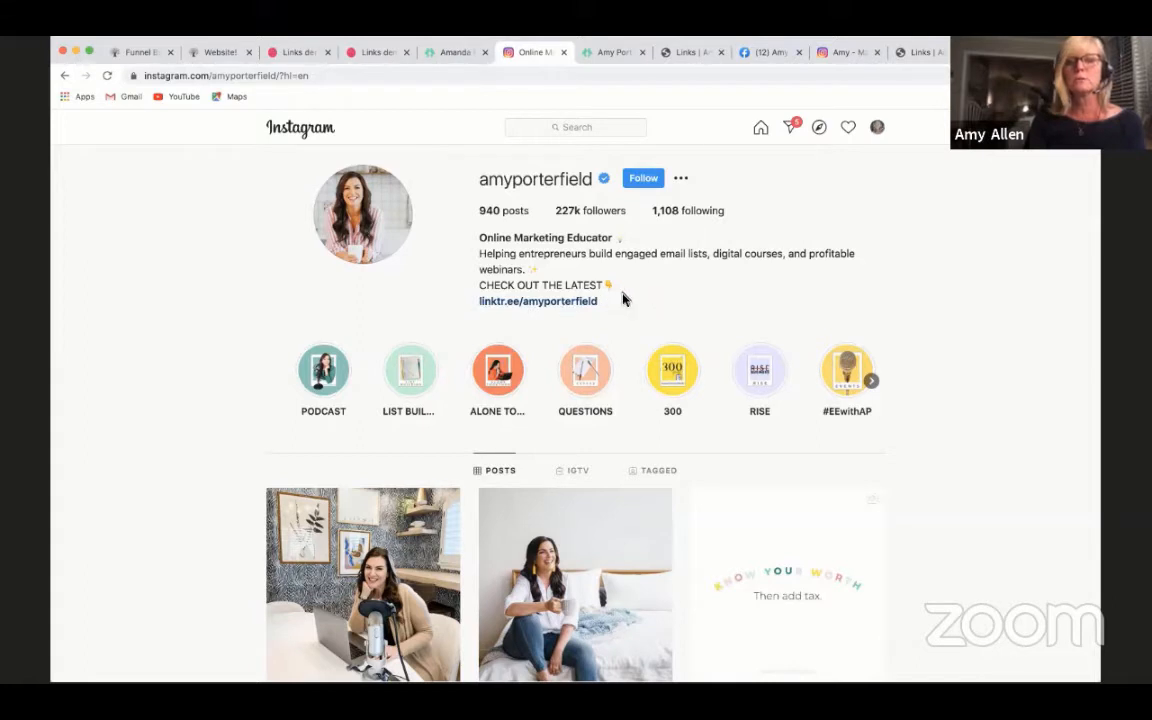
- Open the Linktree link in the amyporterfield Instagram bio and examine its full list of episodes, free guides, workbook and Forbes features
click(580, 302)
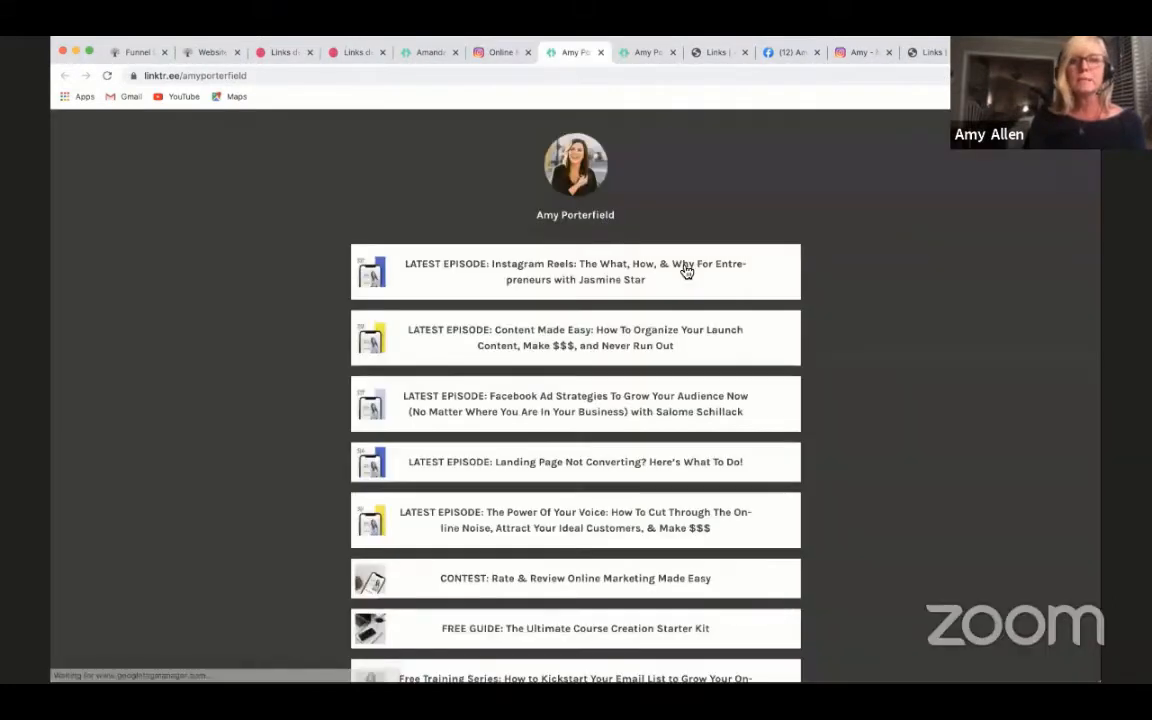
scroll(870, 421, down, 10)
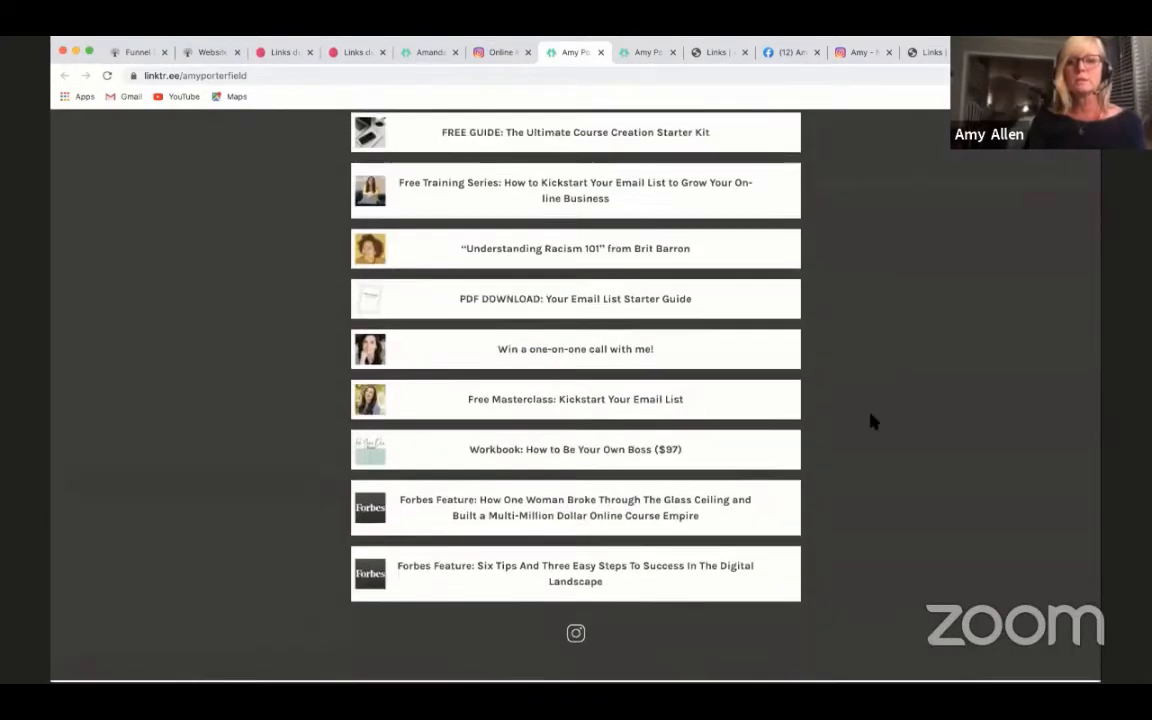
scroll(872, 428, up, 5)
scroll(873, 435, up, 4)
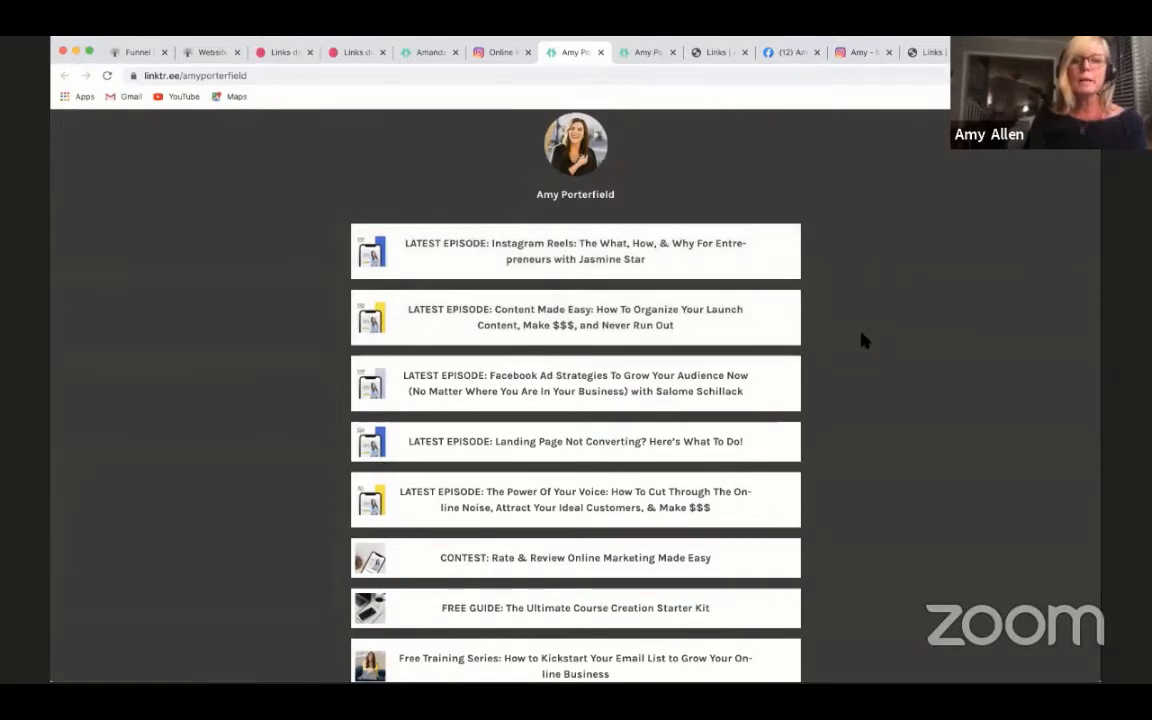
scroll(864, 341, down, 2)
scroll(864, 341, down, 2)
scroll(864, 341, up, 2)
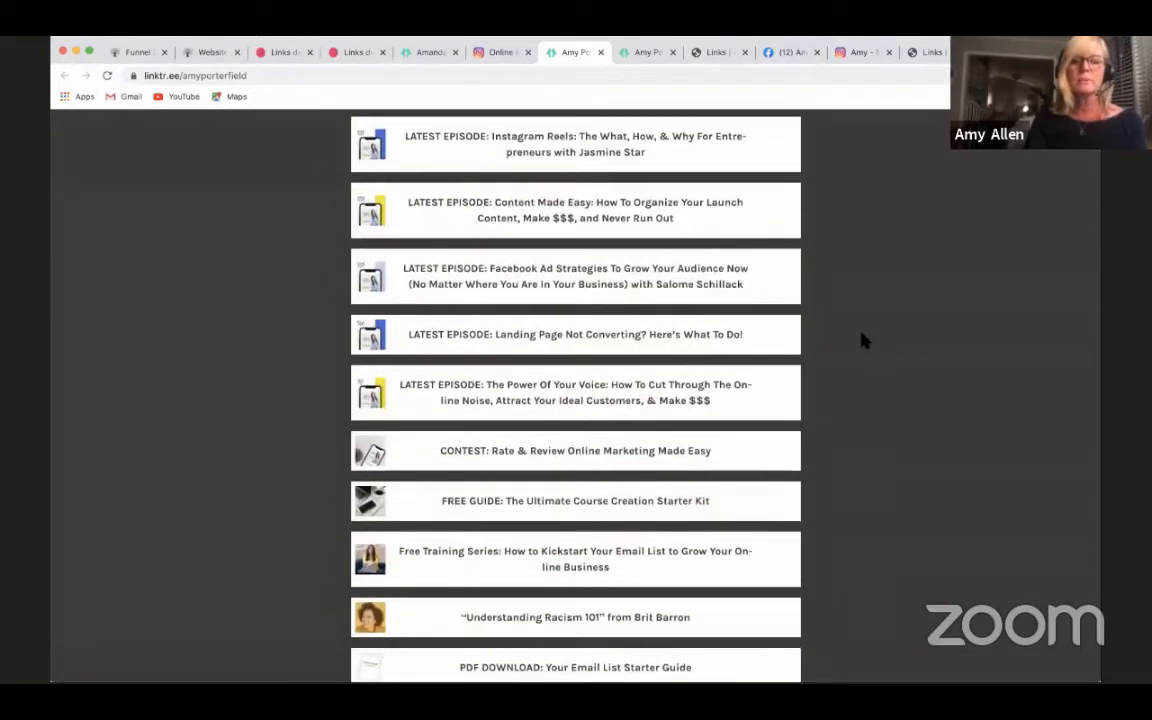
scroll(864, 341, down, 1)
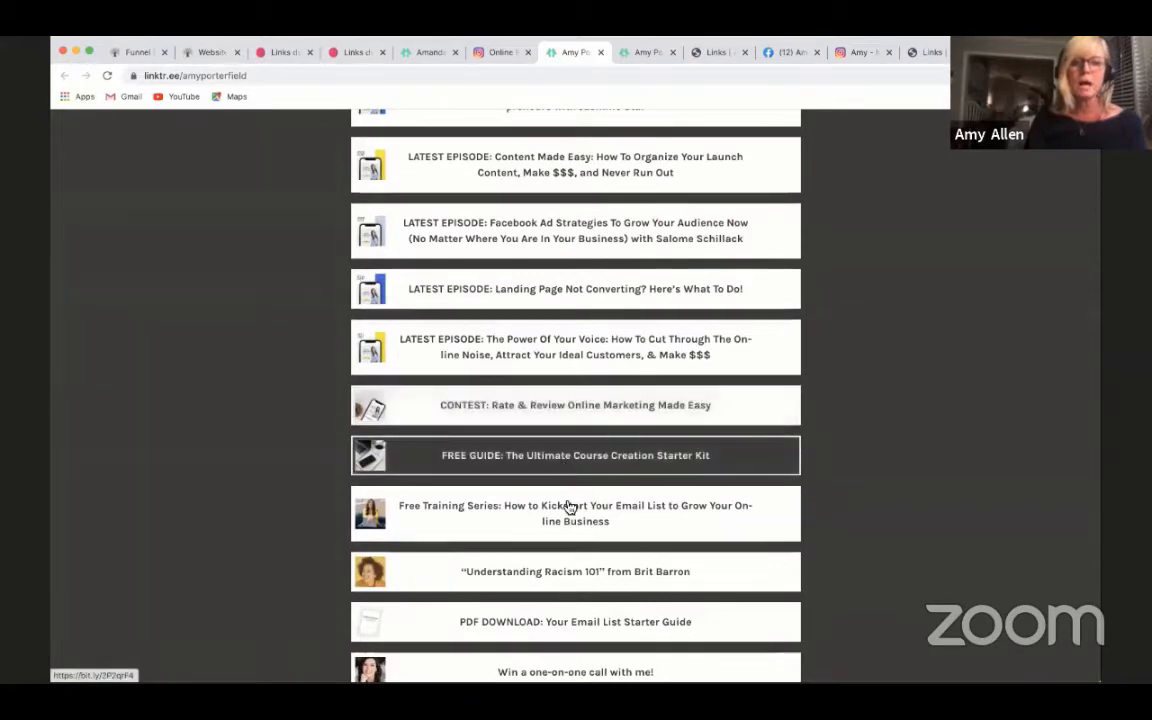
scroll(818, 518, down, 3)
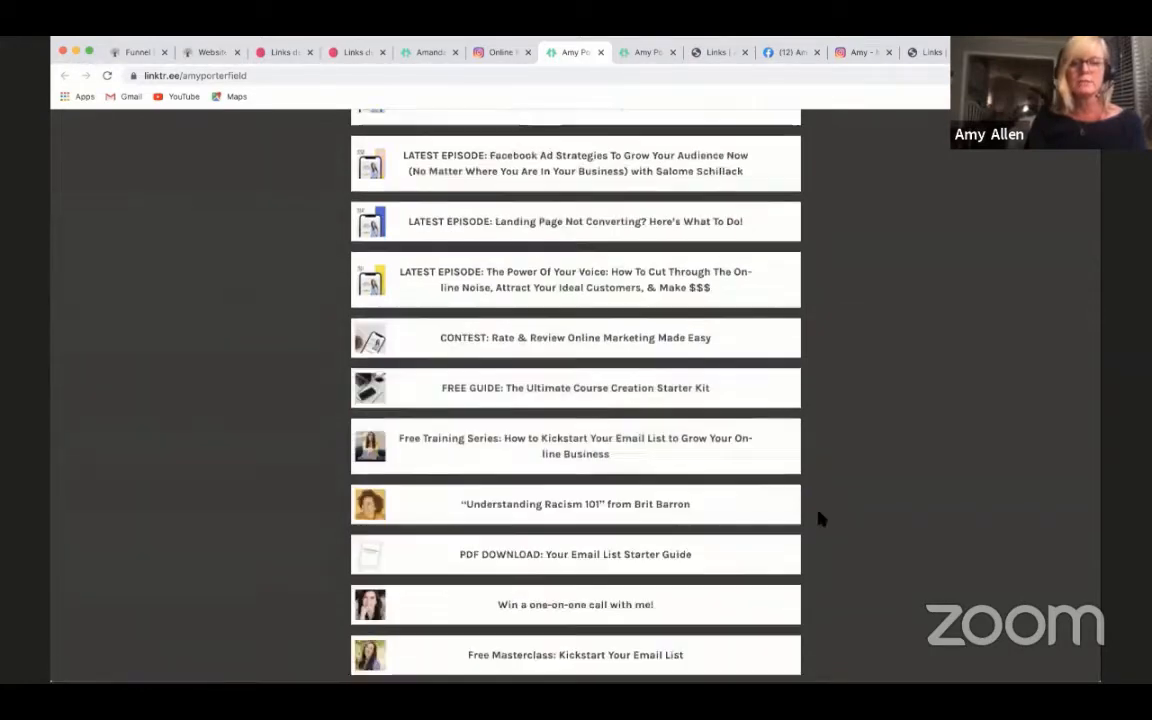
scroll(818, 518, down, 2)
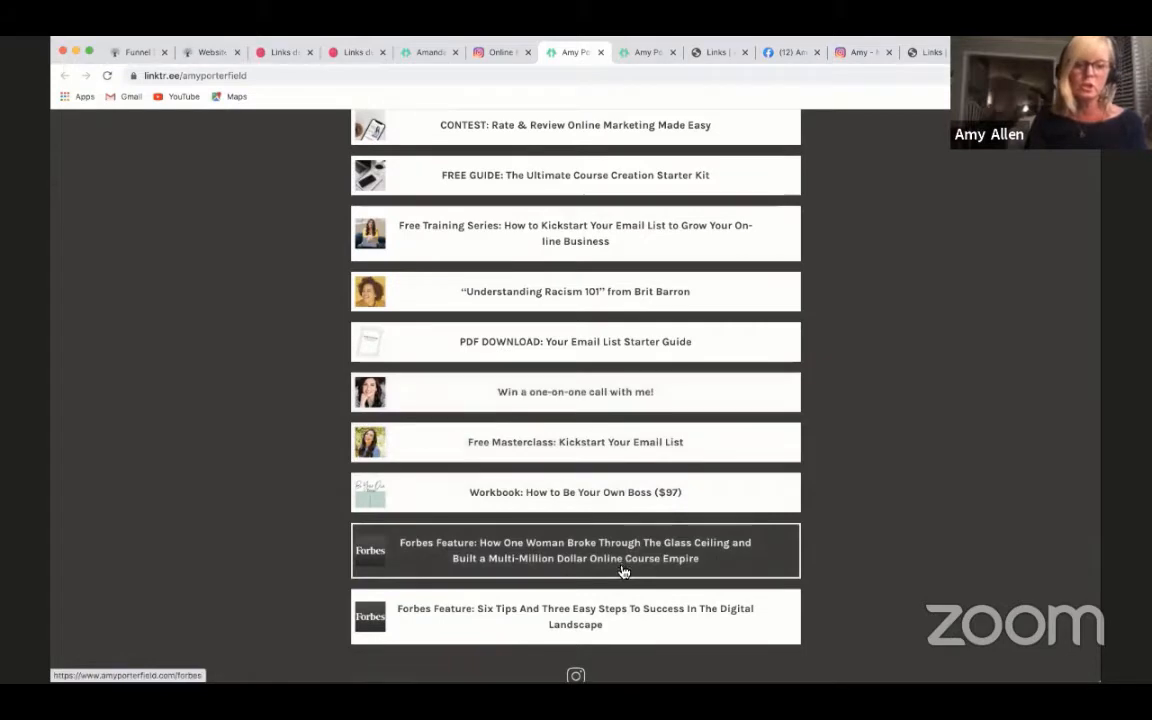
scroll(737, 567, up, 4)
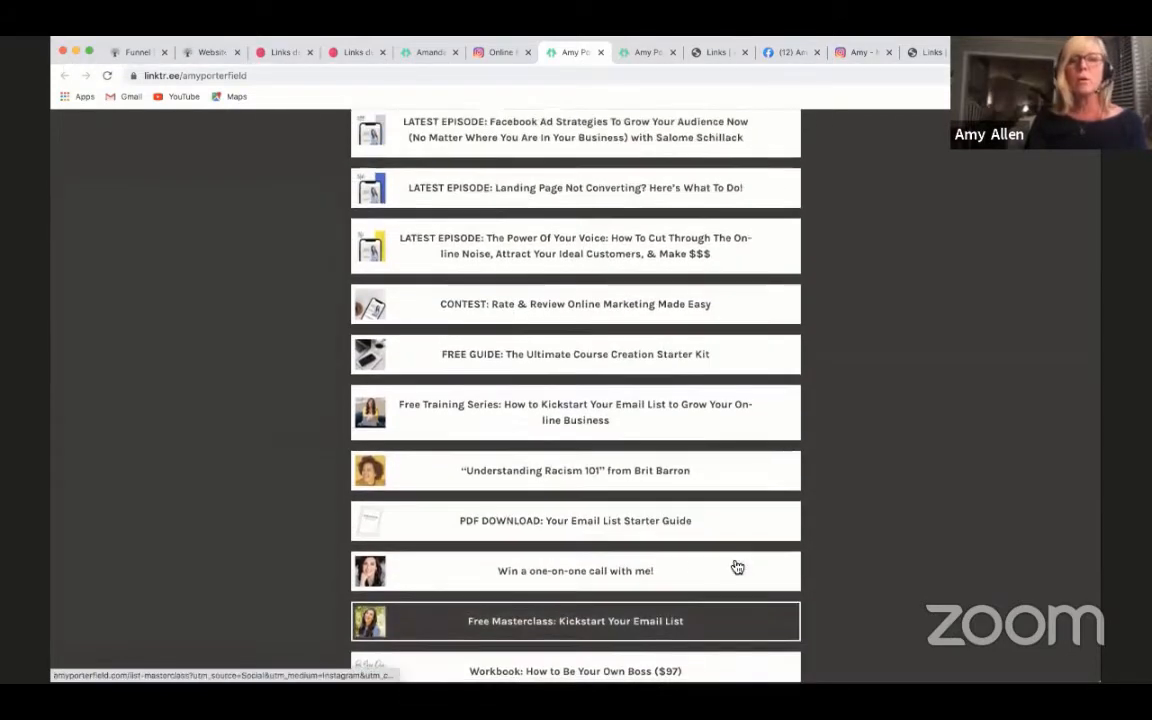
scroll(737, 567, up, 6)
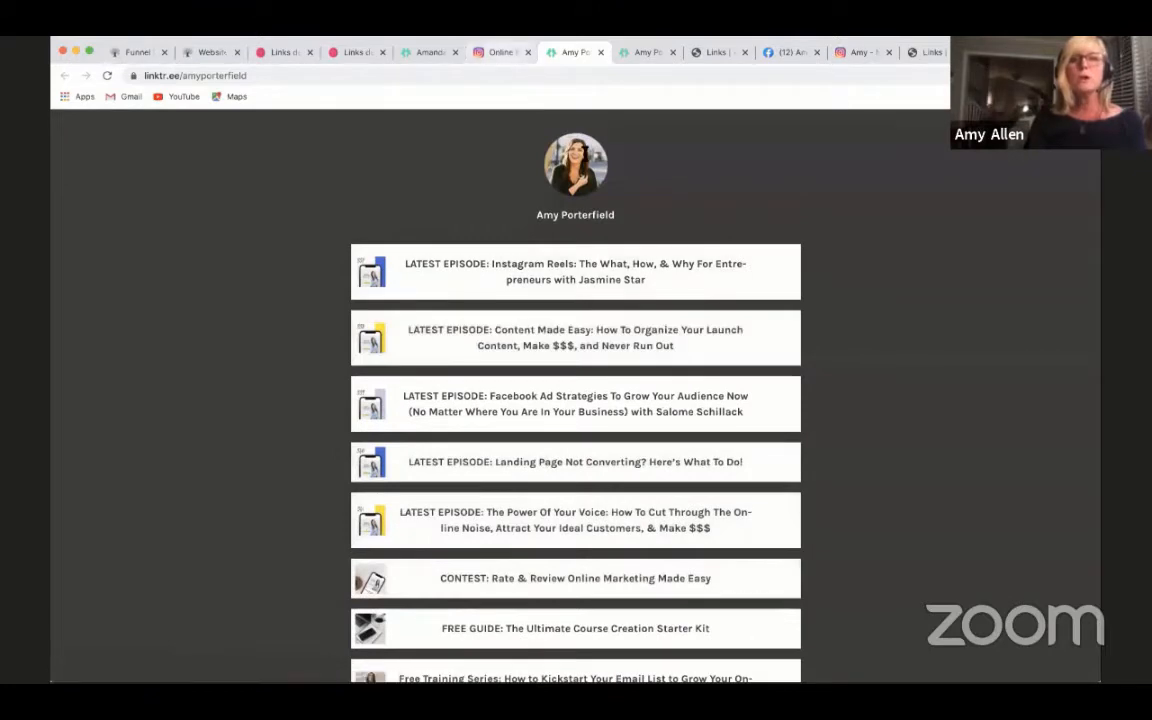
- Return to the amyporterfield Instagram profile and review its bio, Linktree link and story highlights
click(500, 52)
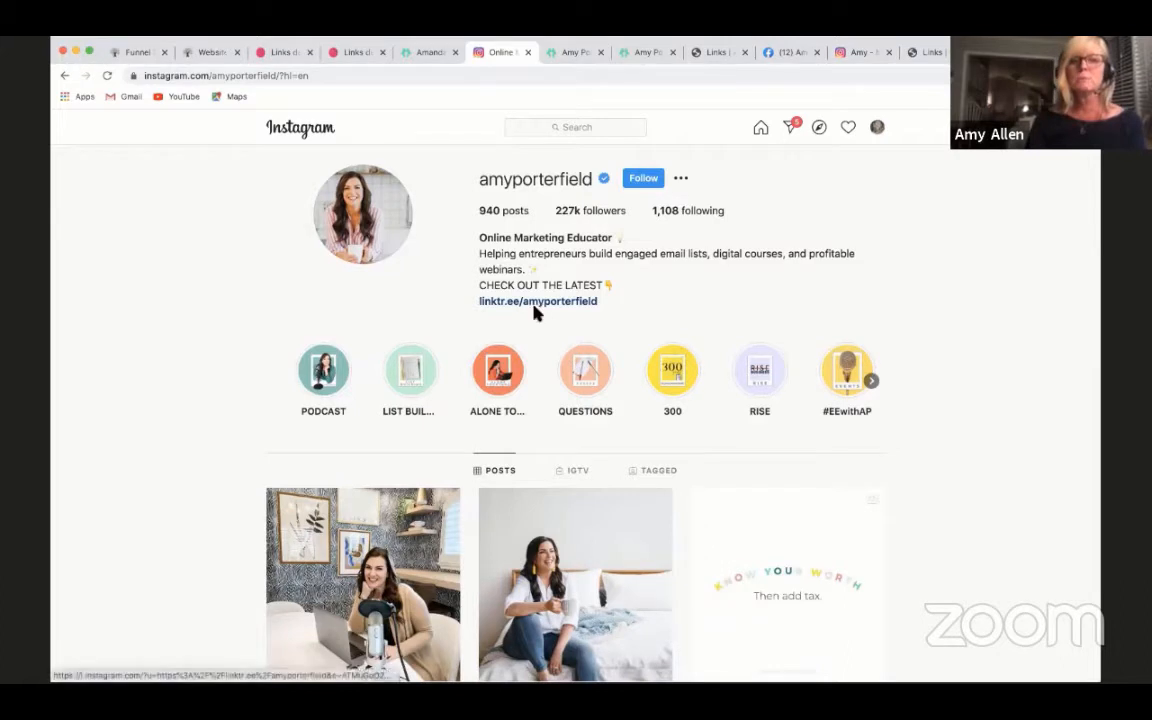
scroll(610, 310, down, 1)
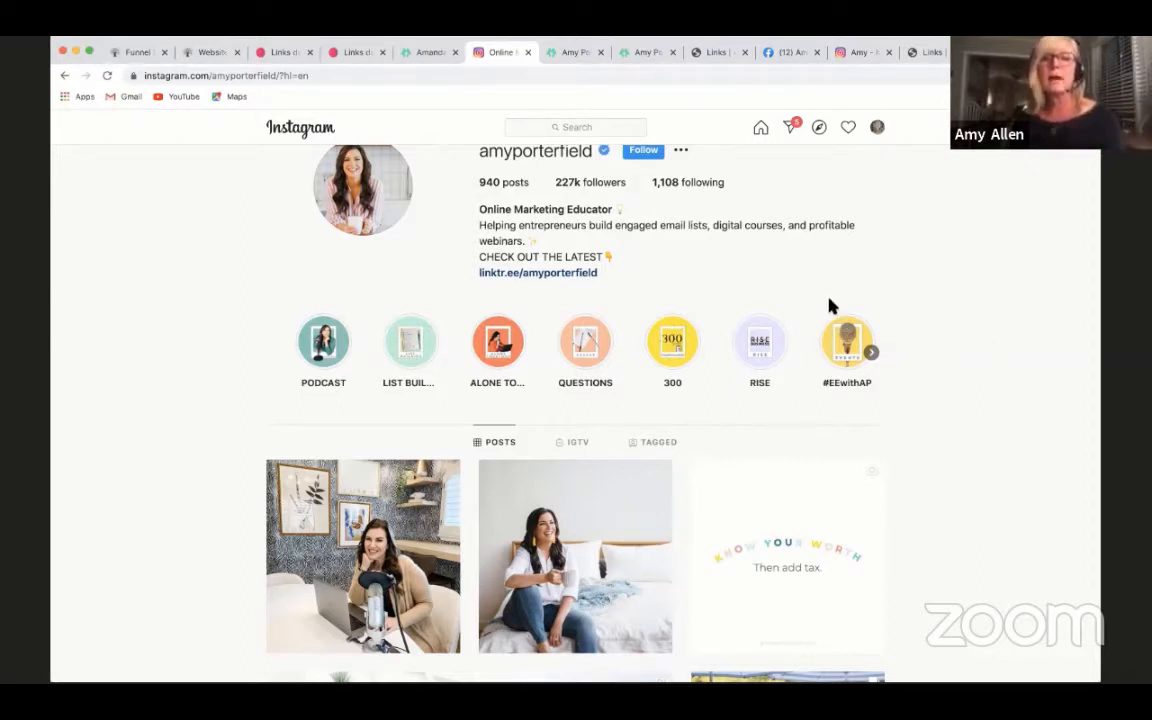
scroll(879, 401, up, 1)
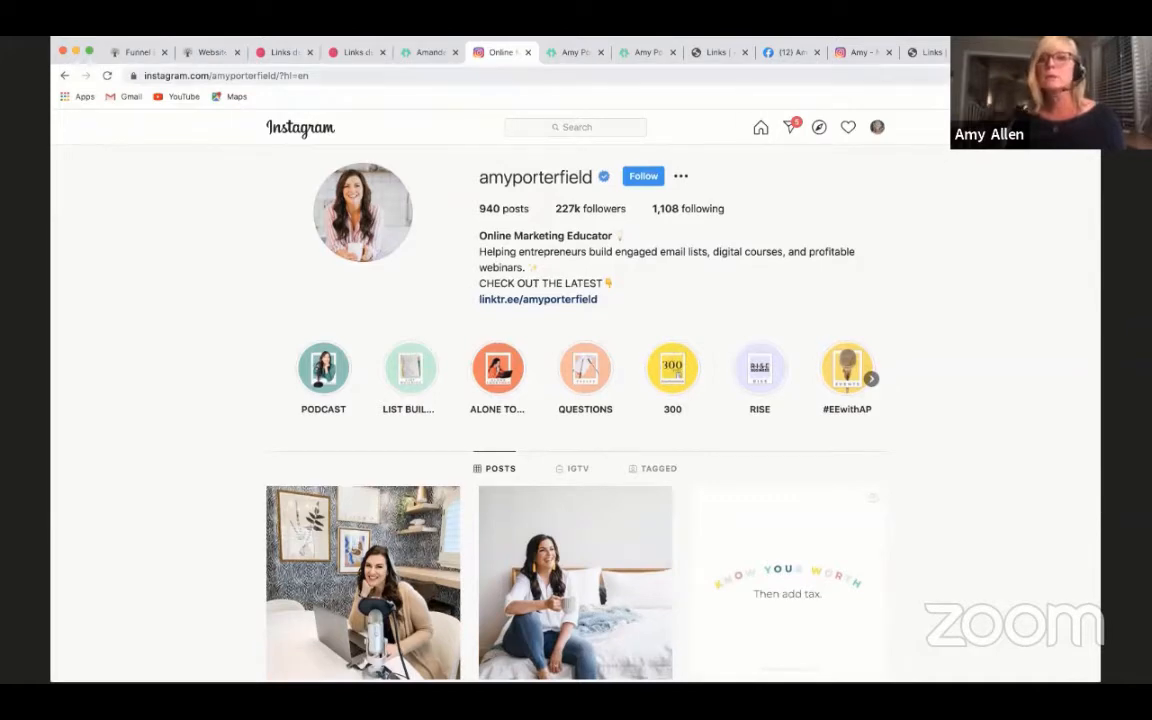
- Switch to the xoamandafrances Instagram profile and open the Linktree page linked in its bio
click(1010, 52)
scroll(938, 278, up, 2)
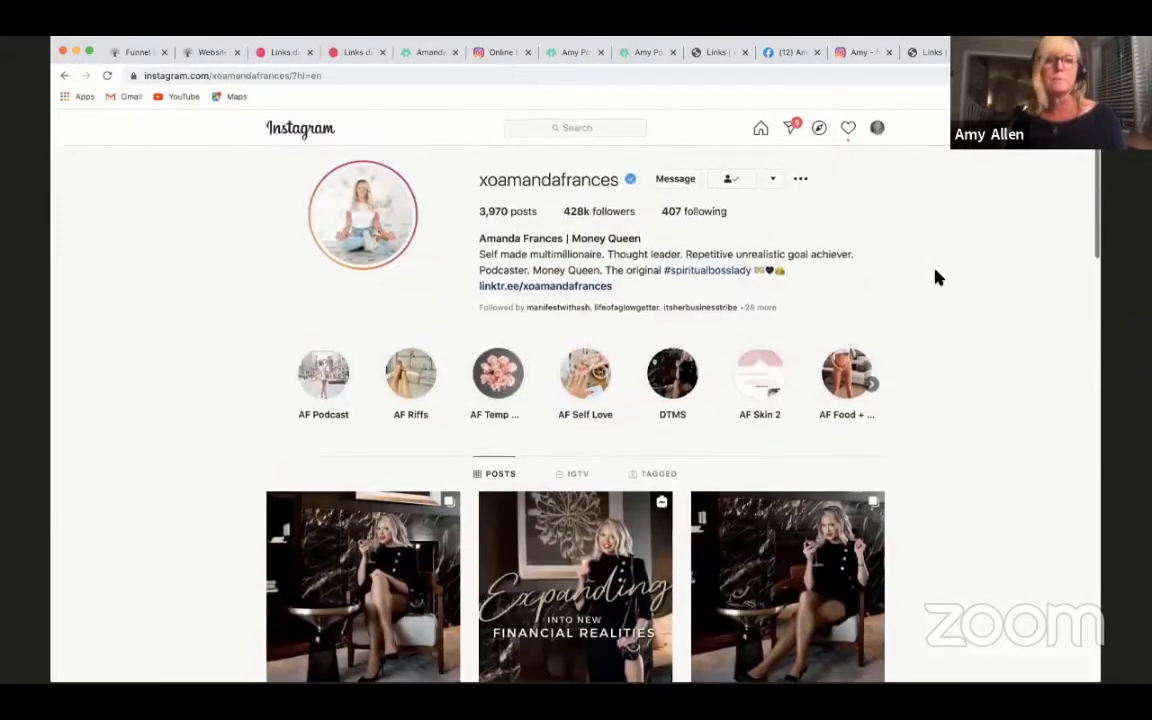
click(537, 285)
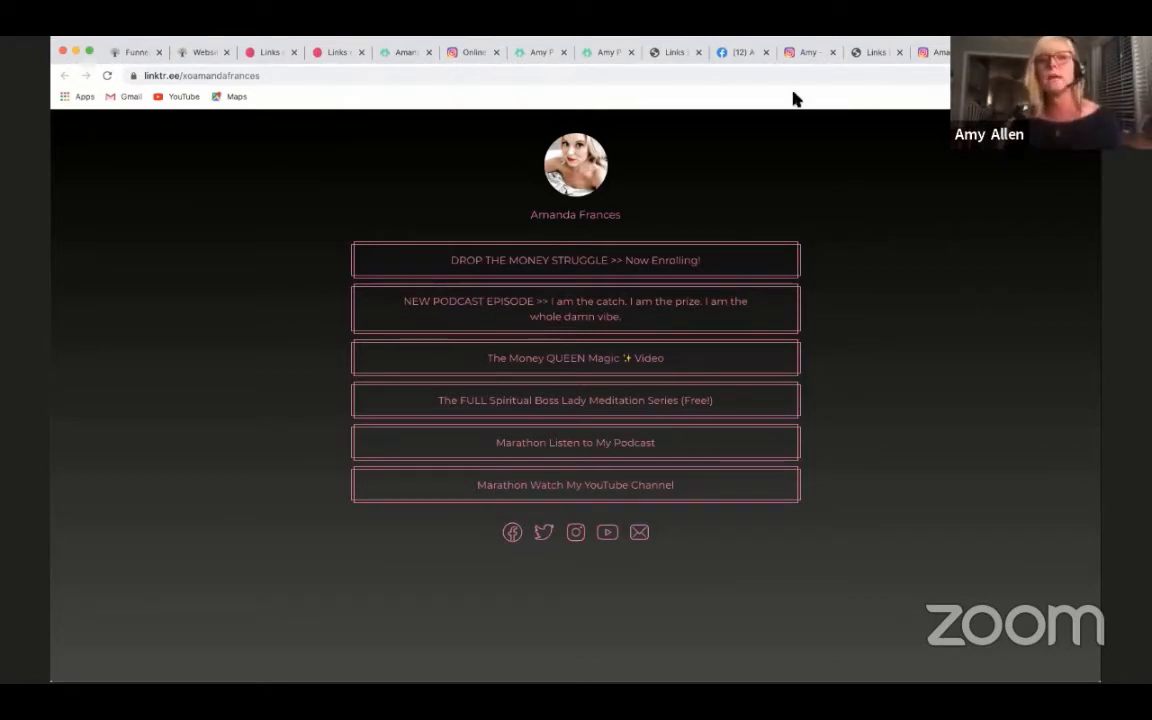
- View the presenter's own website Links page alongside the own Instagram profile whose bio links to it
click(670, 55)
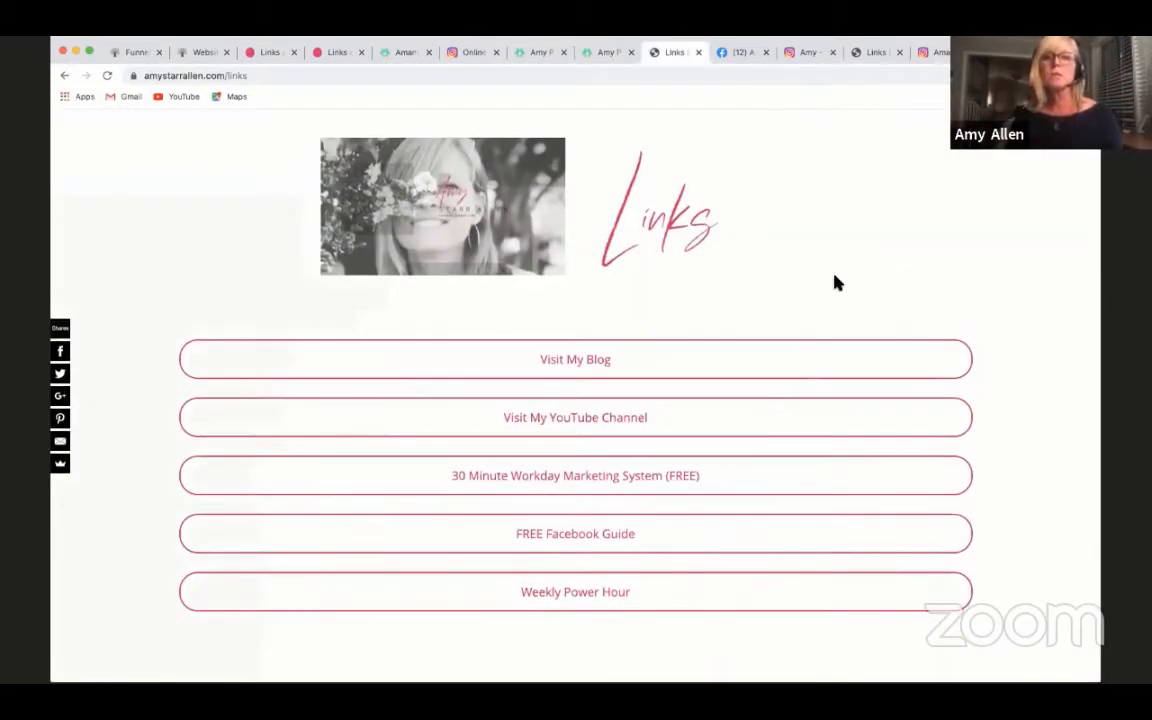
click(808, 60)
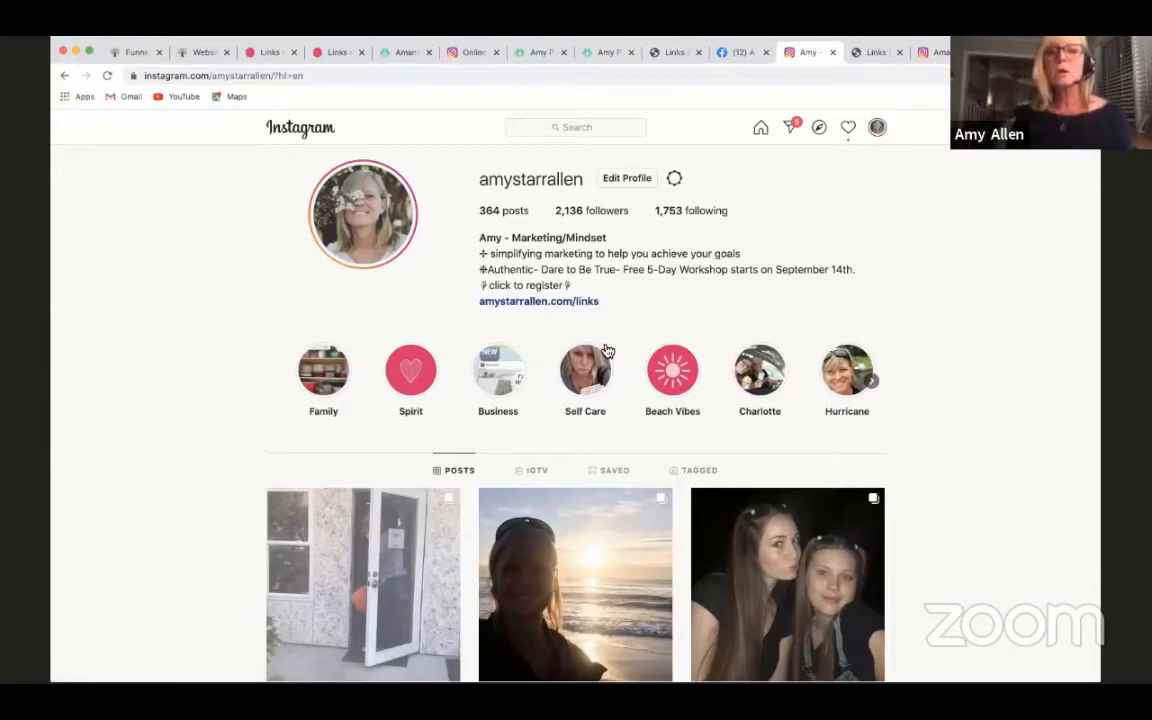
click(869, 54)
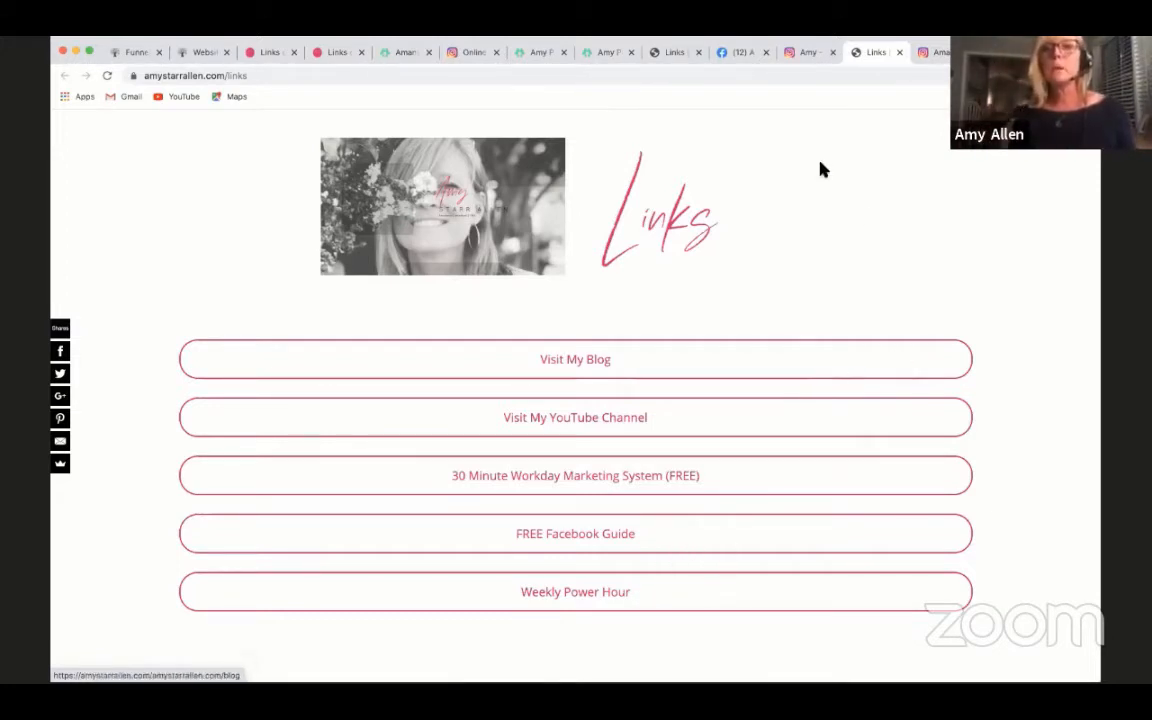
- Examine the presenter's personal Facebook profile, including the bio's links-page address, the Intro details and the social and website links
click(738, 54)
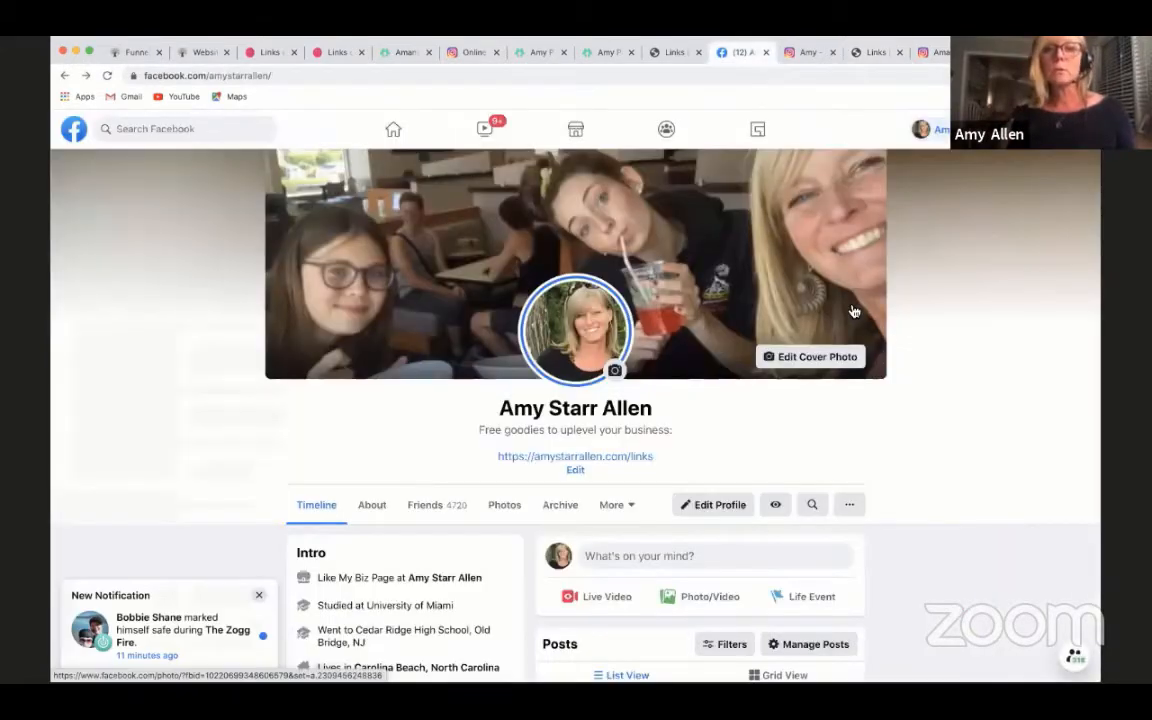
scroll(933, 416, down, 2)
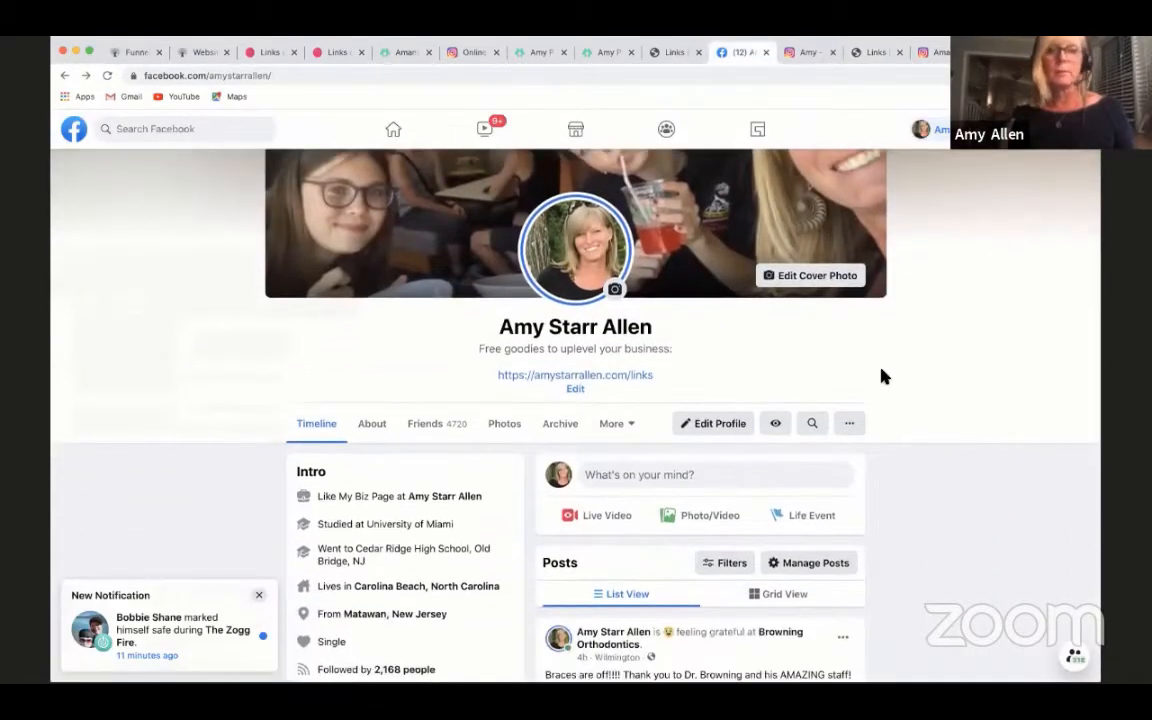
scroll(690, 410, down, 5)
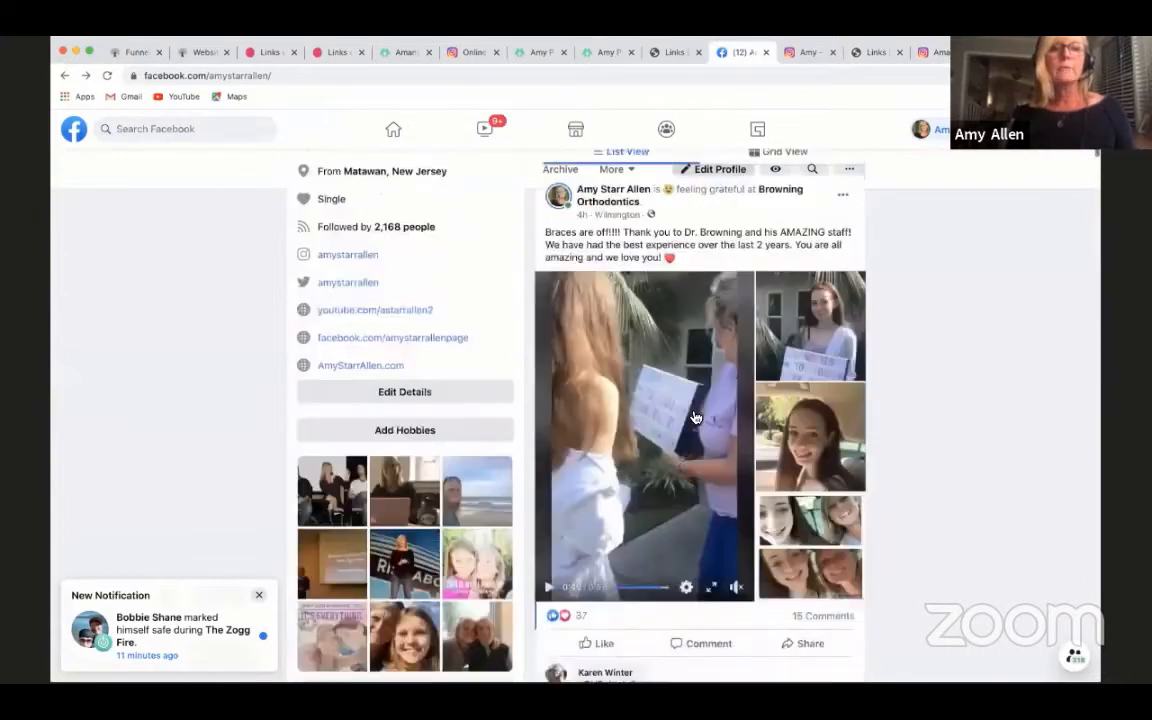
scroll(345, 370, up, 2)
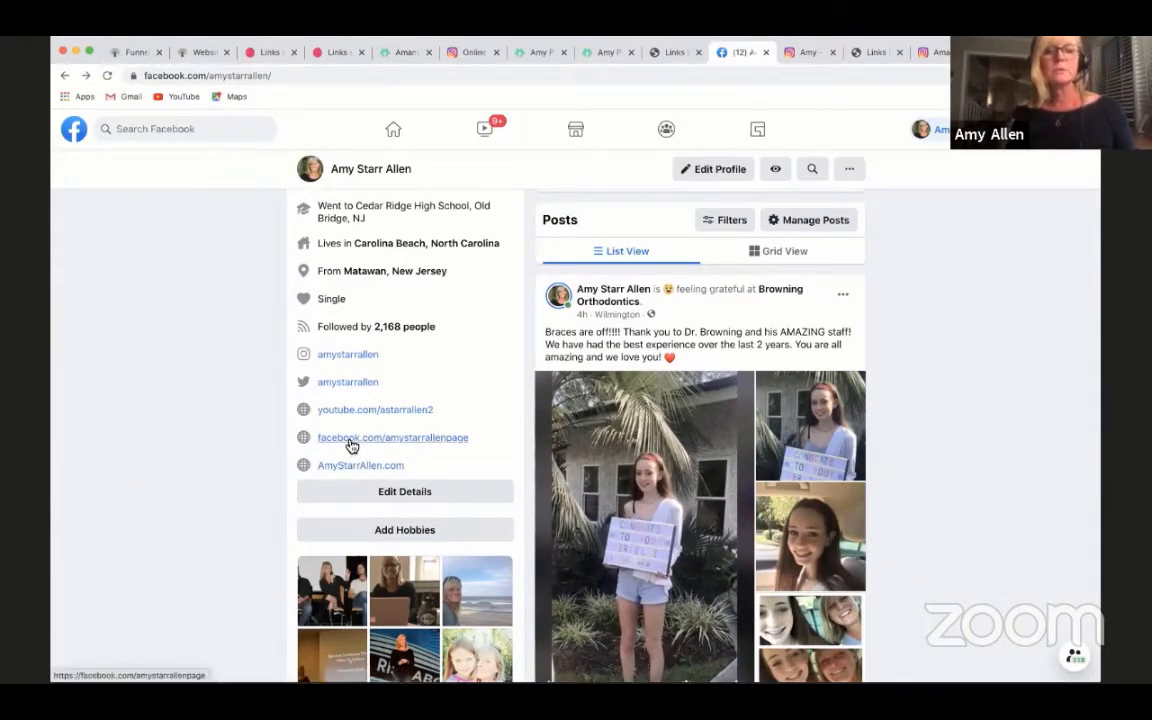
scroll(473, 404, up, 2)
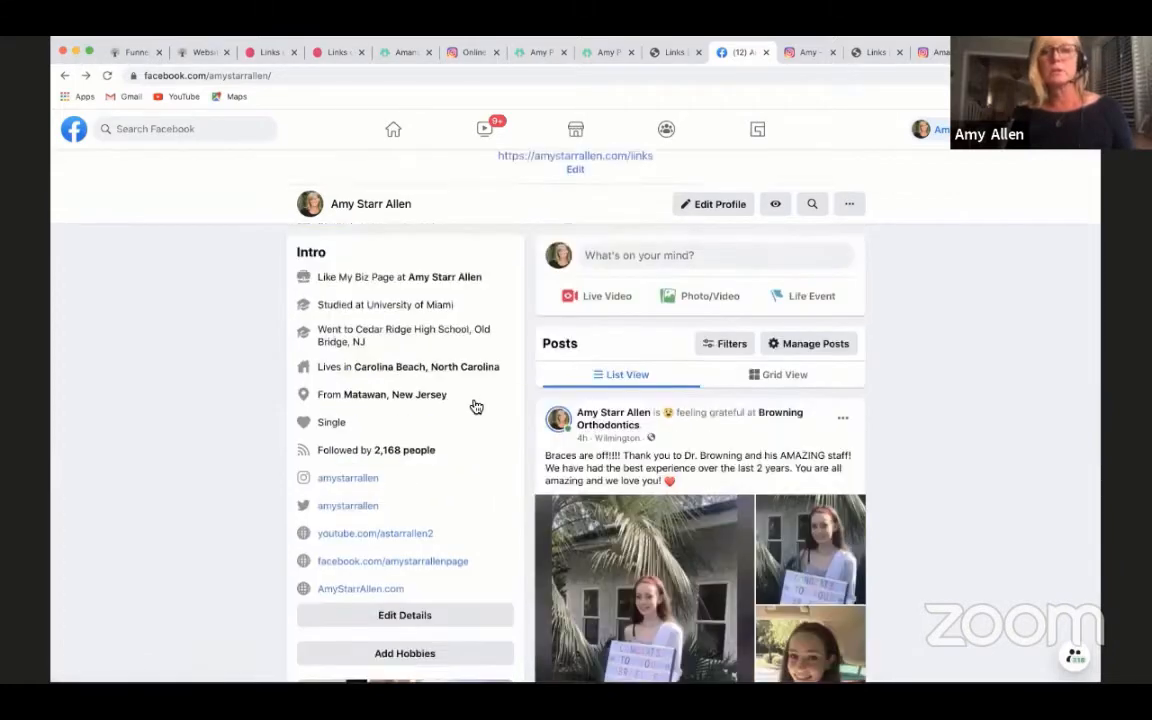
scroll(476, 407, up, 2)
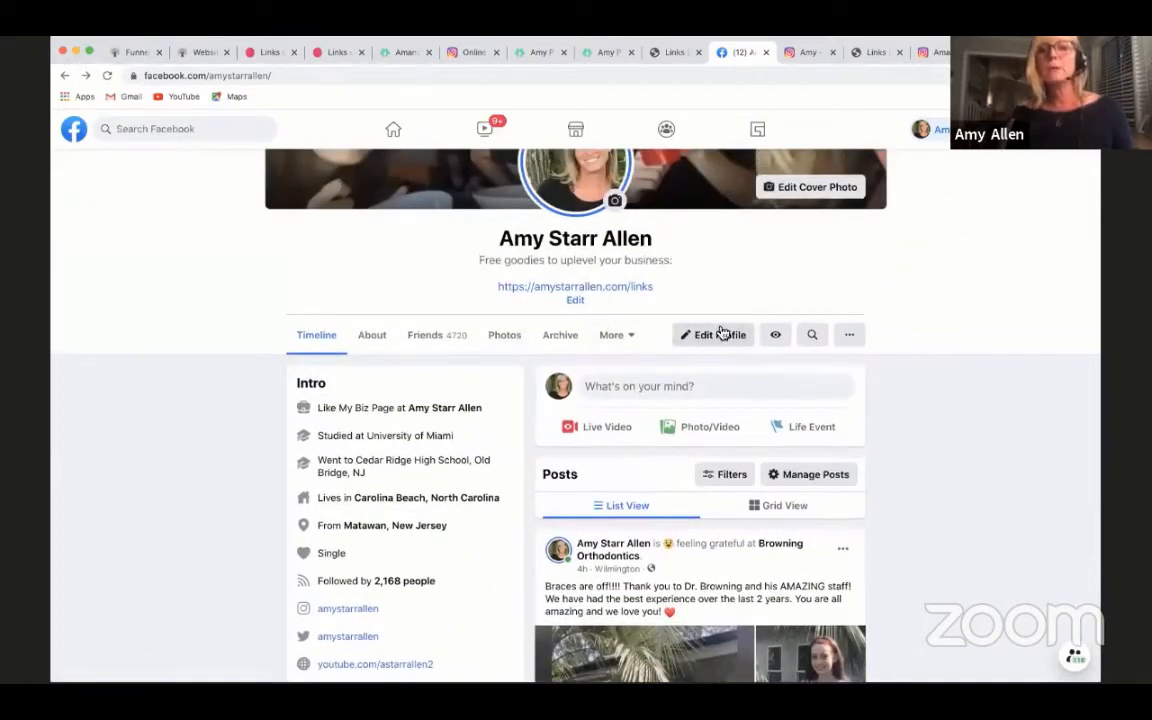
scroll(720, 331, up, 1)
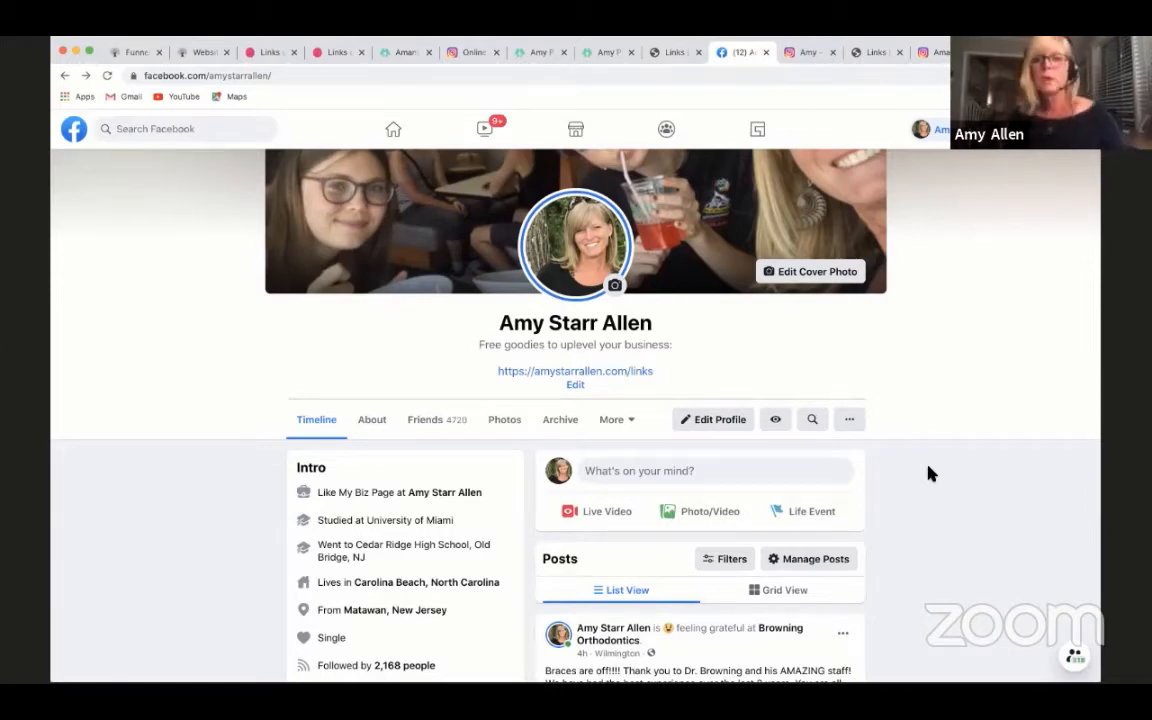
scroll(918, 440, down, 3)
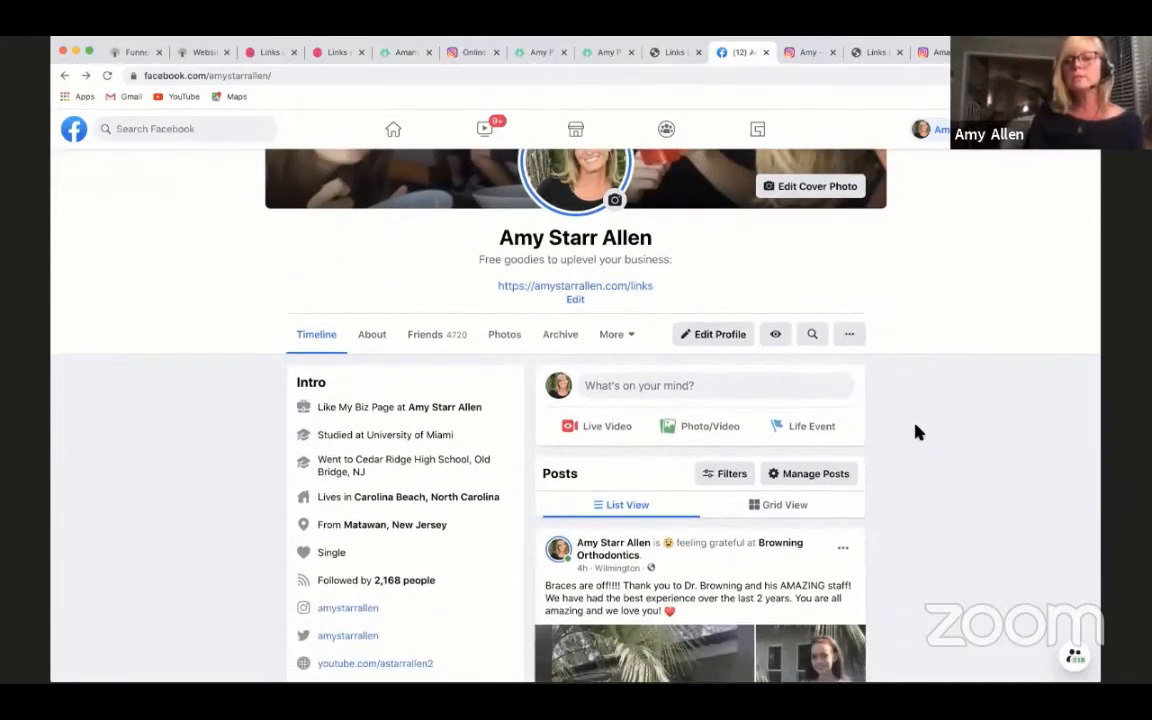
scroll(937, 472, up, 1)
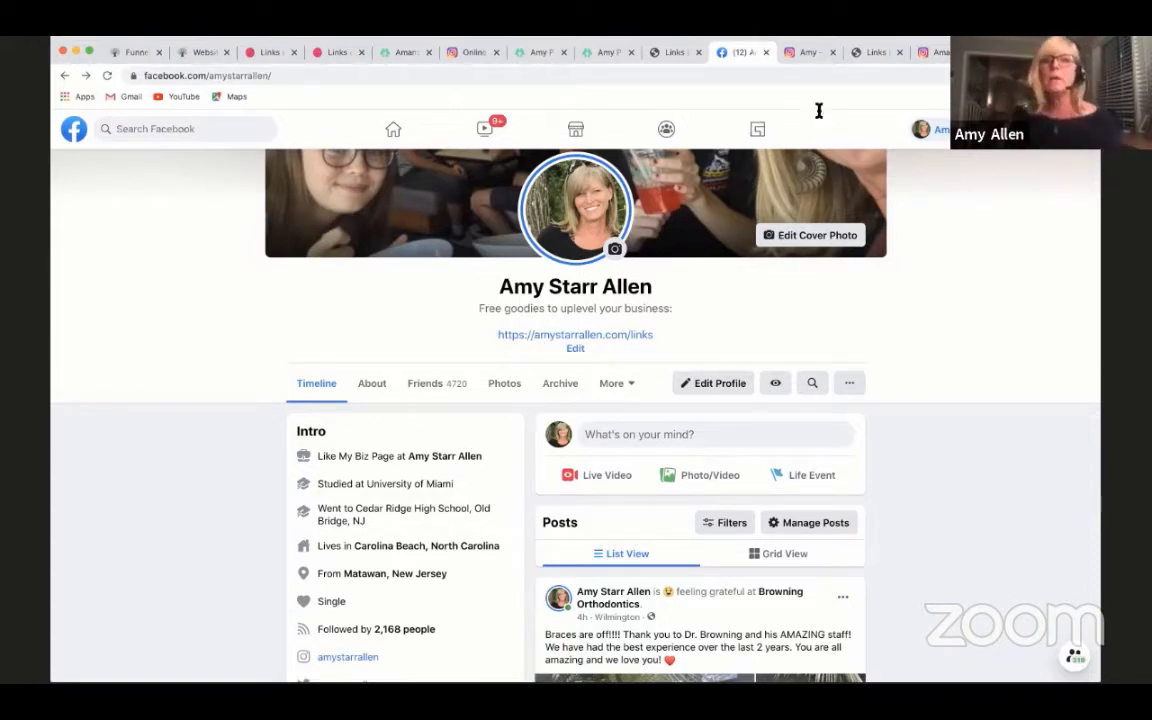
- Compare the own website Links page with the Facebook profile that links to it, ending on the Links page
click(870, 52)
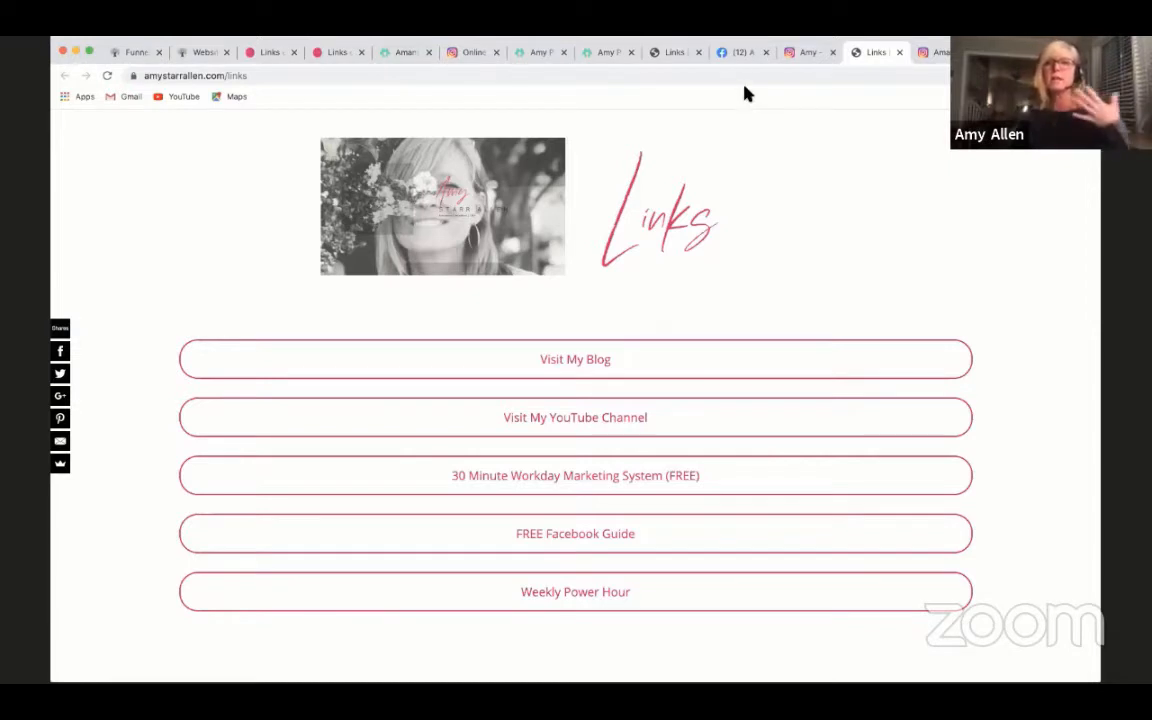
click(740, 52)
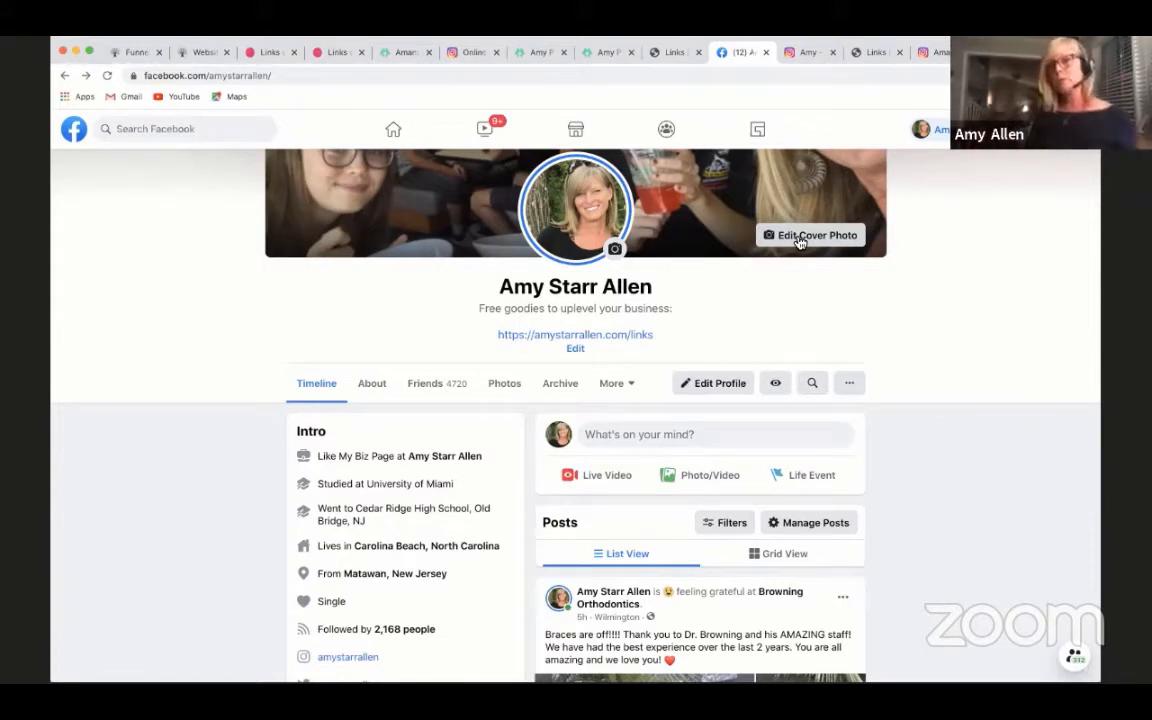
click(868, 52)
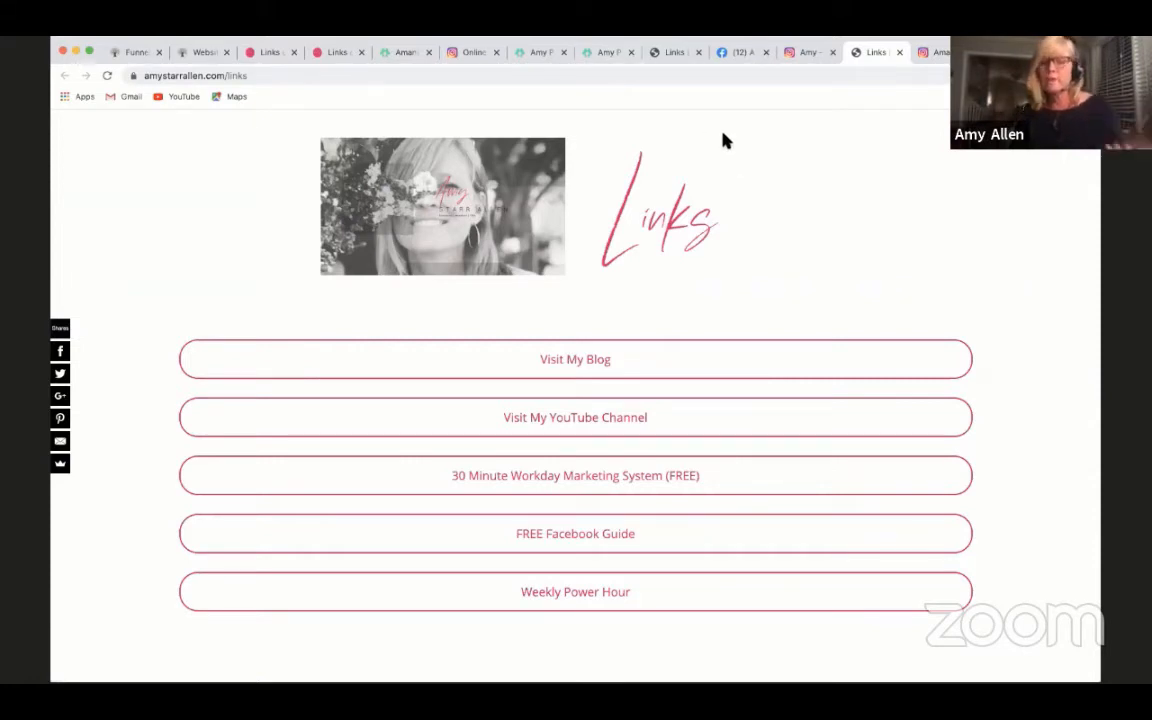
- Review the link list on Amy Porterfield's Linktree page again and compare it with Amanda Frances's Linktree page
click(608, 58)
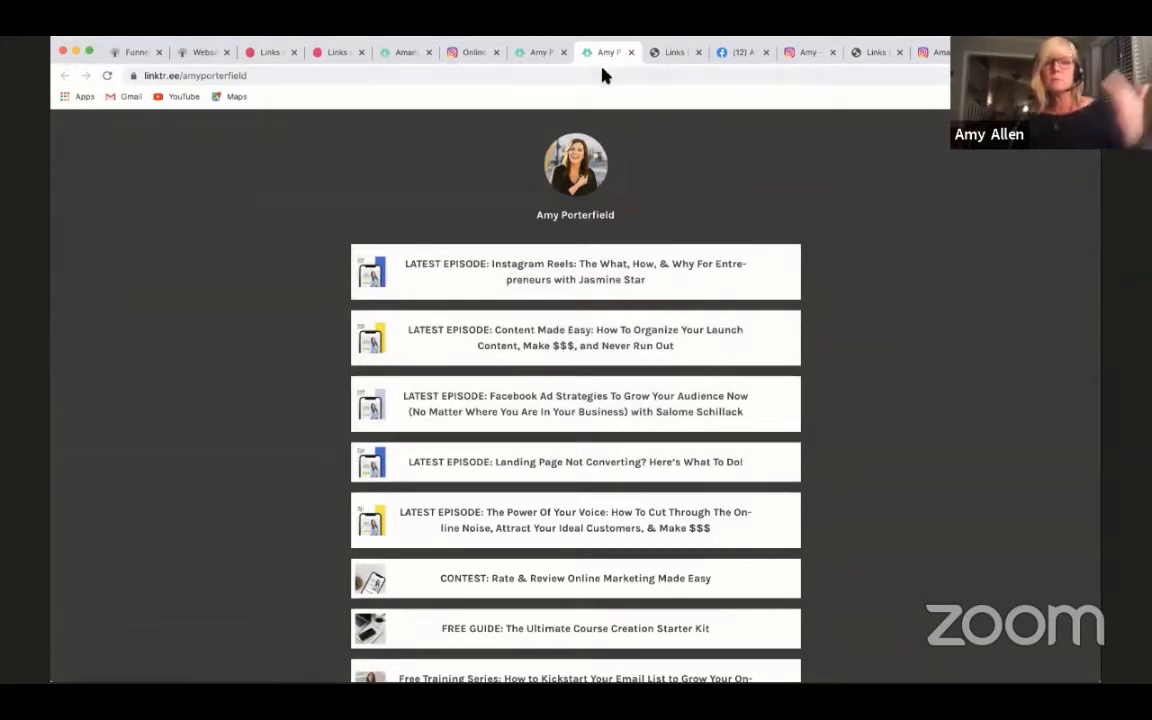
scroll(672, 312, down, 4)
scroll(672, 312, up, 3)
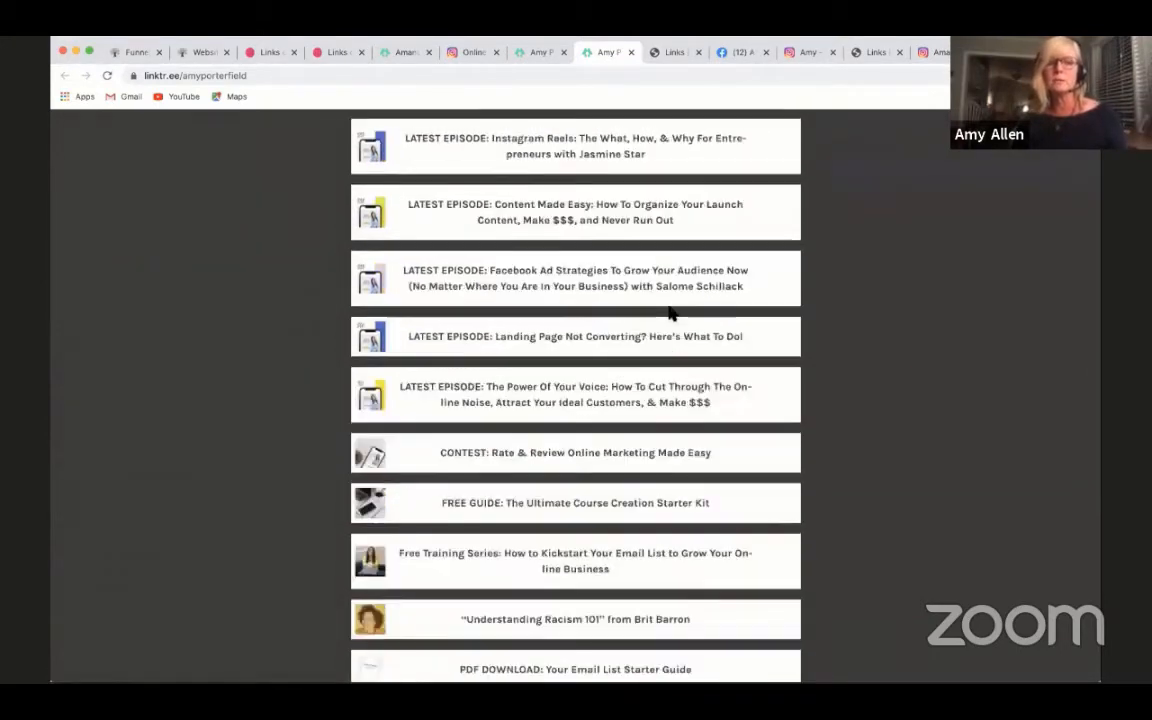
scroll(705, 447, down, 7)
scroll(705, 447, up, 10)
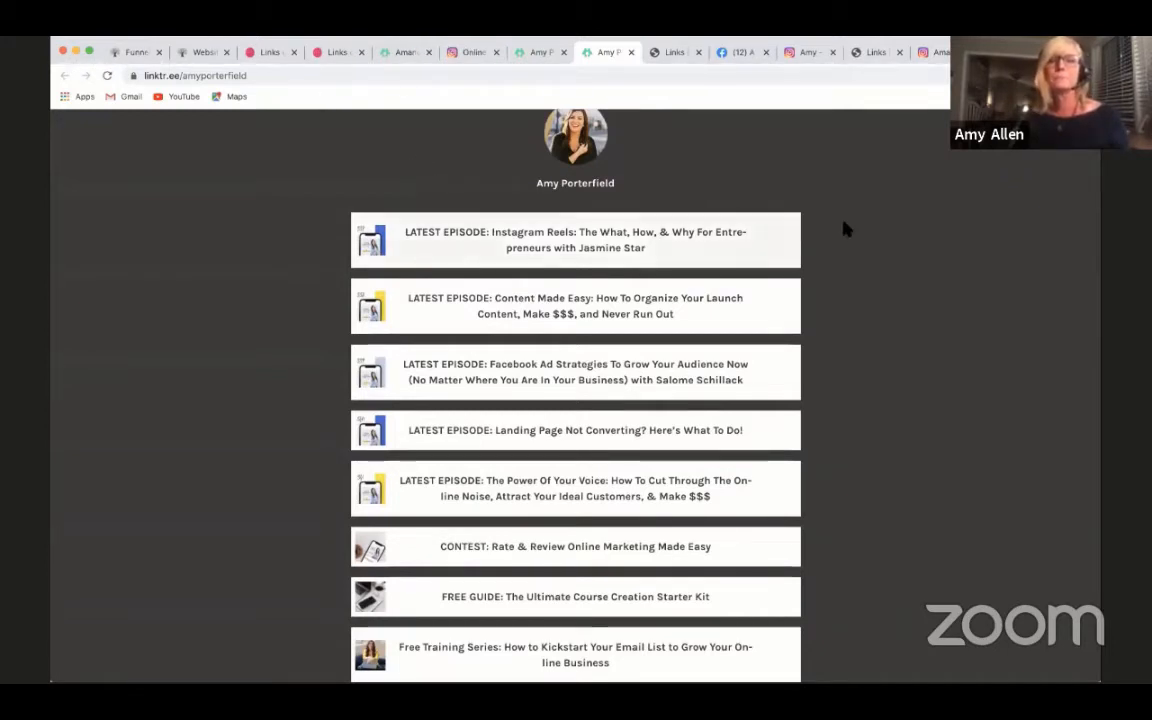
scroll(830, 220, up, 1)
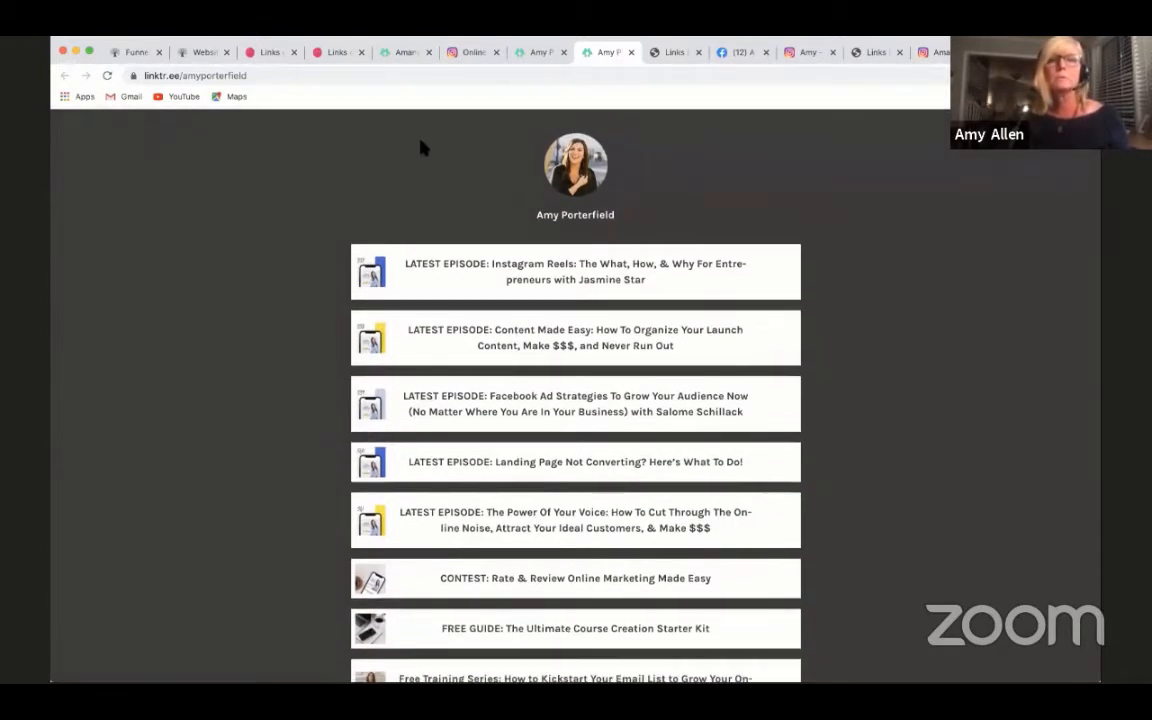
click(399, 53)
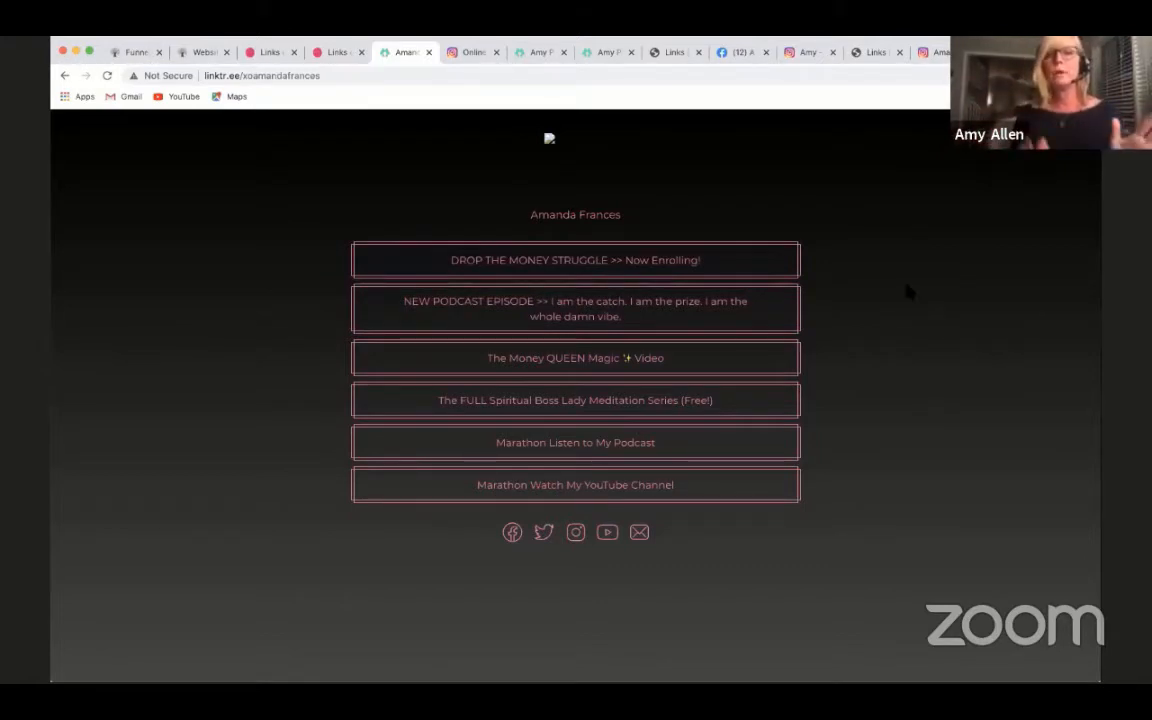
- Return to the presenter's Facebook profile and view the links-page address in its bio and the Intro section
click(743, 55)
scroll(940, 418, down, 1)
scroll(940, 418, up, 1)
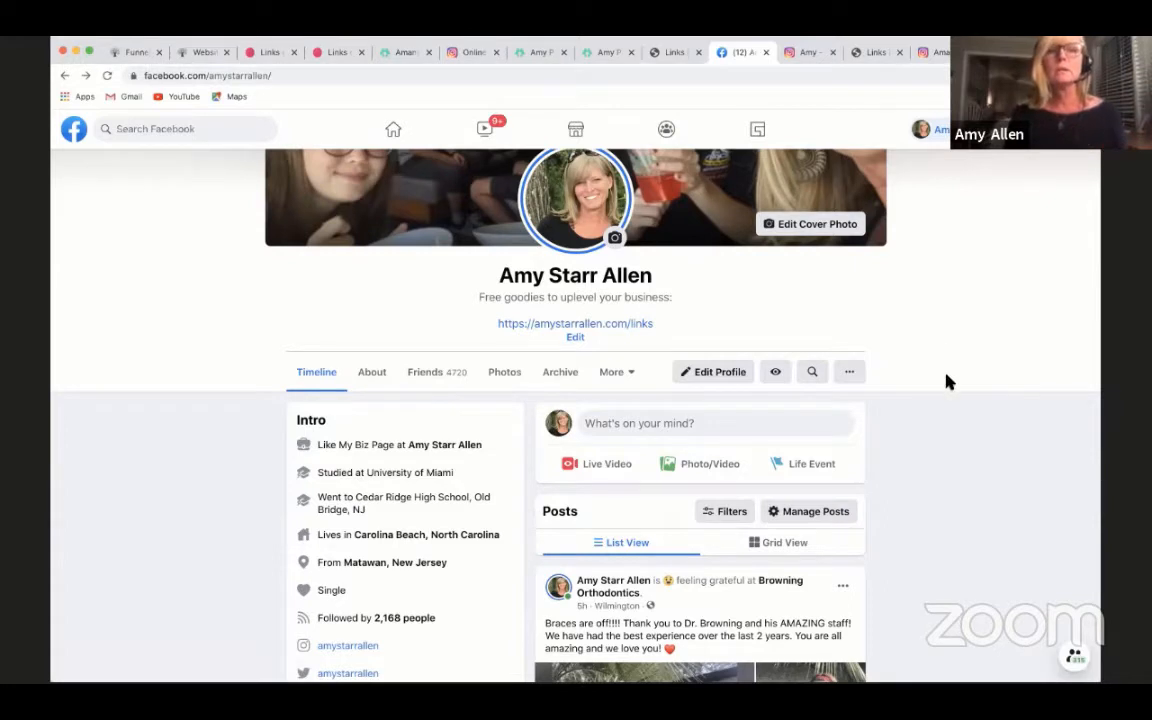
- Look over the presenter's Facebook profile and review the Instagram profile's bio, links-page address, highlights and posts
scroll(948, 381, down, 1)
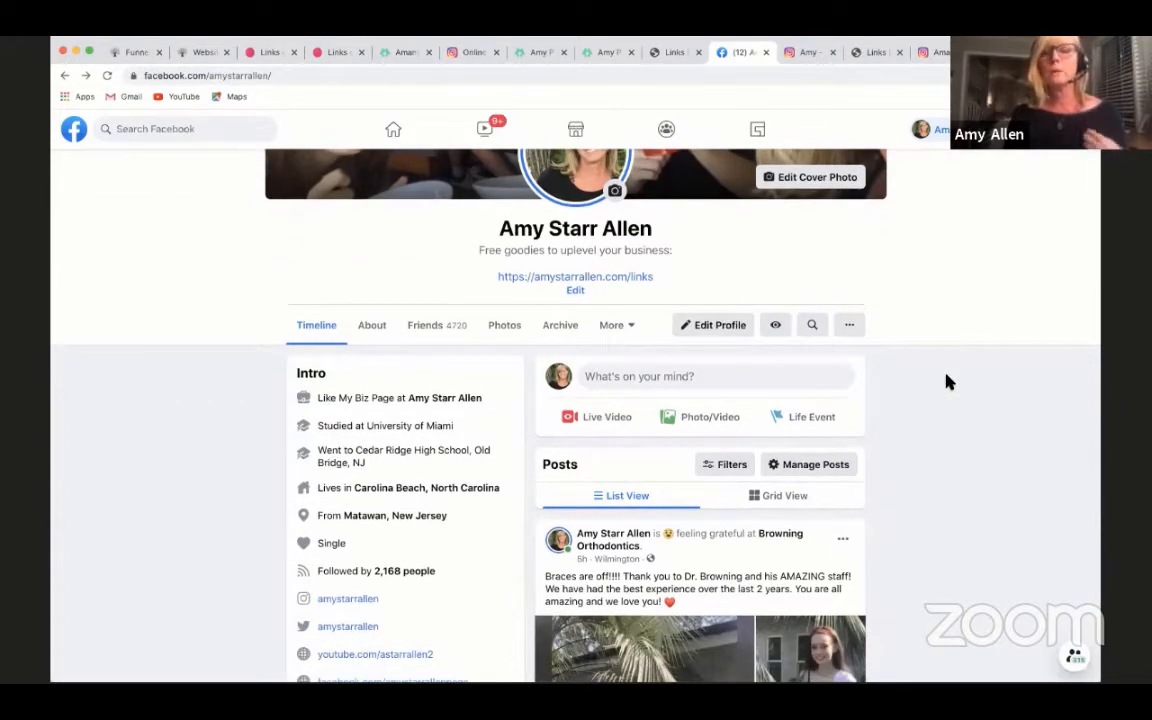
scroll(948, 381, up, 4)
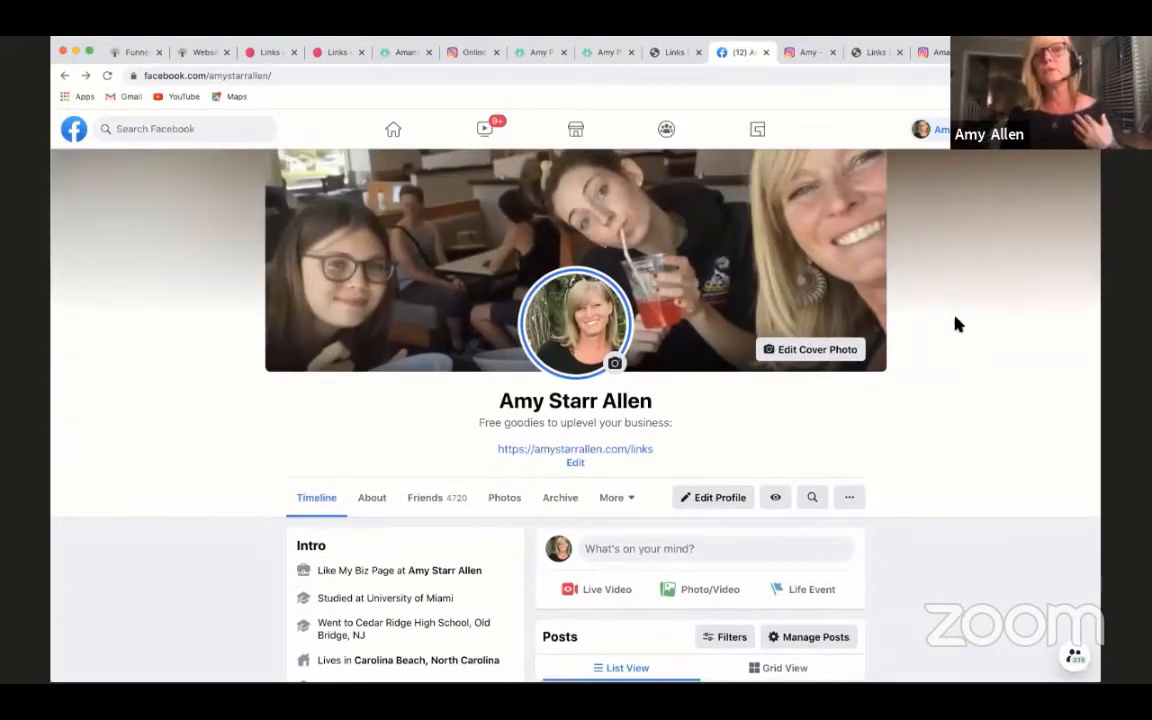
click(810, 52)
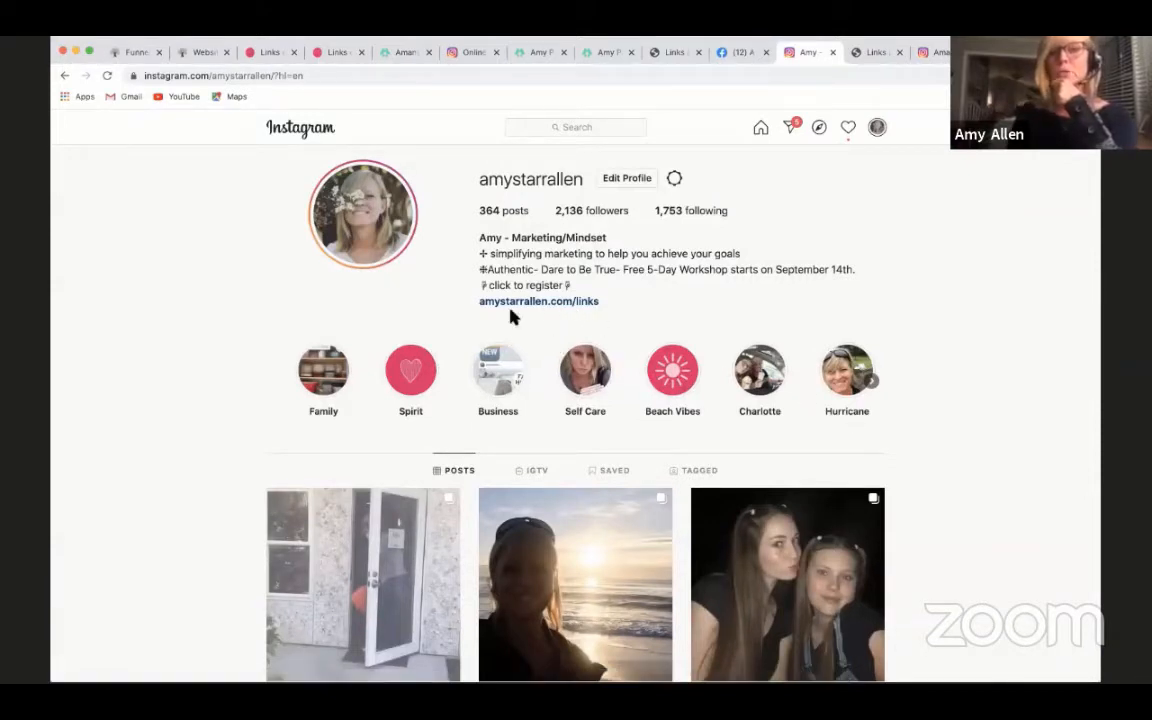
scroll(560, 340, down, 1)
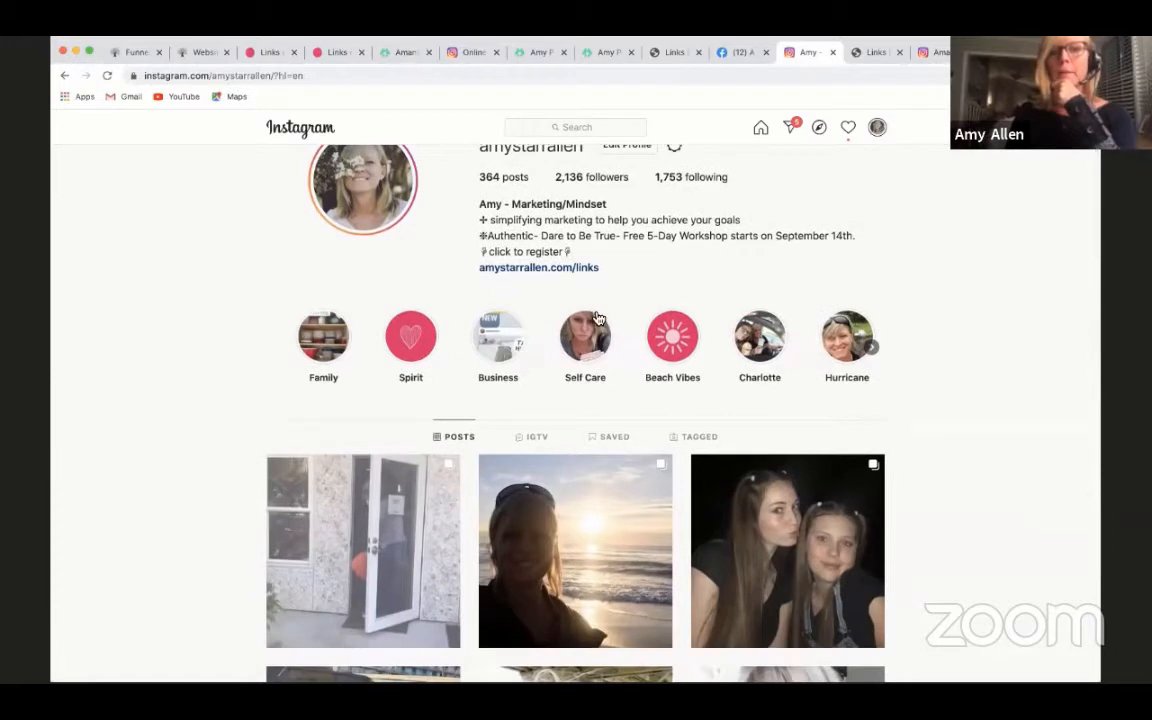
scroll(680, 470, down, 2)
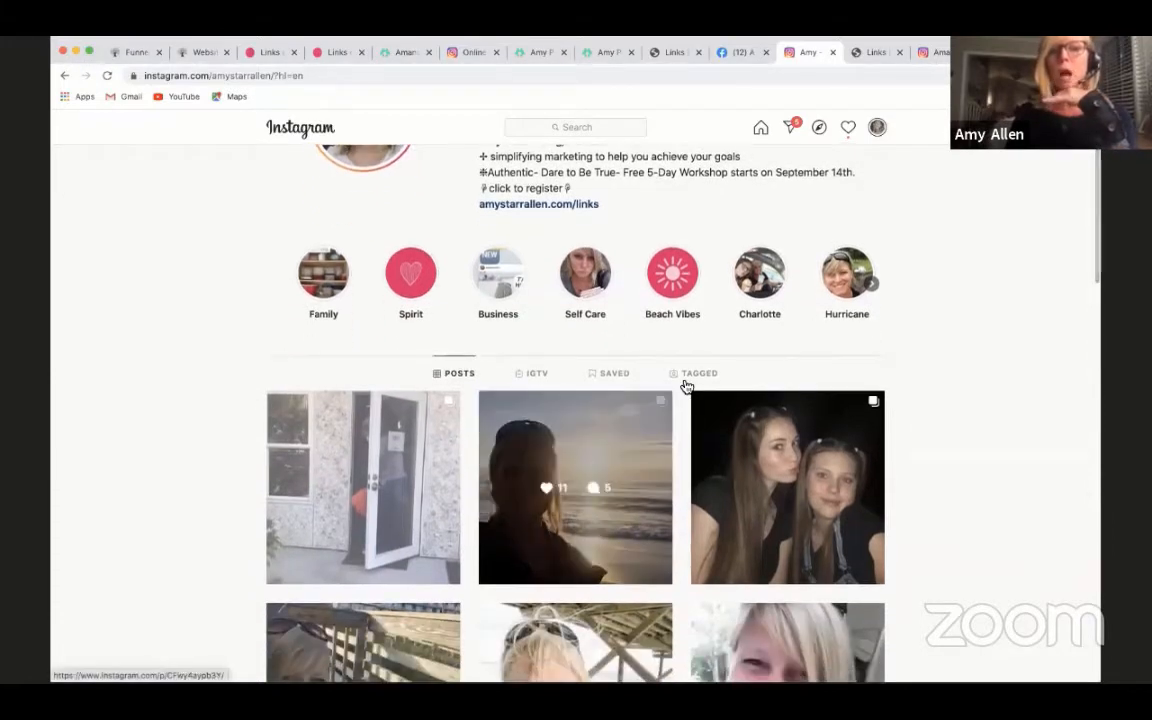
scroll(650, 395, up, 3)
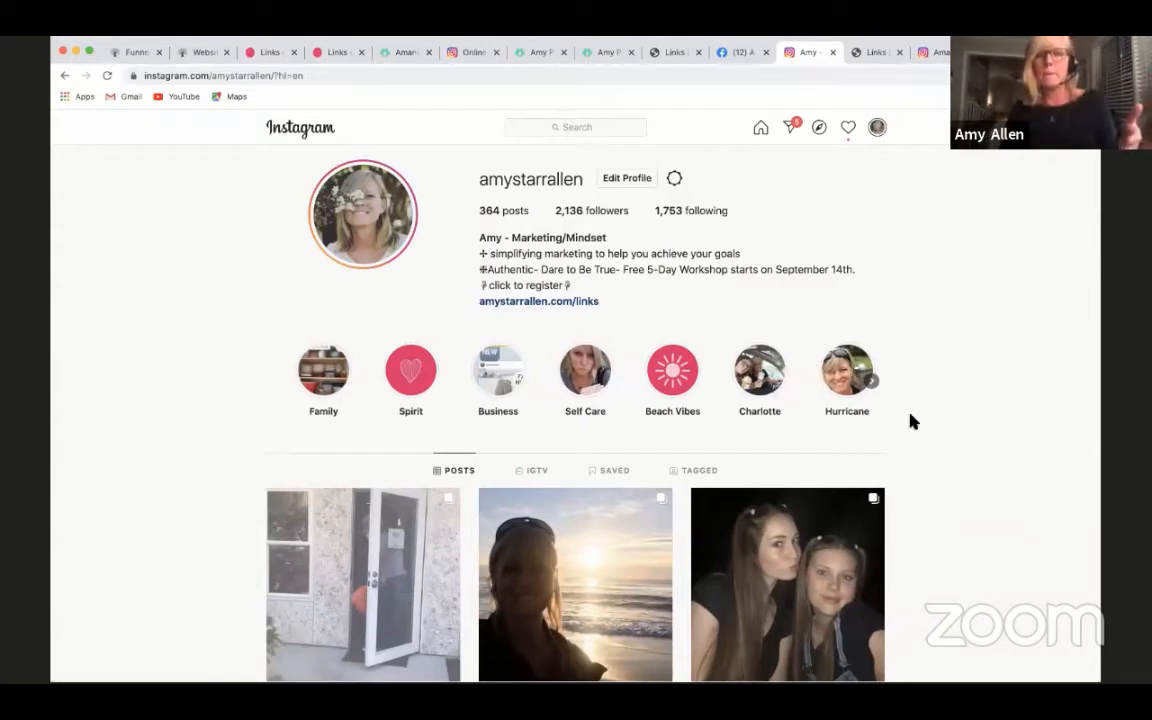
scroll(908, 419, down, 1)
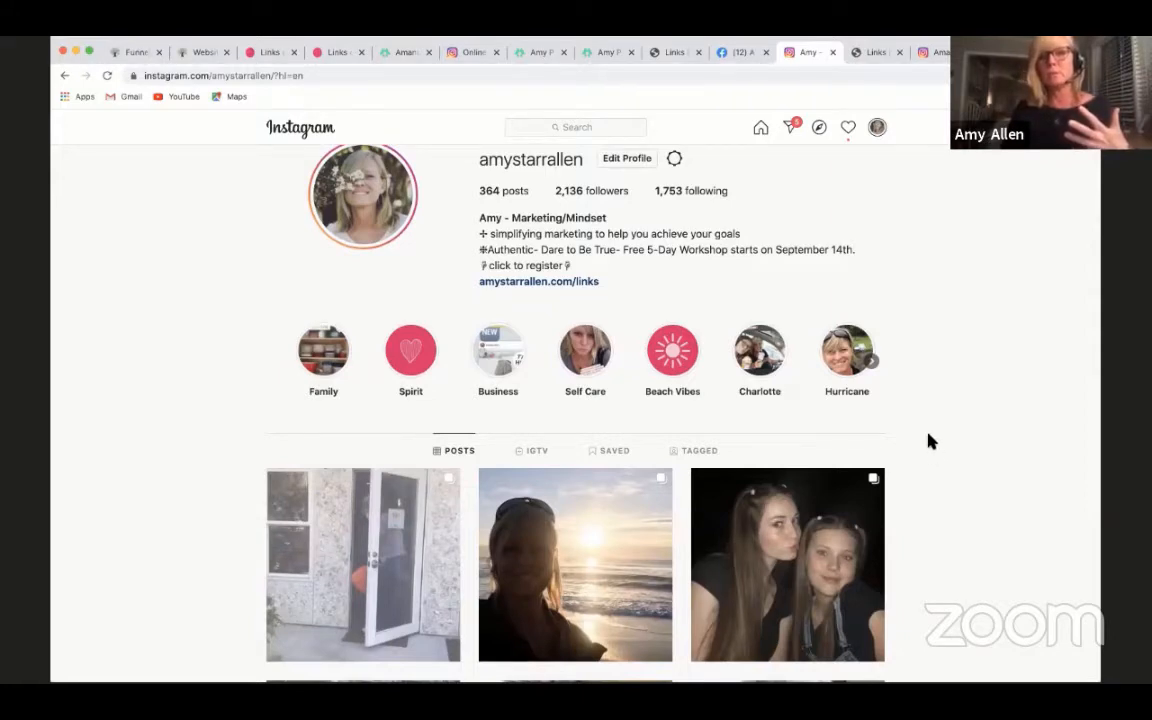
scroll(929, 440, up, 1)
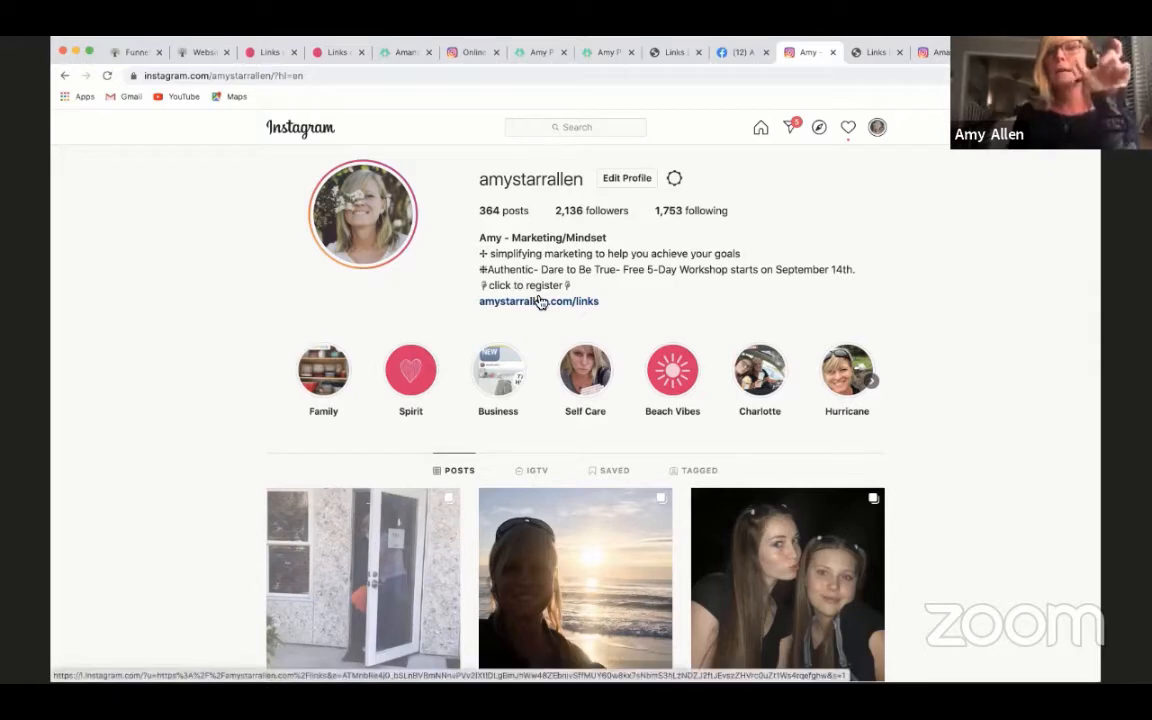
- Compare the website Links page with the Instagram and Facebook profiles whose bios point to it, ending on the Links page
click(868, 52)
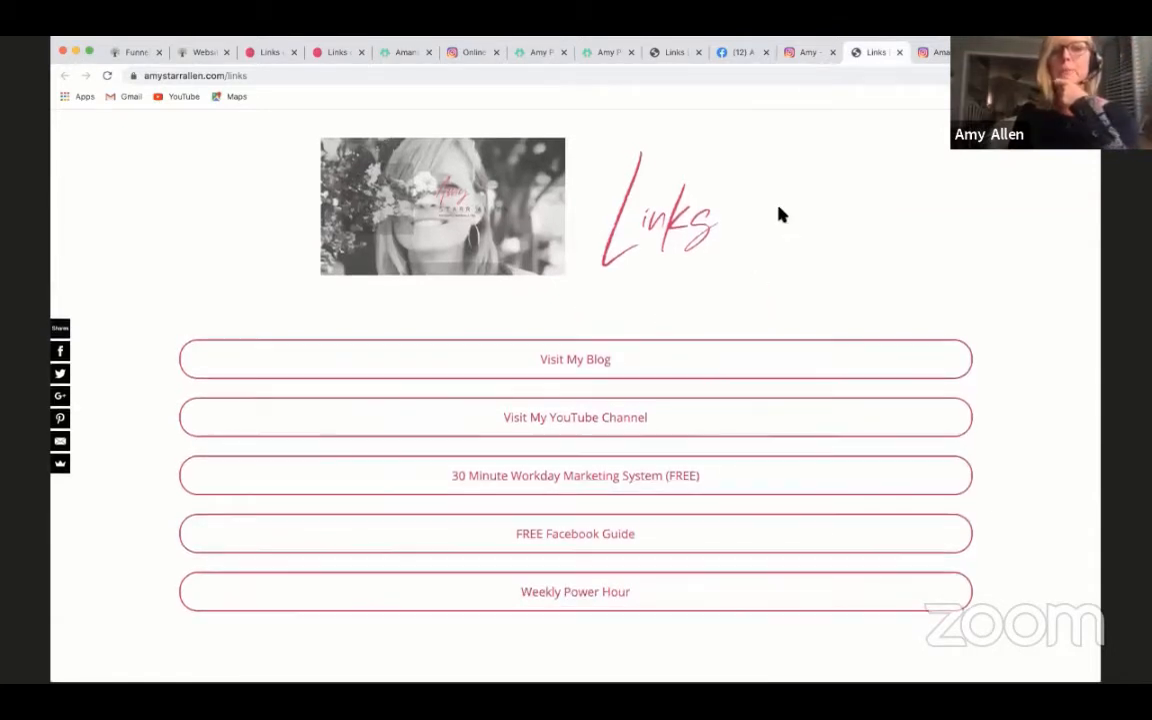
click(804, 56)
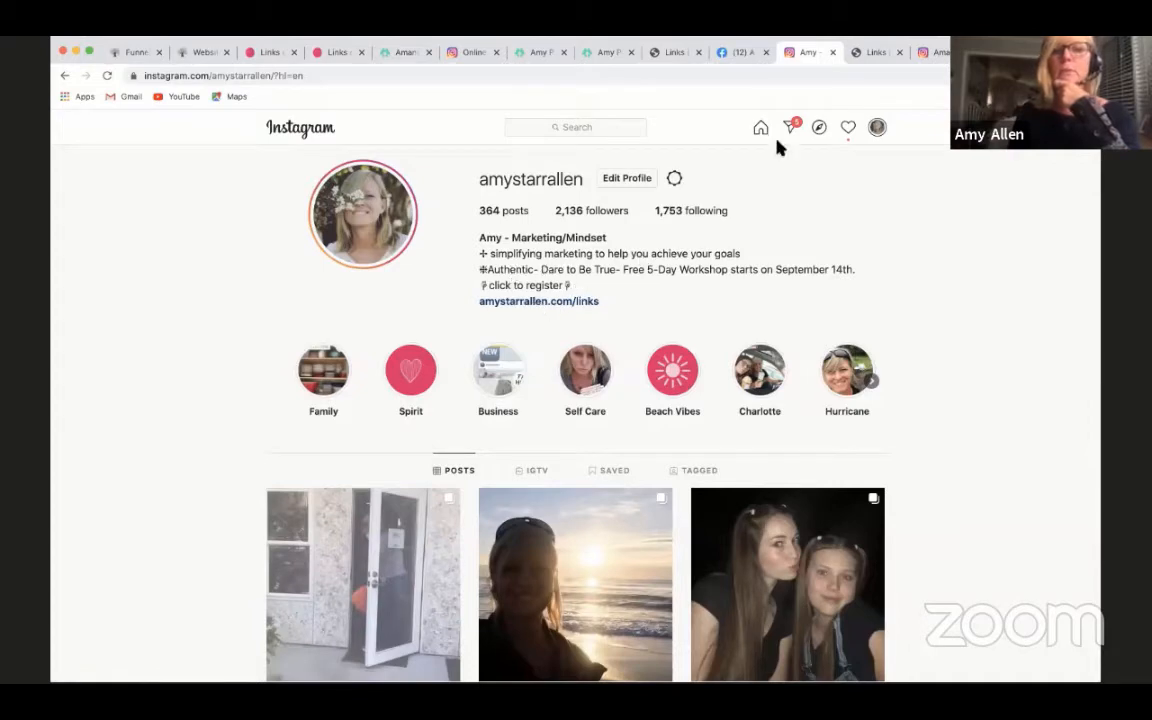
click(737, 52)
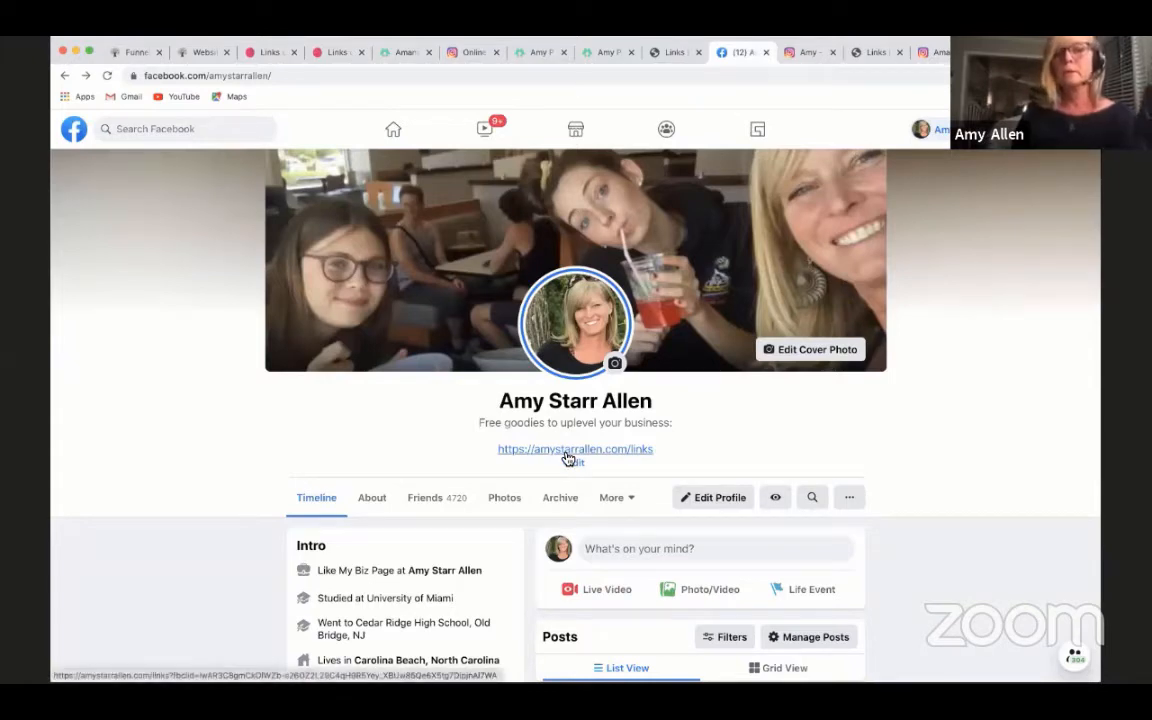
click(872, 52)
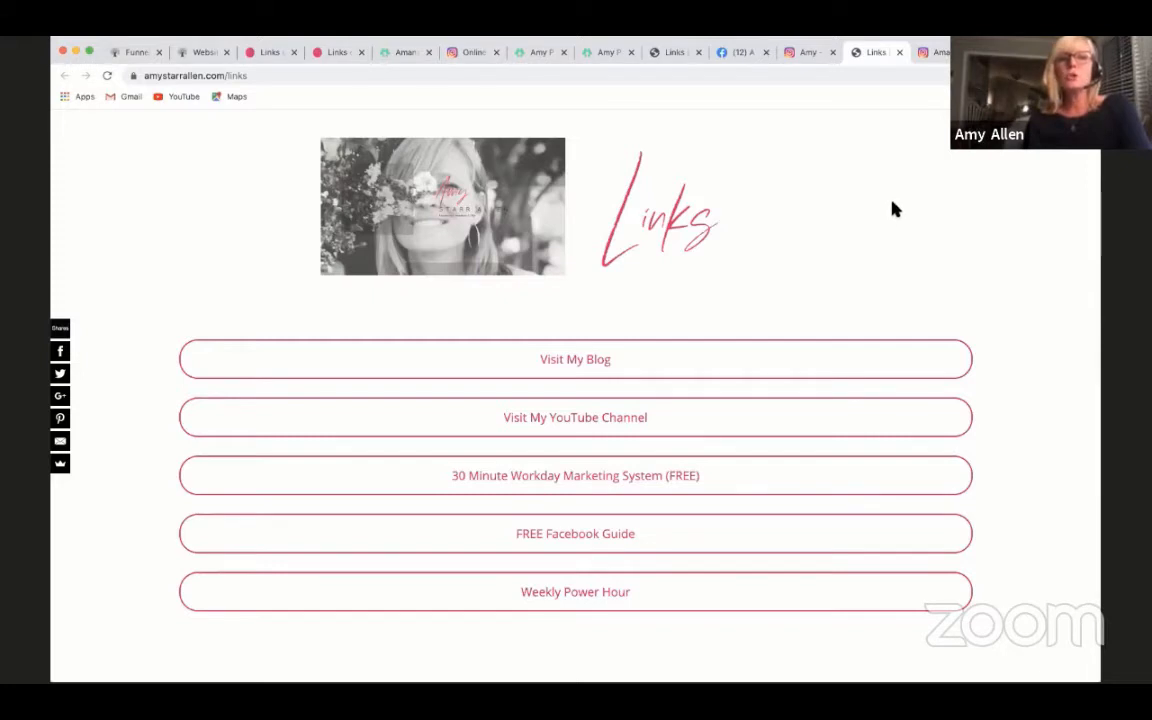
- View Amanda Frances's Linktree page and compare it with the links-demo landing page and its resource buttons
click(407, 60)
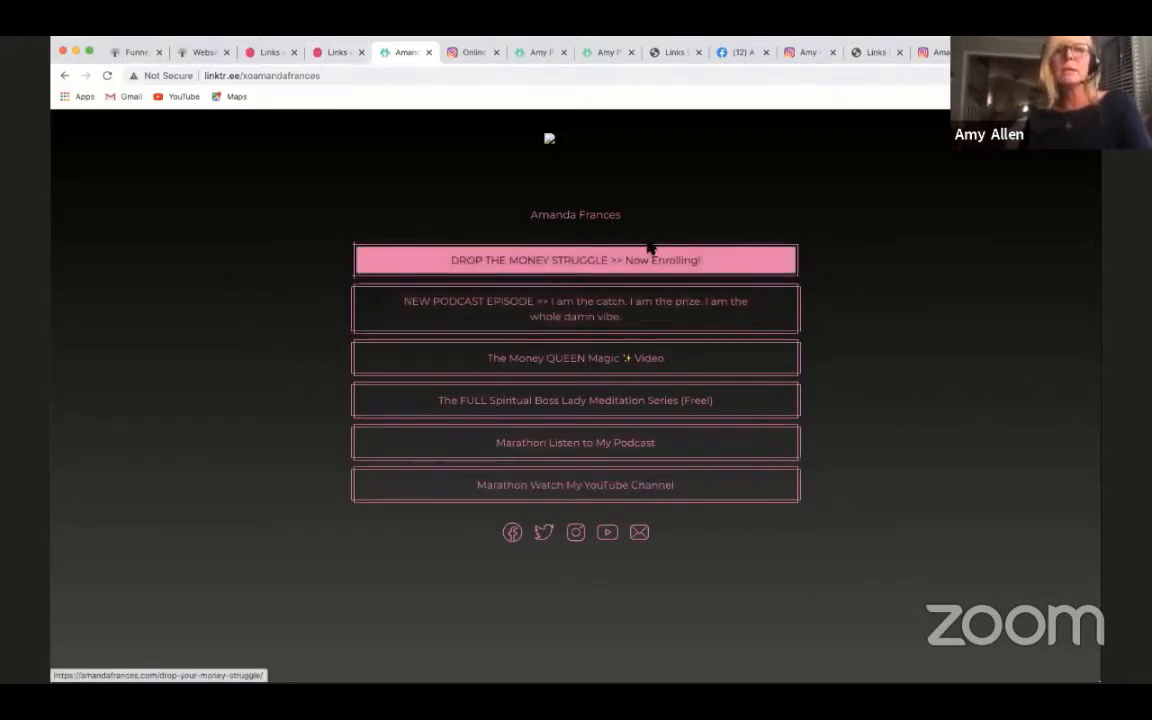
click(333, 55)
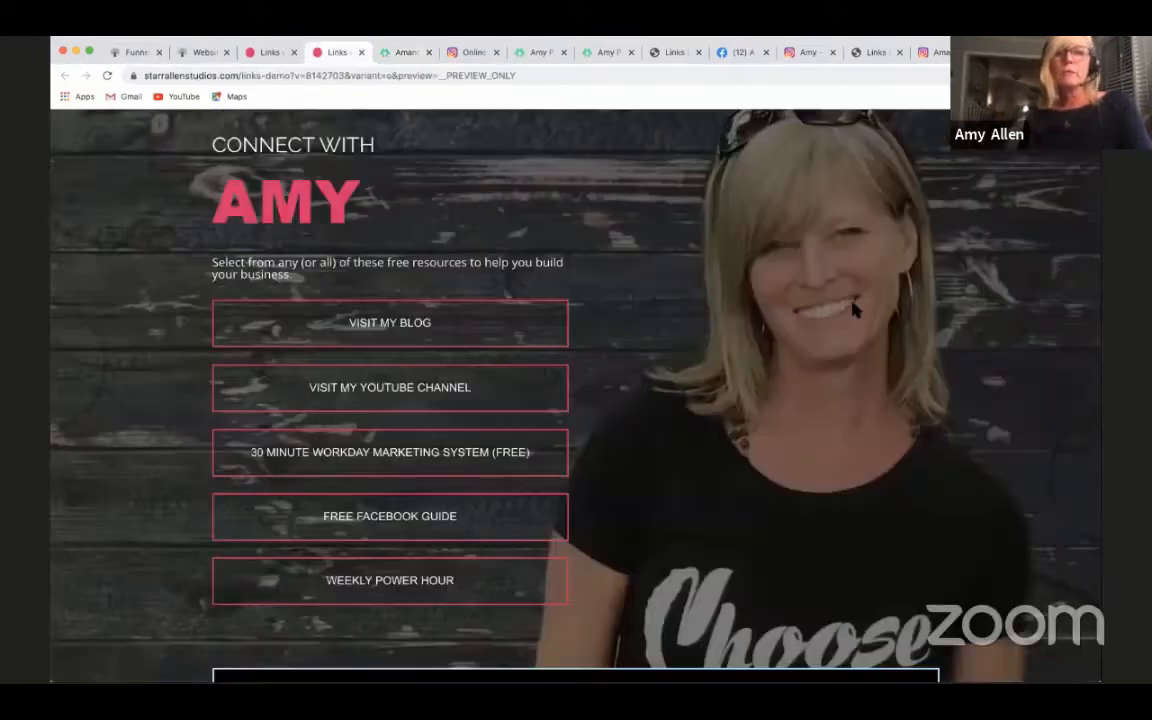
scroll(575, 390, down, 1)
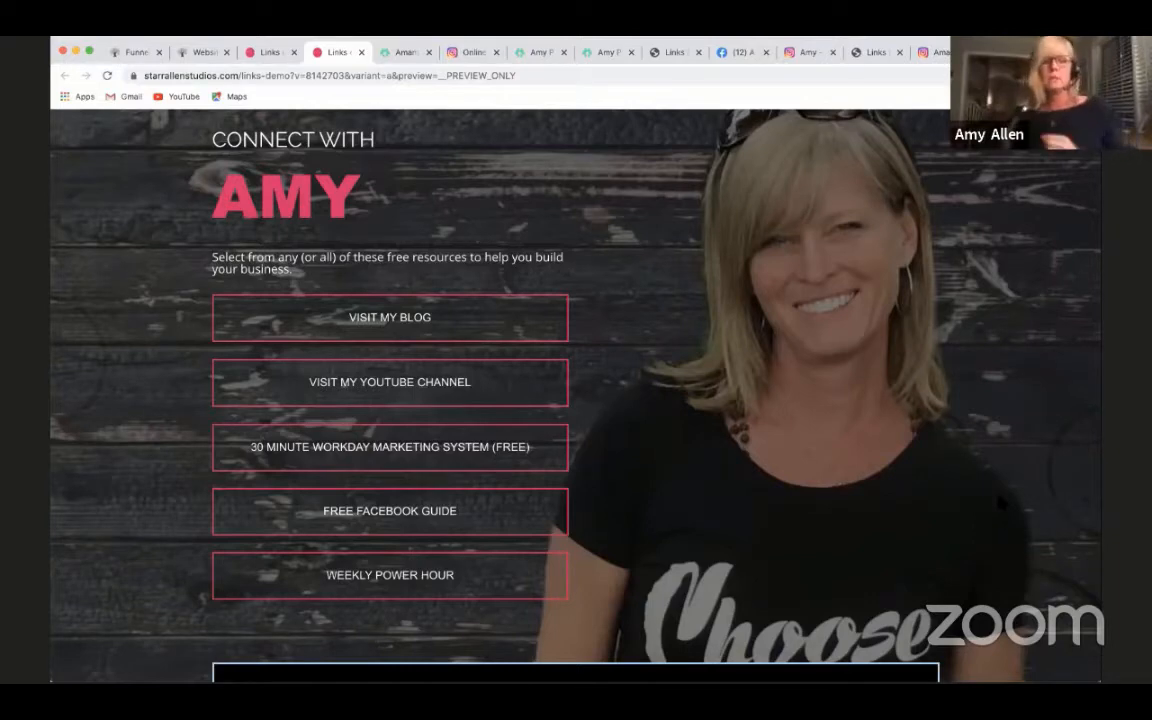
scroll(948, 476, down, 2)
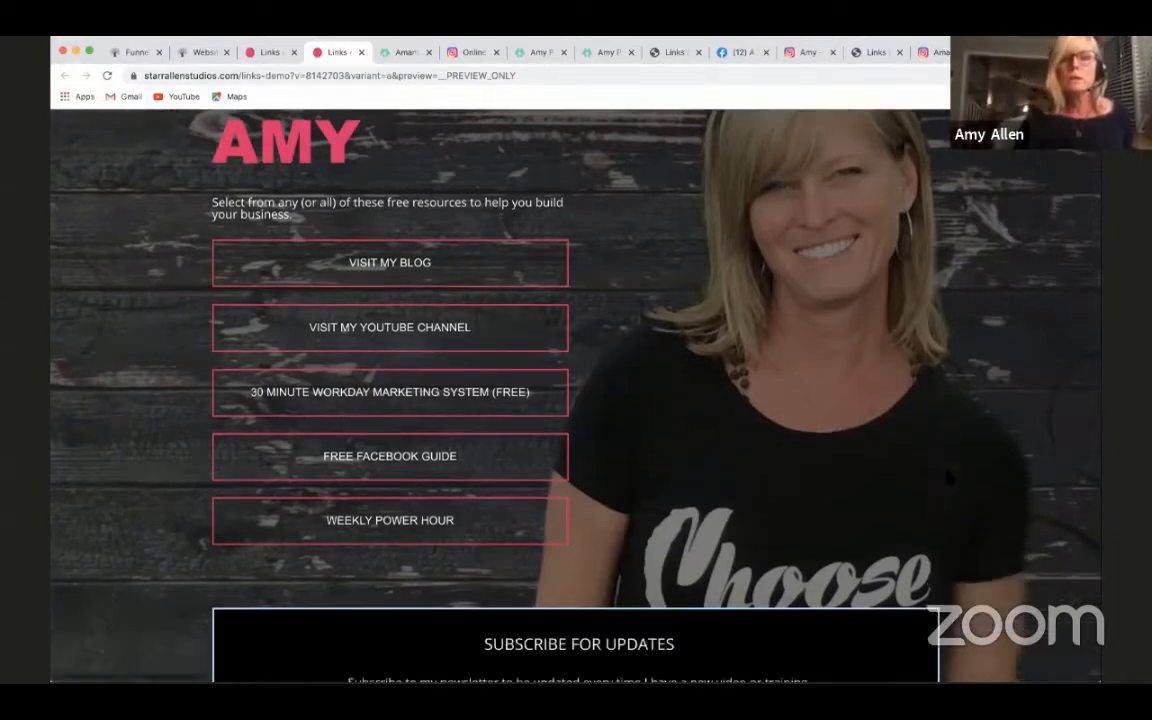
scroll(741, 337, up, 2)
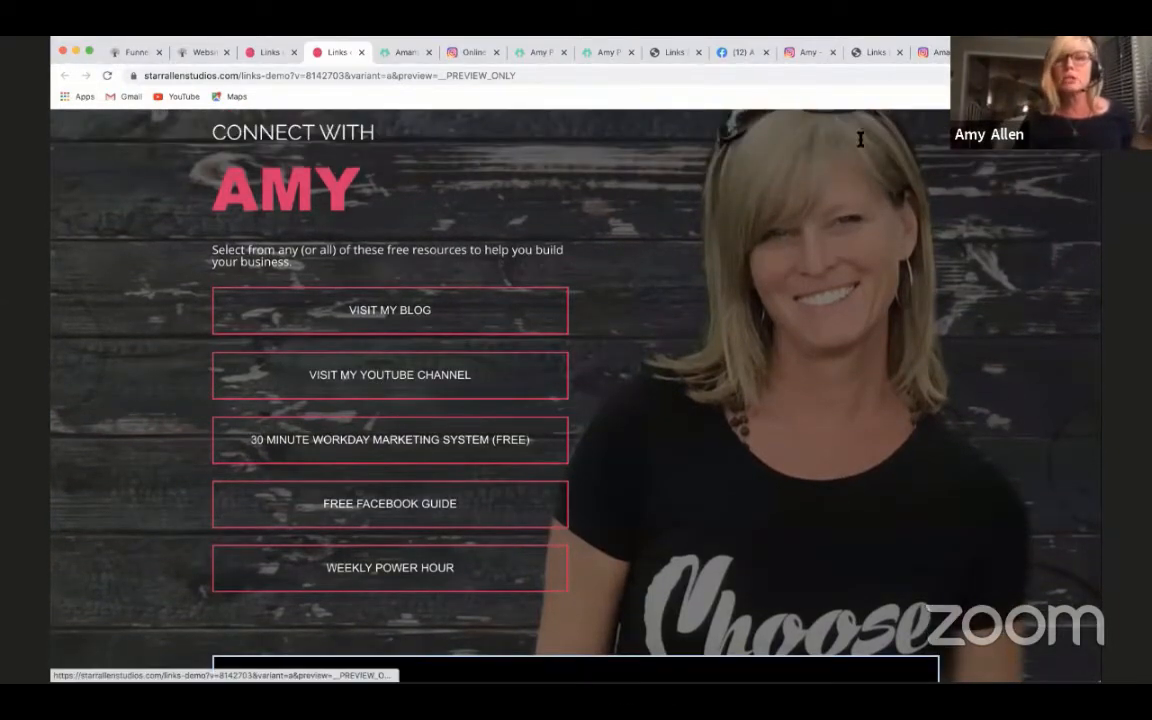
- Compare the plain website Links page with the links-demo landing page, ending on the demo page's resource buttons
click(872, 55)
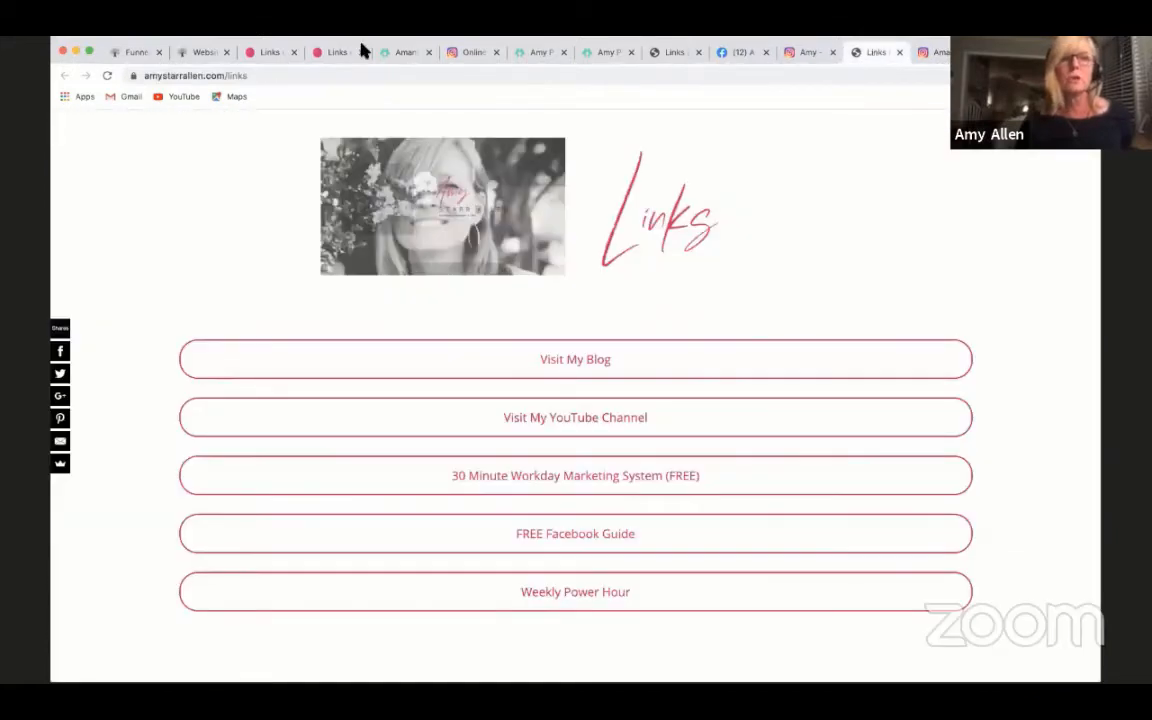
click(333, 53)
scroll(712, 343, down, 1)
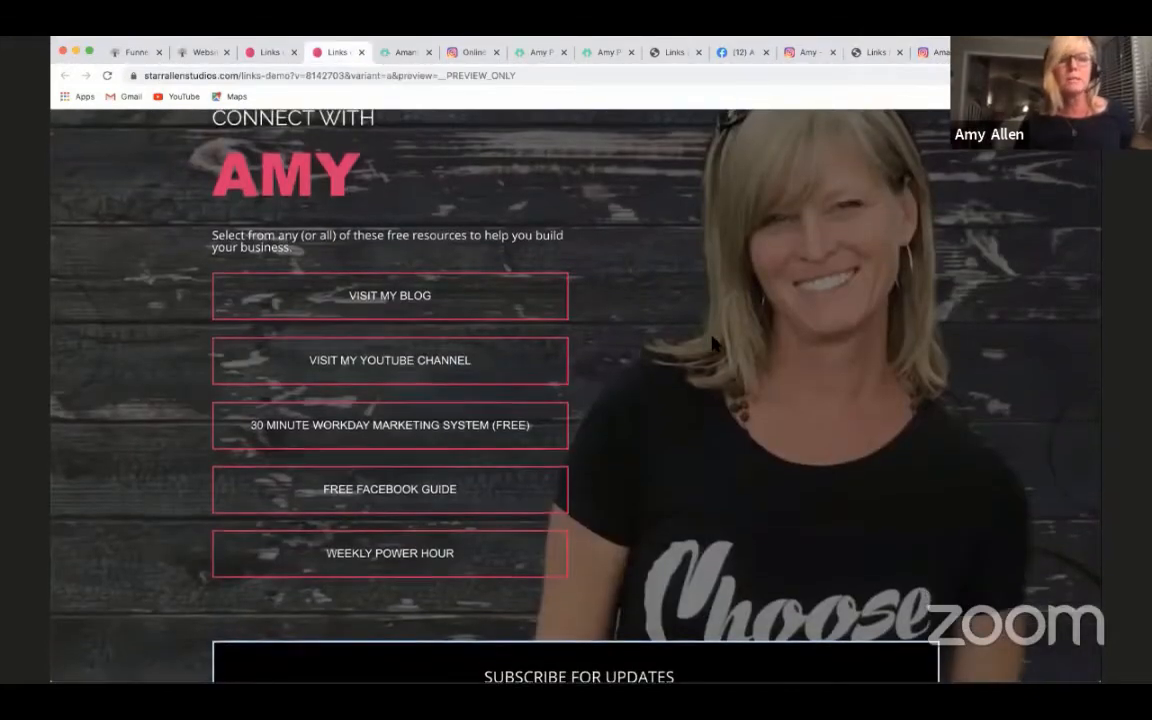
scroll(789, 460, down, 1)
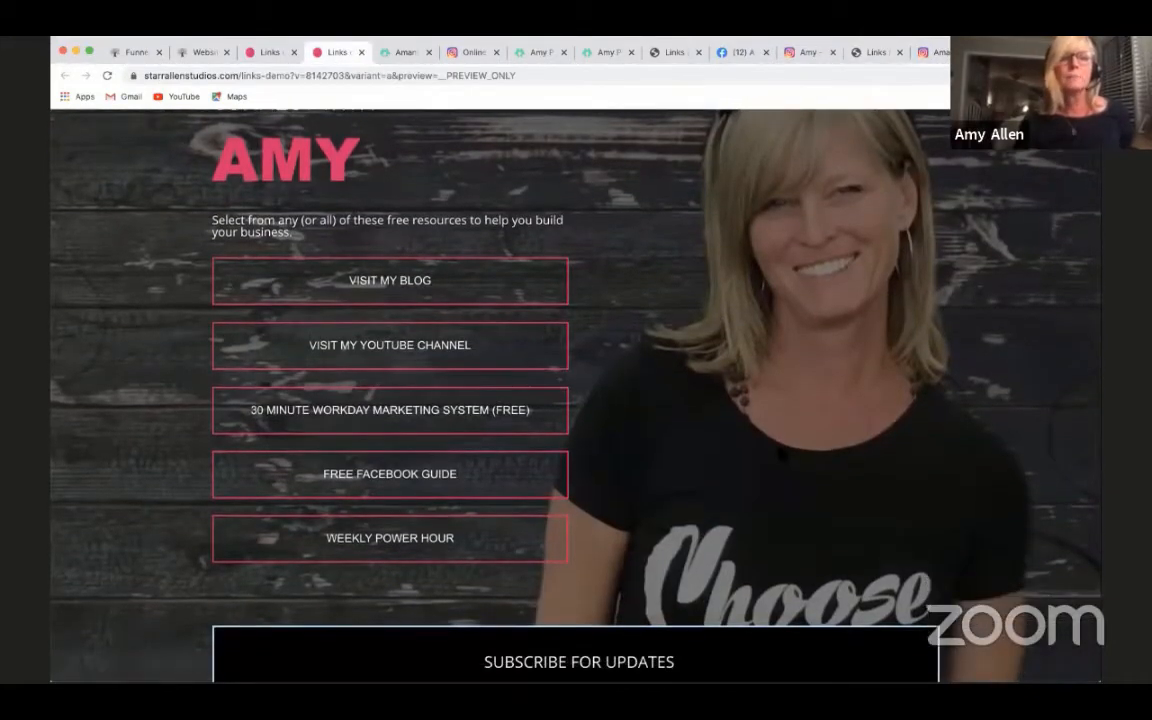
scroll(527, 321, up, 1)
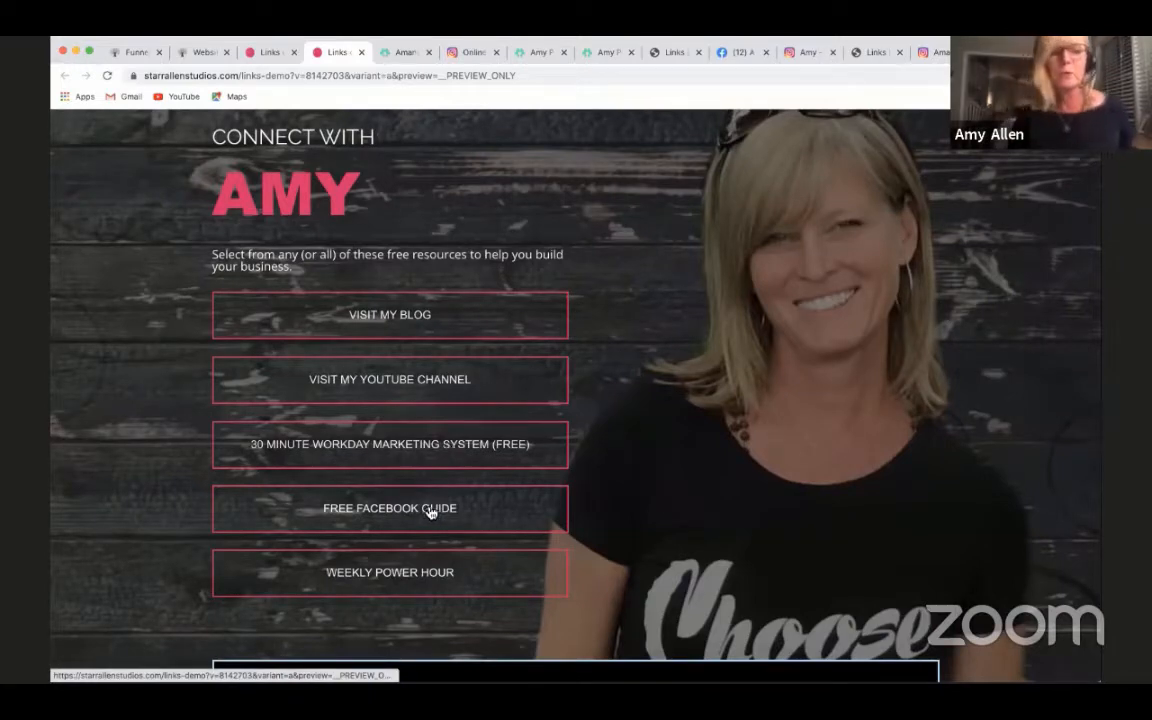
- Examine the links-demo page's Subscribe for Updates form and its resource buttons, from Visit My Blog to Weekly Power Hour
scroll(512, 575, down, 5)
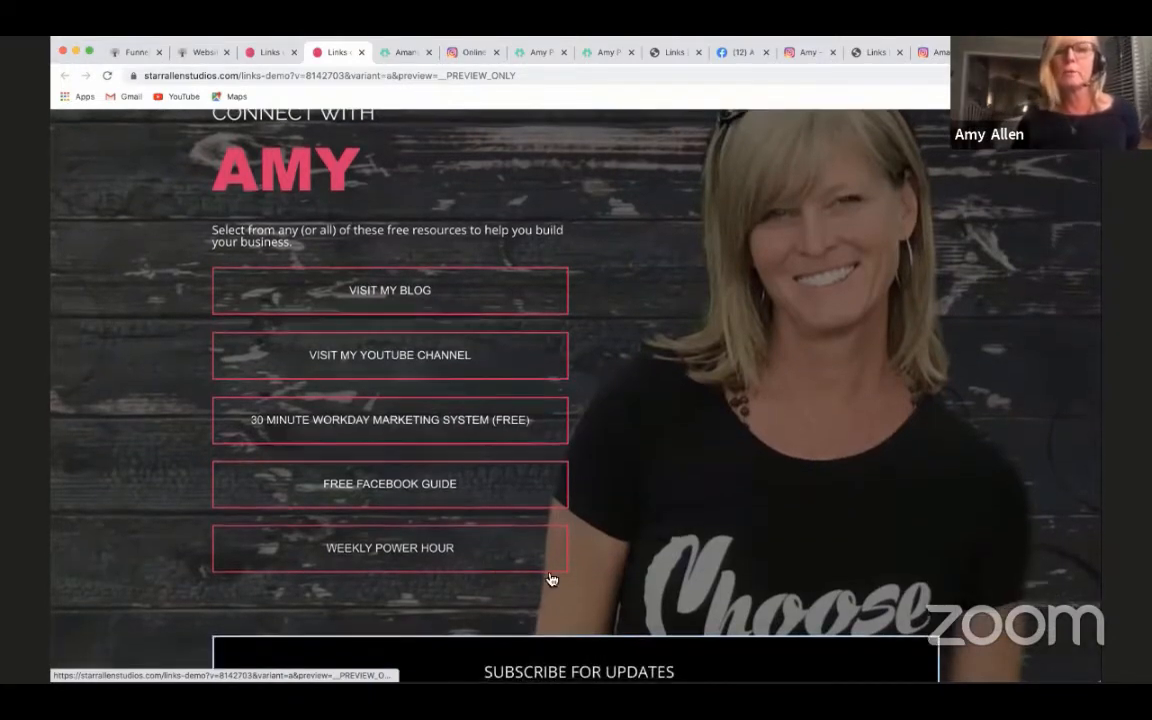
scroll(681, 548, down, 3)
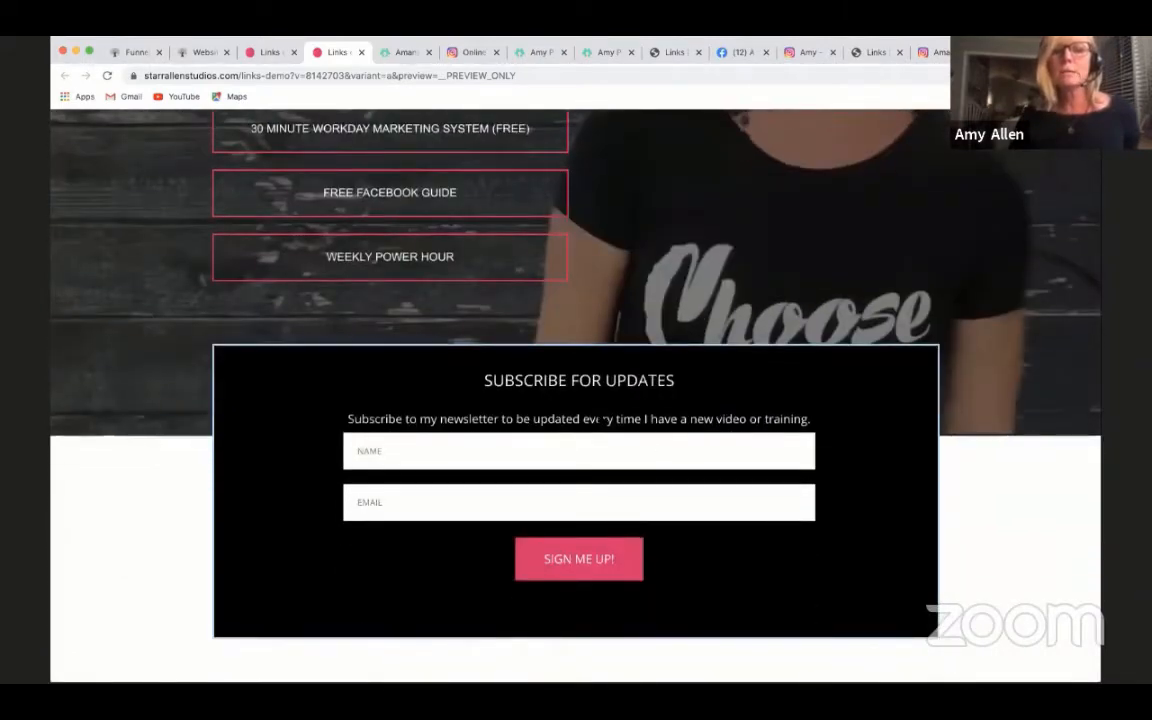
scroll(710, 467, down, 2)
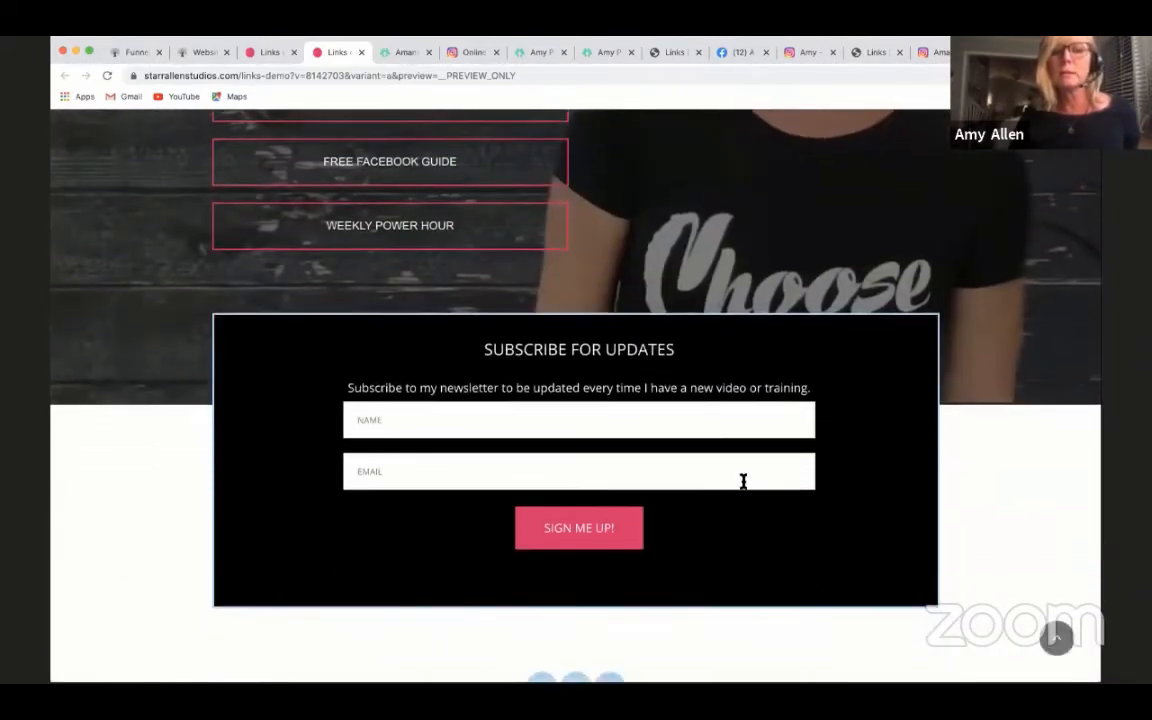
scroll(743, 481, up, 5)
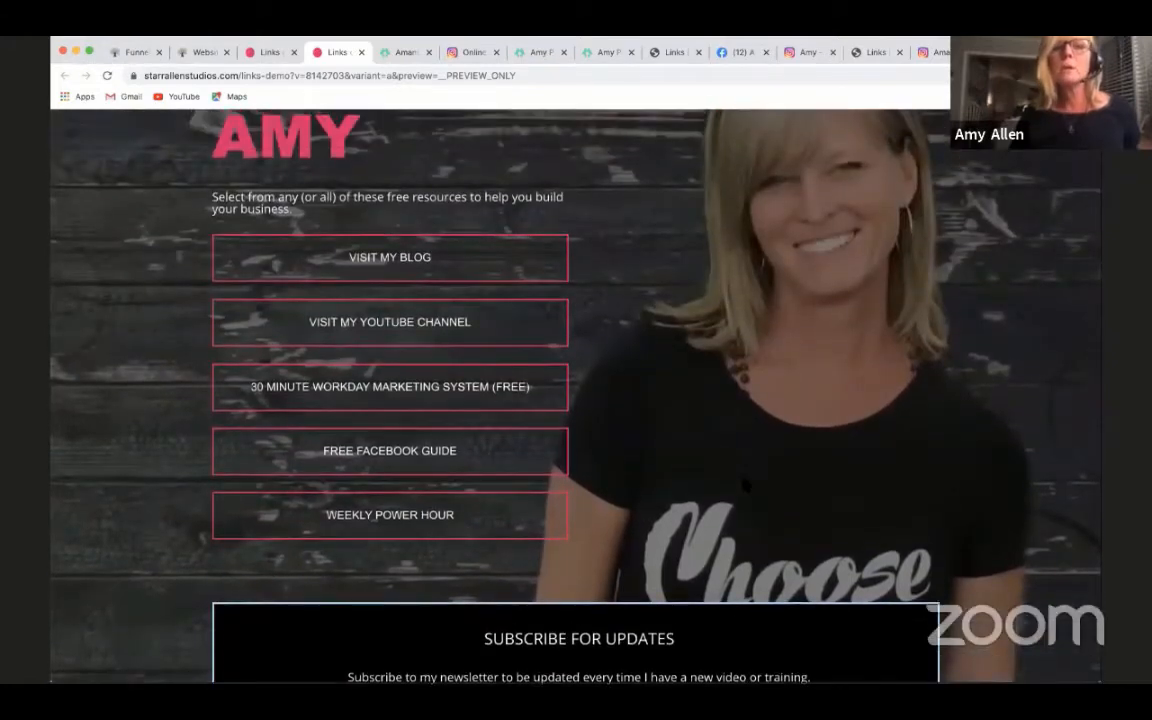
scroll(666, 424, down, 3)
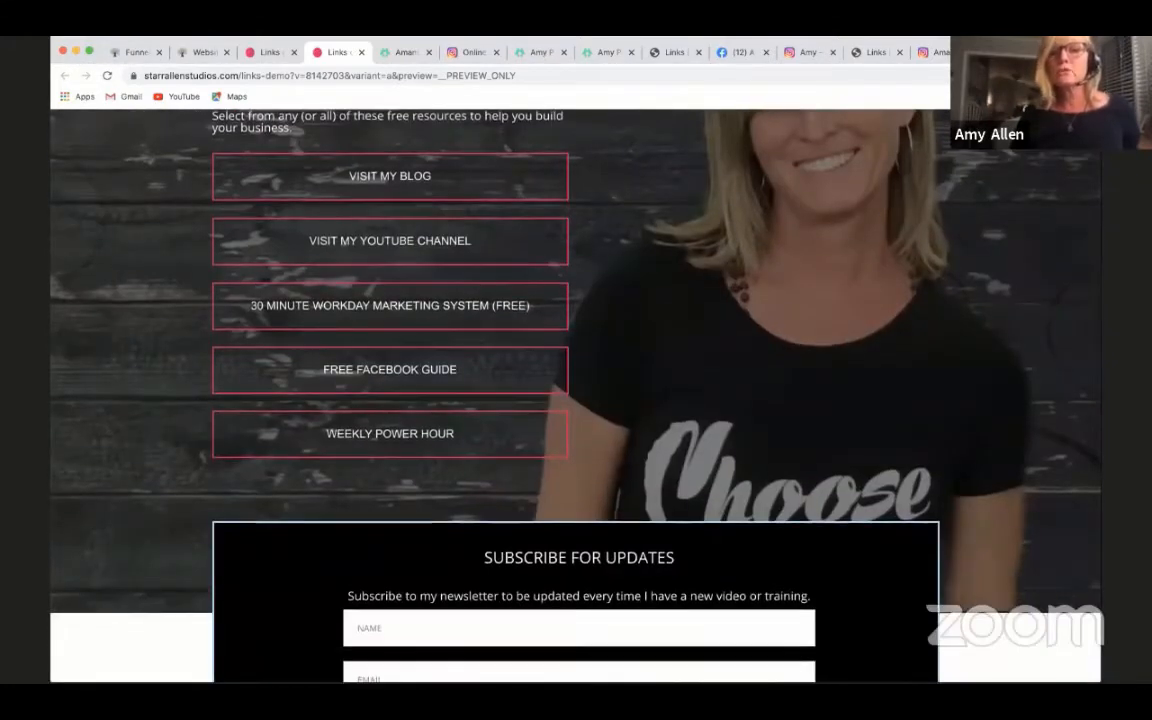
scroll(640, 560, up, 2)
scroll(627, 596, down, 4)
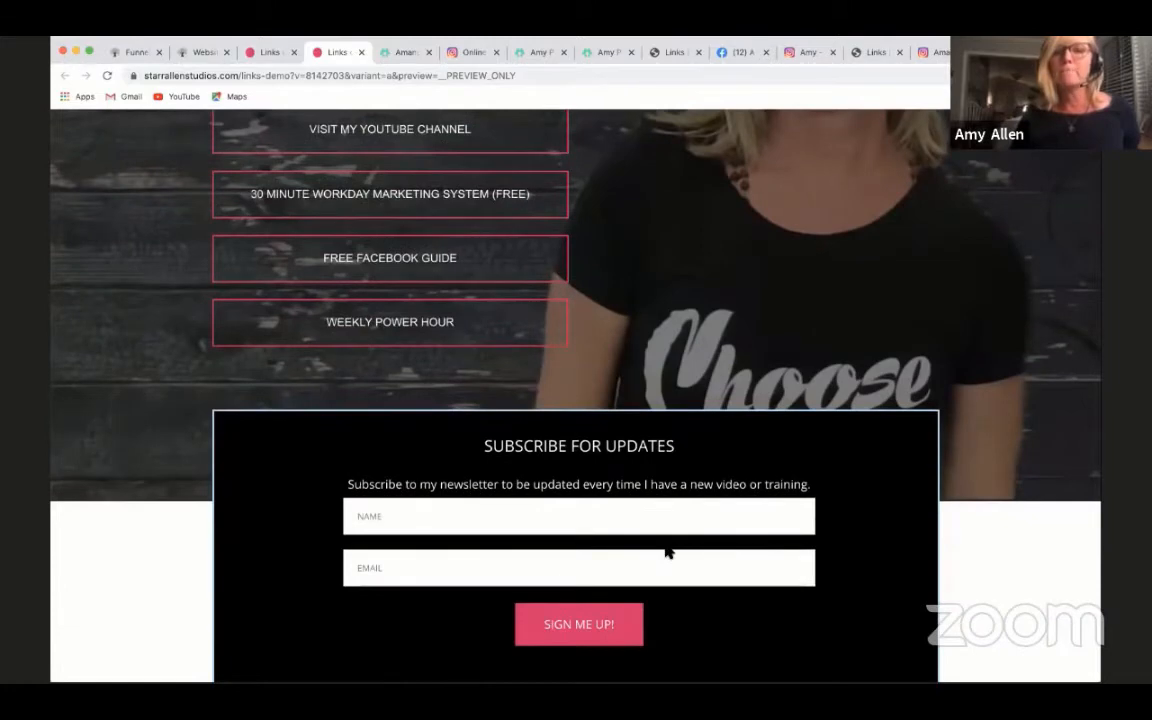
scroll(783, 545, up, 1)
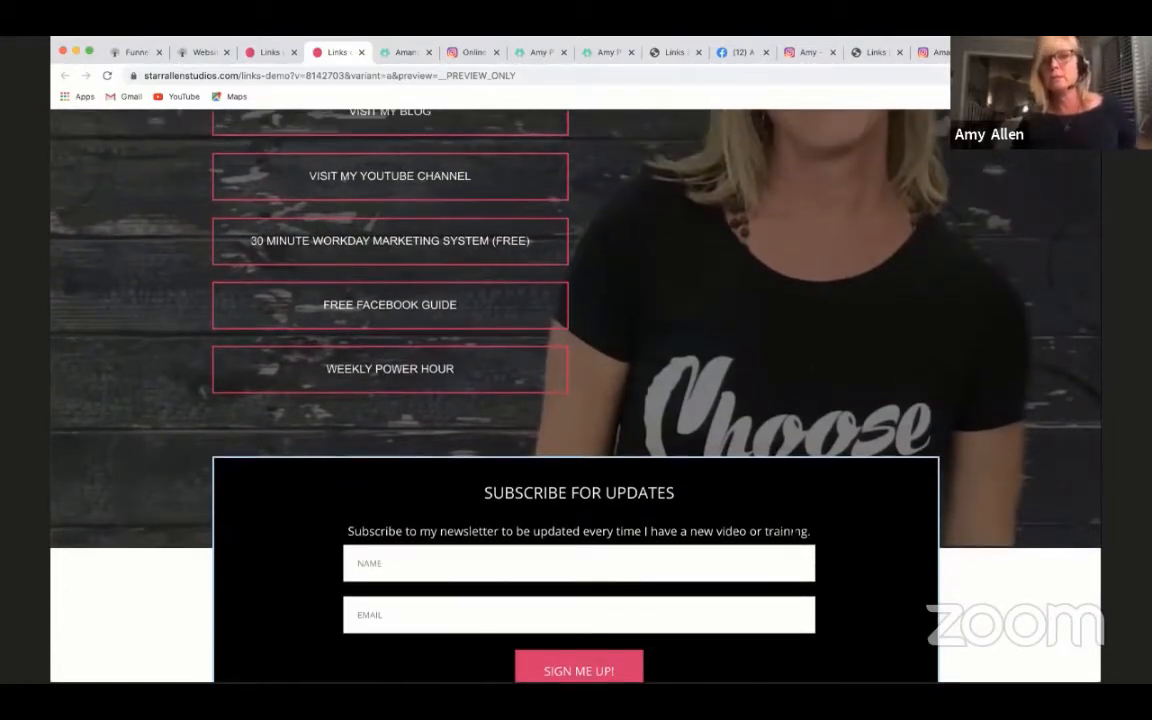
scroll(793, 533, up, 3)
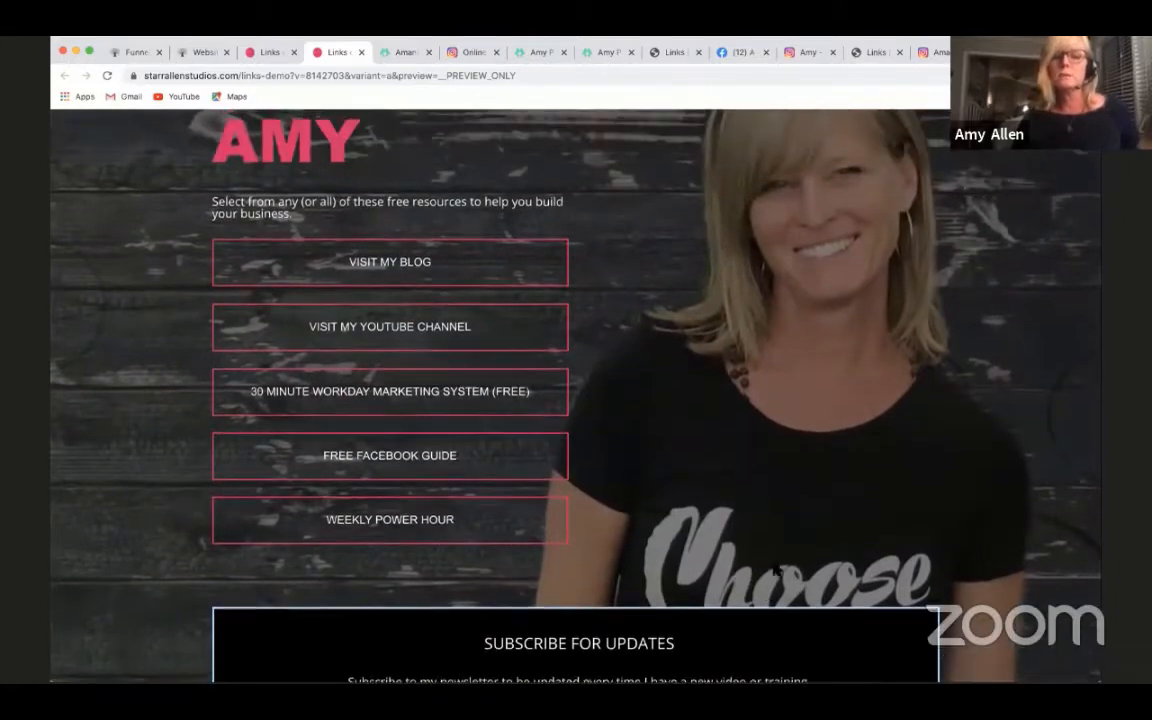
scroll(720, 564, up, 2)
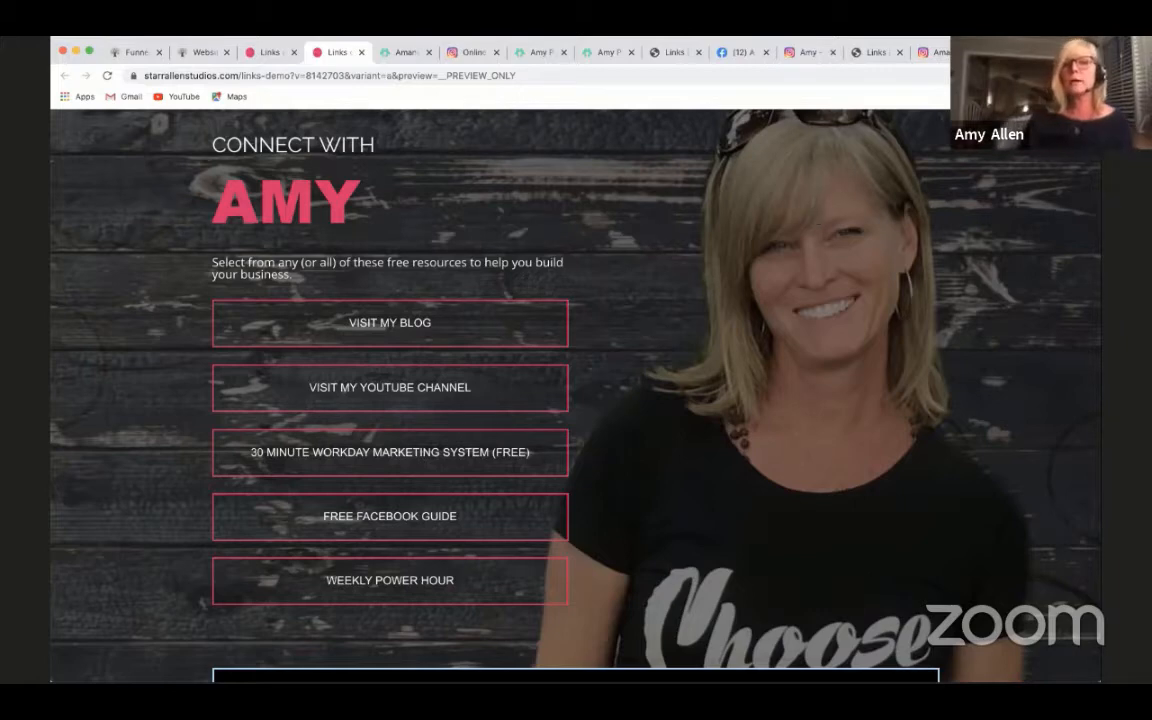
- Revisit the links-page address in the Instagram and Facebook bios, and return to the links-demo page to review its layout
click(800, 55)
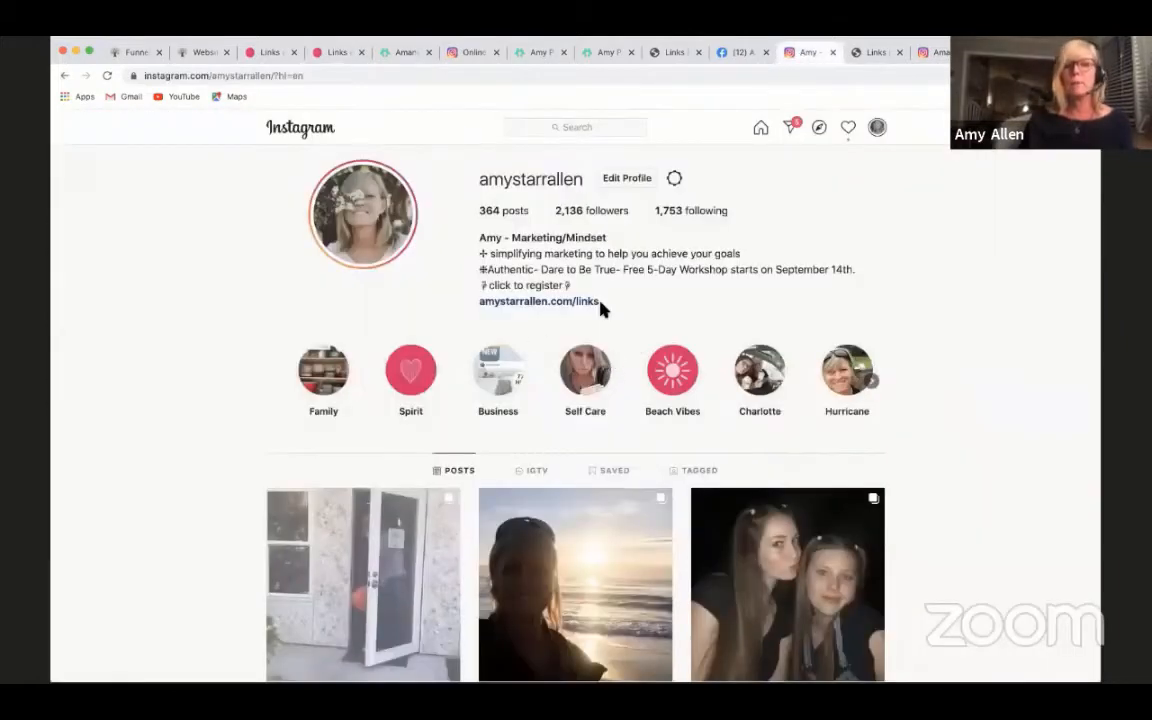
click(743, 57)
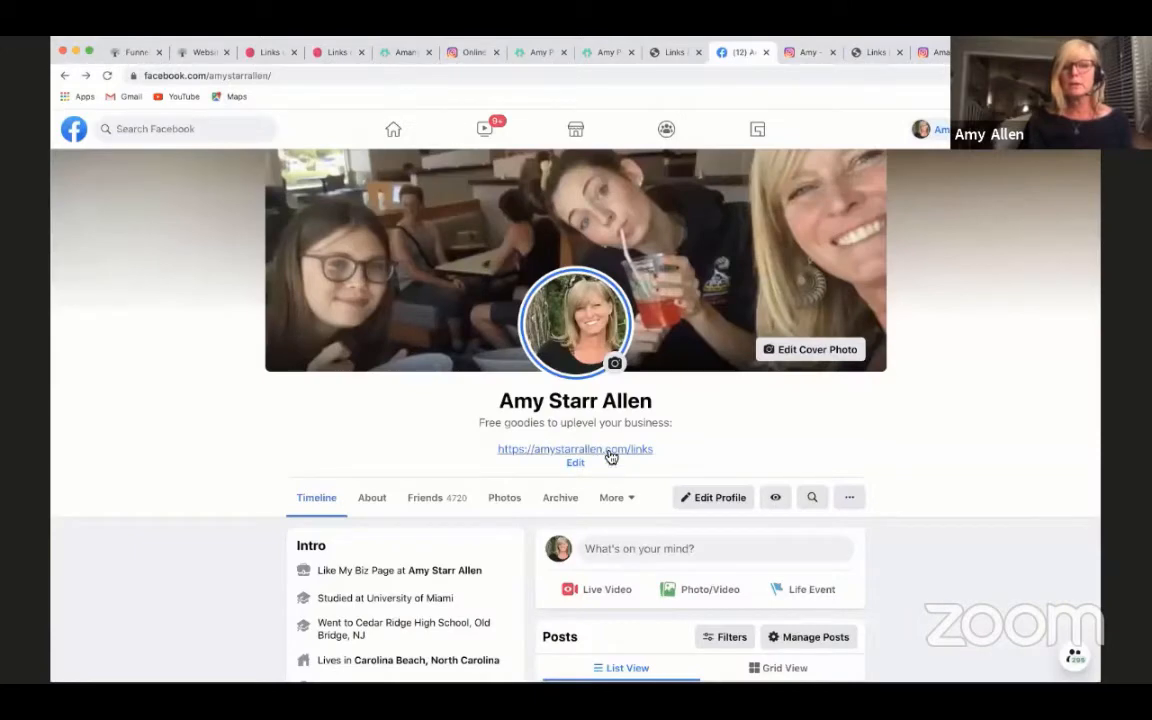
click(330, 53)
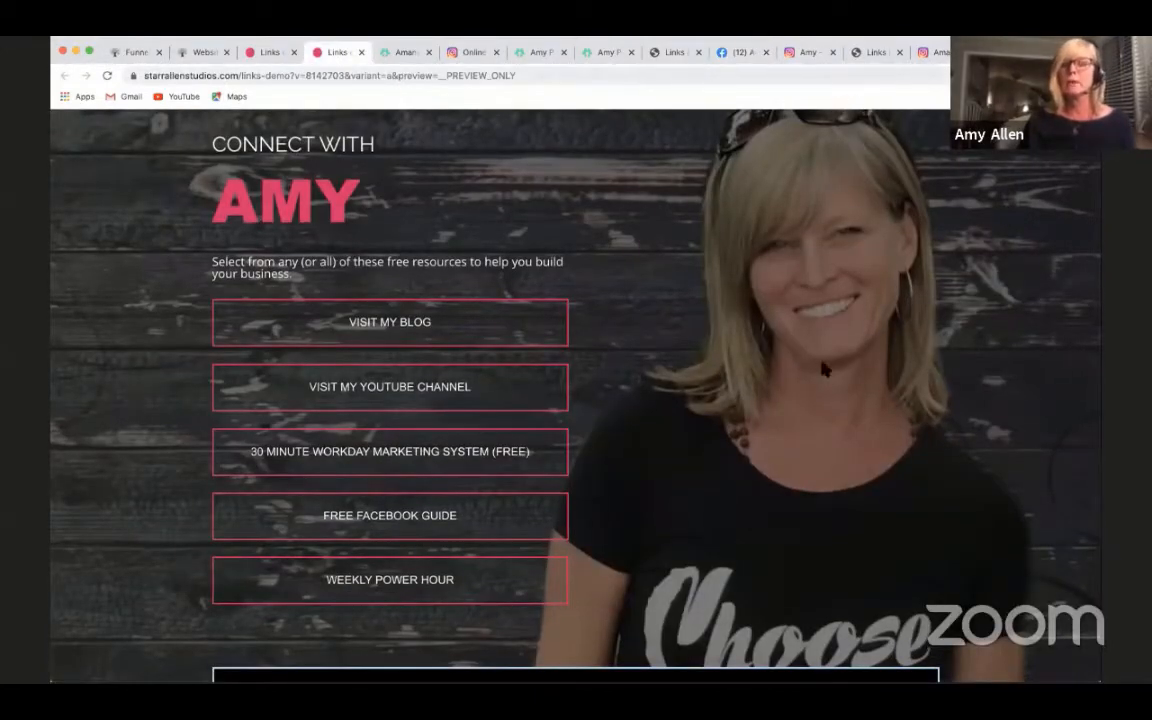
scroll(763, 346, down, 1)
scroll(763, 346, up, 1)
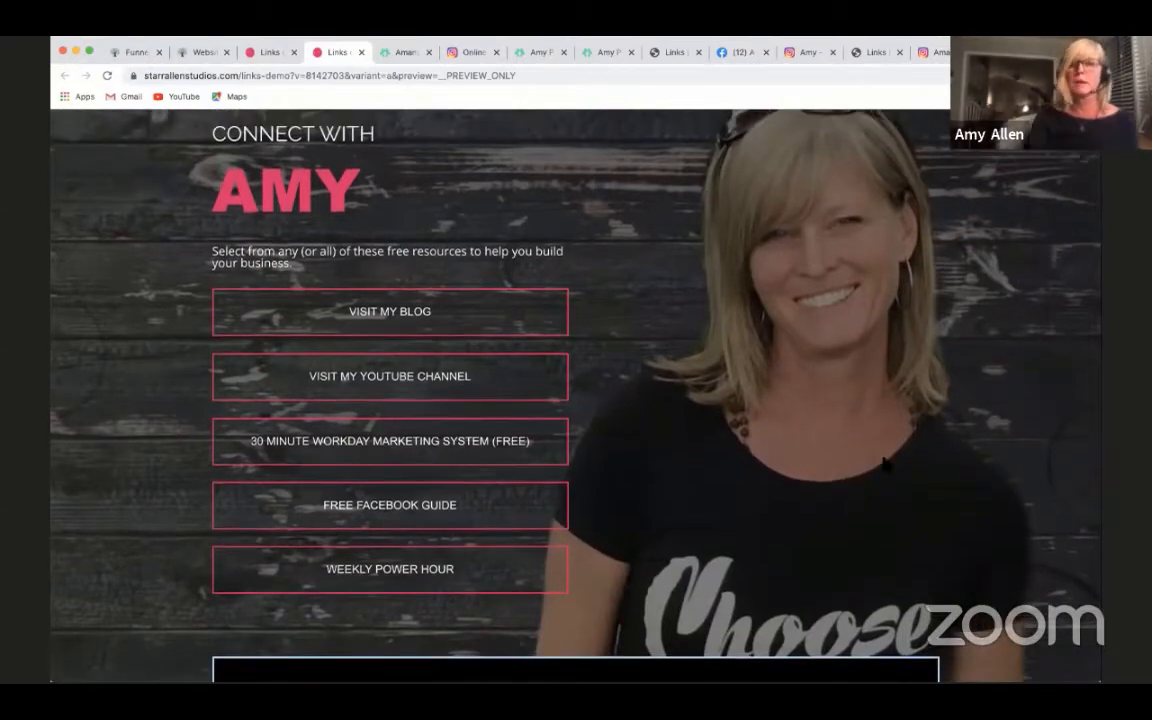
scroll(884, 463, down, 2)
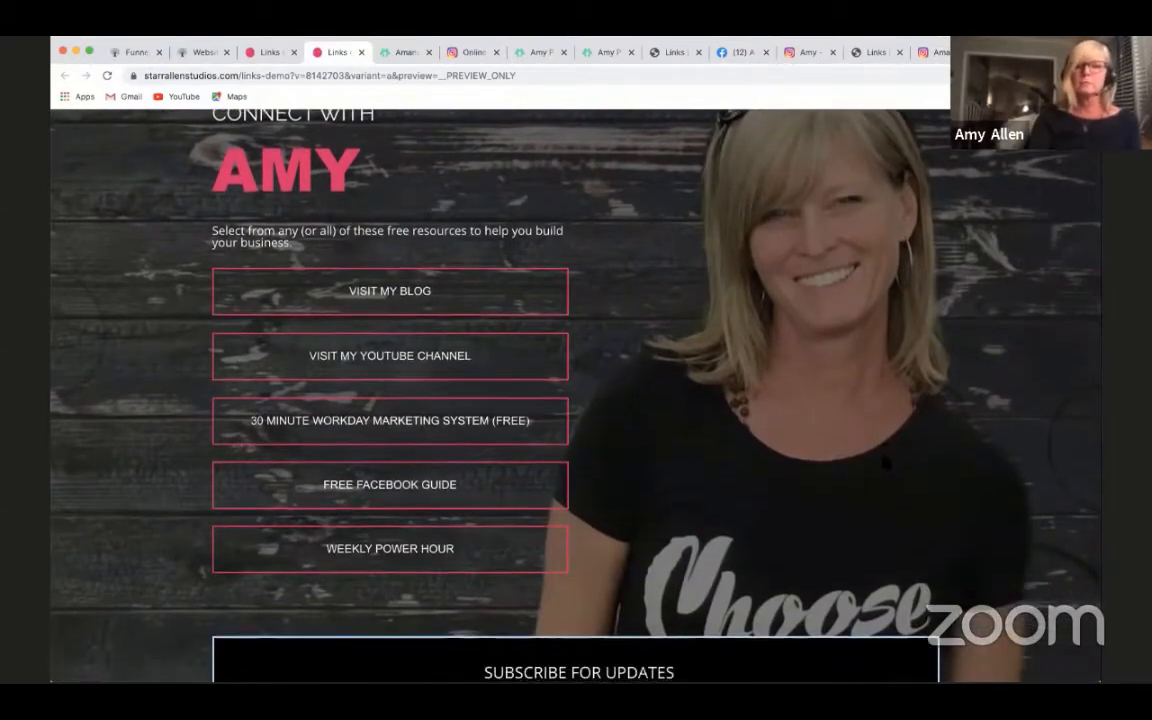
- Review the links-demo page's heading, resource buttons and the start of its Subscribe for Updates section
scroll(884, 463, up, 2)
scroll(884, 463, down, 1)
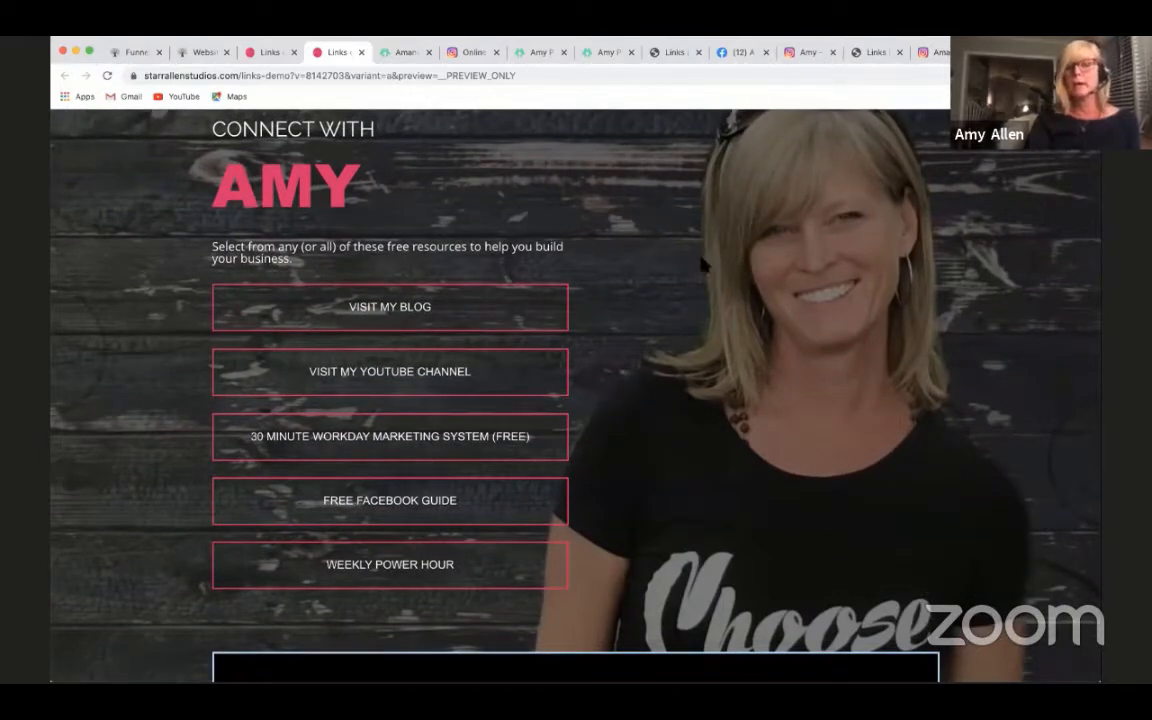
scroll(811, 386, up, 1)
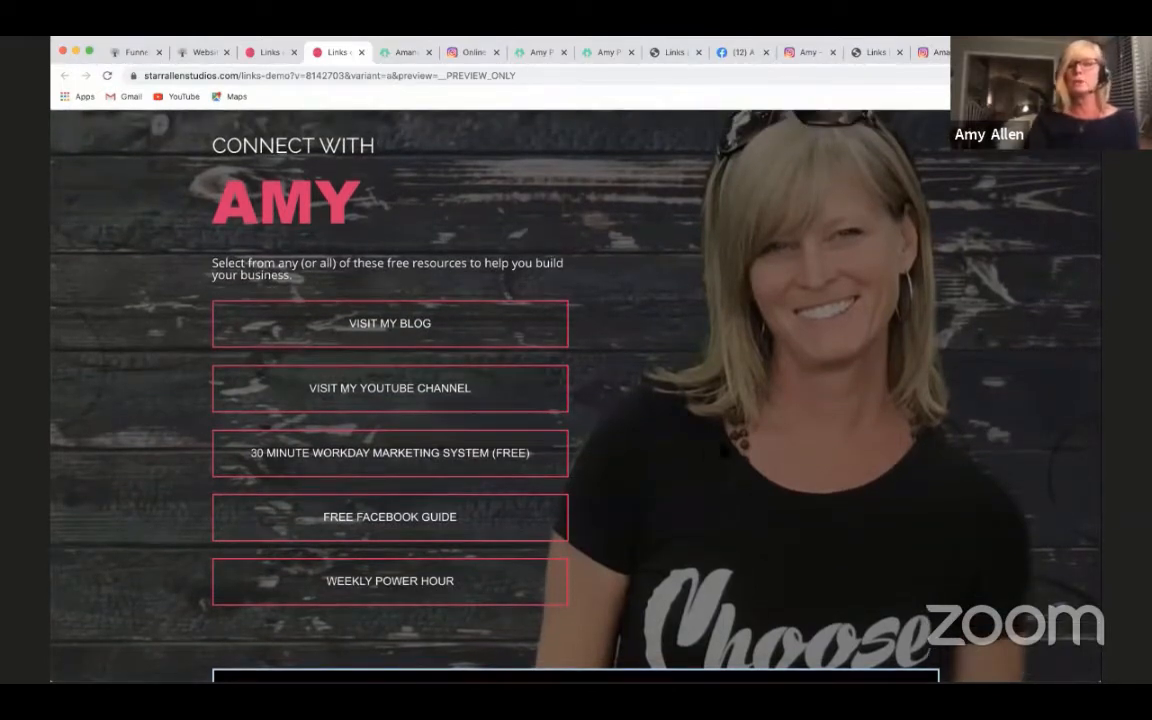
scroll(724, 451, down, 2)
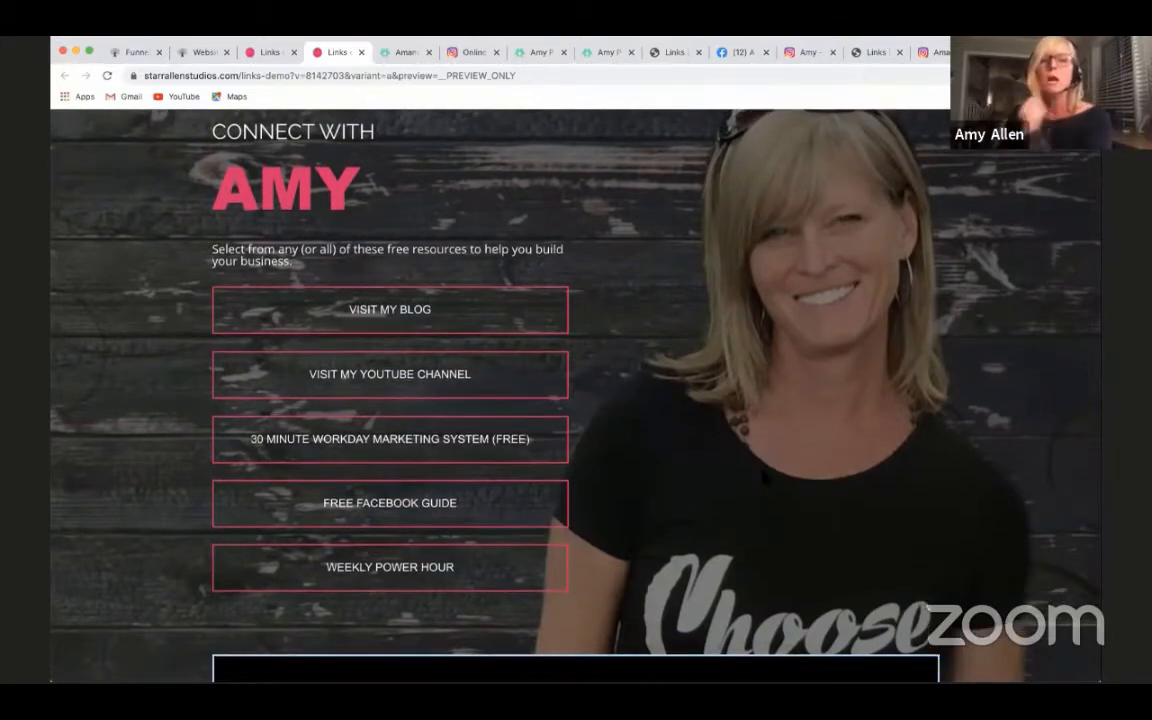
scroll(520, 390, down, 5)
scroll(520, 390, up, 4)
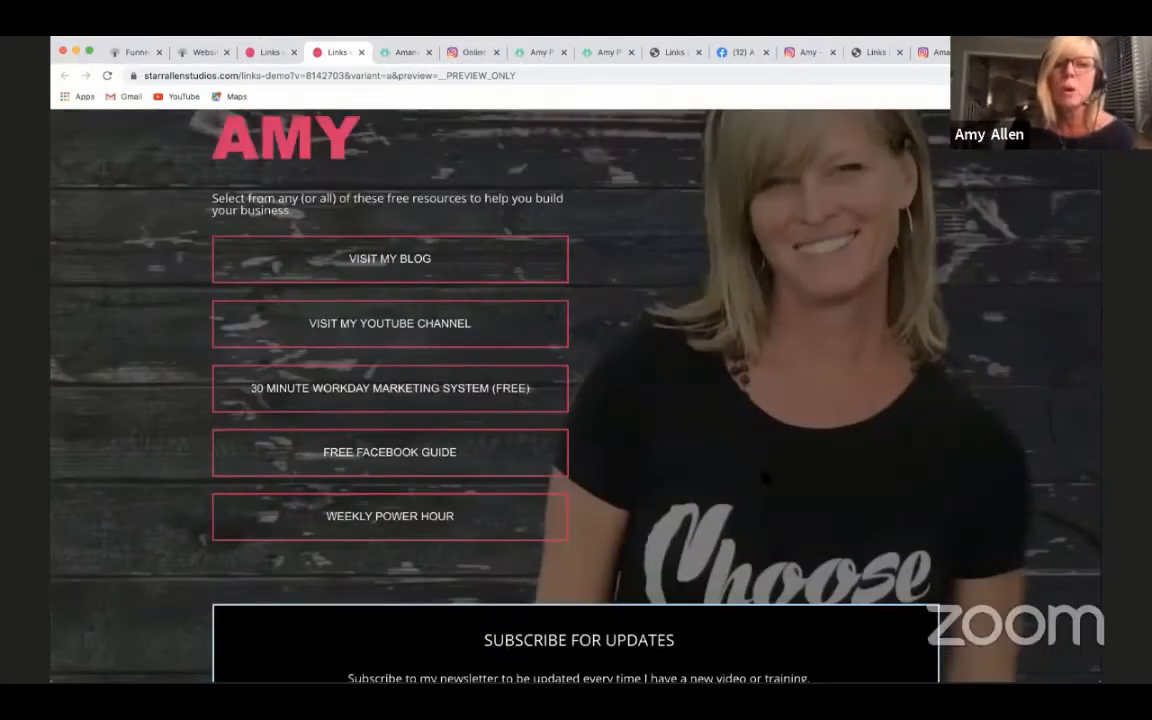
scroll(771, 406, up, 2)
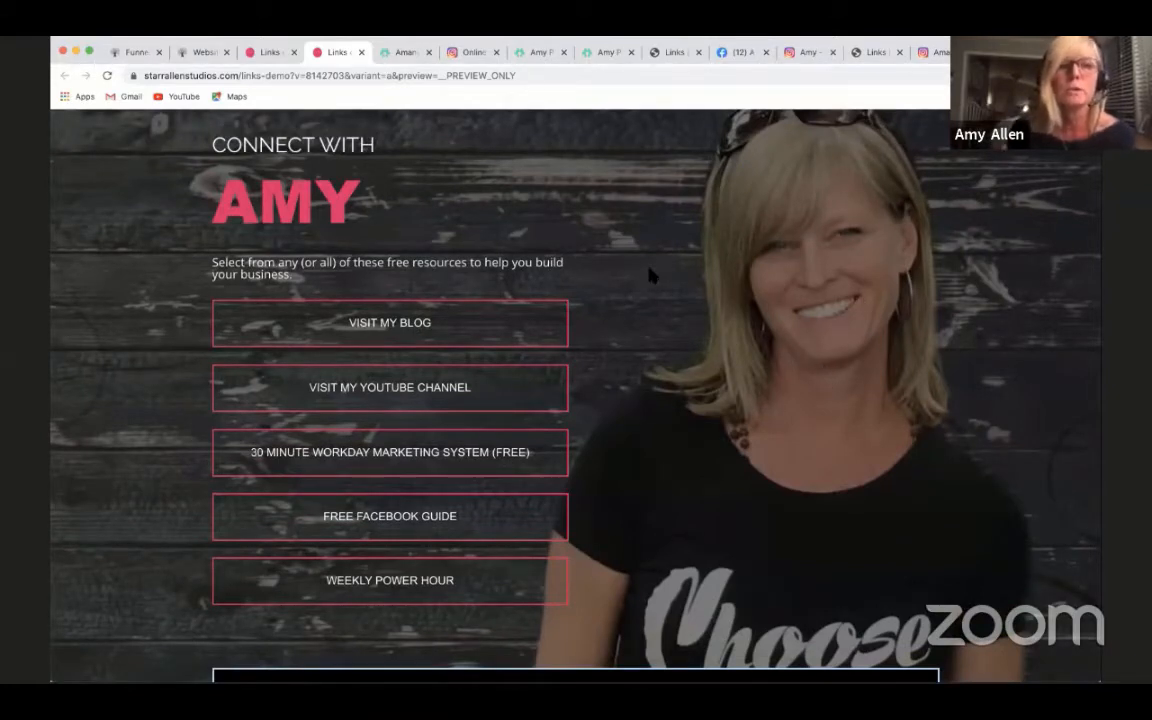
- Switch to the links-demo-1 page and examine its photo header, pink resource button block and Subscribe for Updates form
click(265, 54)
scroll(975, 478, down, 2)
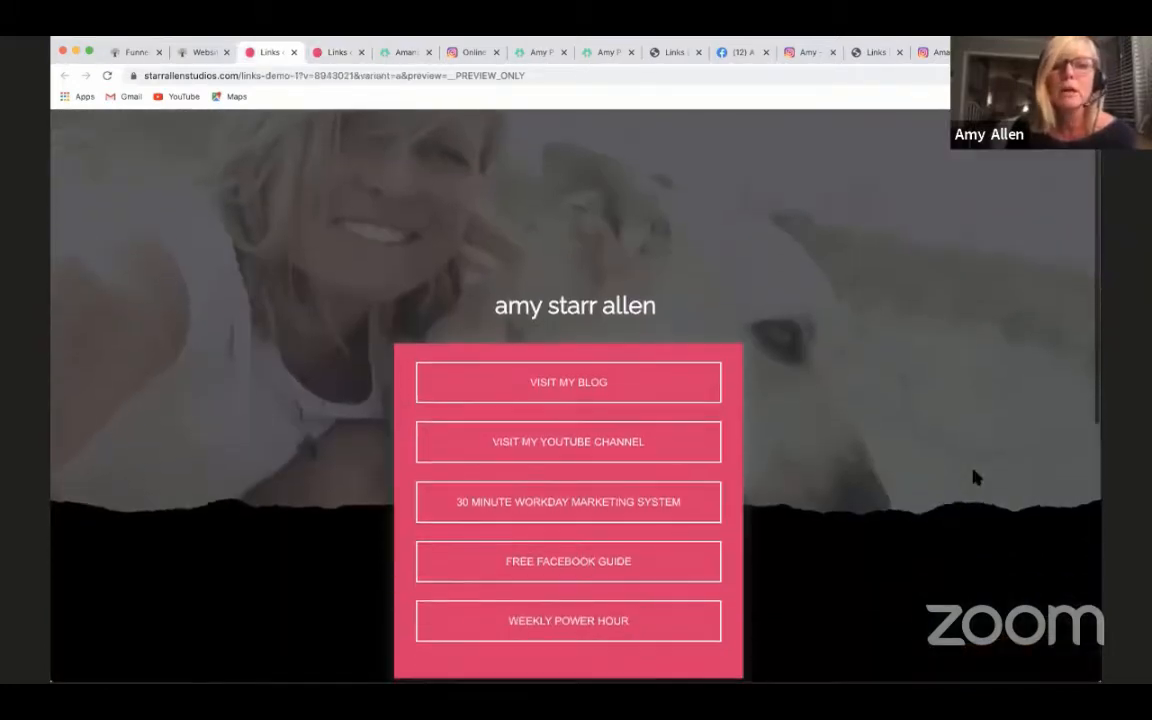
scroll(975, 478, up, 1)
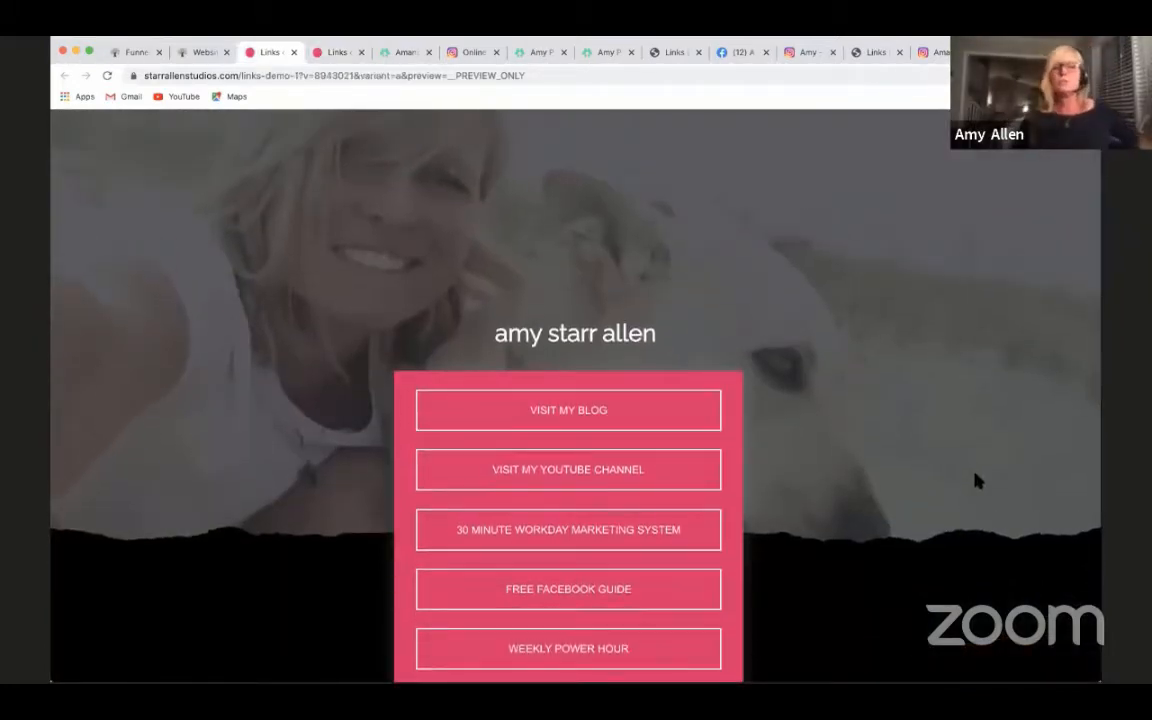
scroll(977, 481, down, 1)
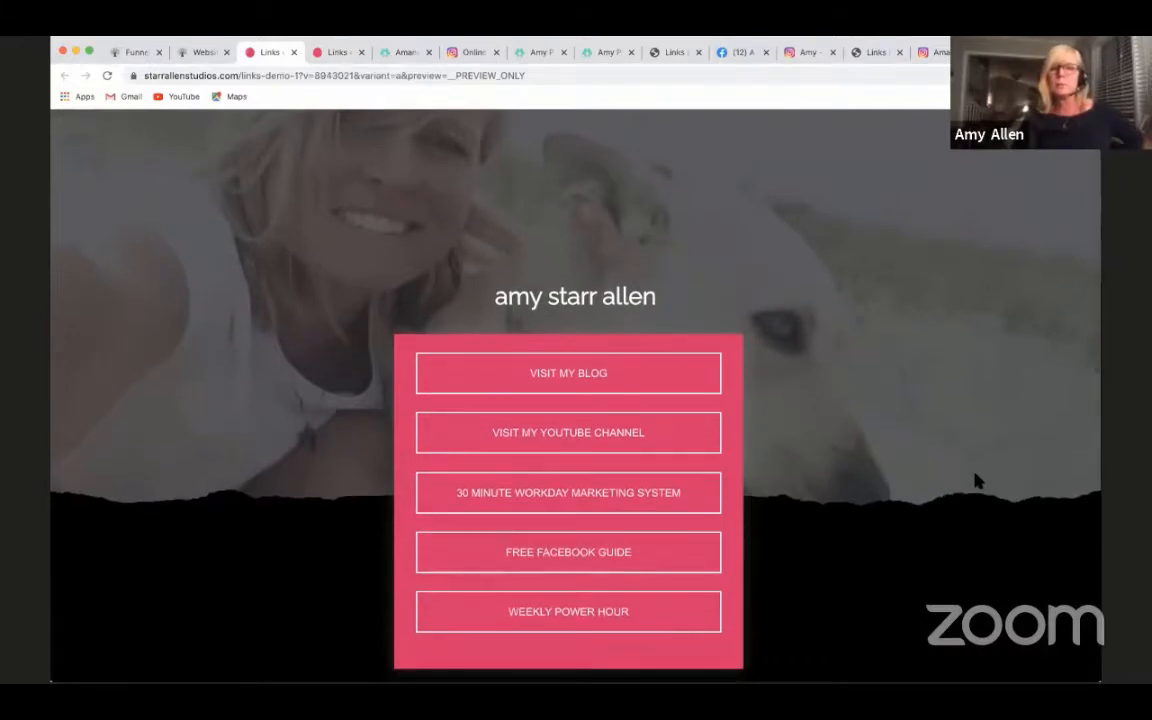
scroll(977, 481, down, 3)
scroll(864, 334, up, 3)
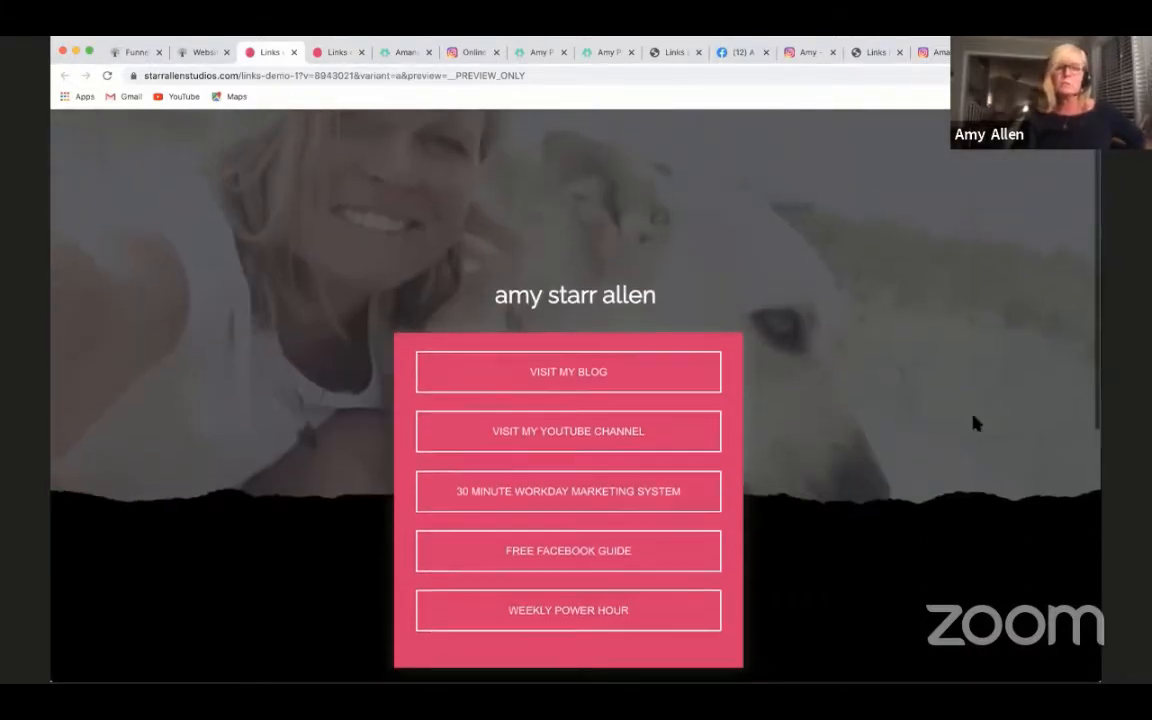
scroll(676, 339, up, 2)
scroll(771, 465, down, 4)
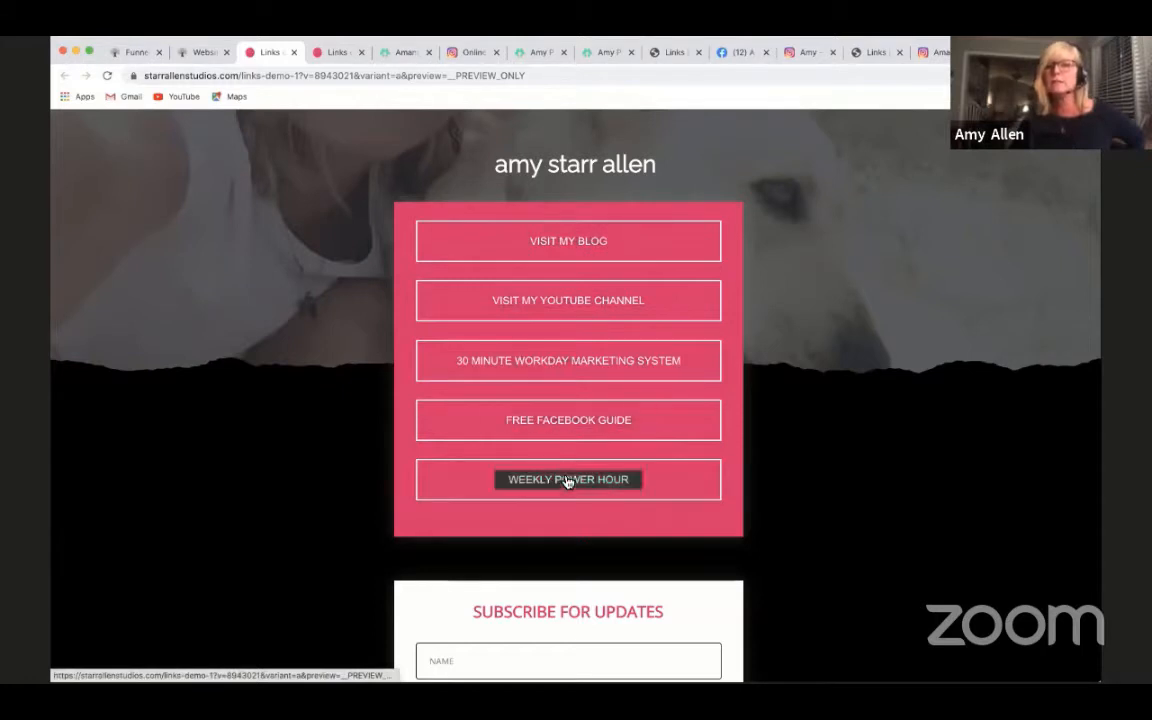
scroll(568, 483, up, 1)
scroll(568, 483, down, 1)
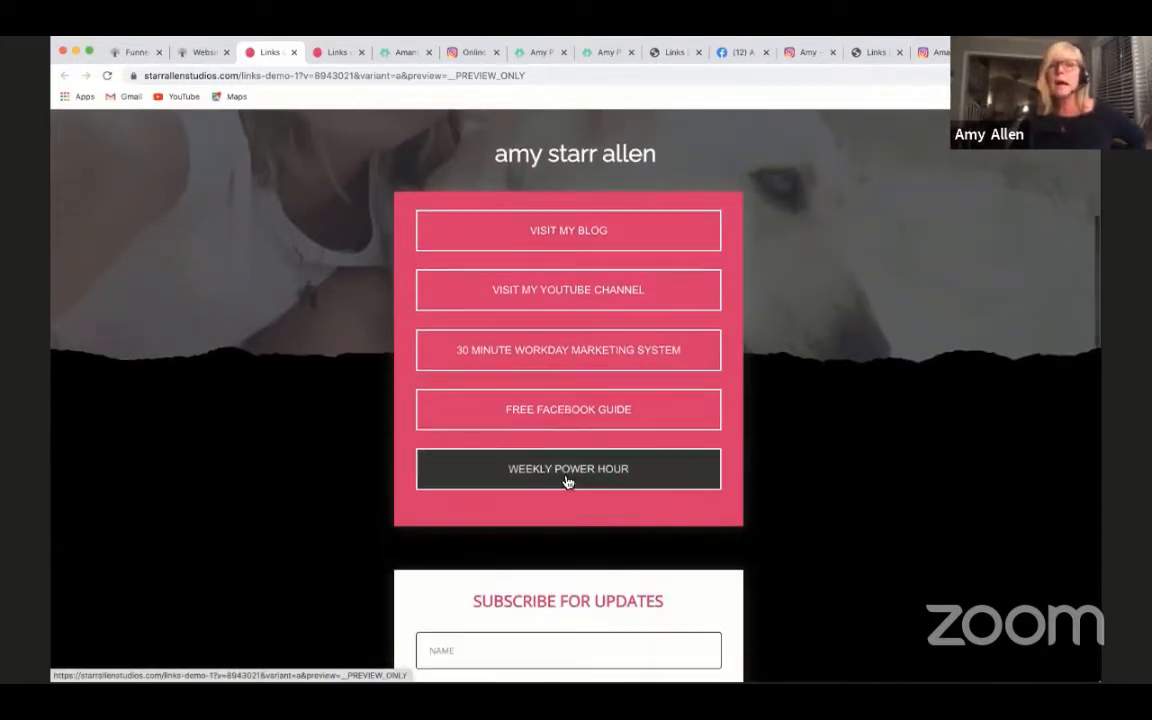
scroll(568, 483, up, 1)
scroll(568, 483, up, 1)
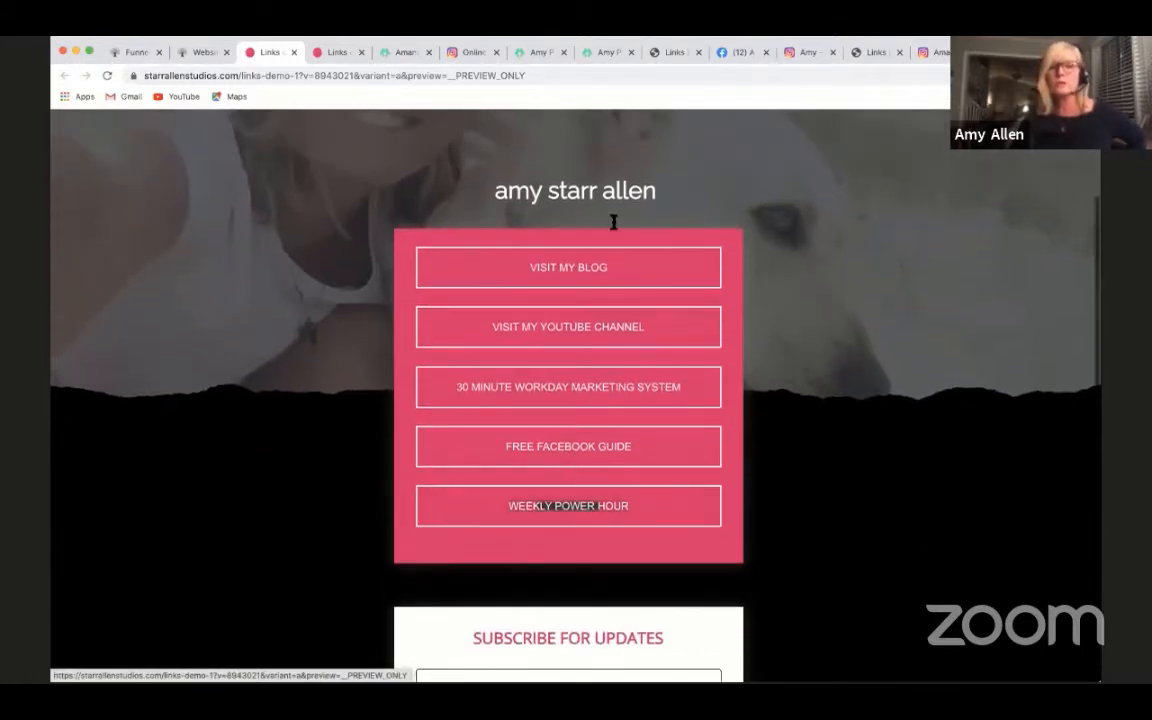
- Look through the episode, guide and training links on Amy Porterfield's Linktree page
click(526, 58)
scroll(689, 393, down, 5)
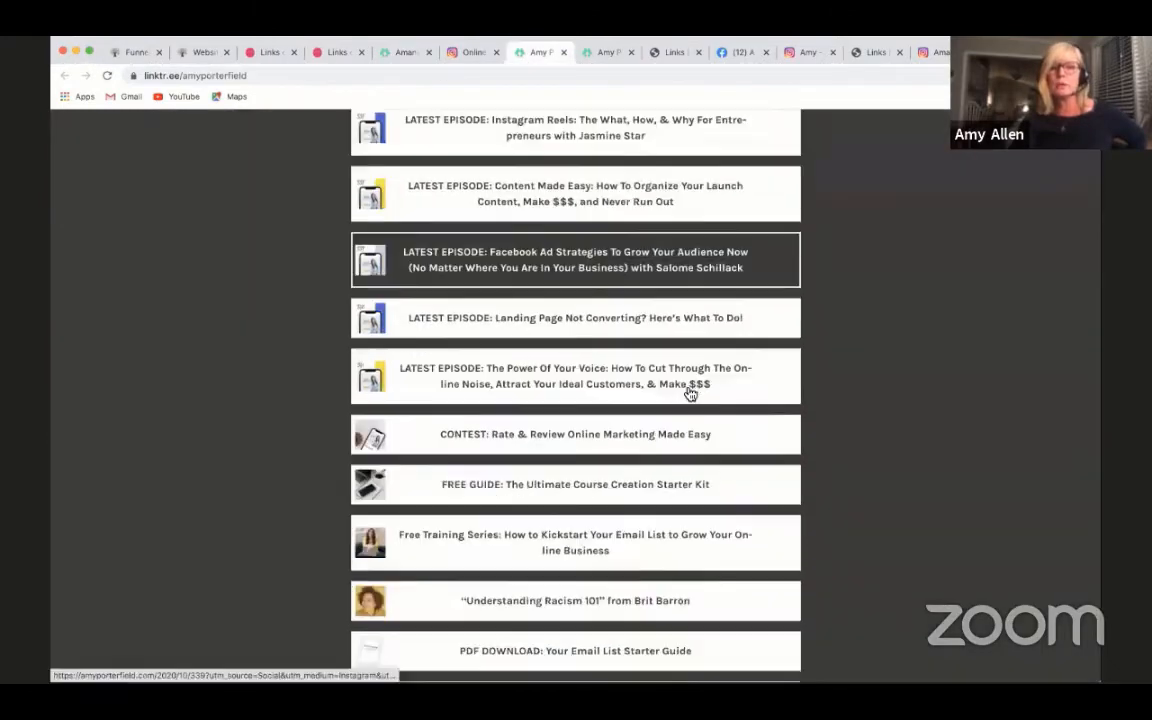
scroll(689, 393, up, 10)
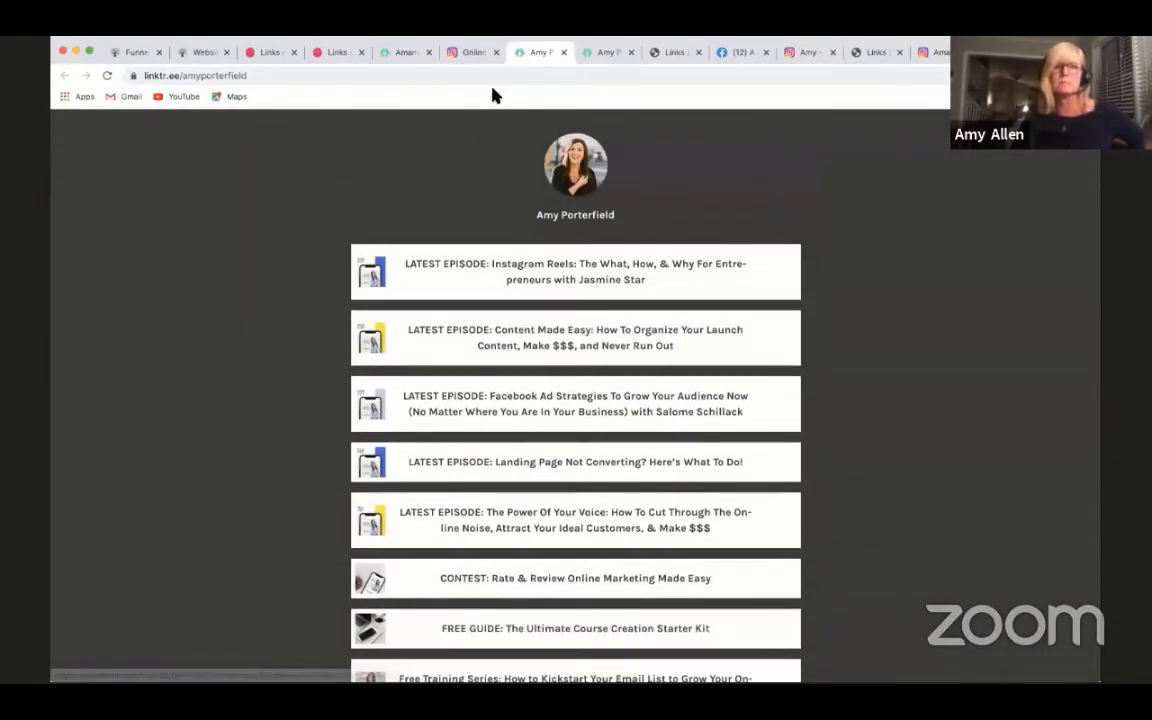
- Go back to the links-demo-1 page and review it from the photo header through the signup form to the social icons
click(262, 51)
scroll(560, 215, up, 2)
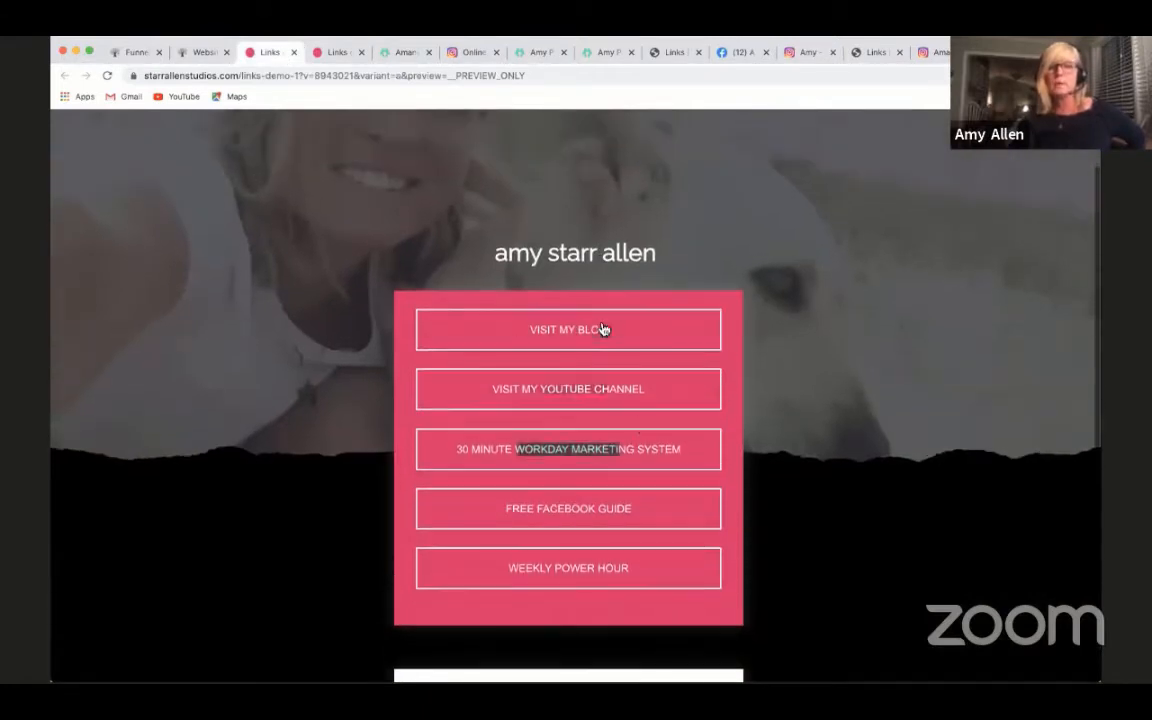
scroll(655, 584, down, 2)
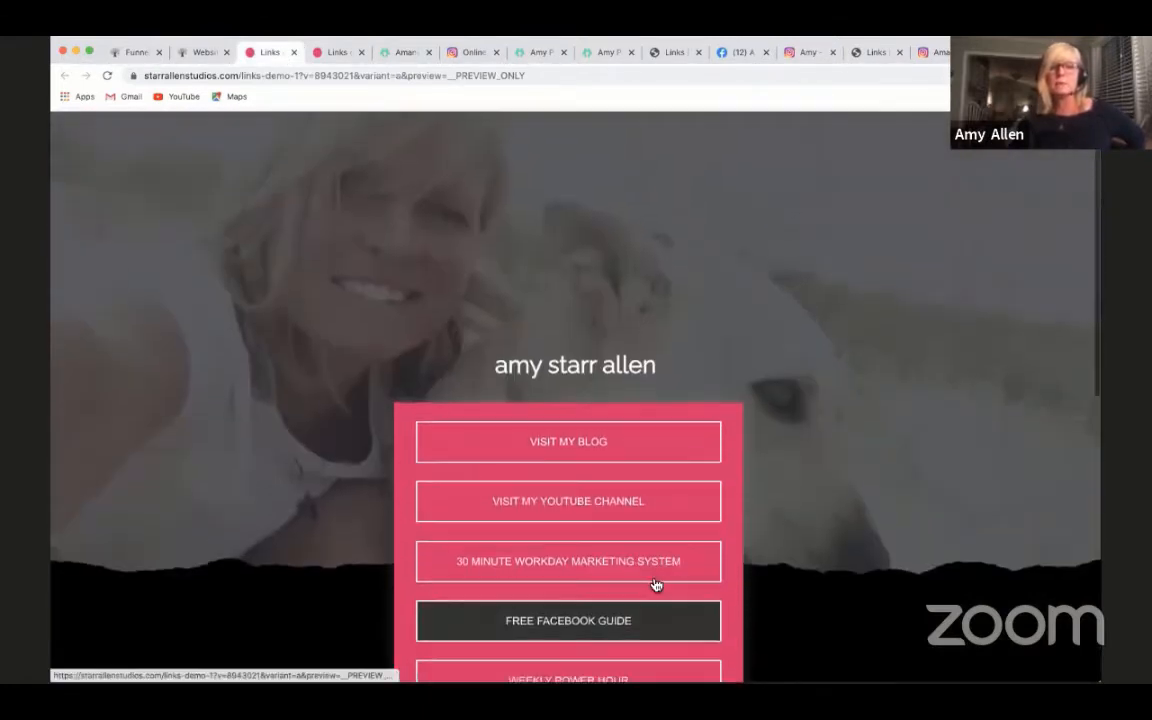
scroll(655, 580, down, 5)
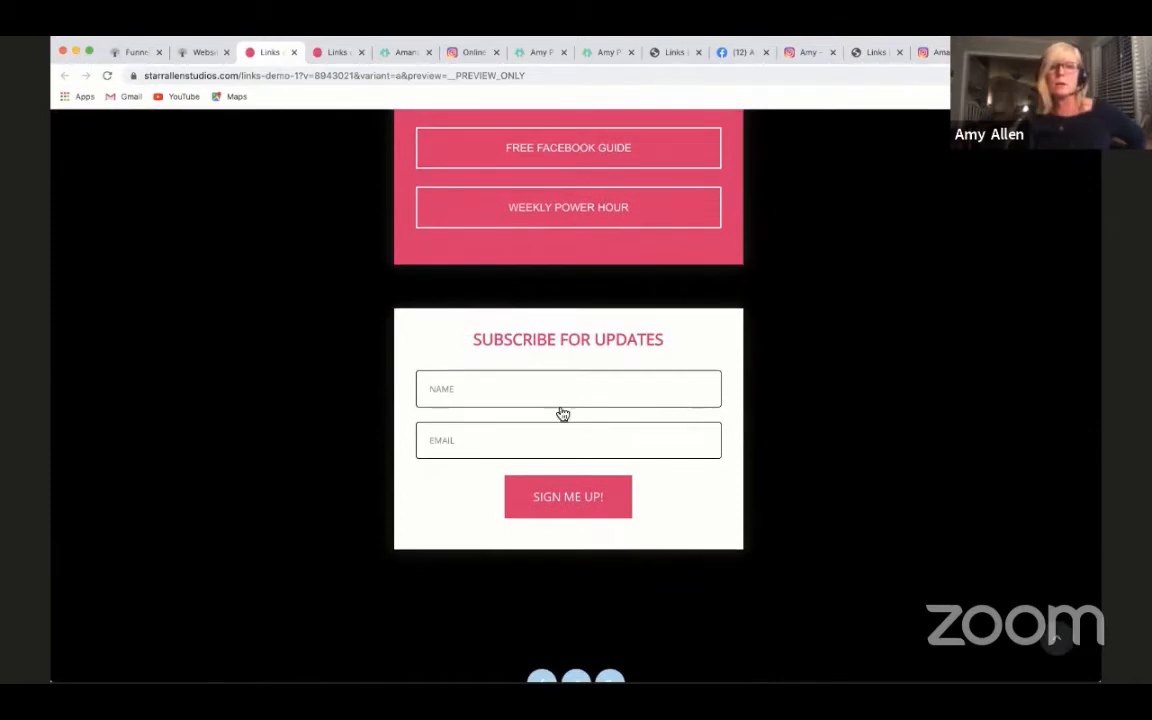
scroll(636, 470, down, 2)
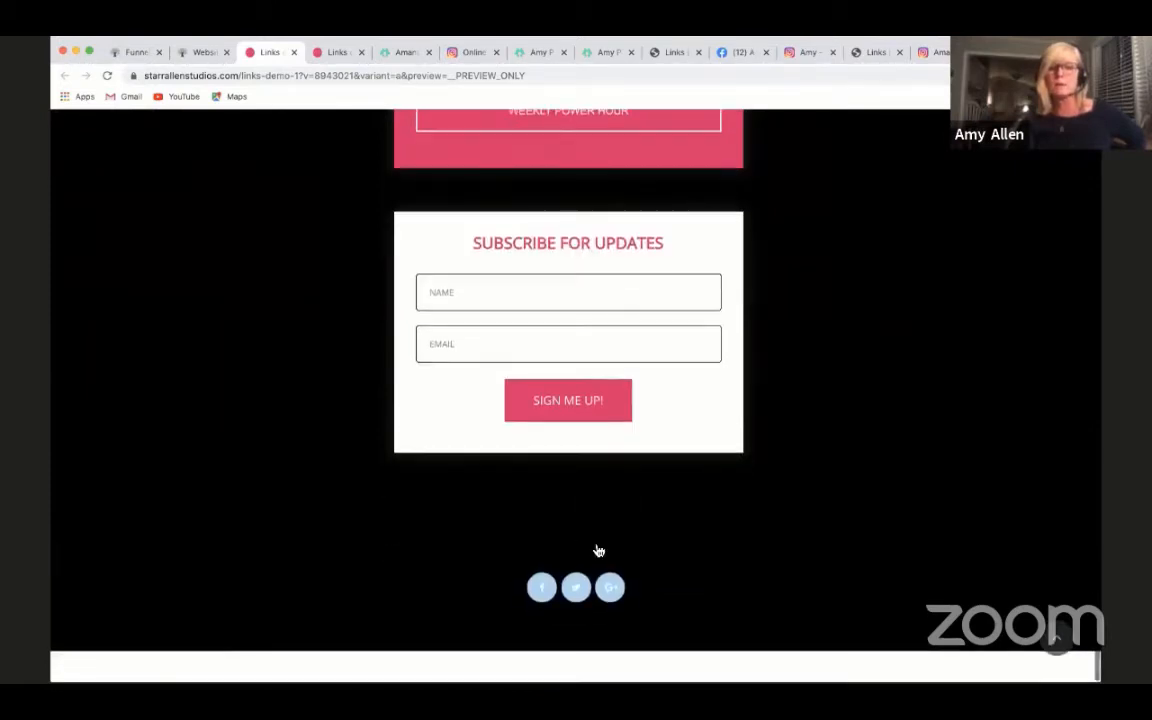
scroll(635, 576, up, 10)
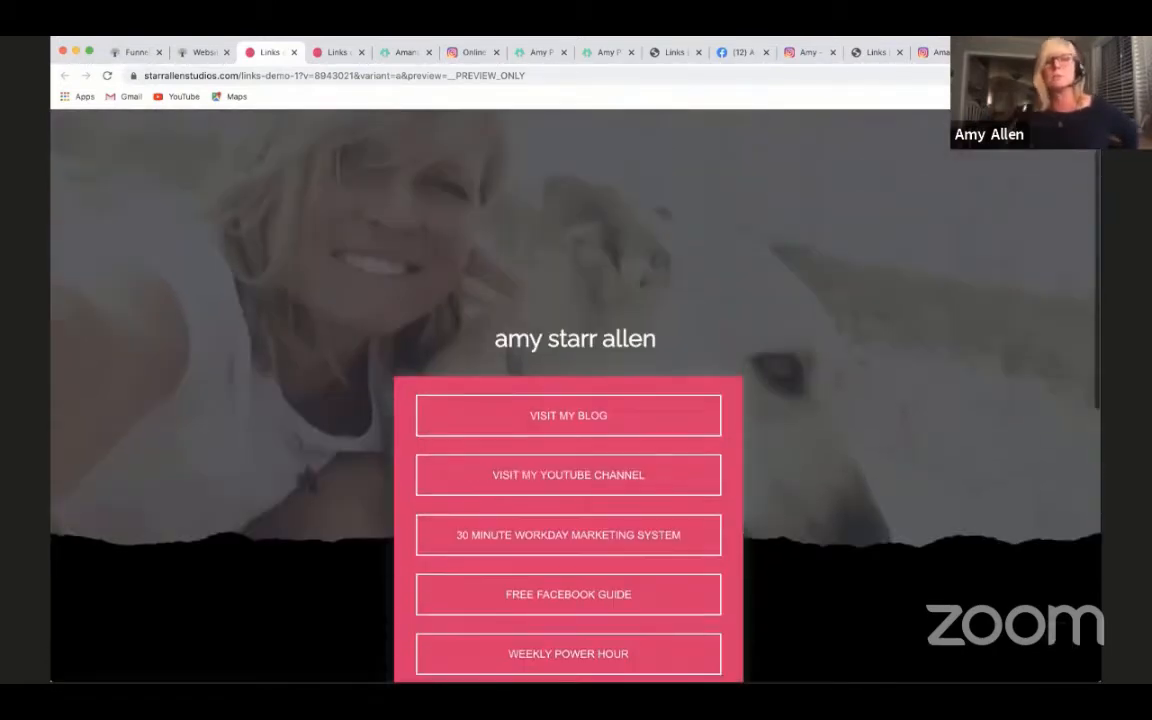
- Compare the links-demo-1 page's layout with the plain website Links page, ending on the demo page
scroll(575, 400, down, 1)
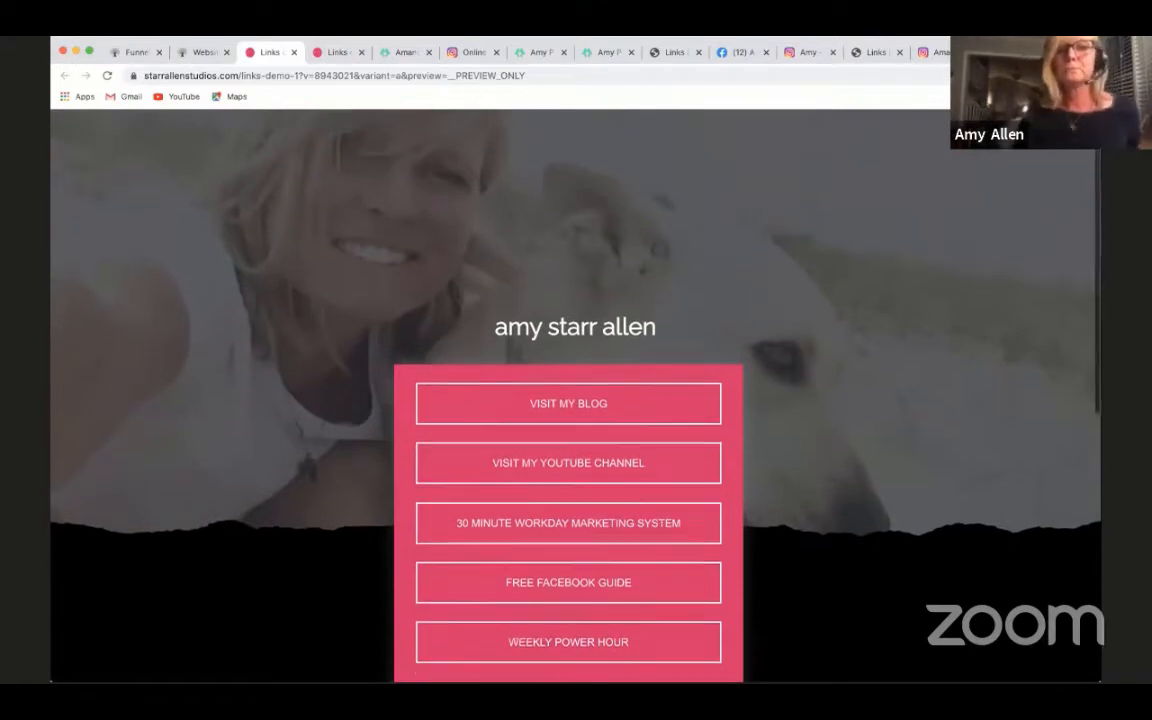
scroll(575, 400, down, 1)
scroll(575, 400, down, 1)
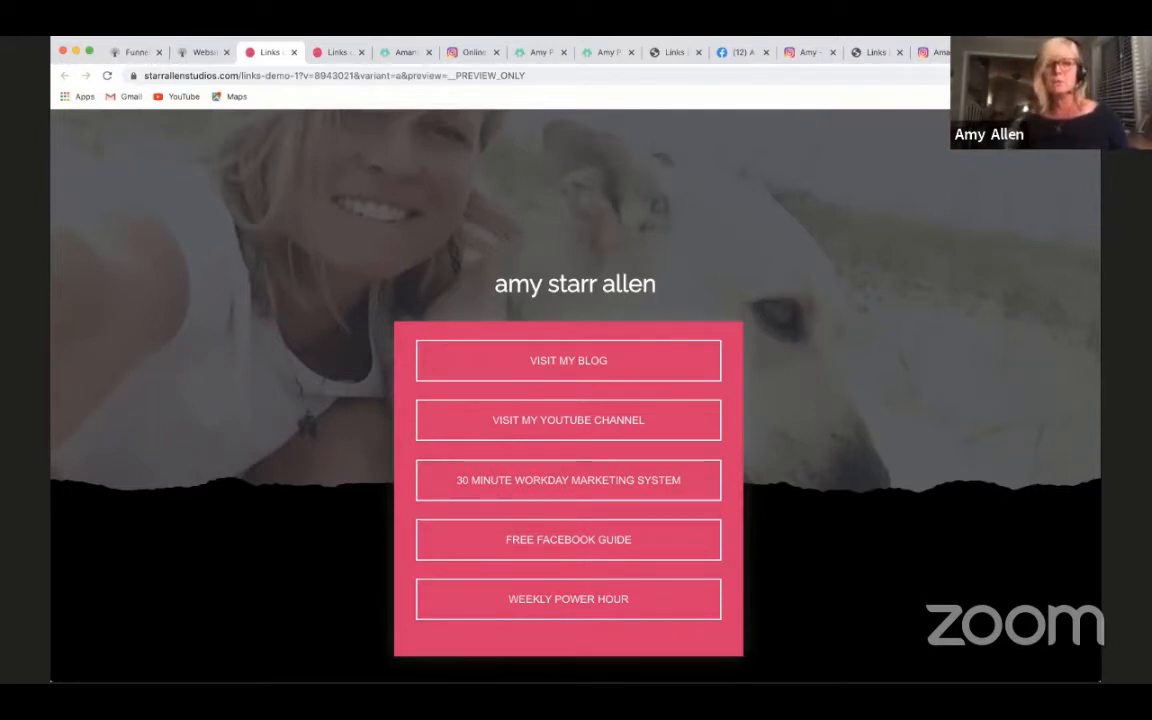
scroll(576, 396, down, 1)
scroll(576, 396, up, 1)
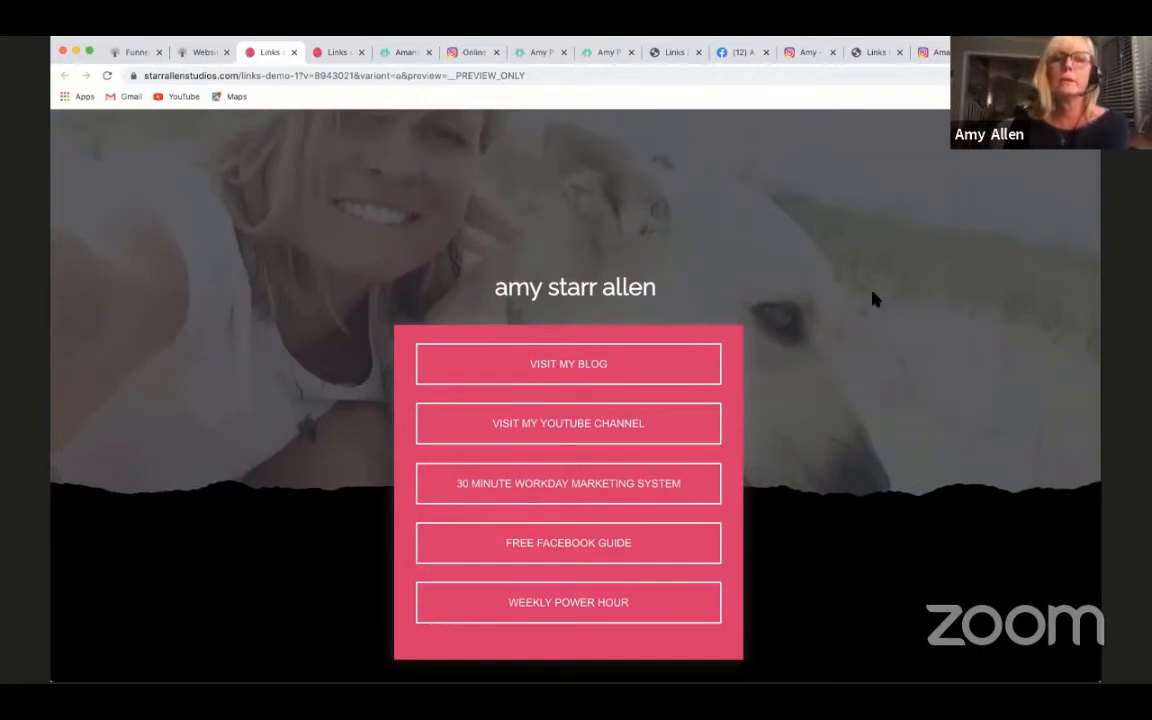
click(866, 54)
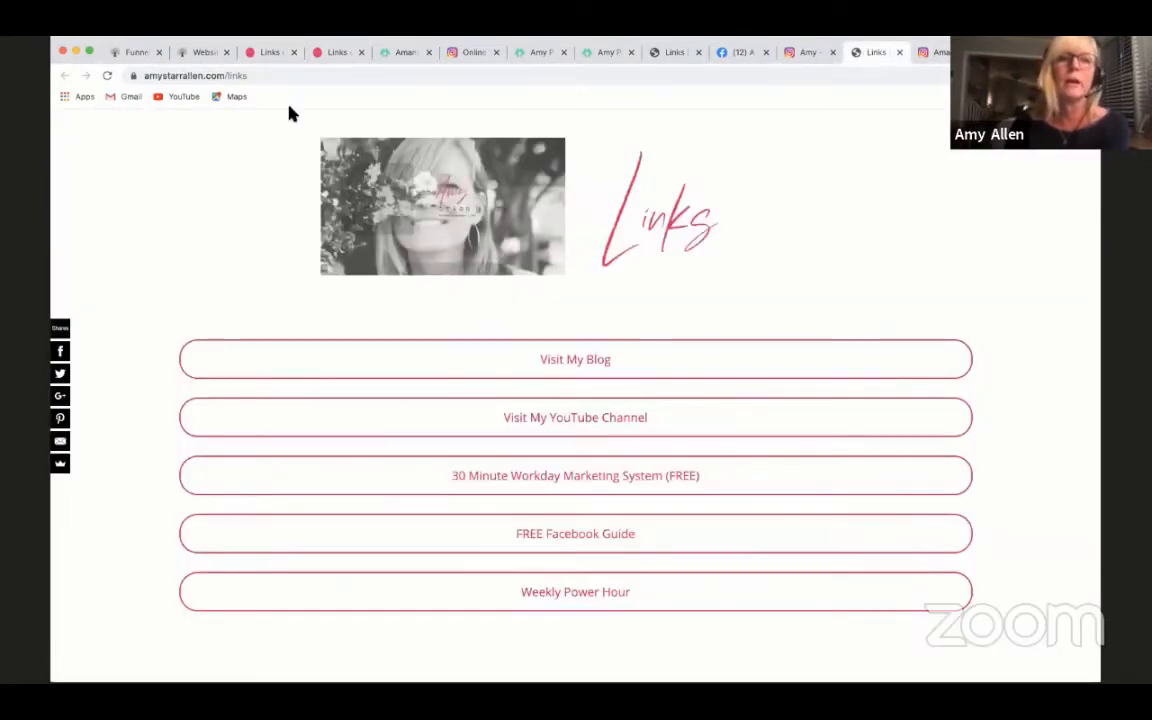
click(268, 58)
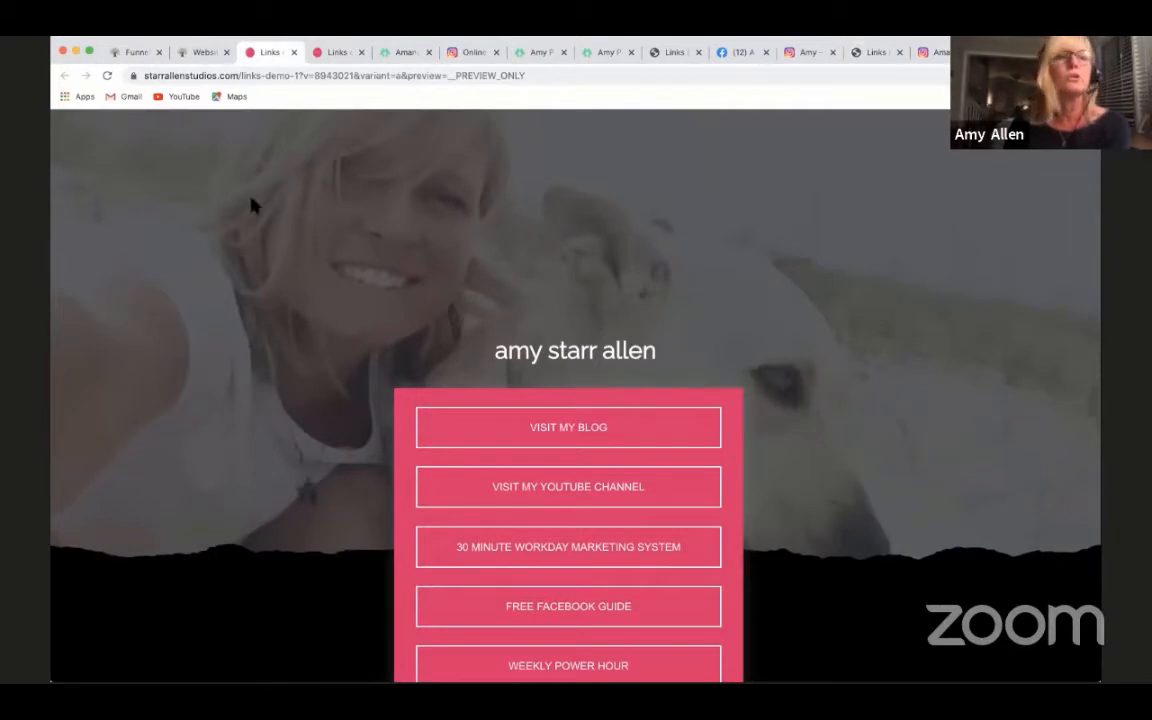
- Switch to the funnel builder and look over the Links demo page in its editor
click(200, 55)
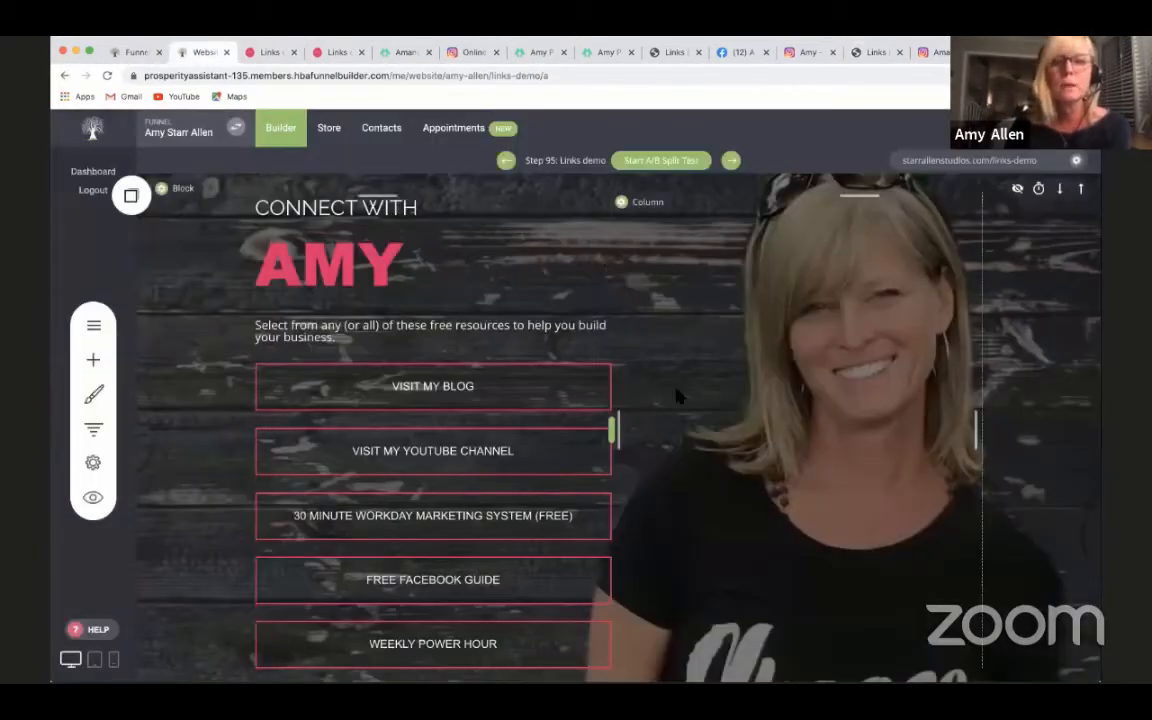
scroll(832, 498, down, 1)
scroll(832, 498, up, 1)
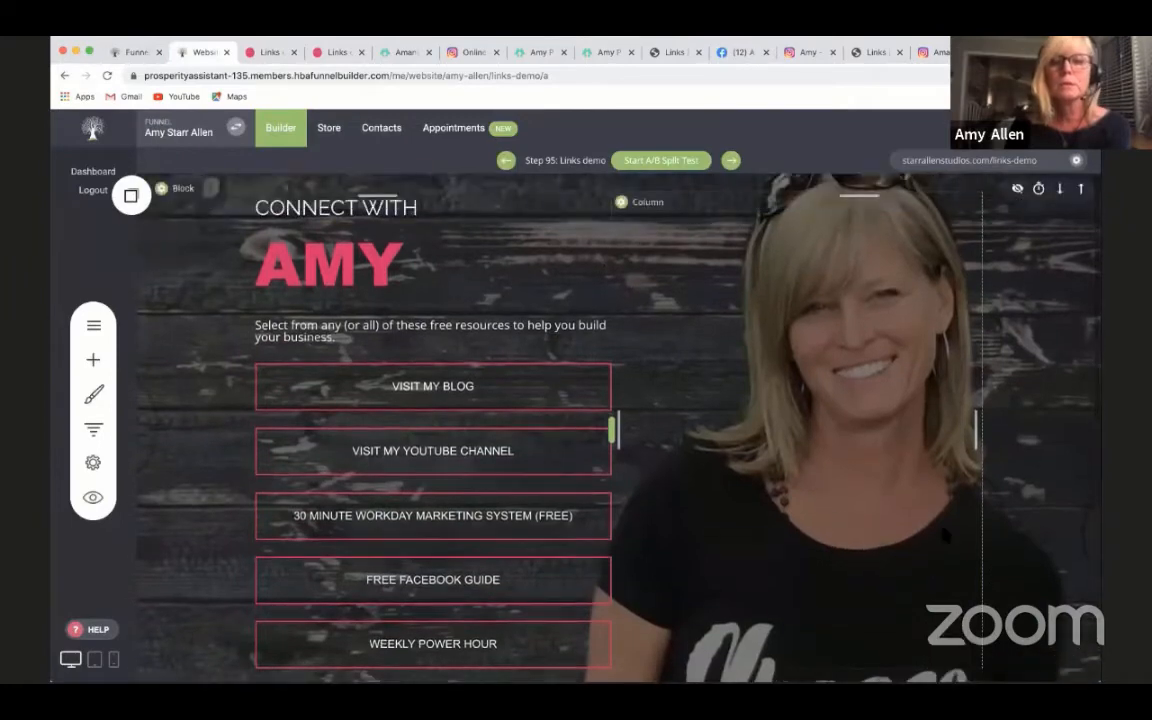
scroll(846, 469, down, 1)
scroll(846, 469, up, 1)
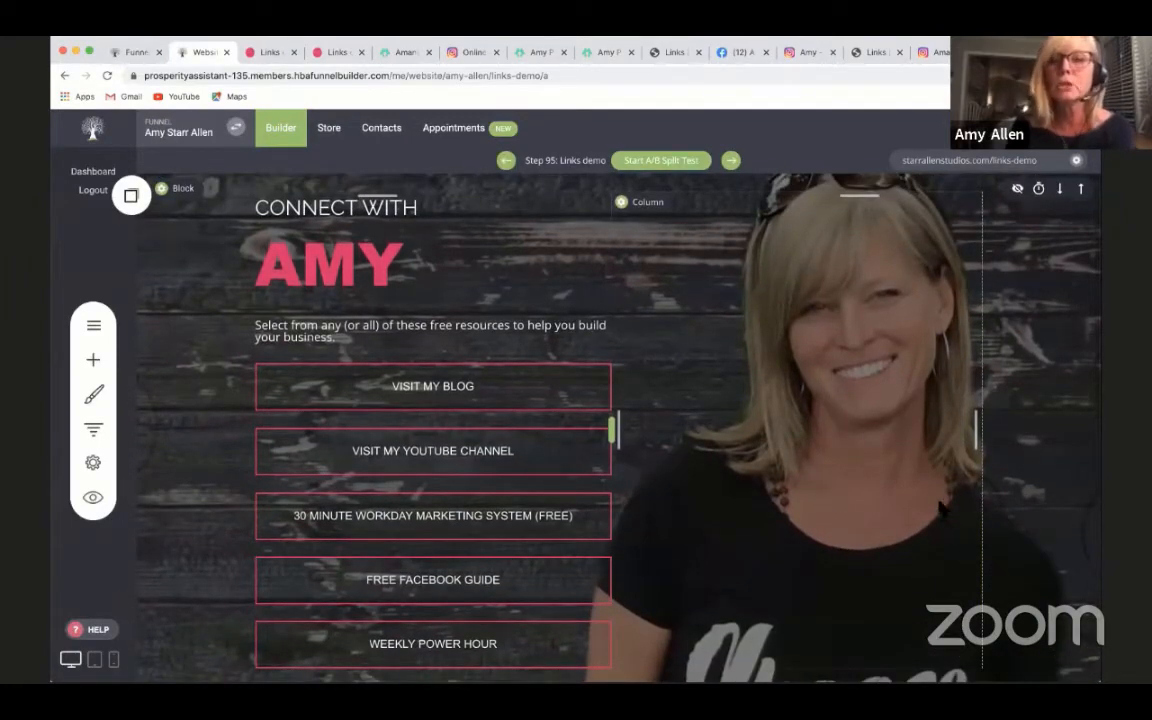
scroll(937, 557, down, 1)
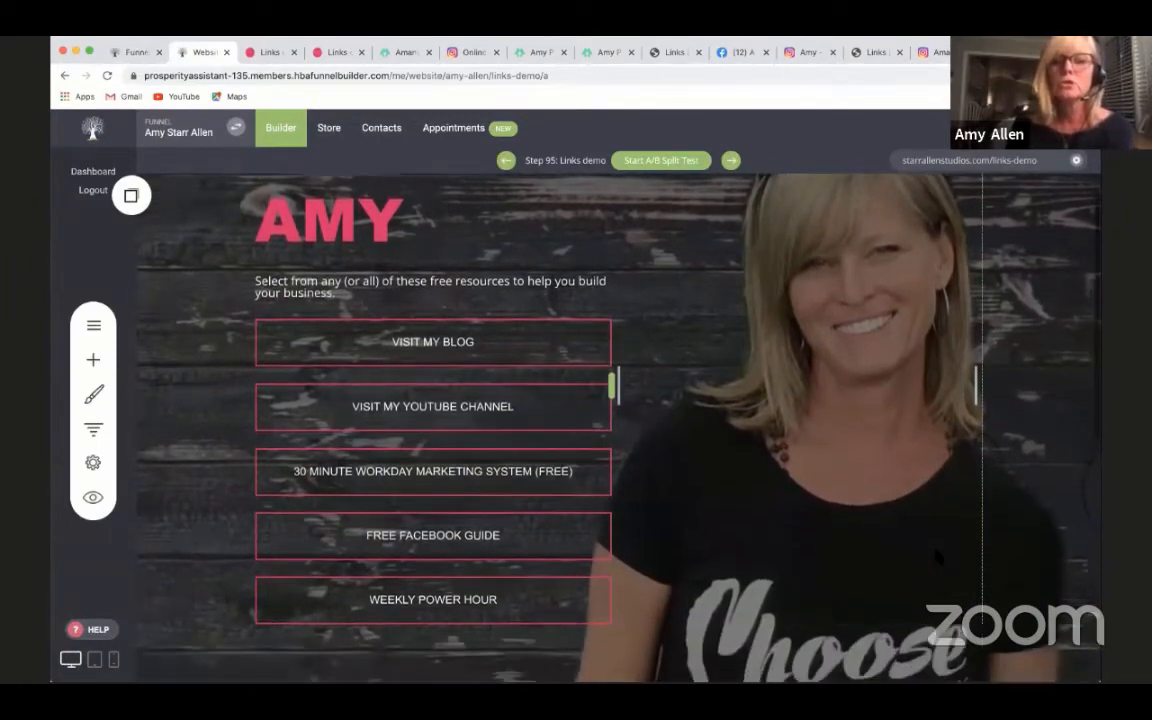
scroll(937, 557, up, 1)
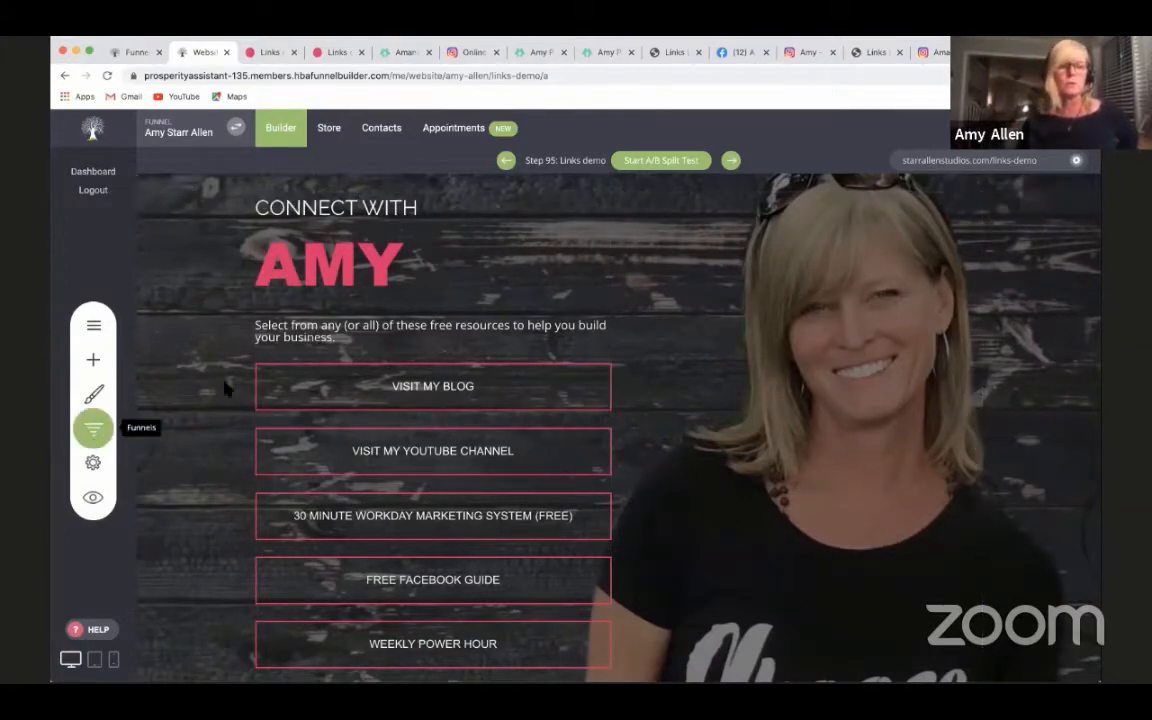
- Open the funnel's steps list and start adding a new page after Links demo 1, bringing up the page template library
click(93, 428)
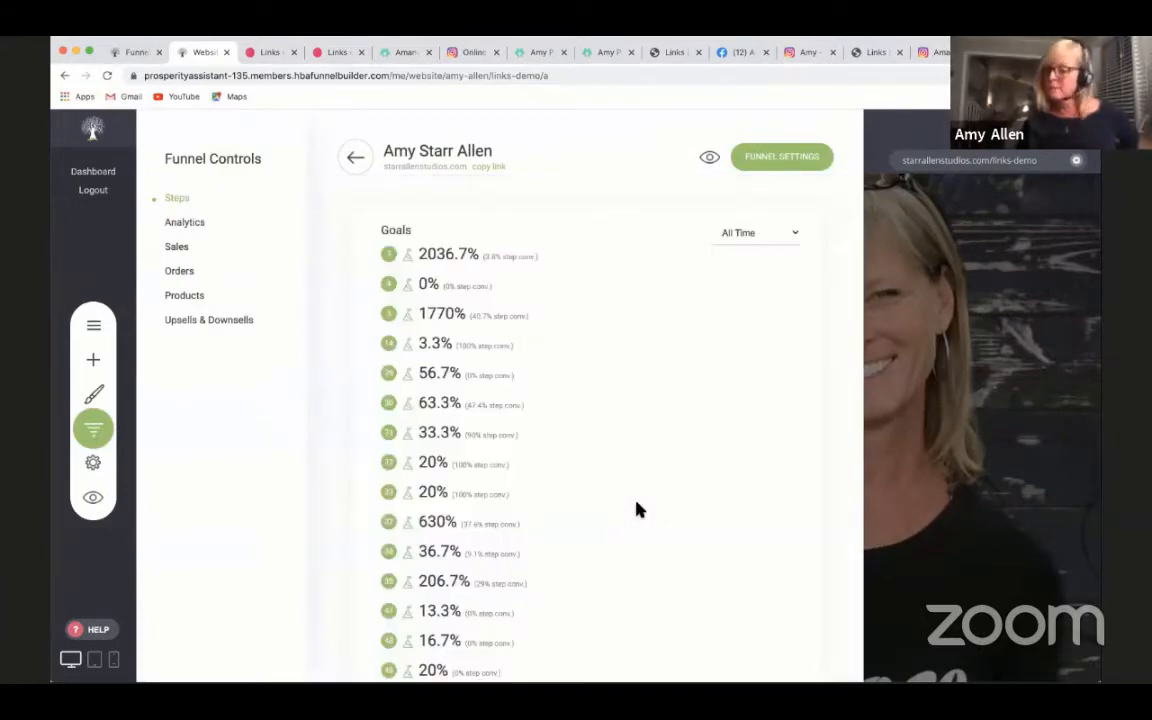
scroll(640, 510, down, 10)
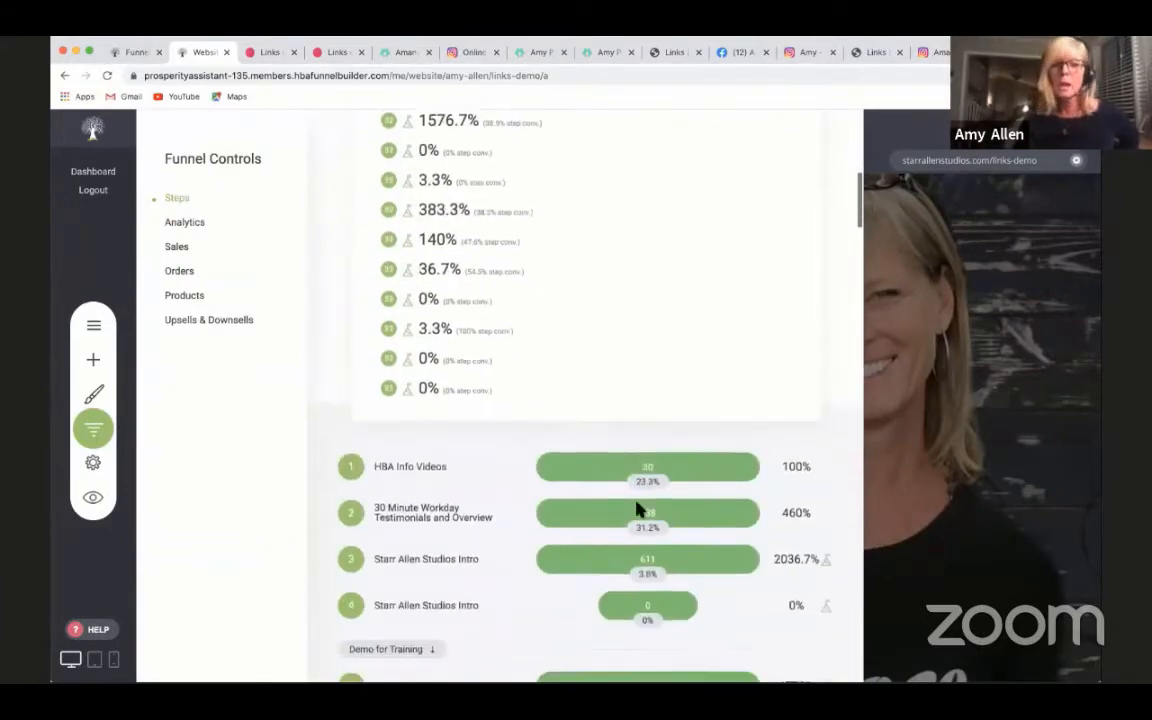
scroll(641, 511, down, 20)
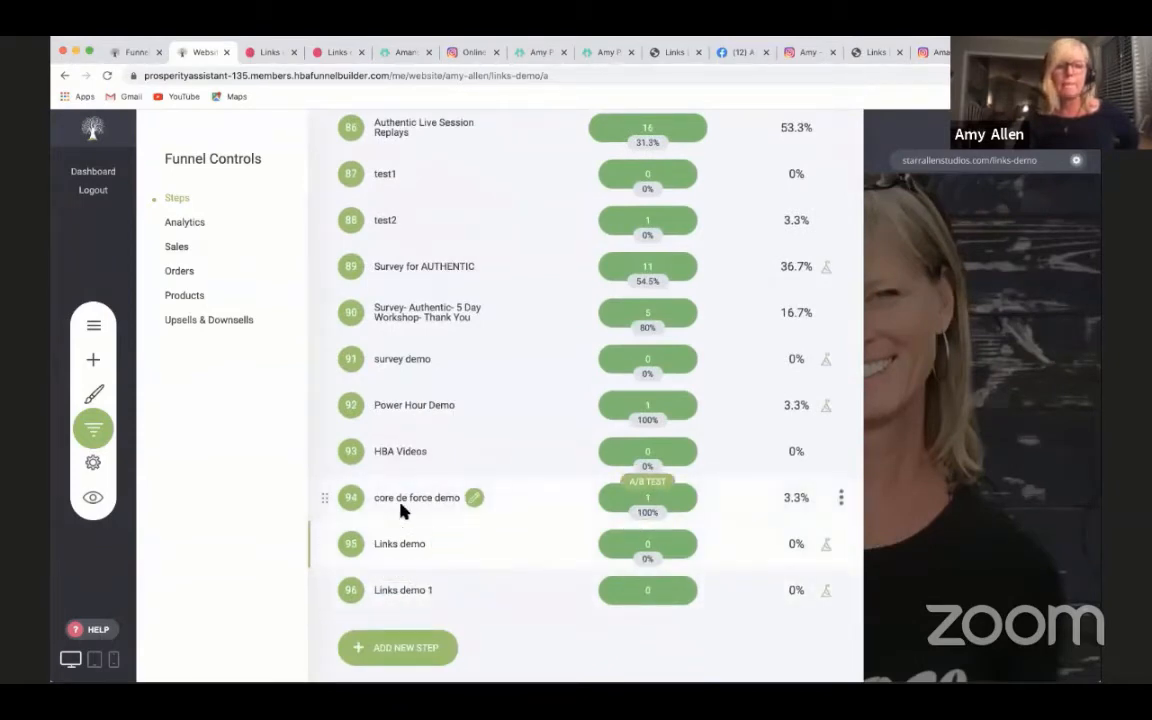
click(415, 650)
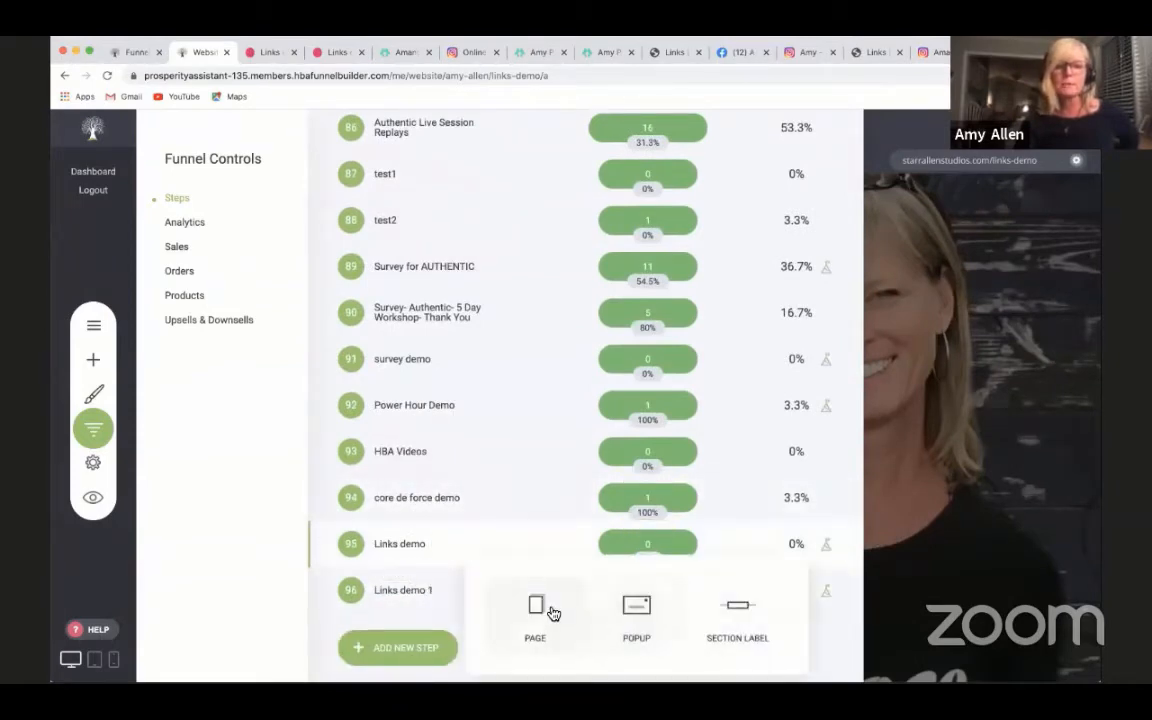
click(548, 611)
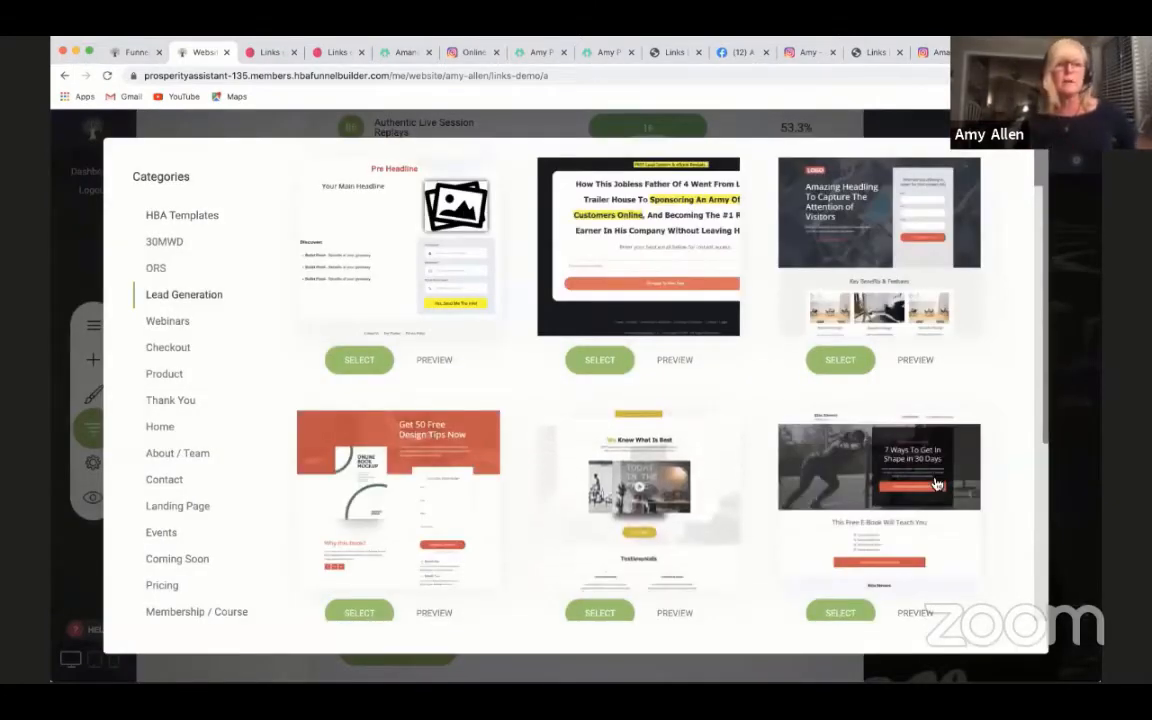
- Look through the Lead Generation page templates and leave the template library without choosing one
scroll(937, 484, down, 2)
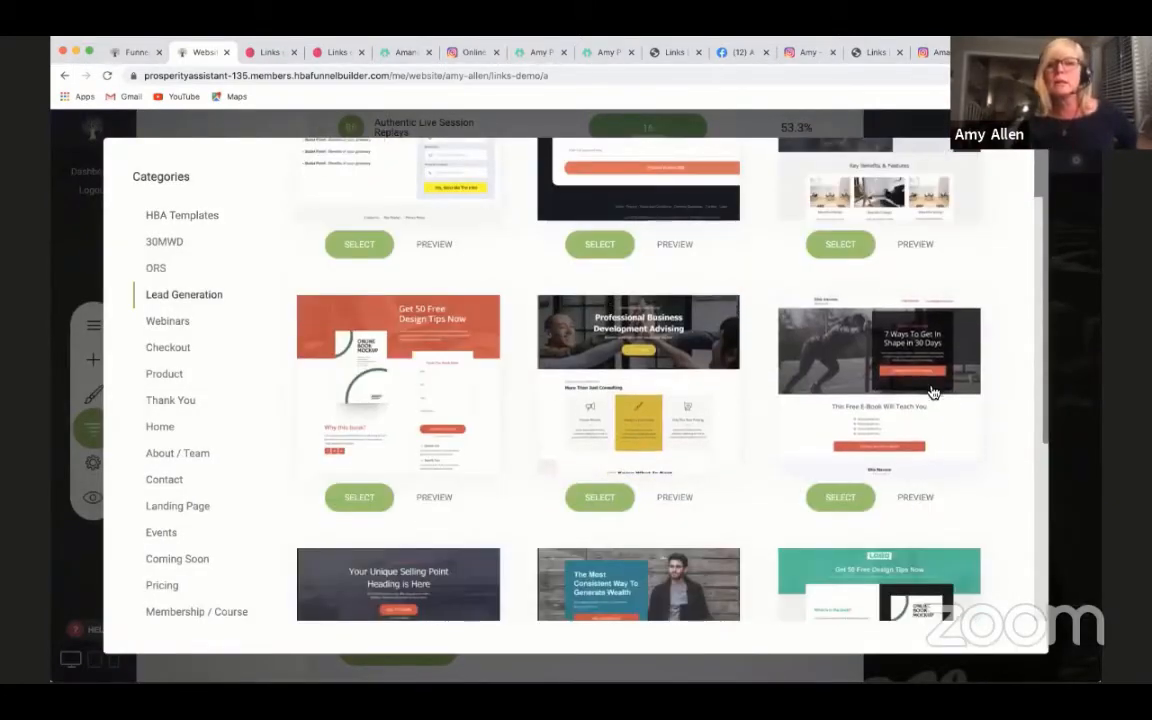
scroll(965, 465, down, 2)
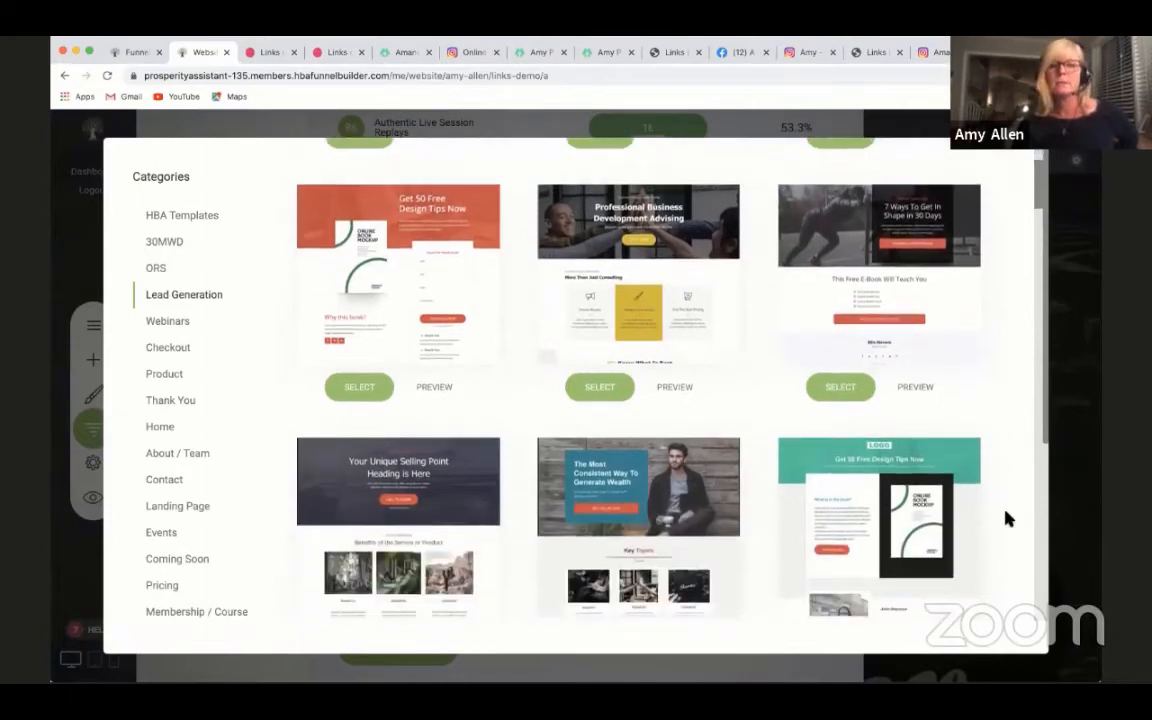
scroll(1007, 517, down, 1)
scroll(1007, 517, down, 5)
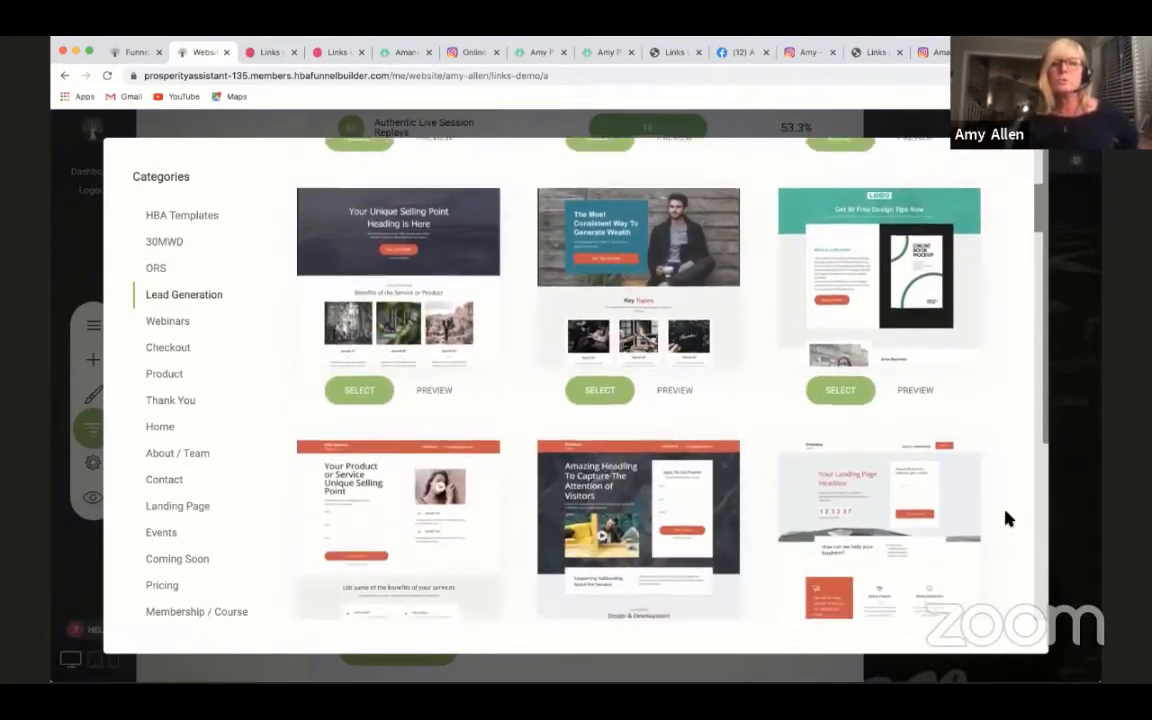
scroll(1007, 517, down, 1)
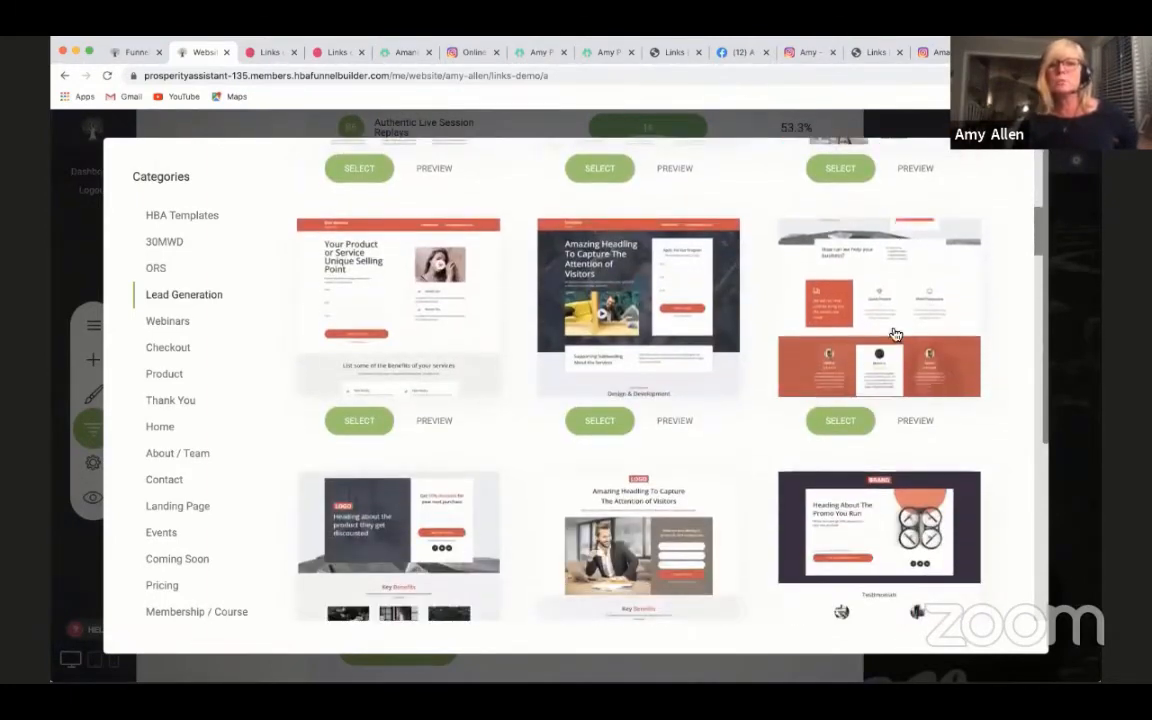
scroll(877, 420, down, 5)
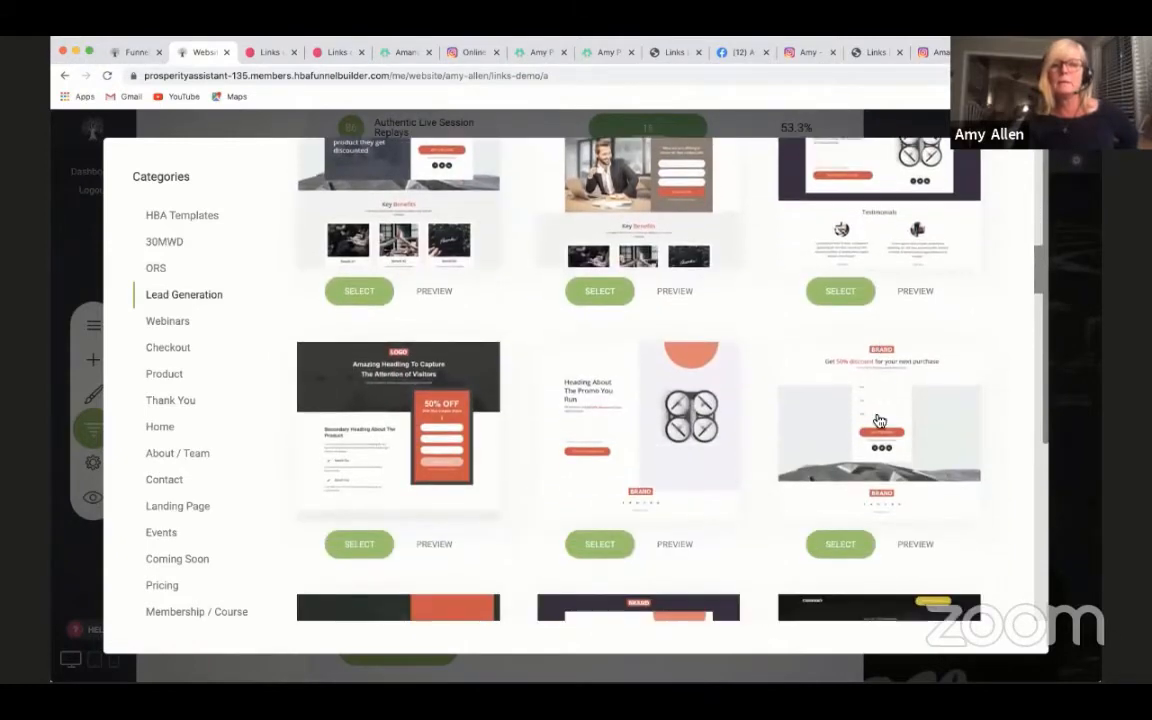
scroll(877, 420, down, 7)
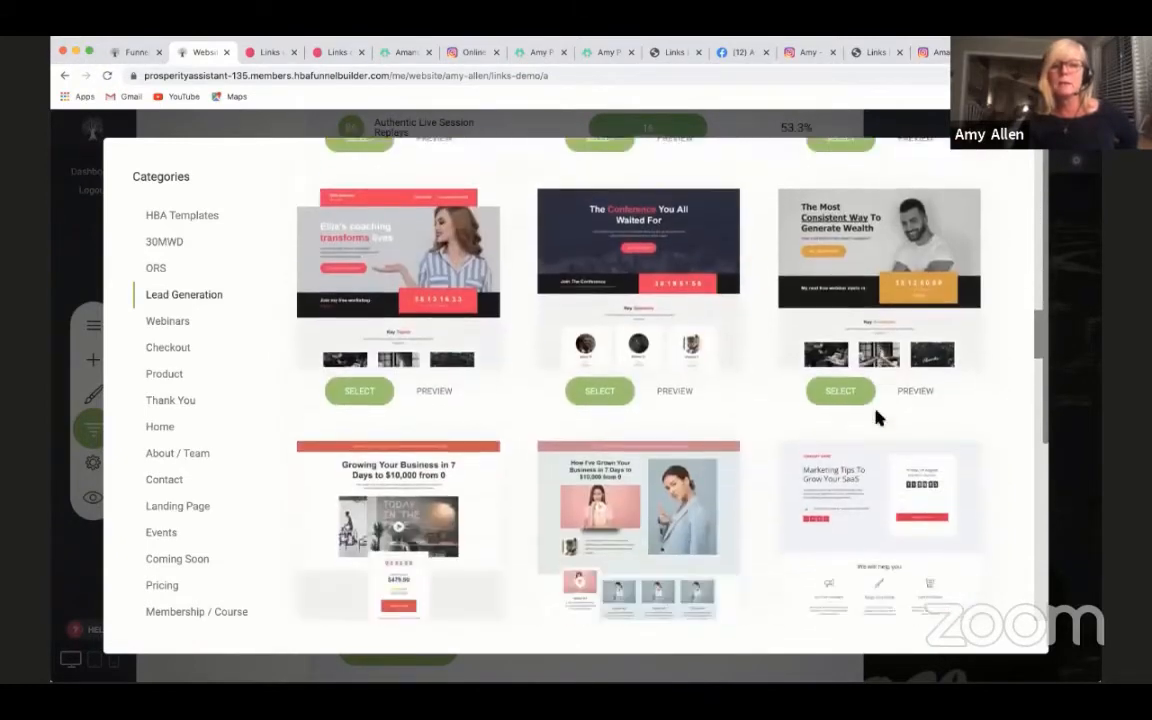
scroll(882, 500, down, 5)
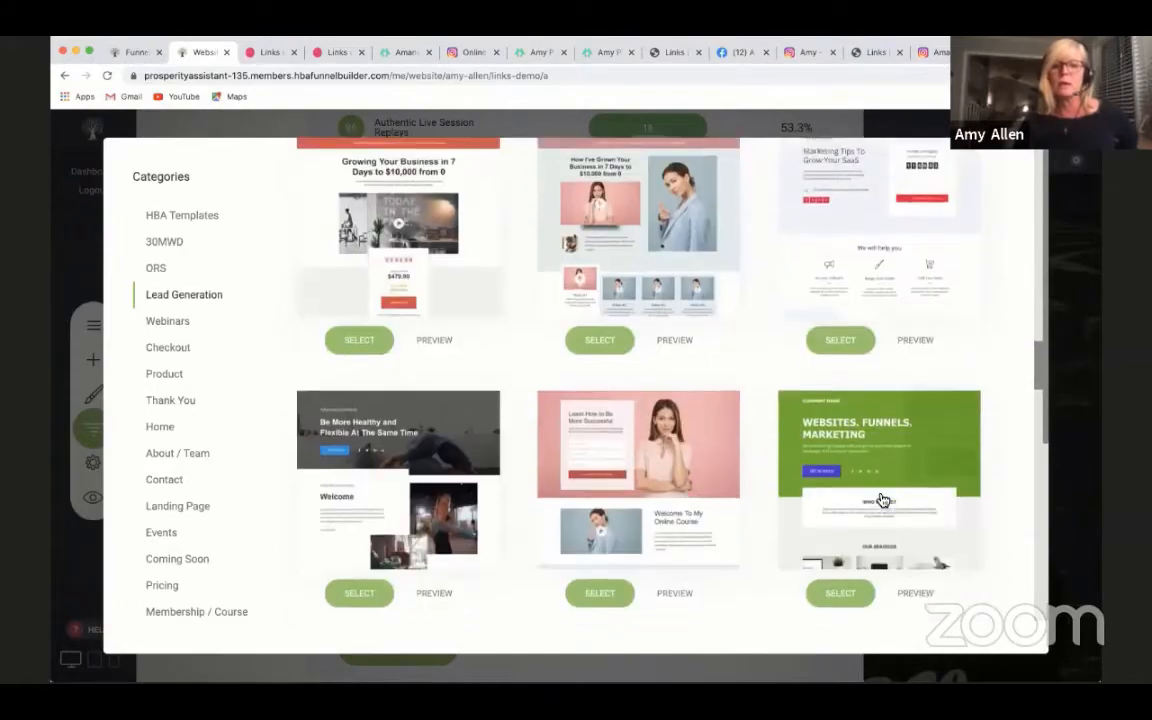
scroll(882, 500, down, 1)
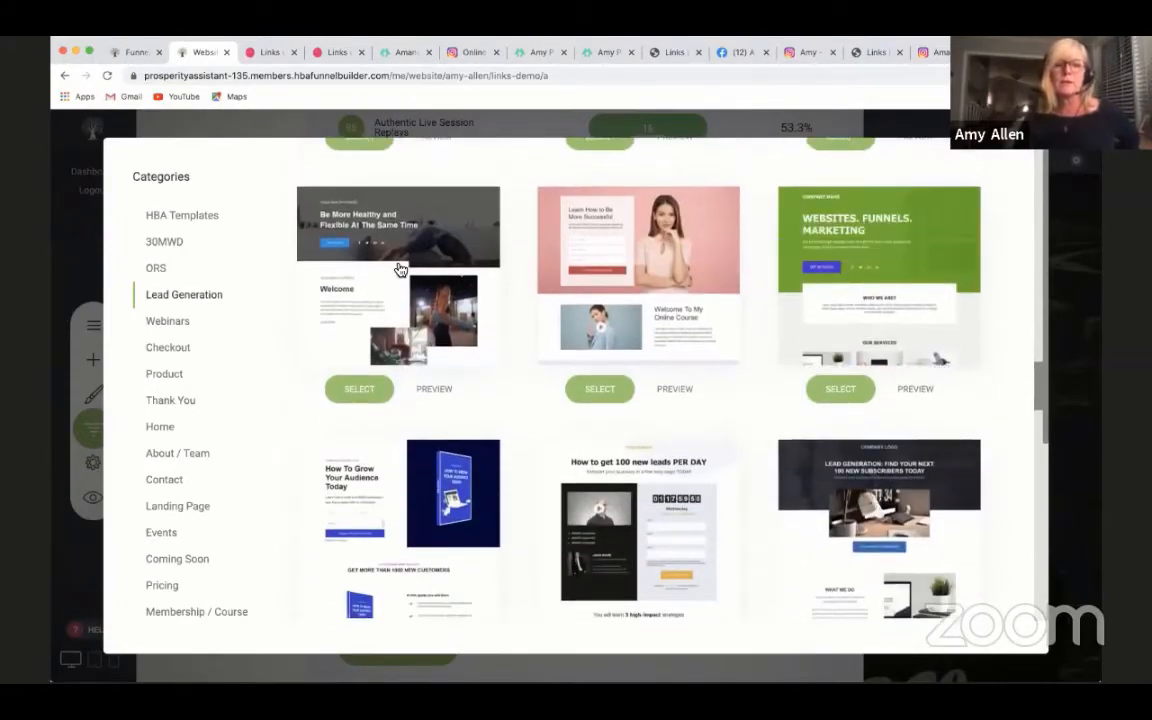
scroll(517, 259, down, 10)
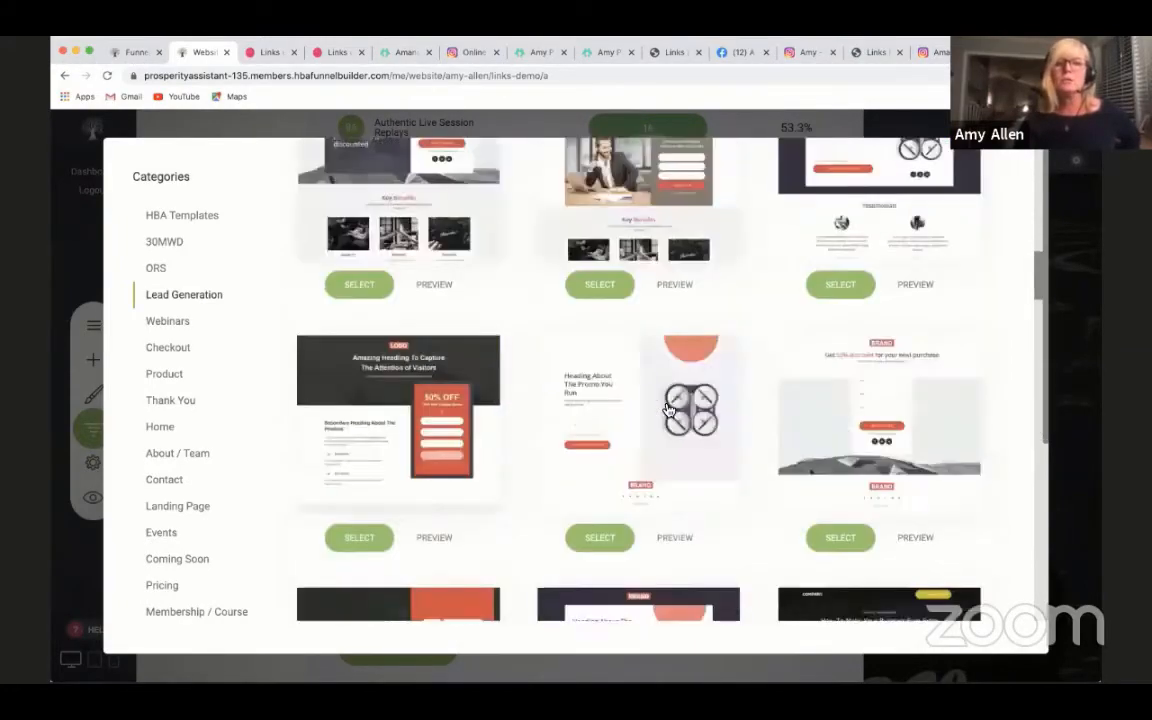
scroll(670, 409, up, 2)
scroll(670, 409, up, 1)
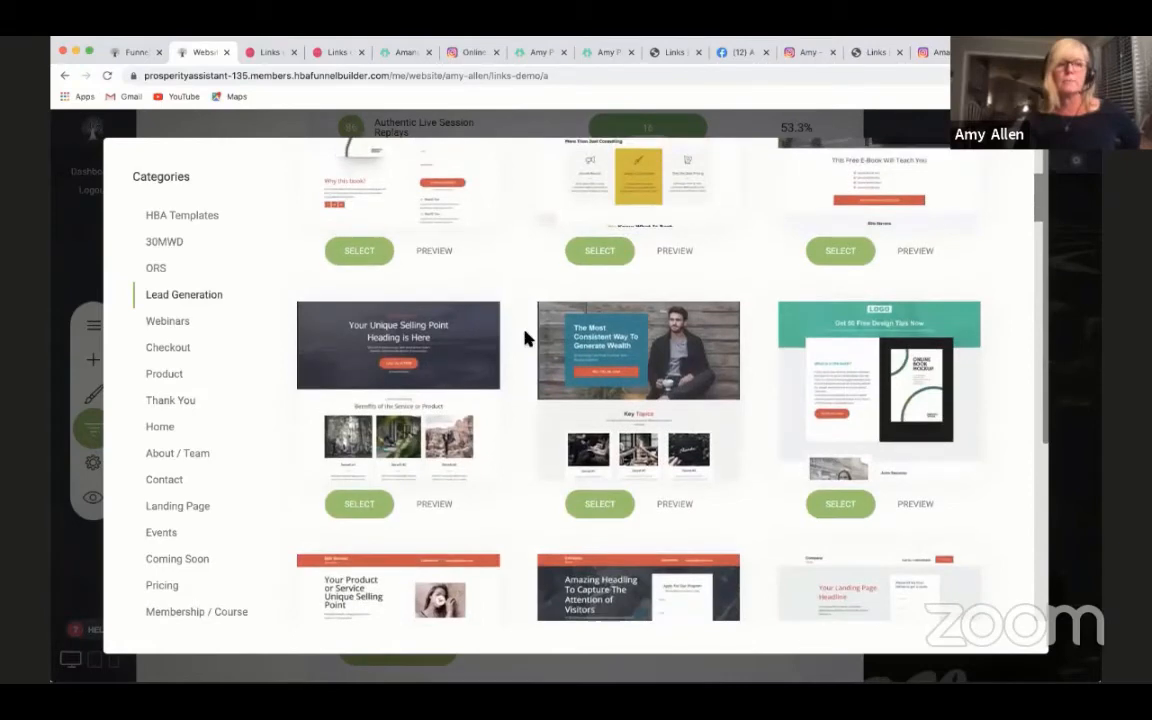
click(155, 130)
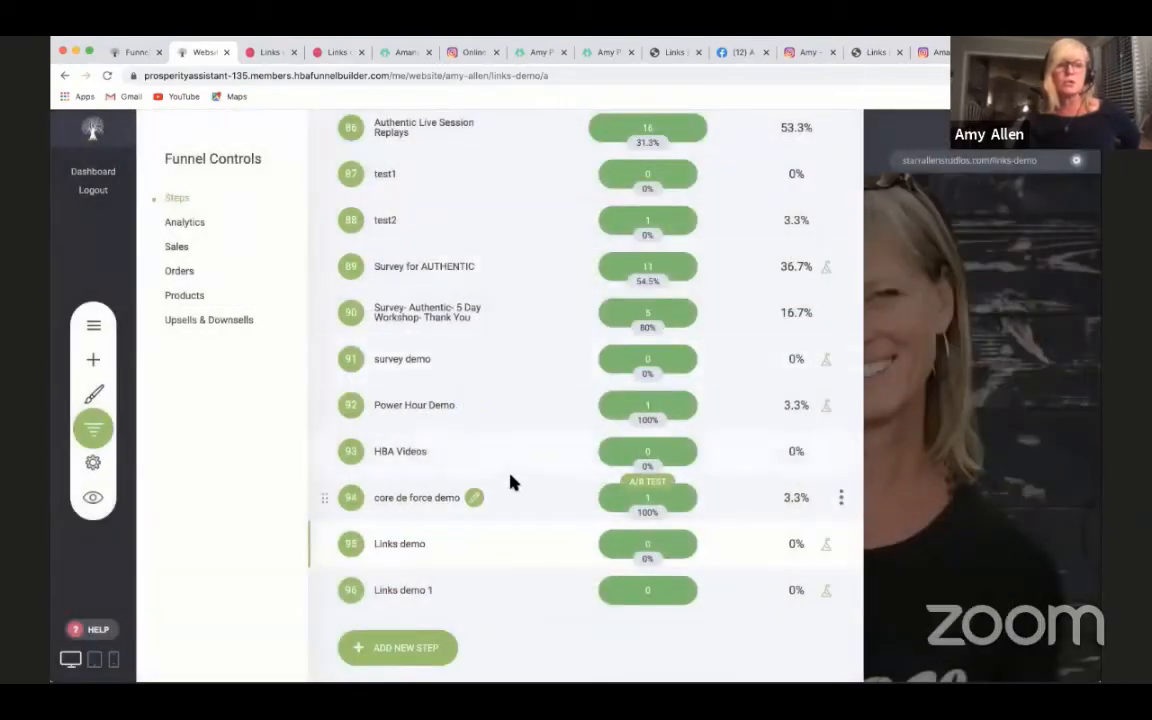
- Return to the Links demo page and place a copy of the WEEKLY POWER HOUR button directly below the original
click(444, 544)
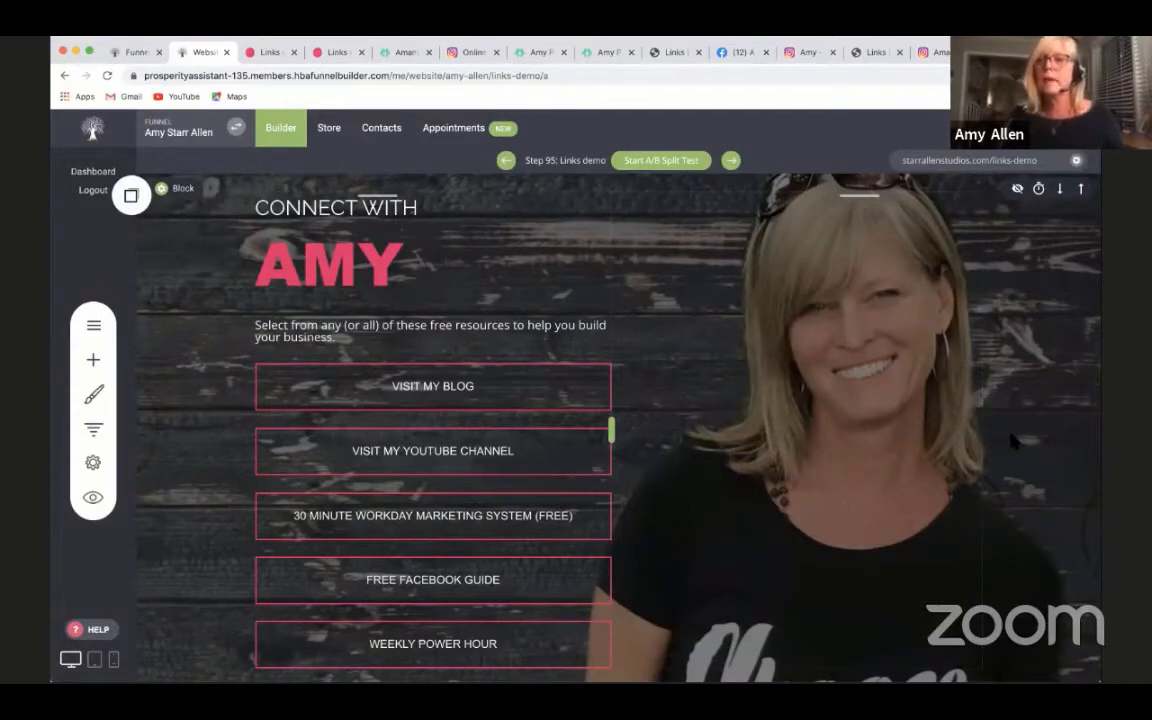
scroll(995, 400, down, 1)
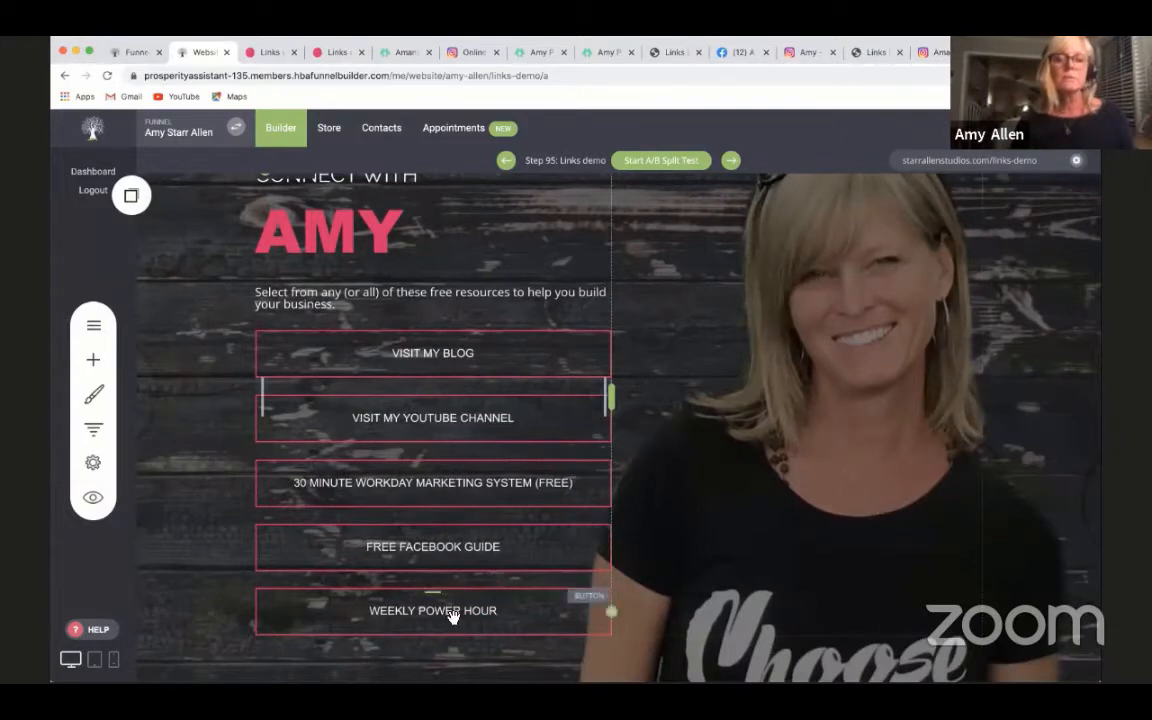
scroll(442, 550, down, 2)
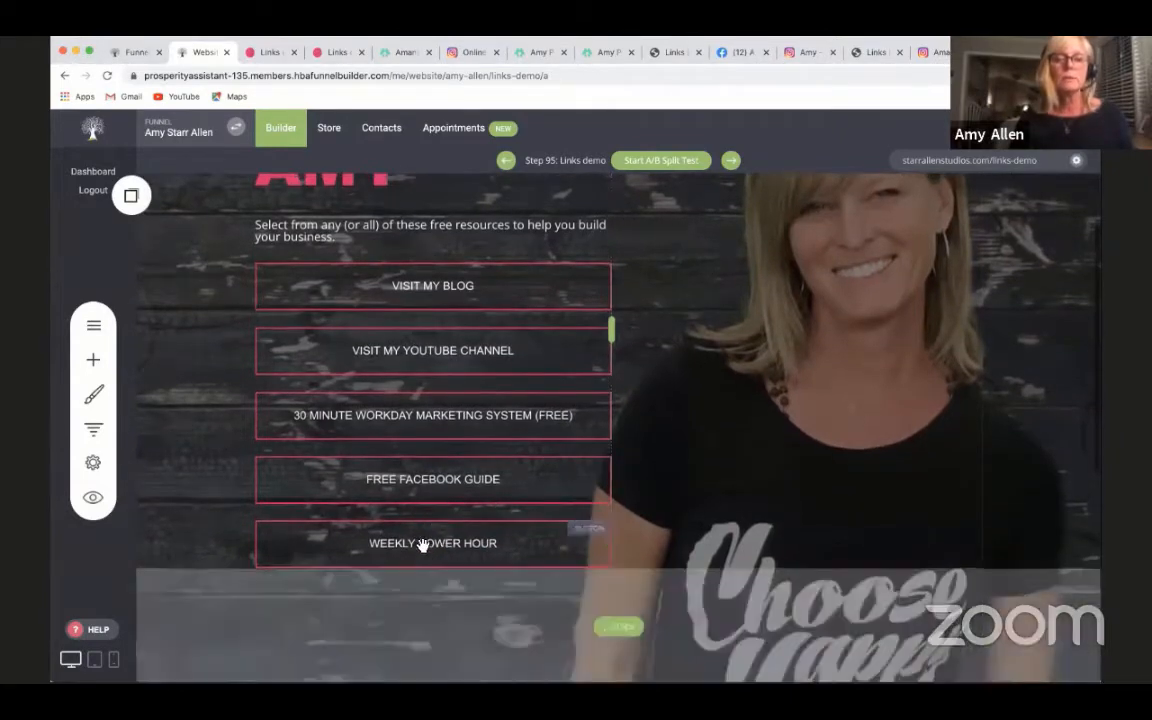
click(422, 545)
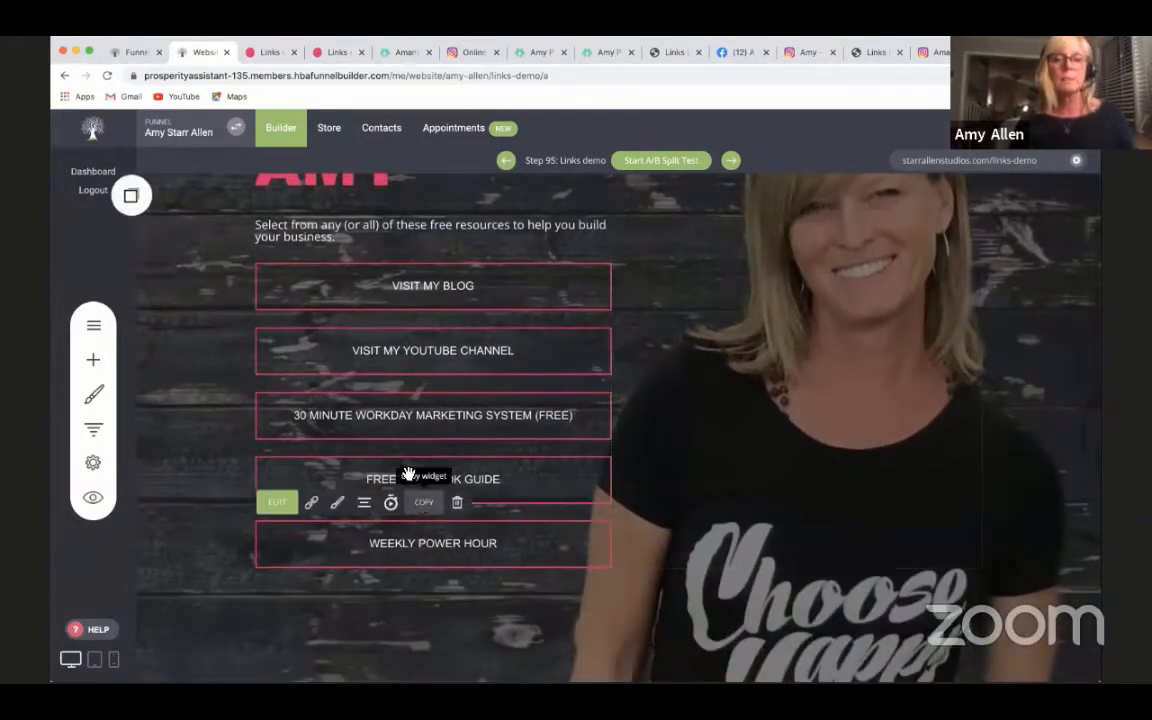
click(130, 196)
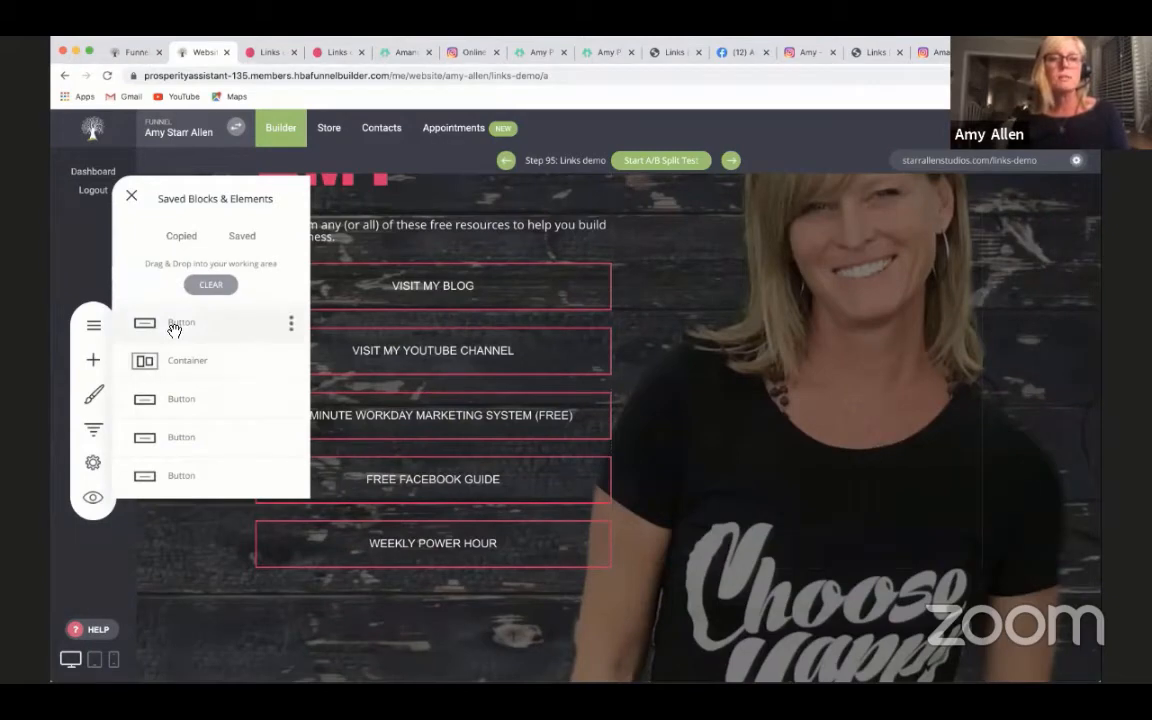
drag(189, 342, 395, 605)
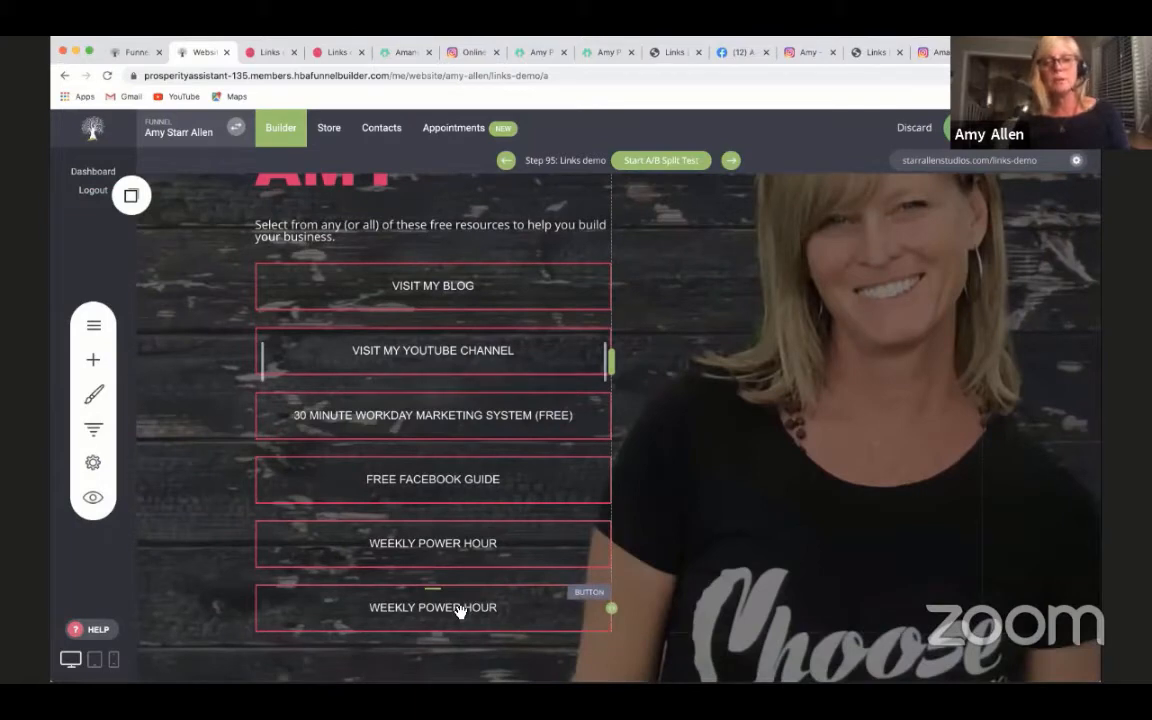
- Change the copied button's text to "Title of My Latest Blog Post"
mouse_move(463, 609)
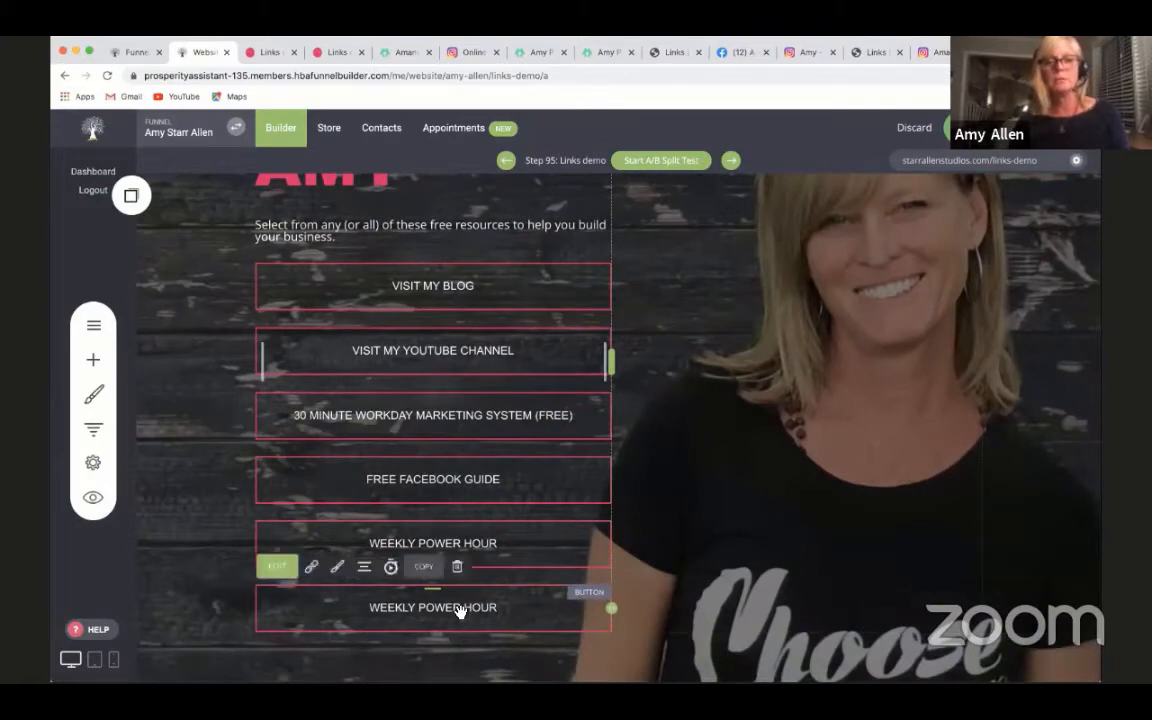
click(277, 566)
drag(764, 478, 625, 478)
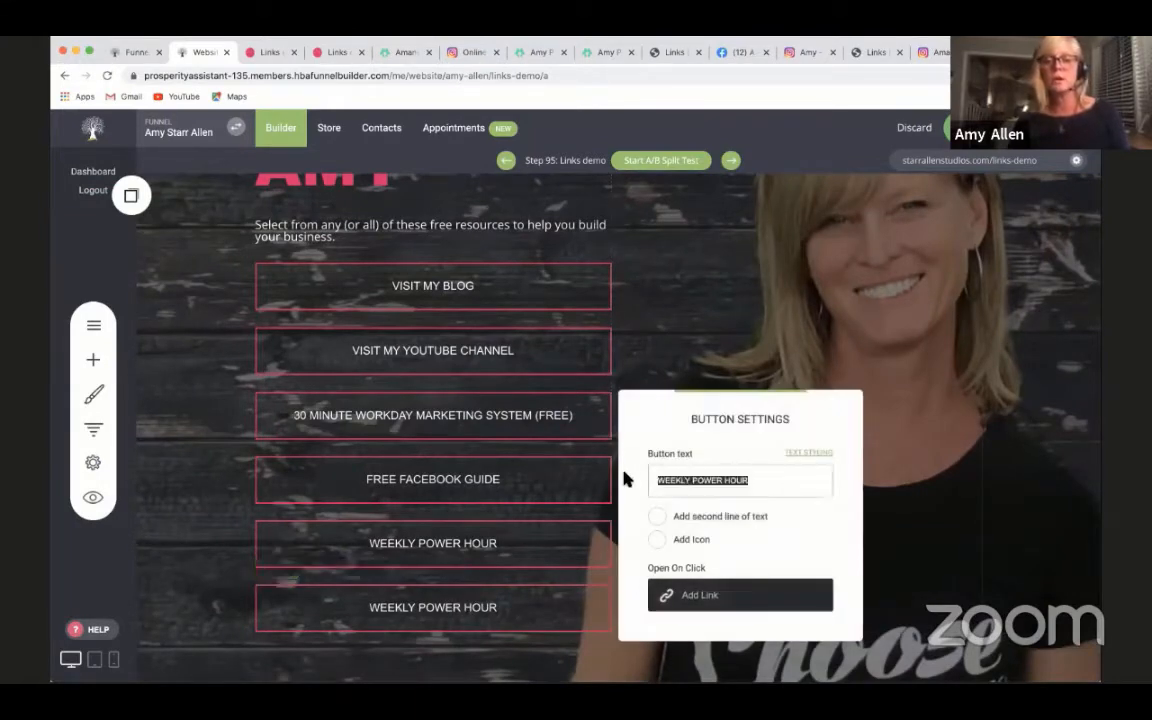
text(My Latest Blog Post)
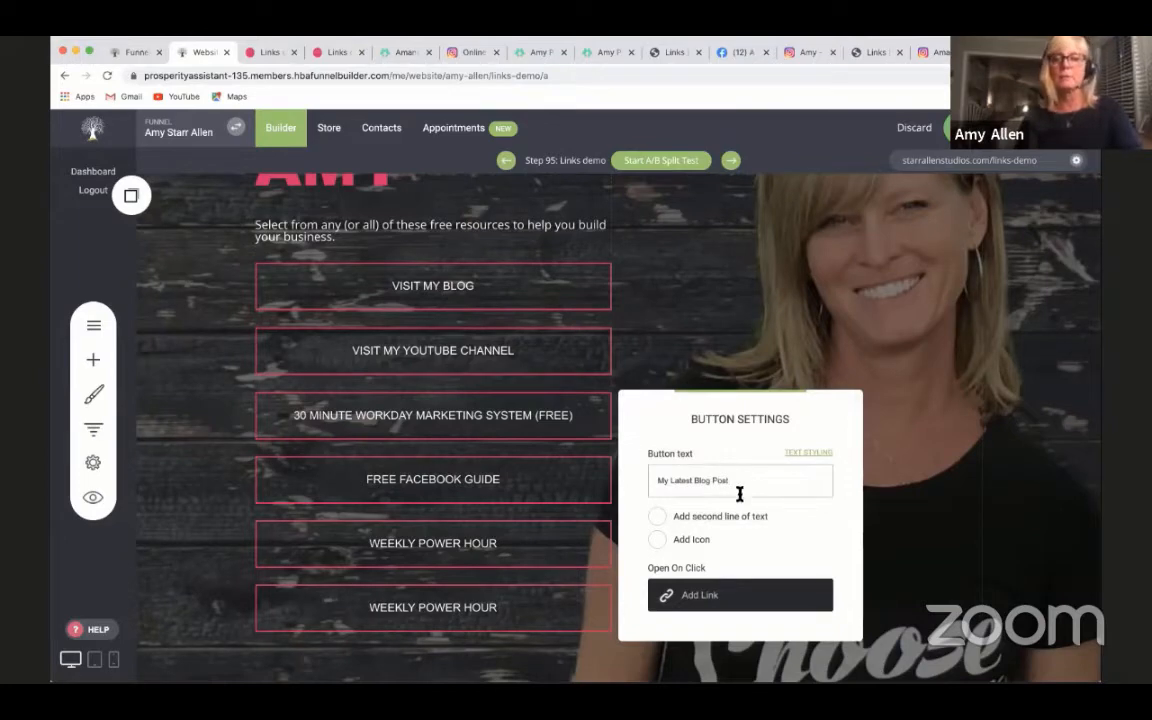
click(660, 481)
text(Title of)
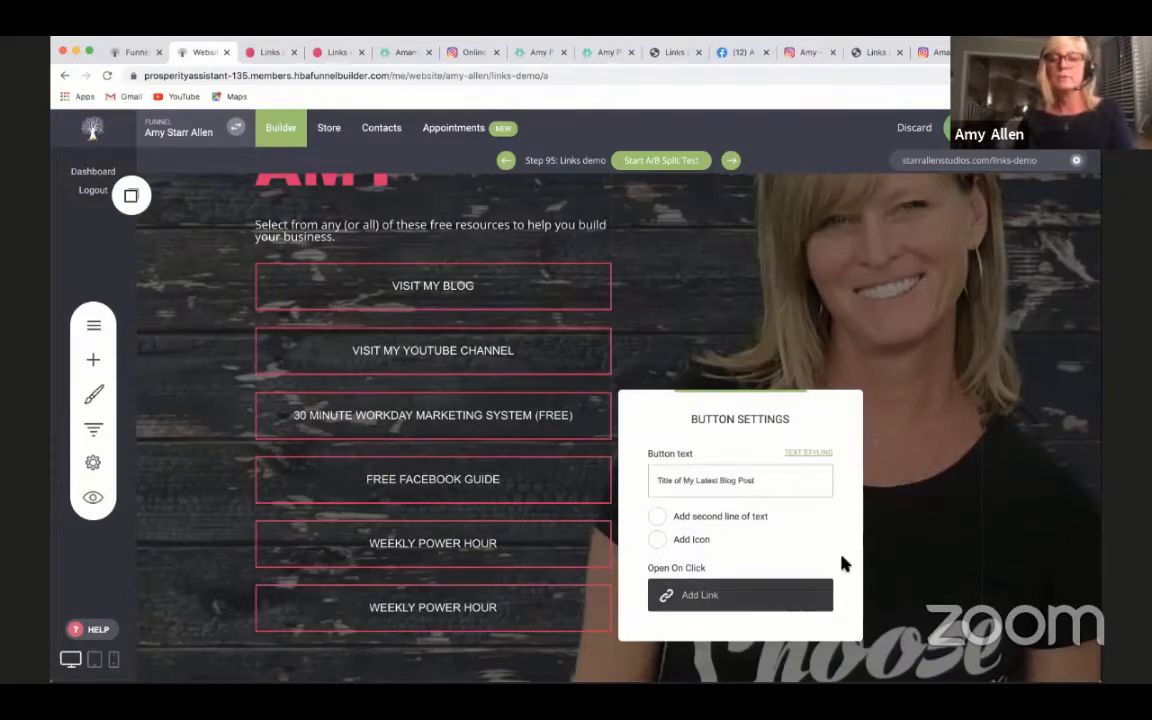
click(893, 560)
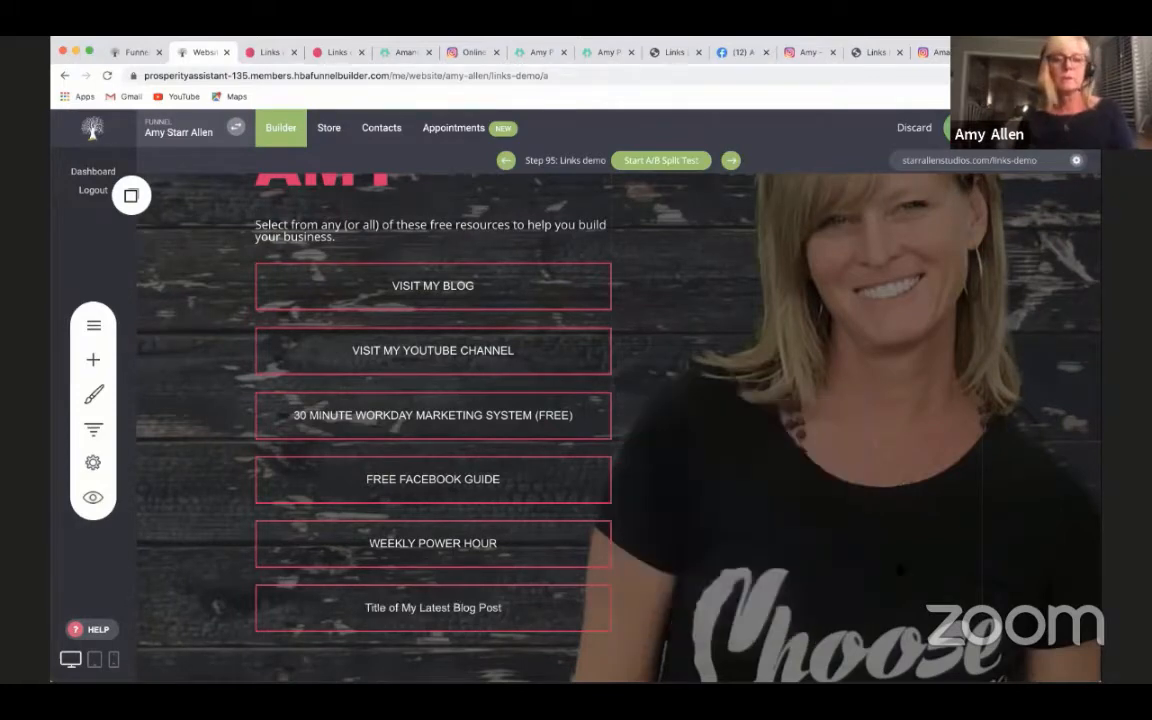
- Retype the copied button's text in capitals as "TTITLE OIF MY LATEST BLOG POST"
click(505, 607)
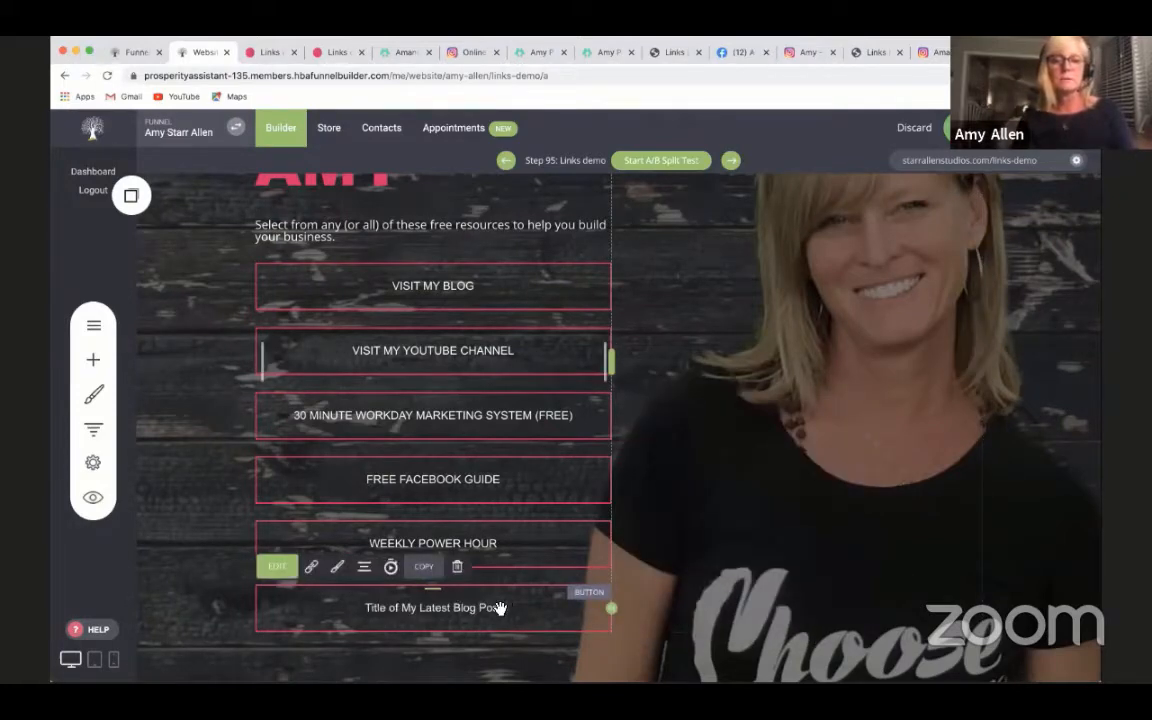
click(277, 566)
drag(759, 479, 666, 481)
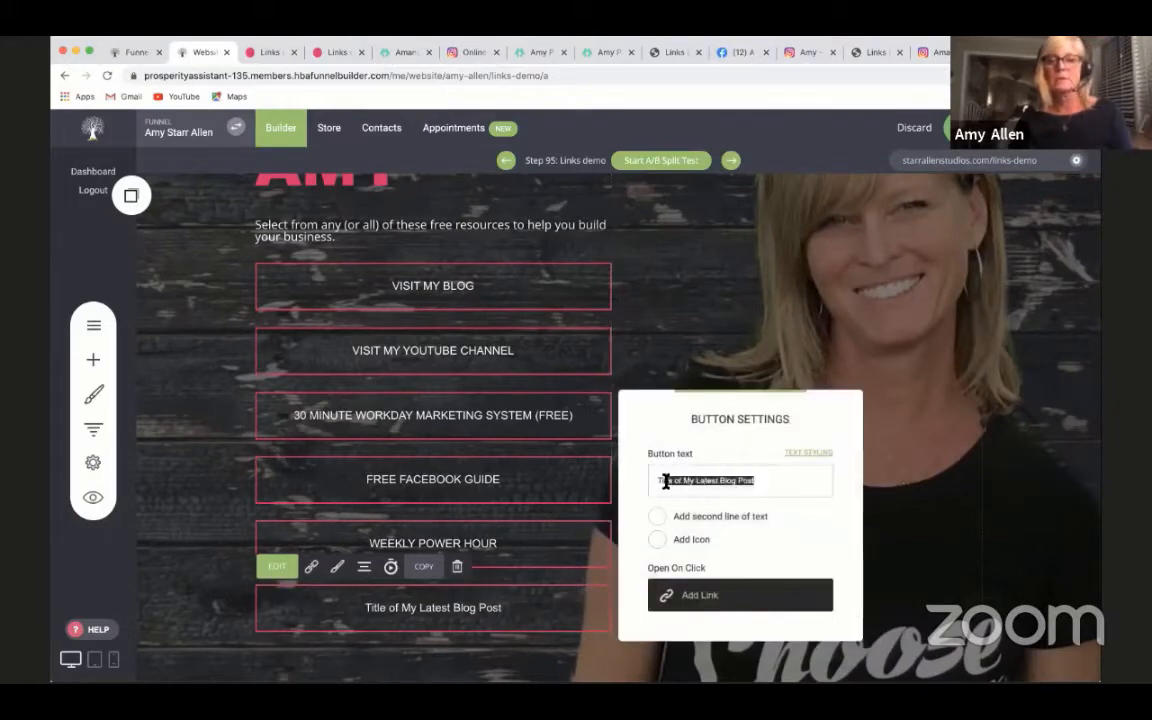
text(Tit)
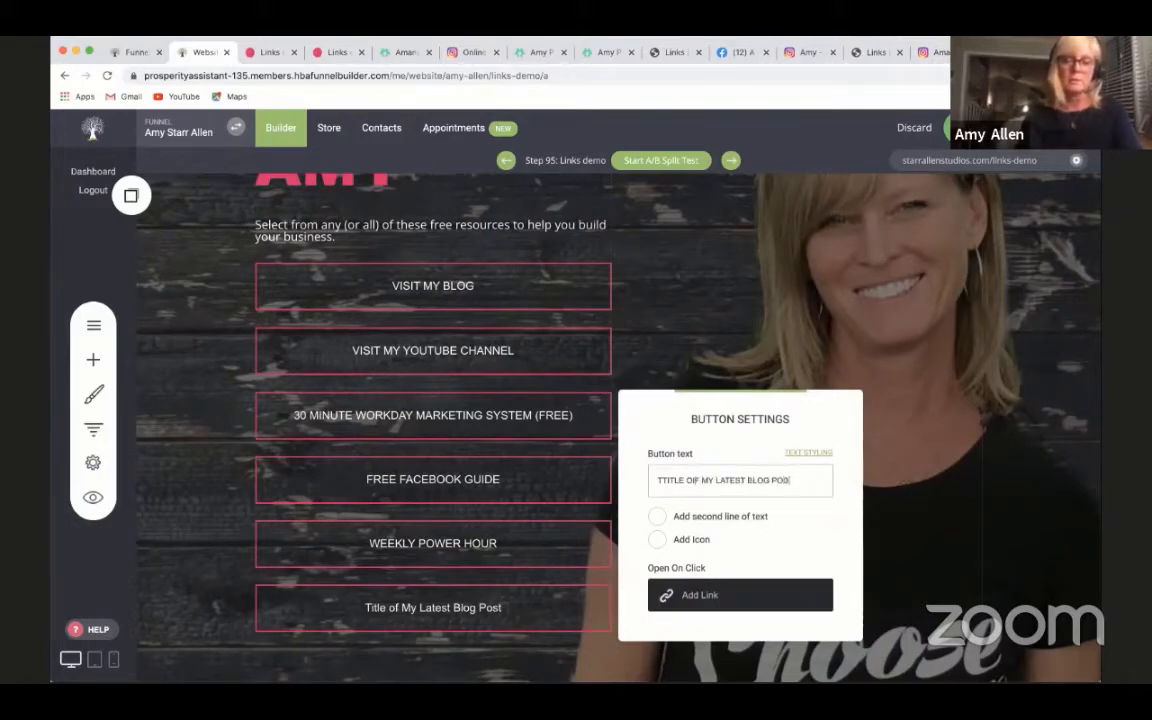
click(727, 595)
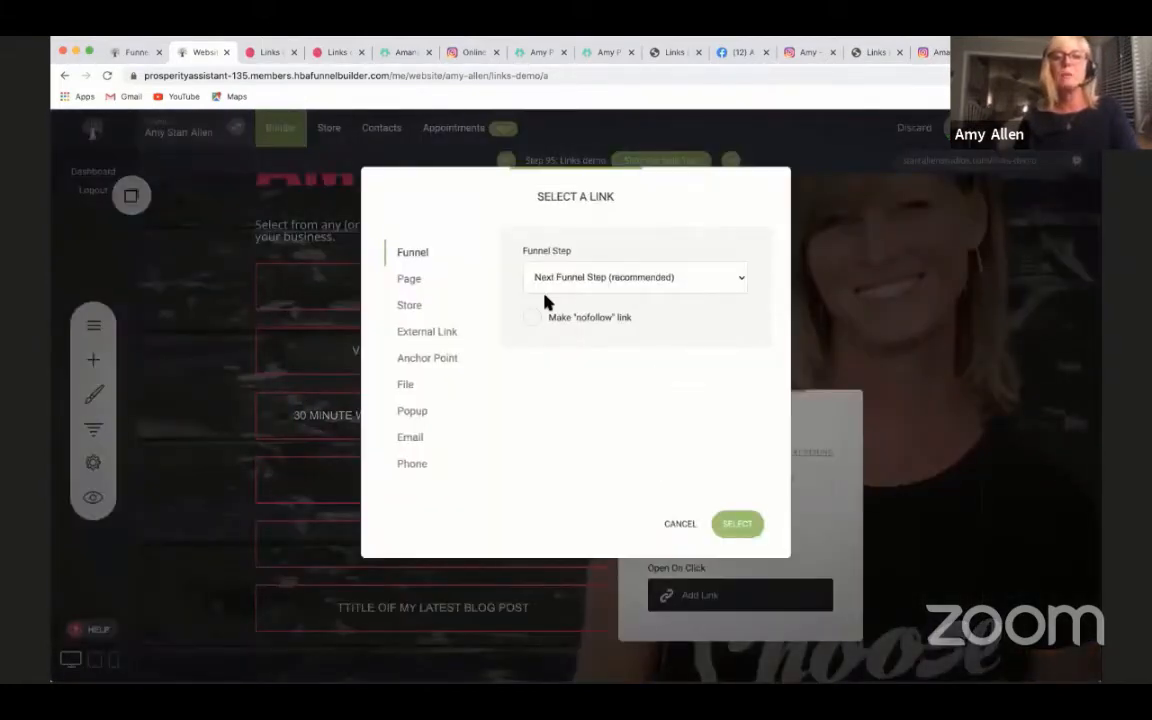
click(425, 333)
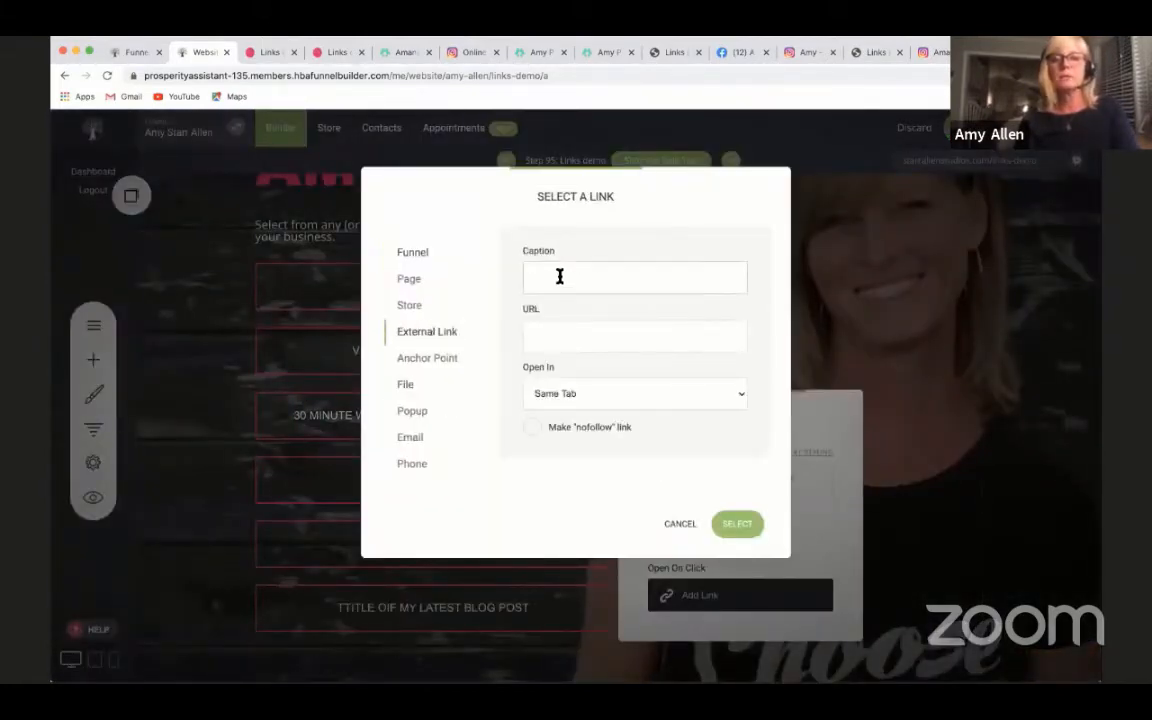
click(552, 338)
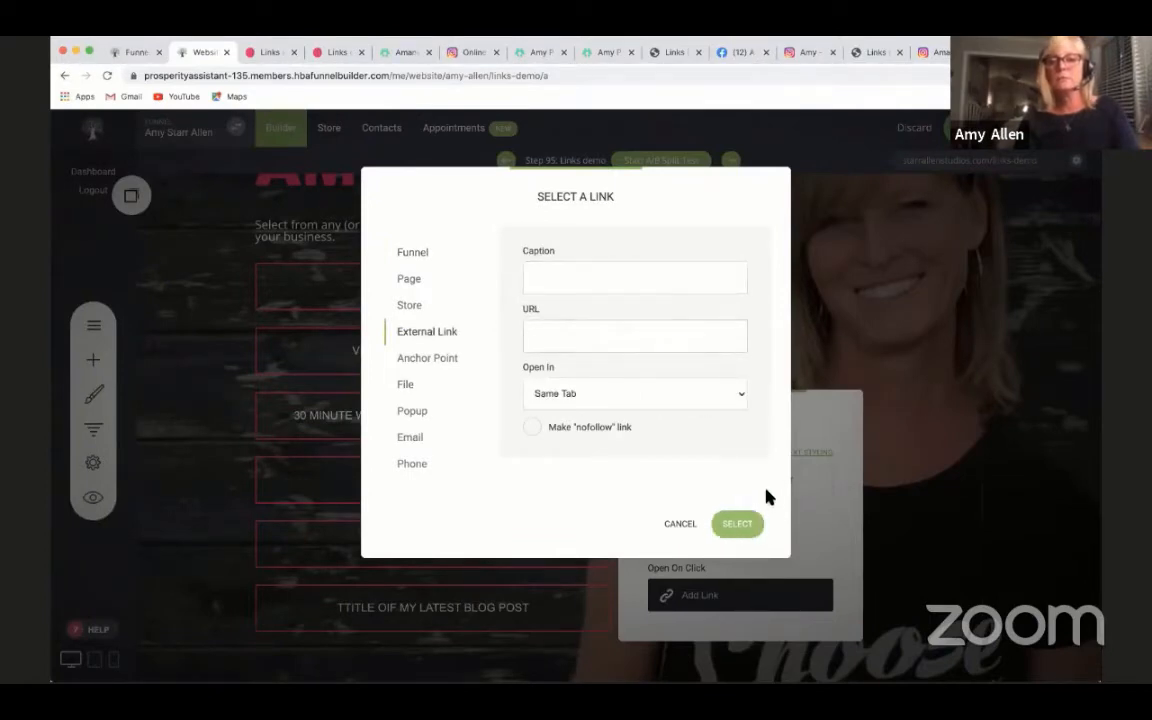
click(740, 525)
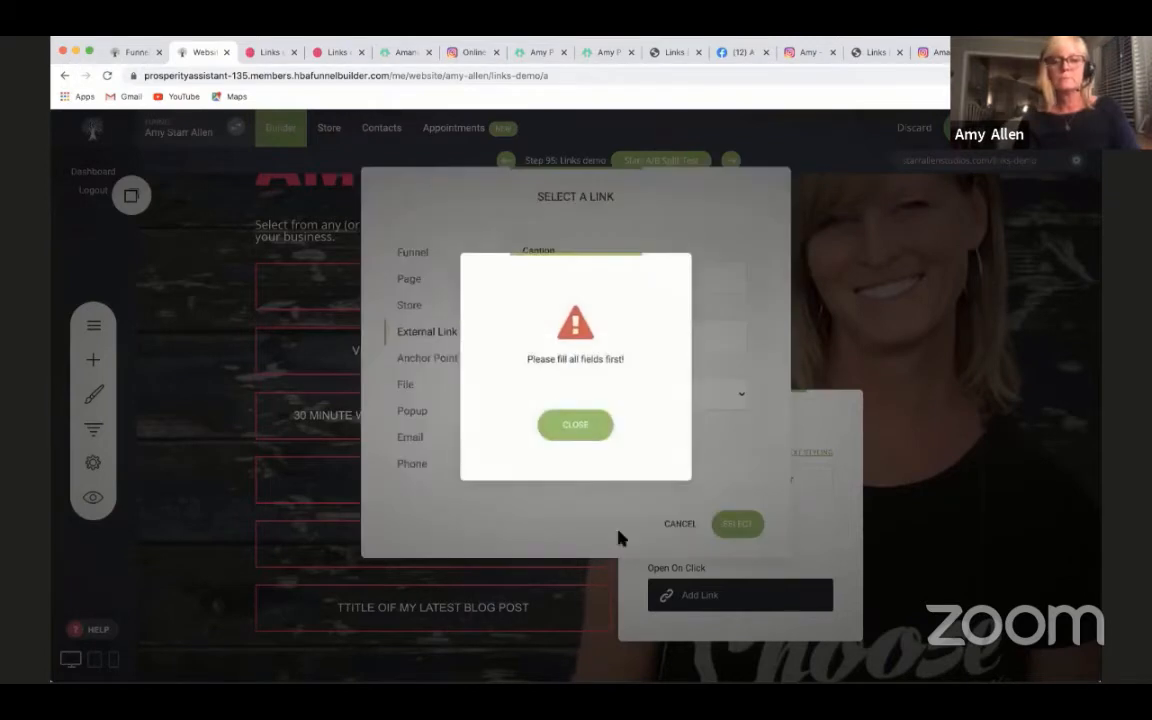
click(576, 428)
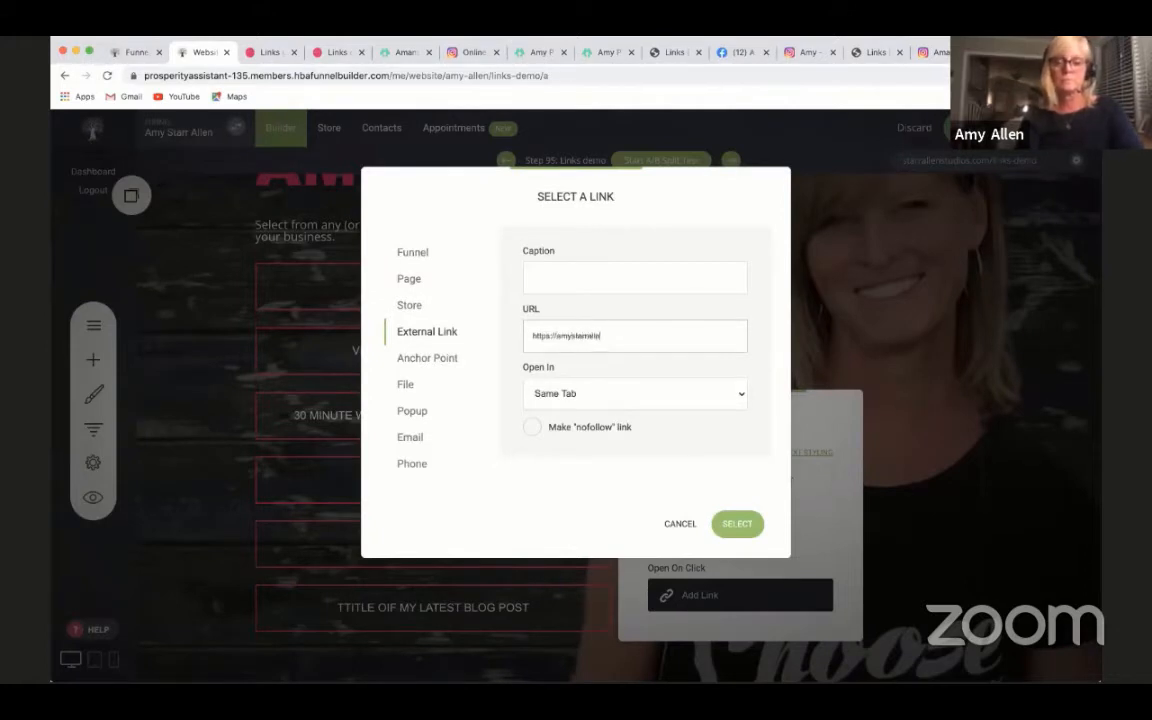
click(741, 524)
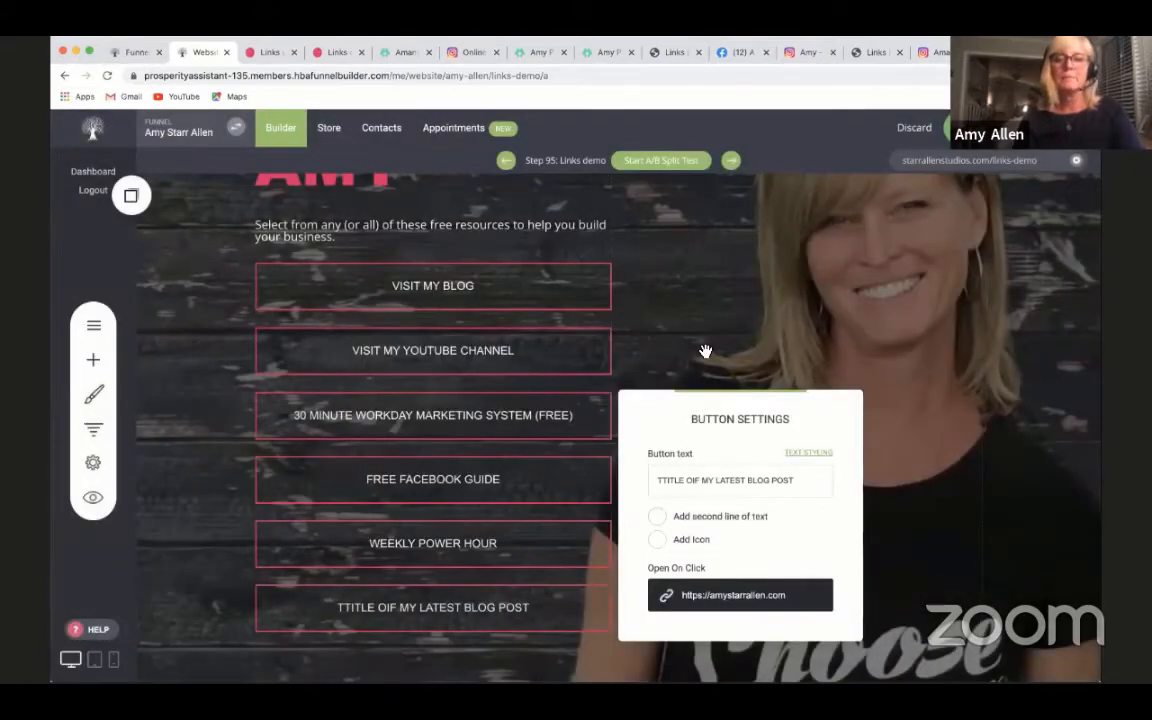
click(649, 670)
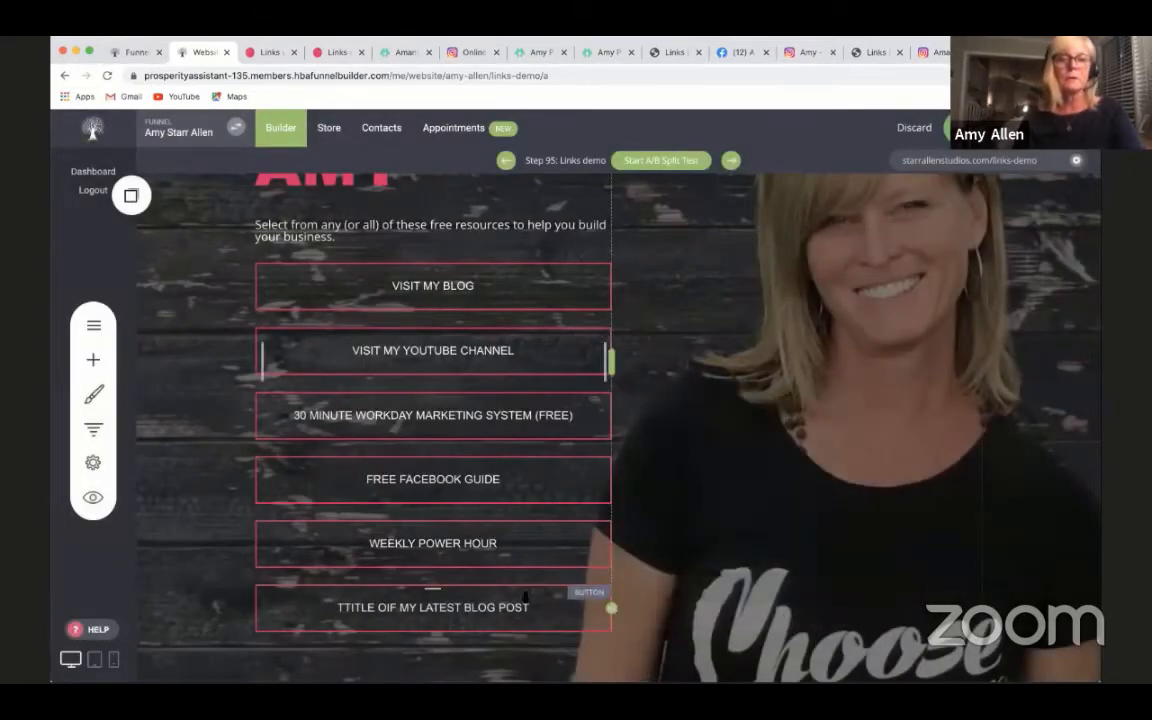
- Place another saved copy of the WEEKLY POWER HOUR button directly below the latest-blog-post button
scroll(633, 514, down, 3)
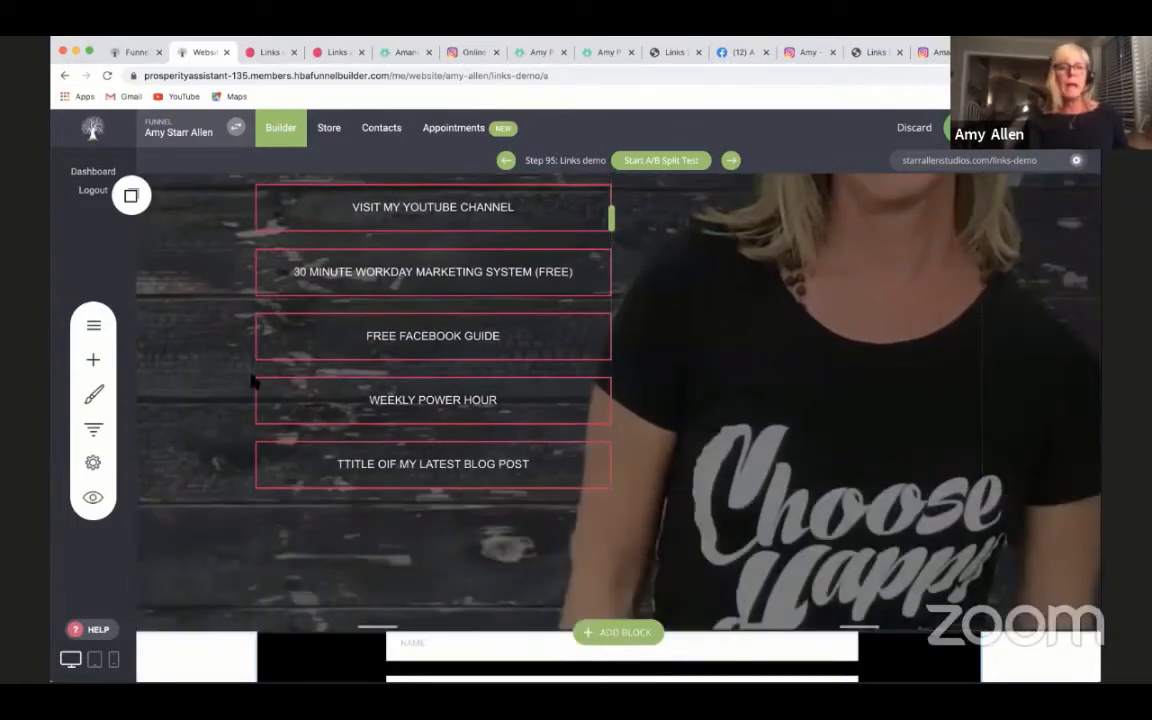
click(131, 196)
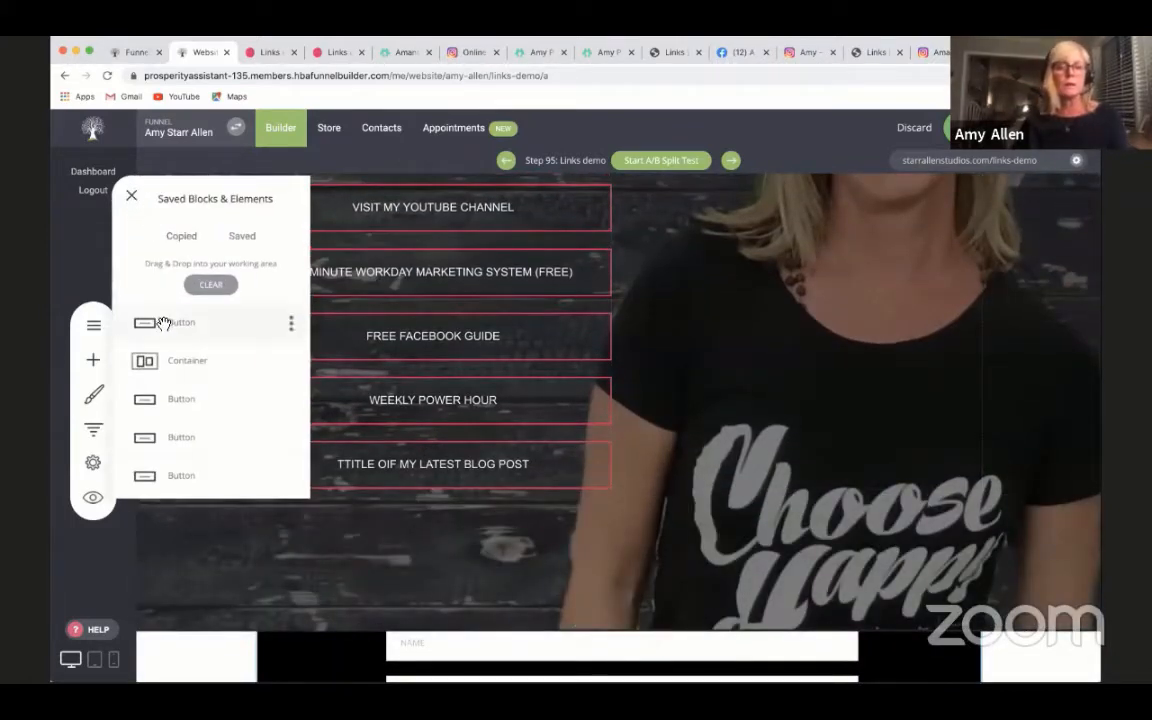
drag(160, 321, 432, 535)
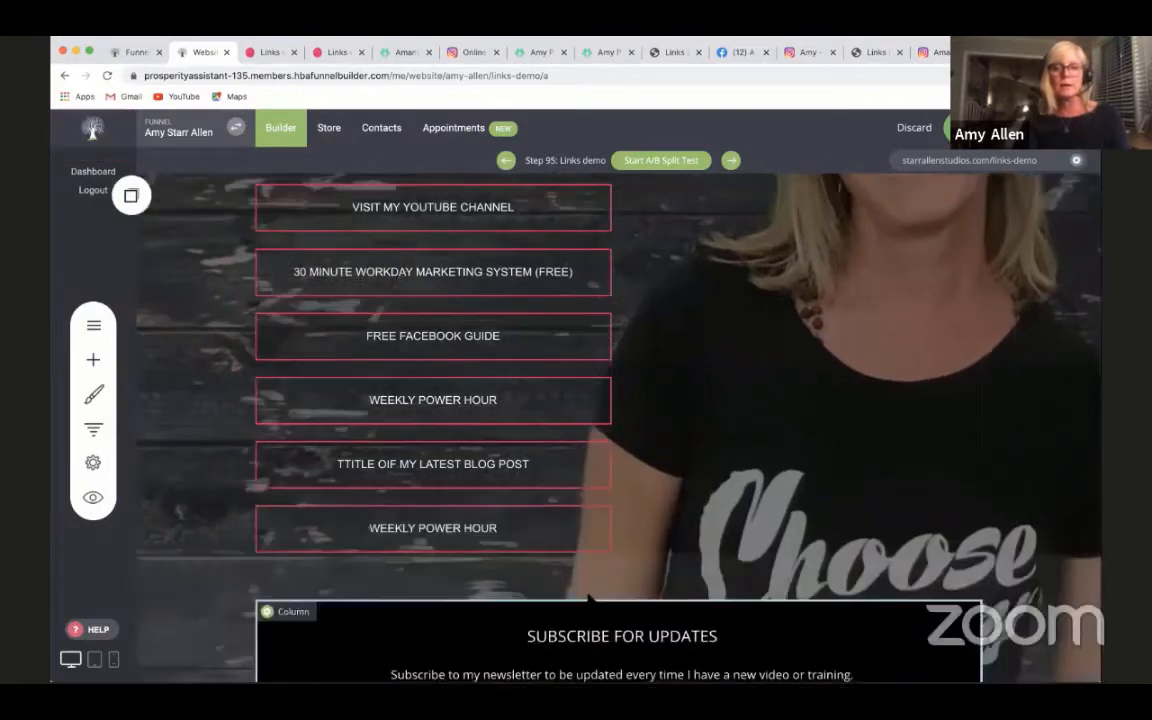
scroll(680, 552, up, 2)
scroll(608, 487, up, 1)
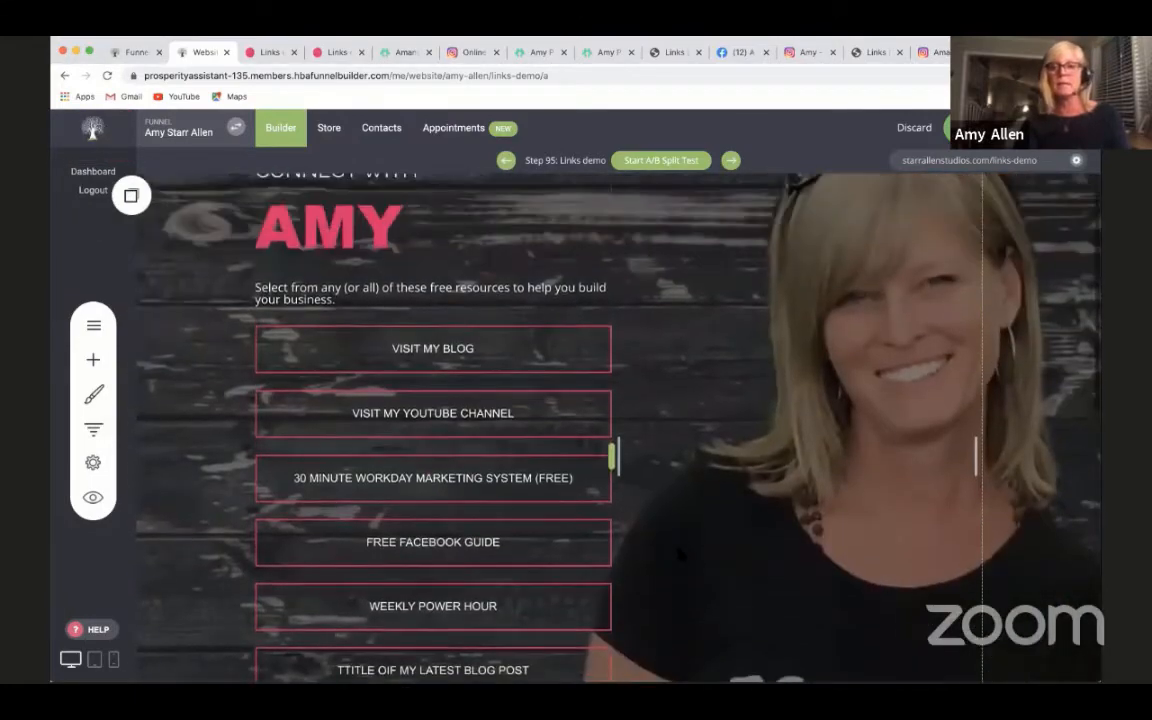
- Compare the Amy Porterfield Linktree page with the Links demo preview, and examine the button list back in the builder
click(524, 57)
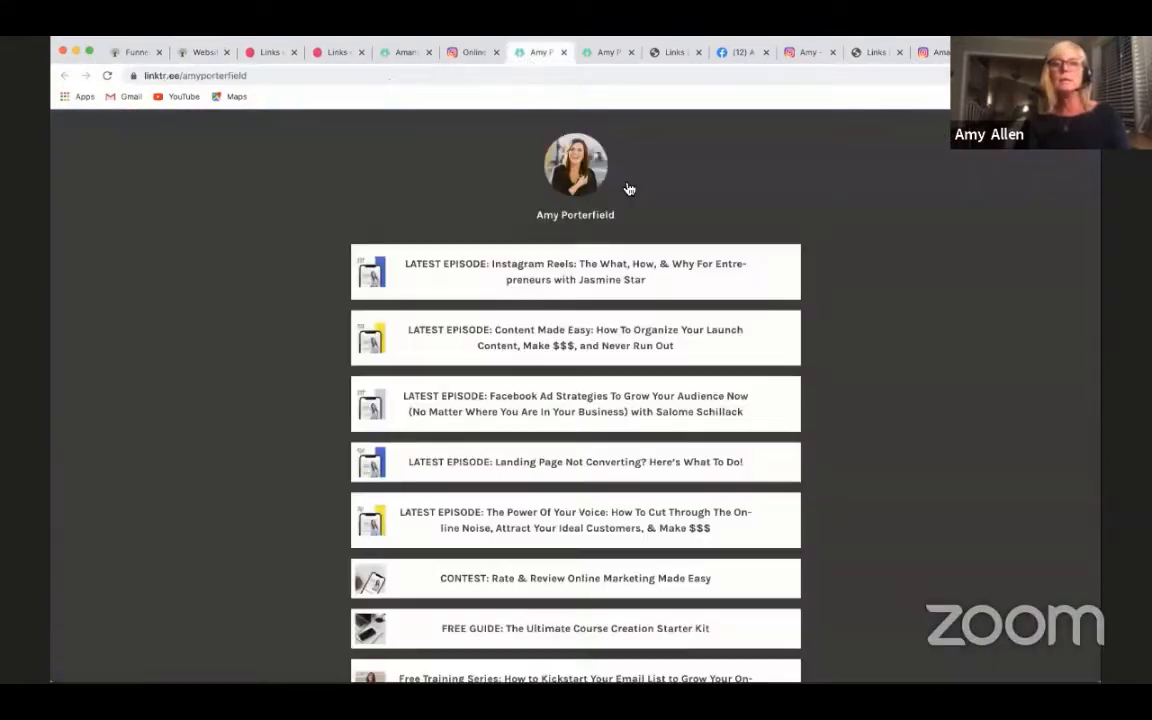
scroll(626, 190, down, 10)
scroll(674, 276, up, 10)
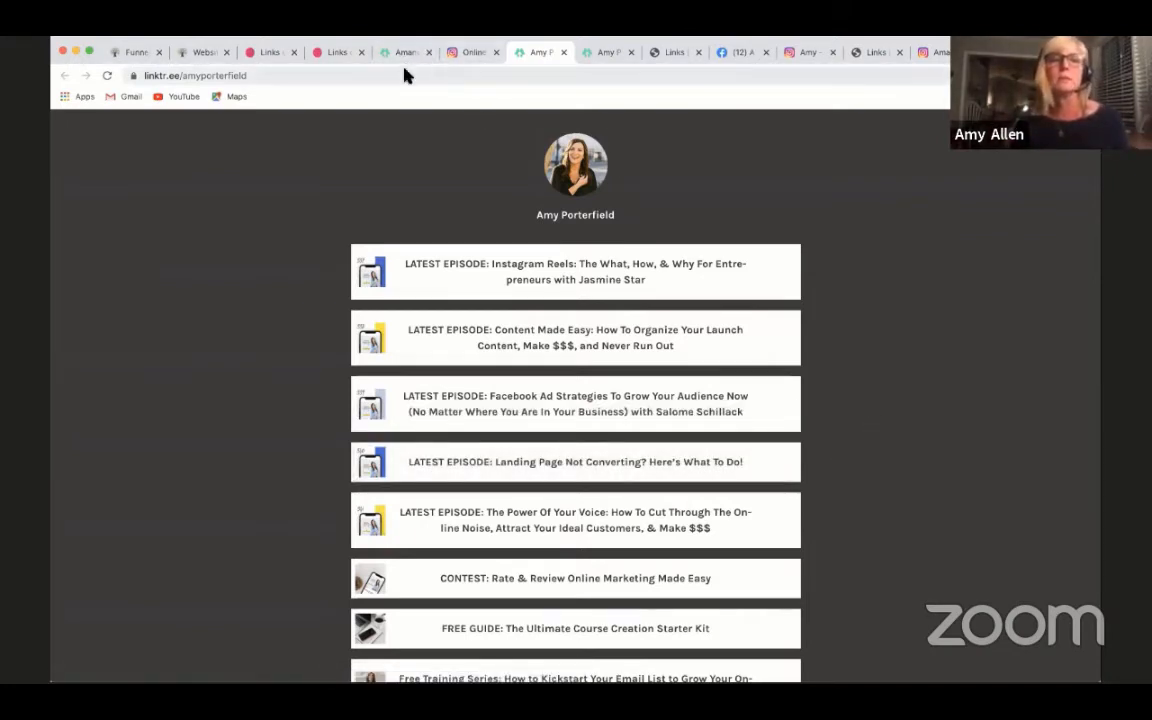
click(340, 53)
scroll(558, 306, down, 1)
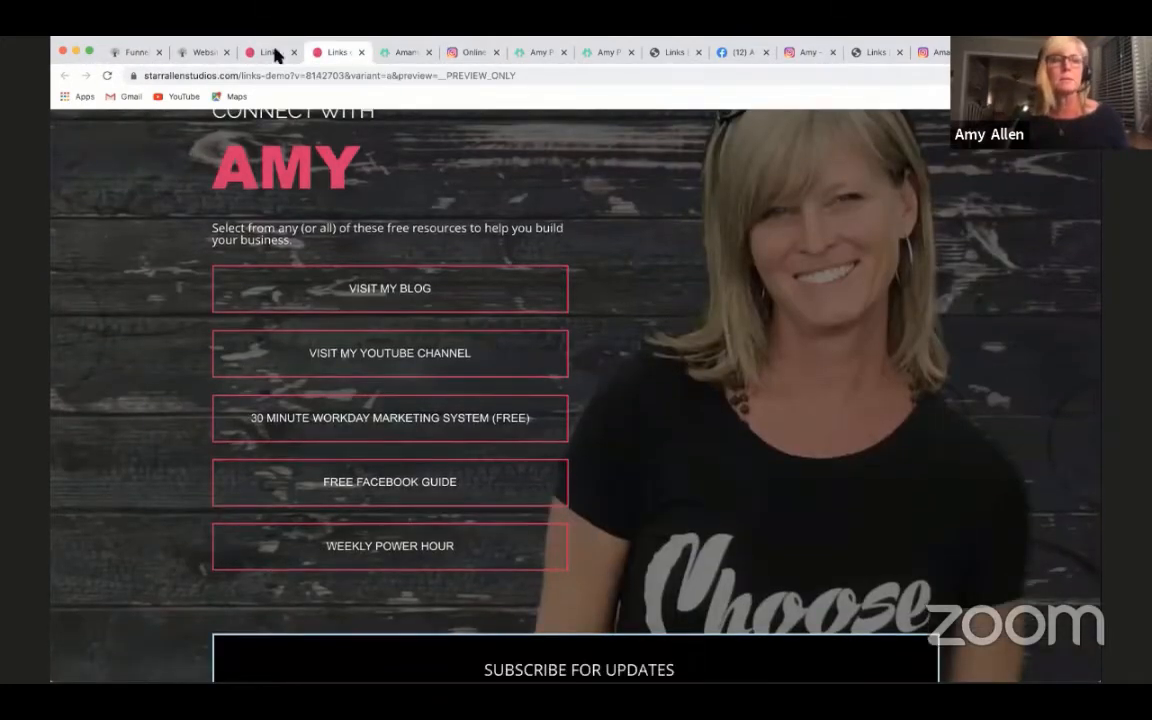
click(200, 53)
scroll(514, 347, down, 5)
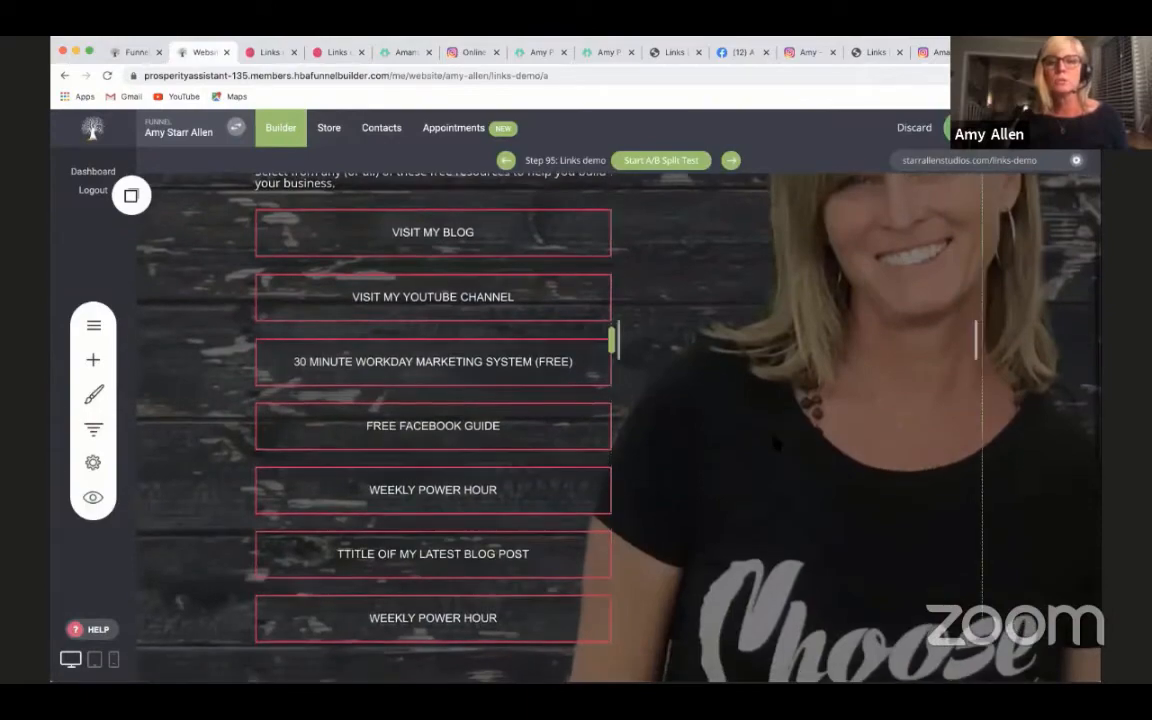
scroll(773, 443, up, 5)
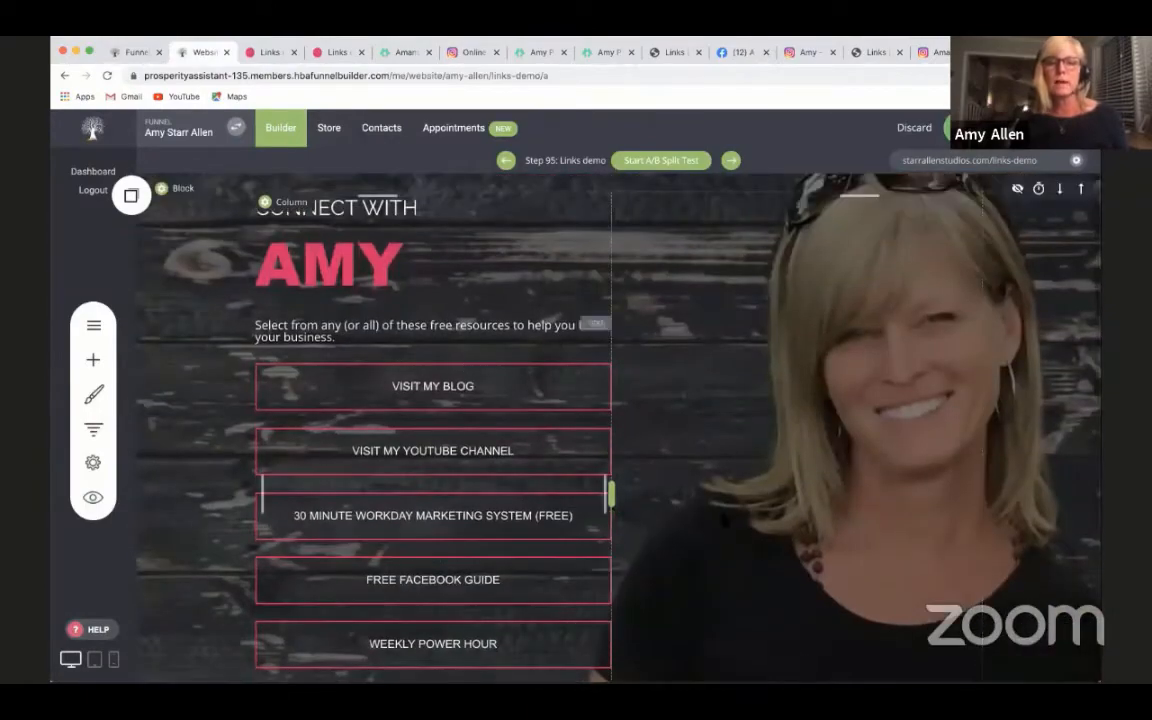
scroll(829, 510, down, 5)
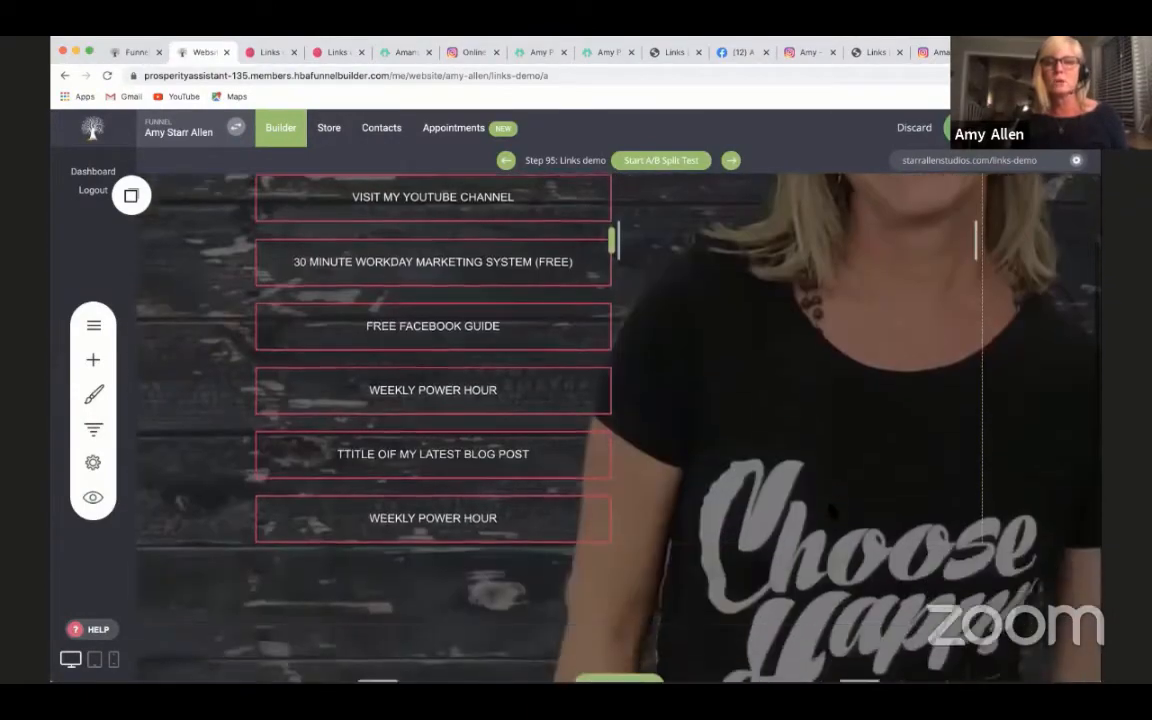
scroll(829, 510, up, 3)
scroll(829, 510, up, 3)
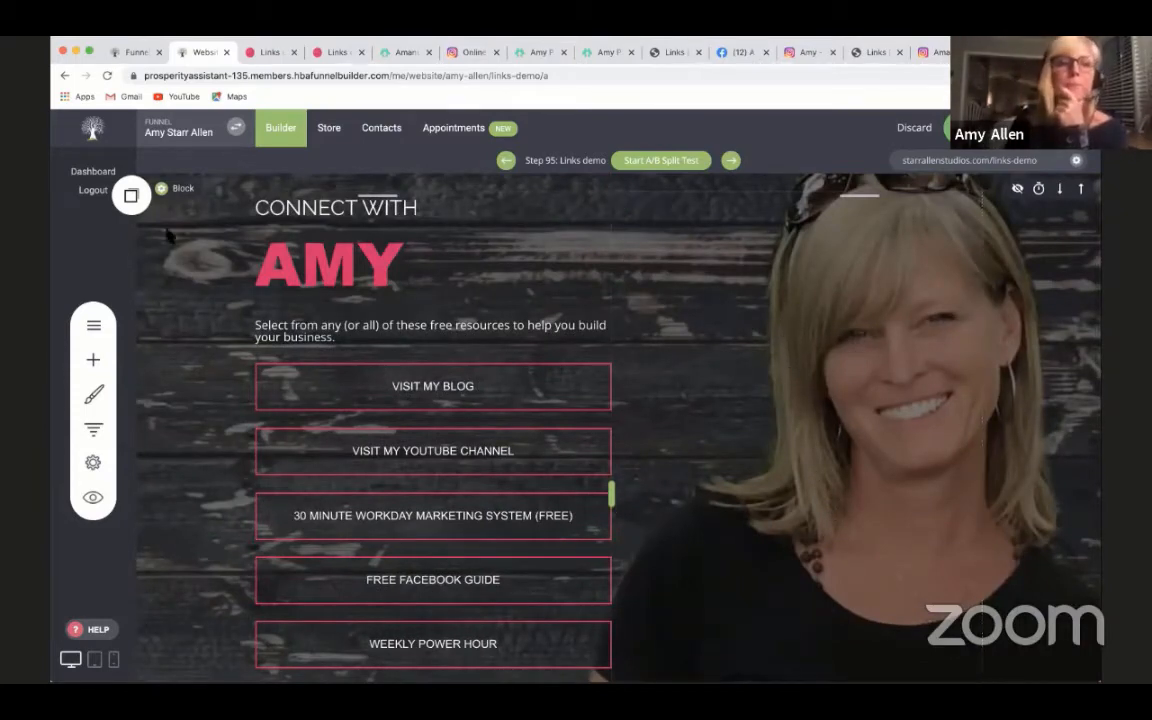
- Turn on a video background for the top block that holds the link buttons, using the YouTube URL already filled in
click(175, 192)
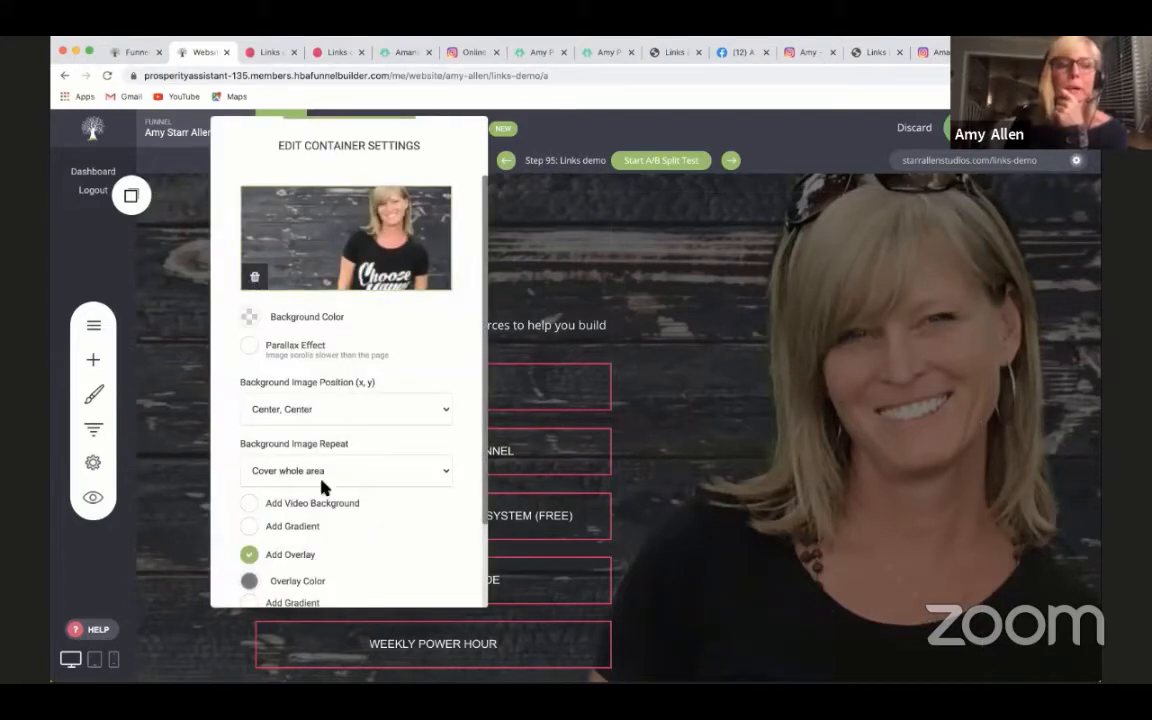
scroll(355, 530, down, 2)
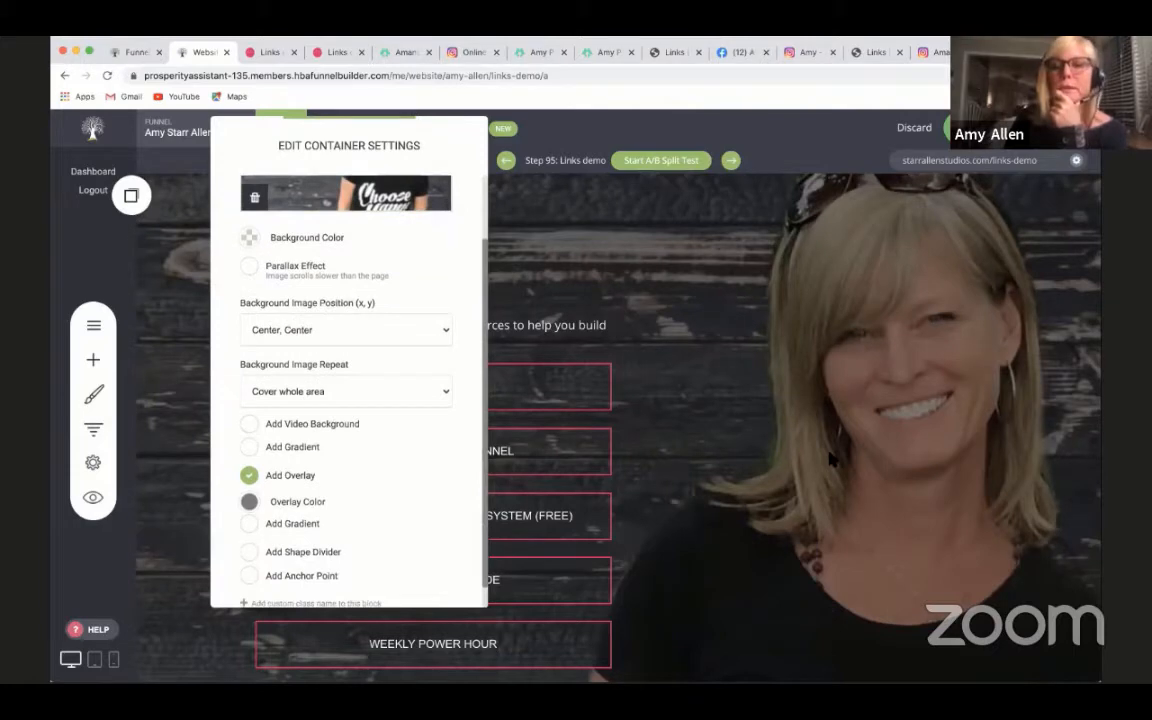
scroll(372, 407, down, 1)
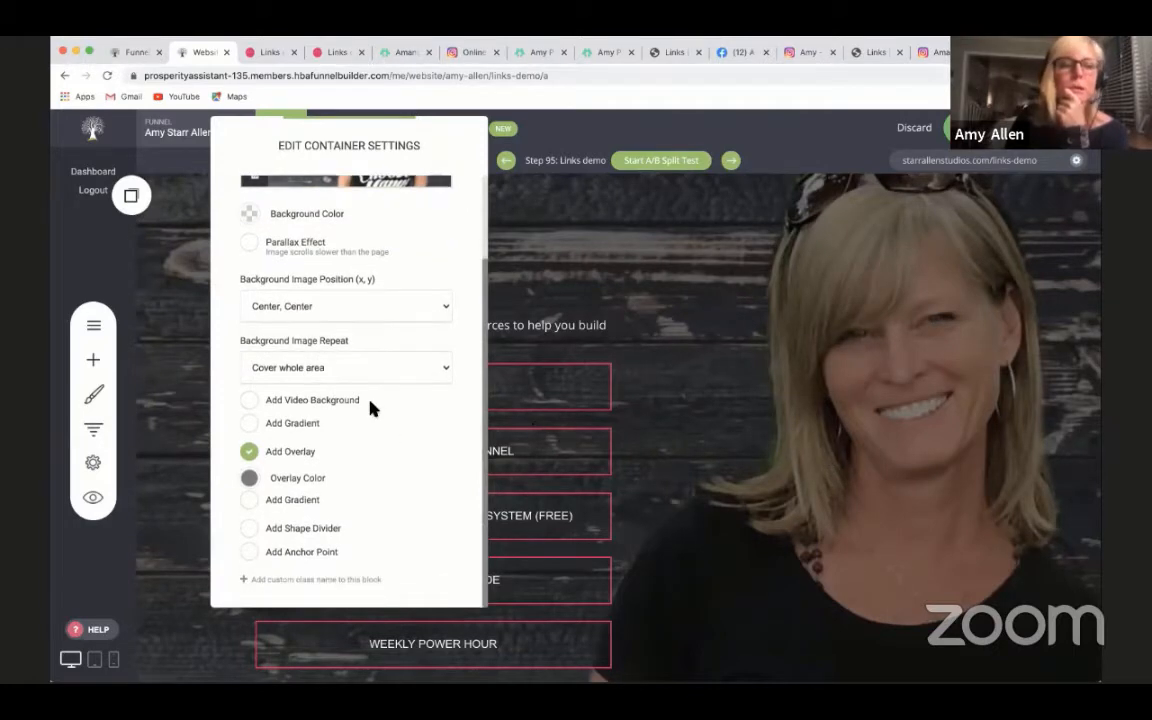
click(252, 400)
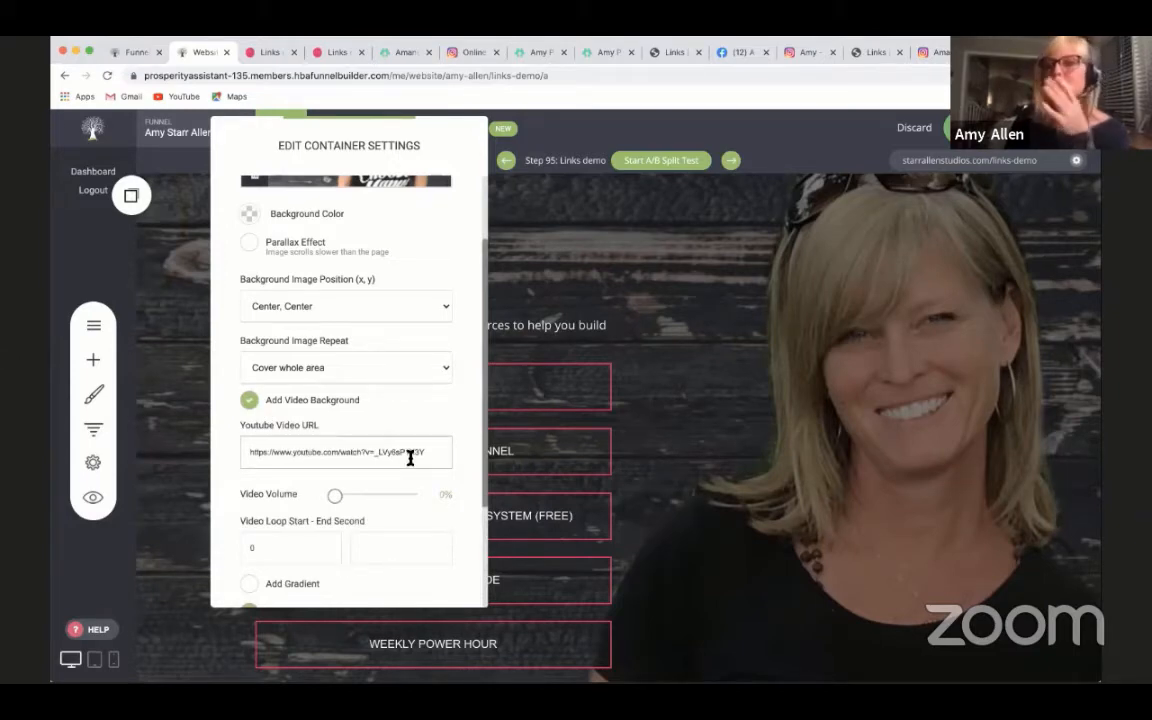
scroll(410, 458, down, 2)
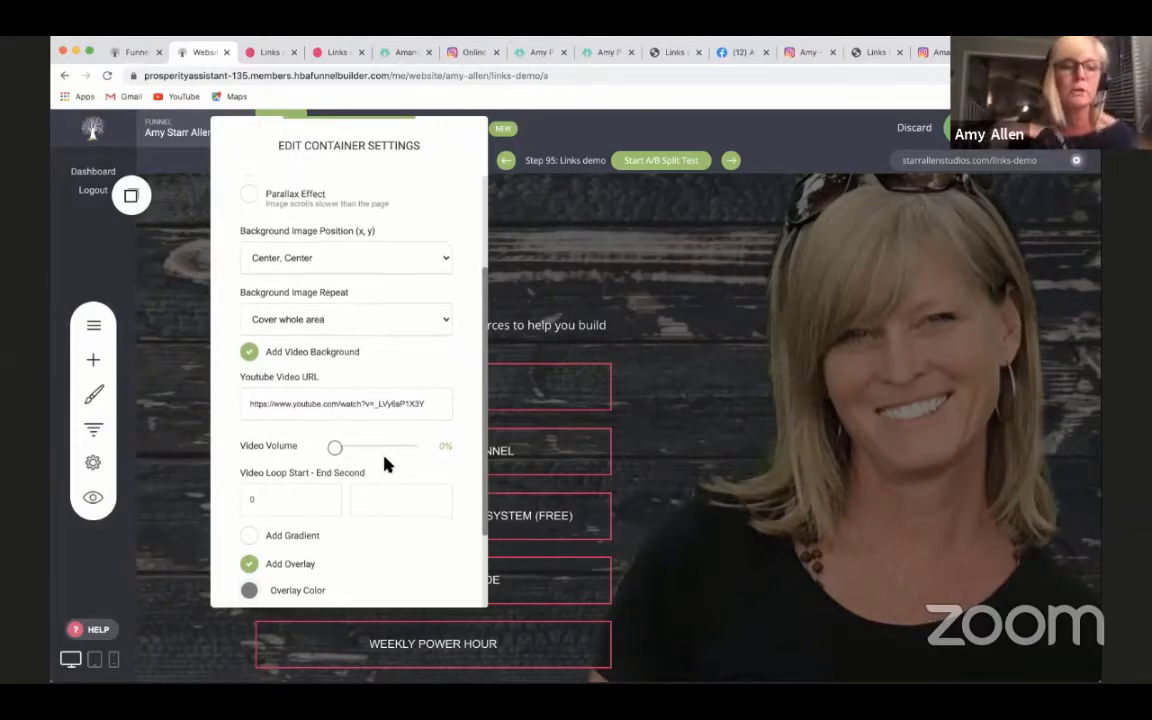
scroll(386, 463, down, 1)
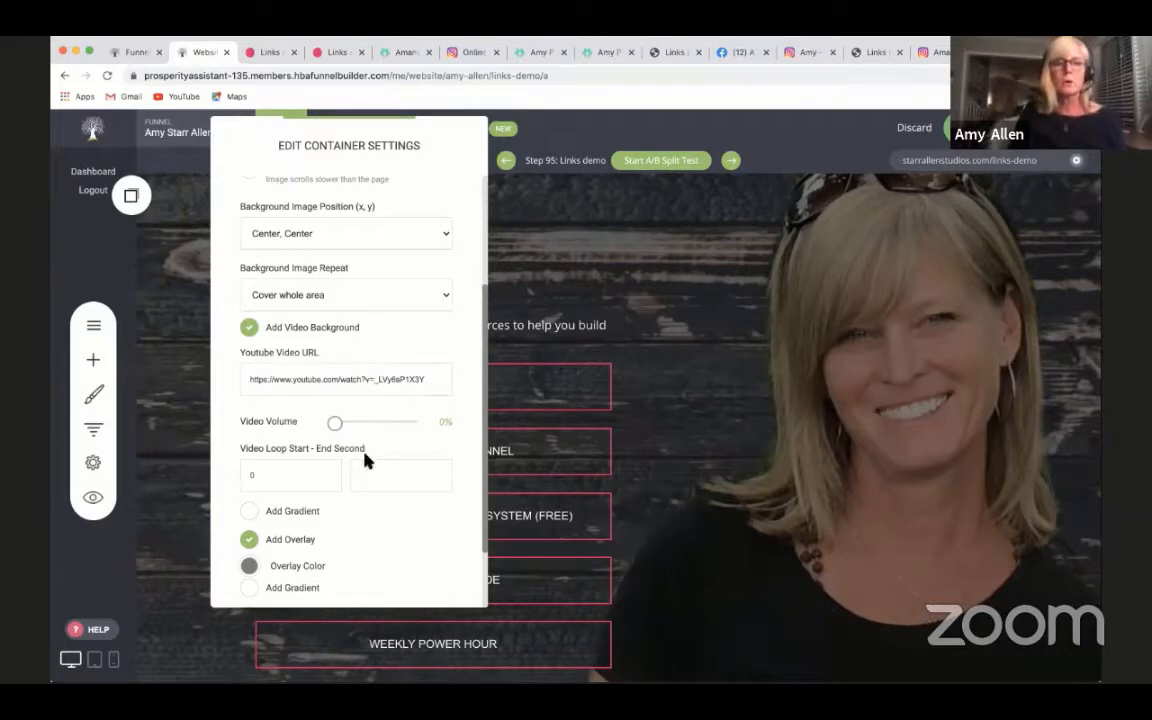
scroll(365, 459, down, 2)
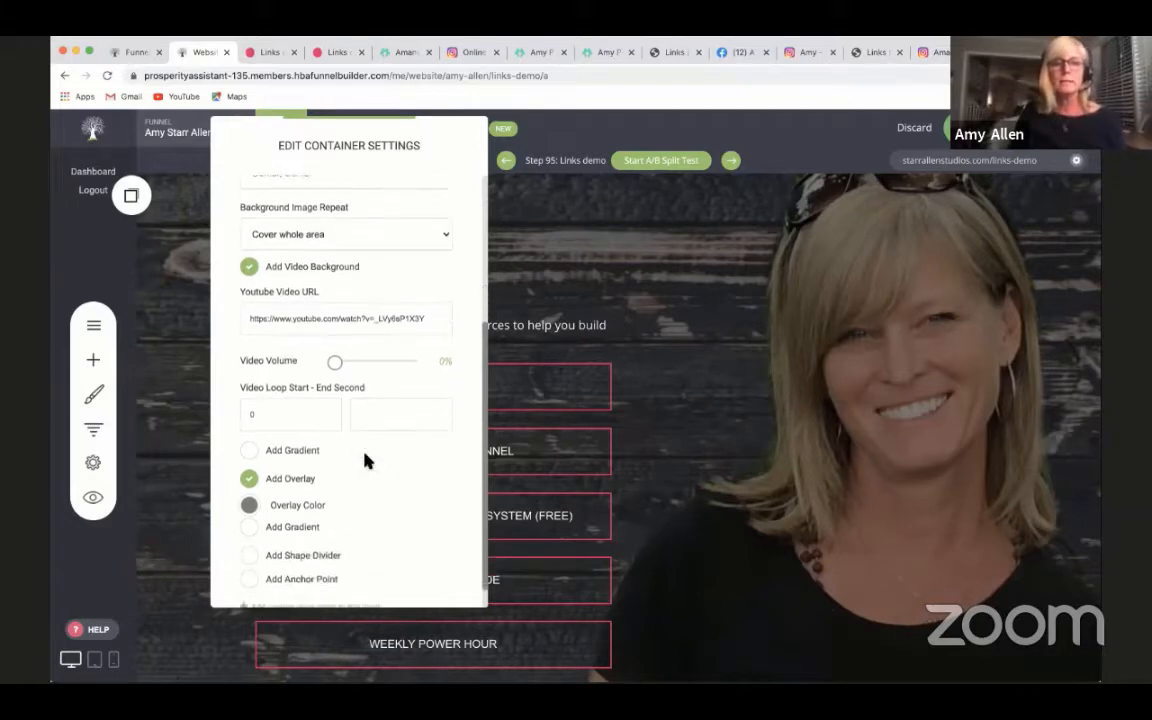
click(712, 482)
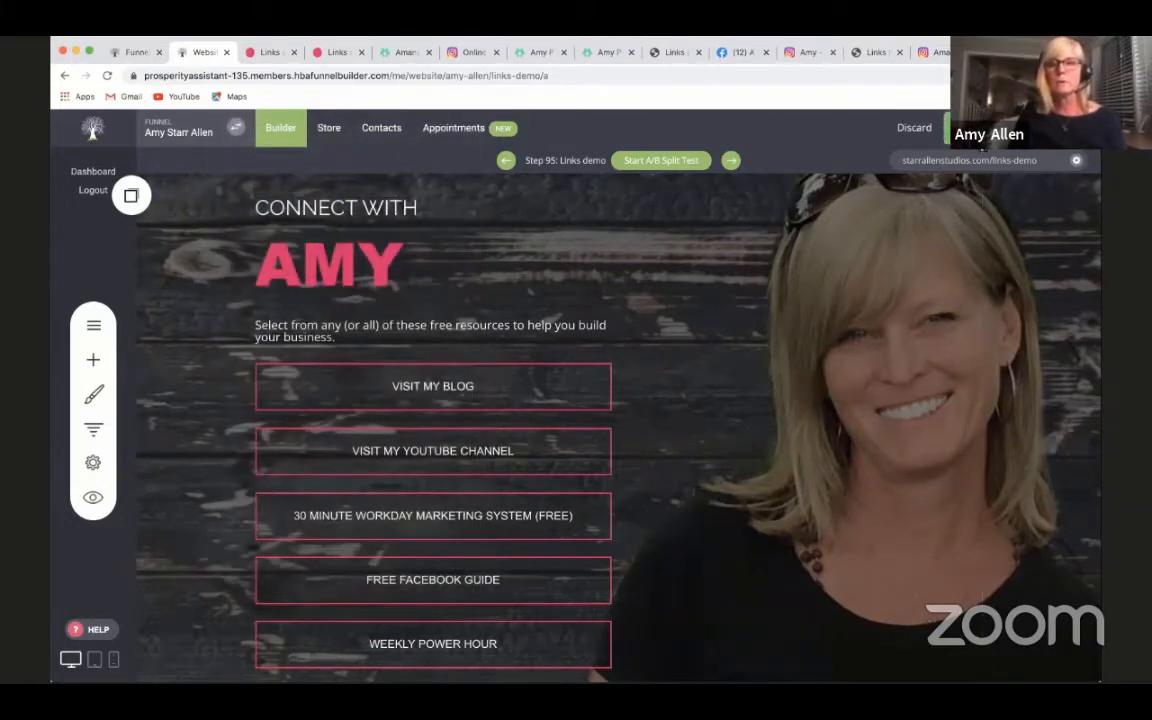
- Save the page changes and open the Links demo preview in a new tab
click(93, 497)
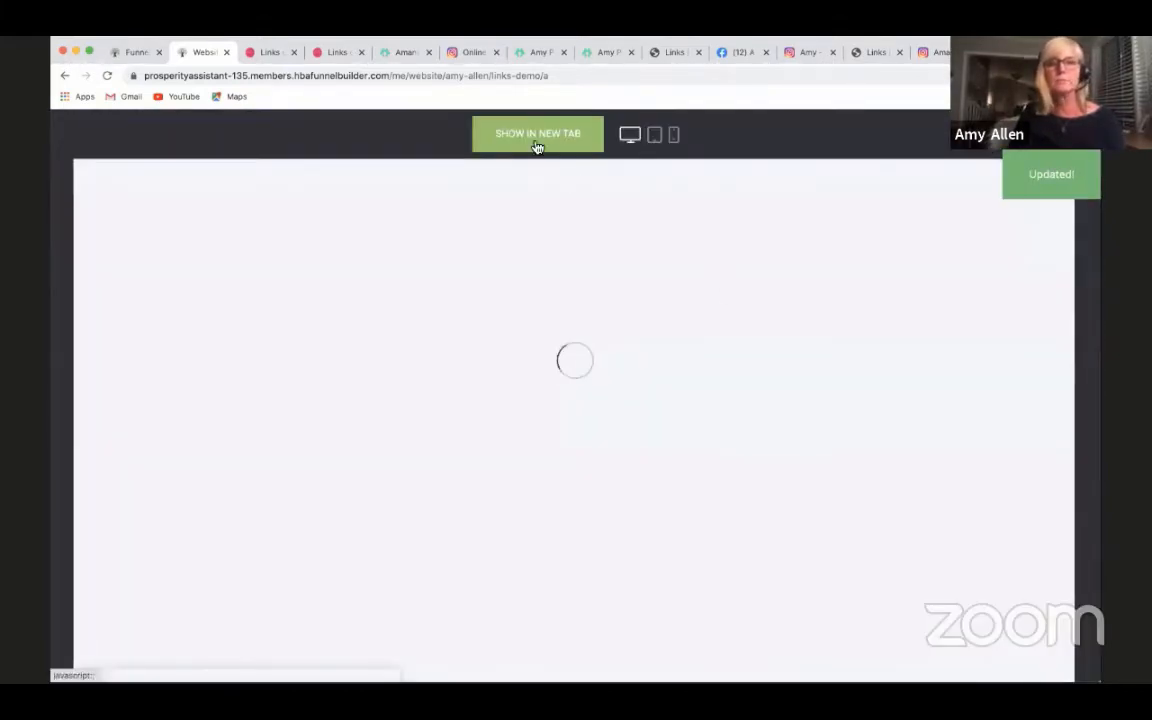
click(535, 144)
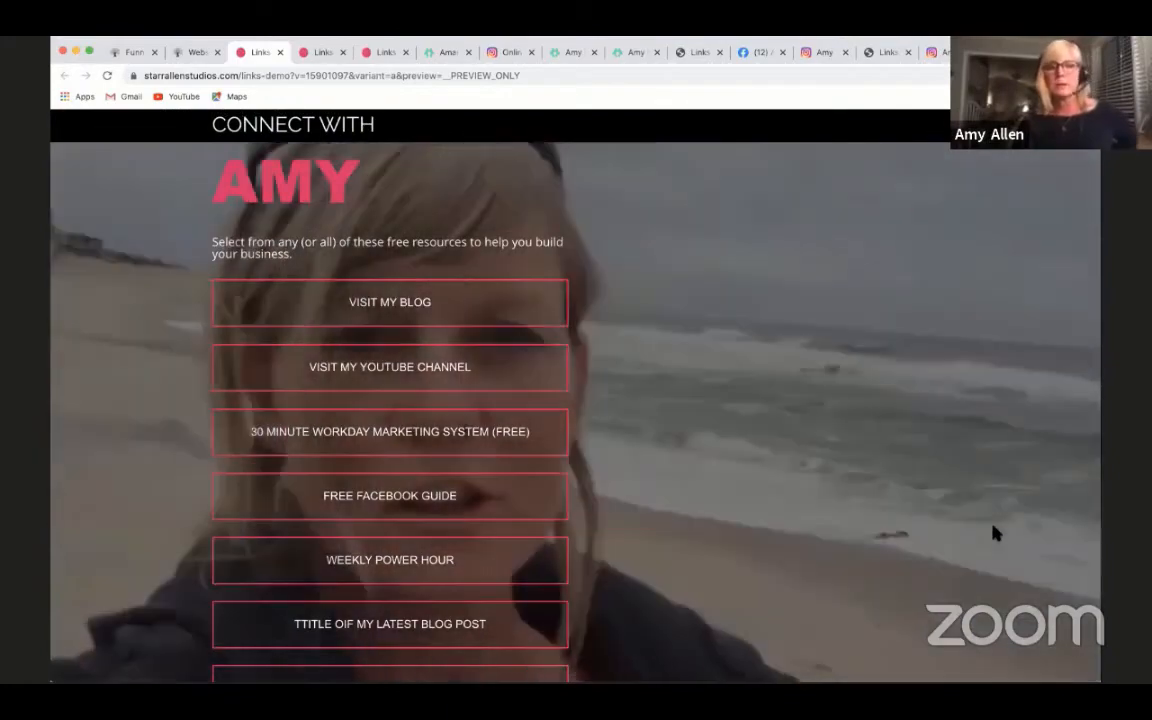
- Examine the Links demo preview with its video background behind the heading and link buttons
scroll(990, 489, up, 1)
scroll(990, 489, down, 1)
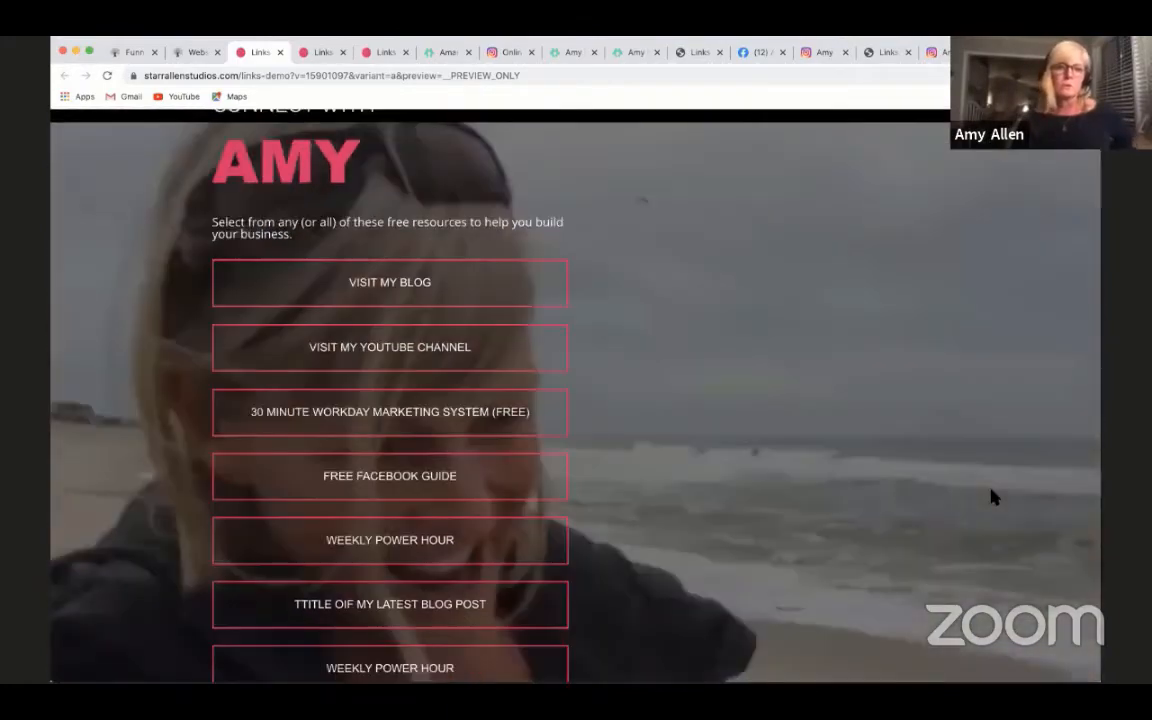
scroll(993, 497, down, 3)
scroll(993, 497, up, 1)
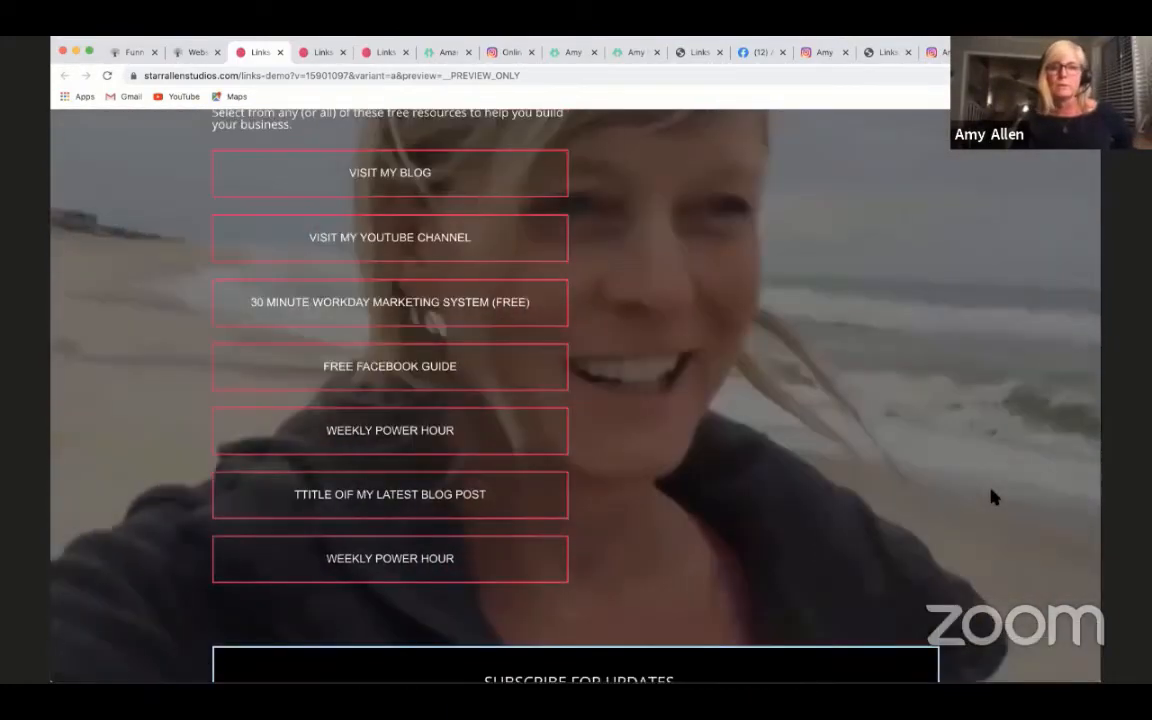
scroll(993, 497, up, 2)
scroll(993, 497, down, 5)
scroll(993, 497, up, 6)
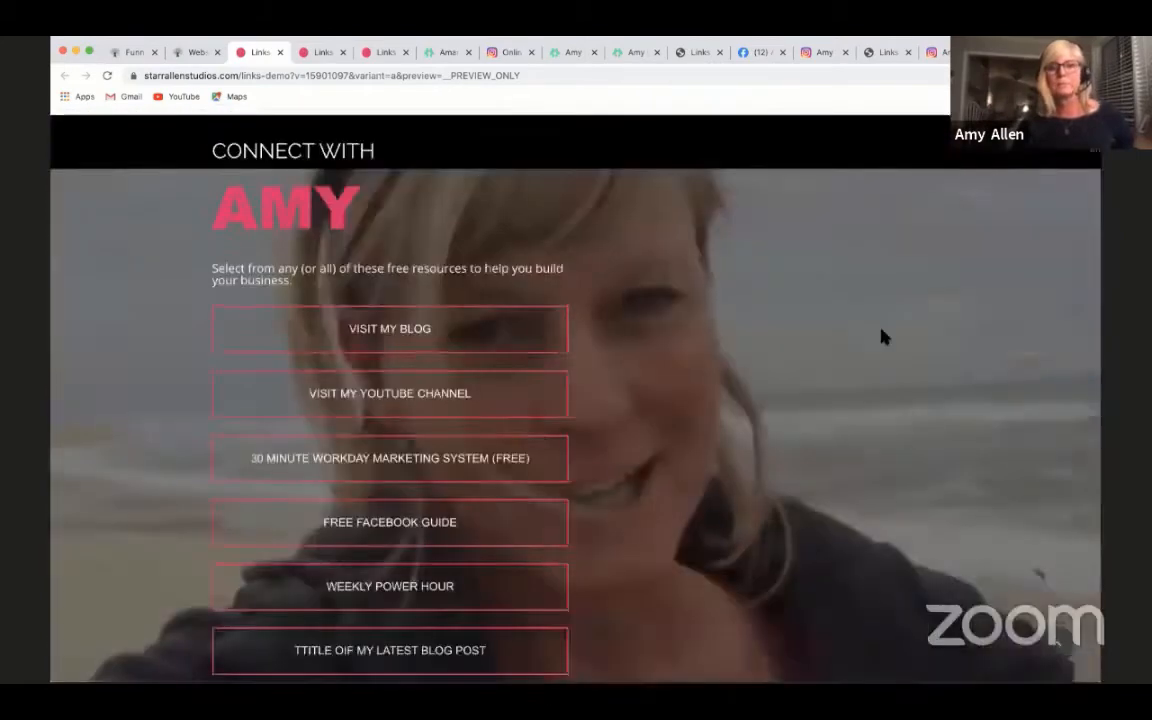
scroll(890, 350, down, 1)
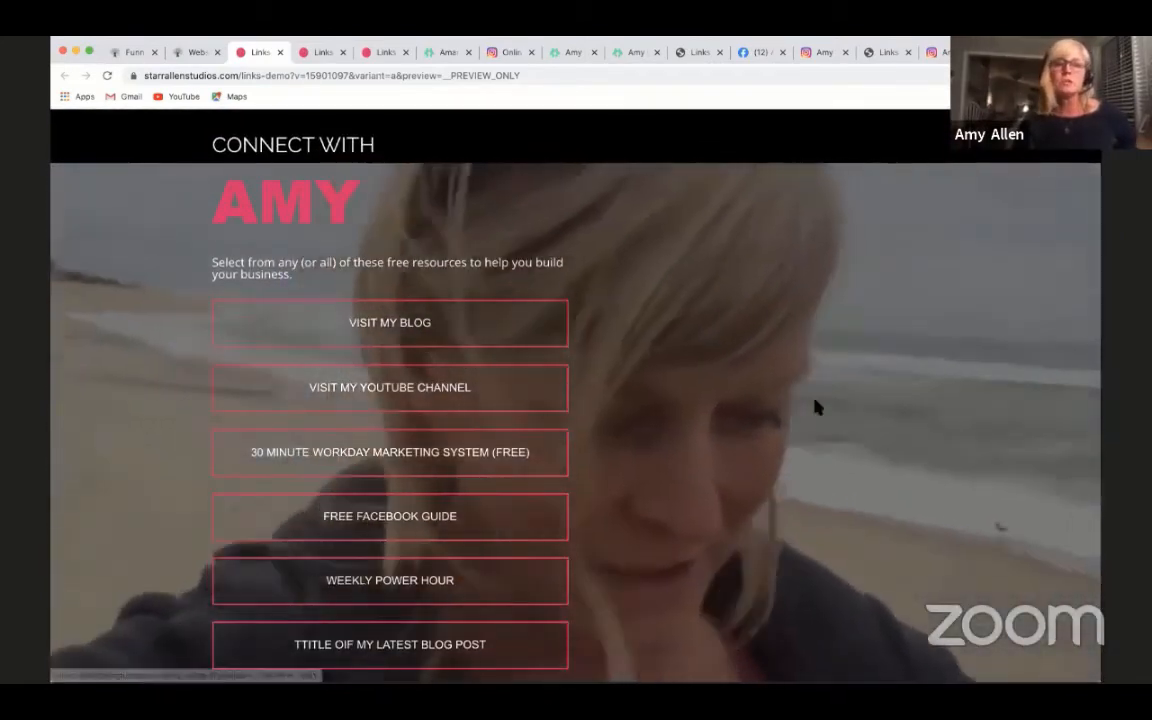
scroll(815, 407, down, 1)
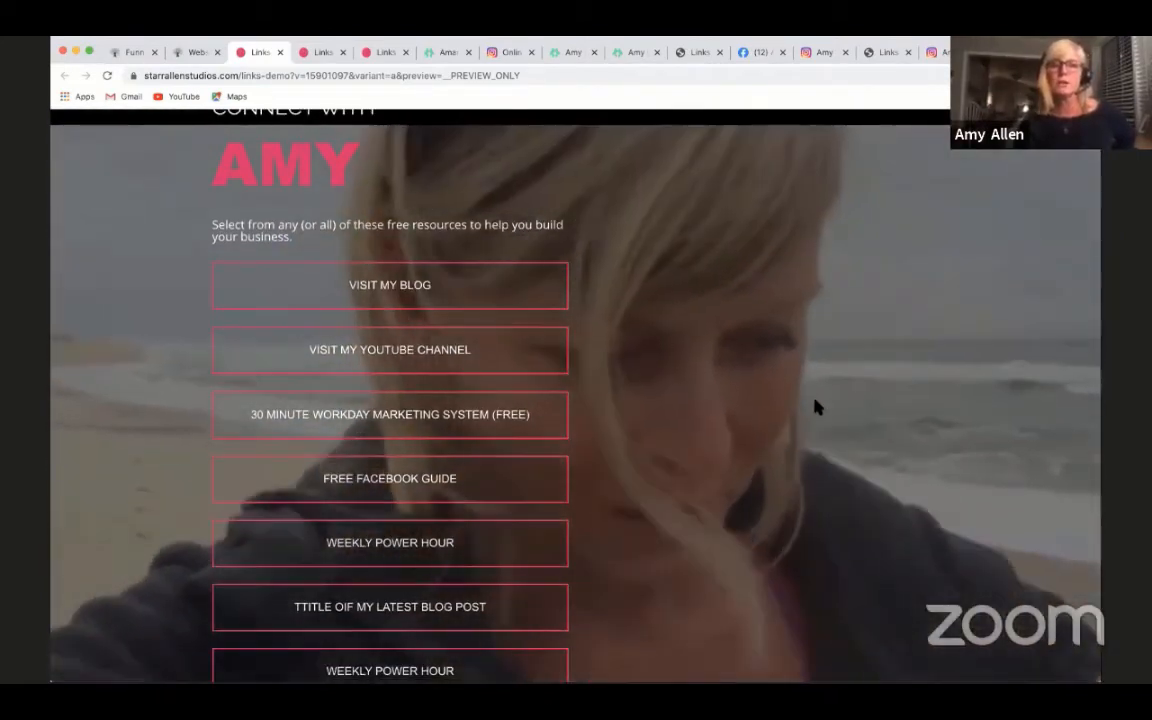
scroll(576, 396, up, 1)
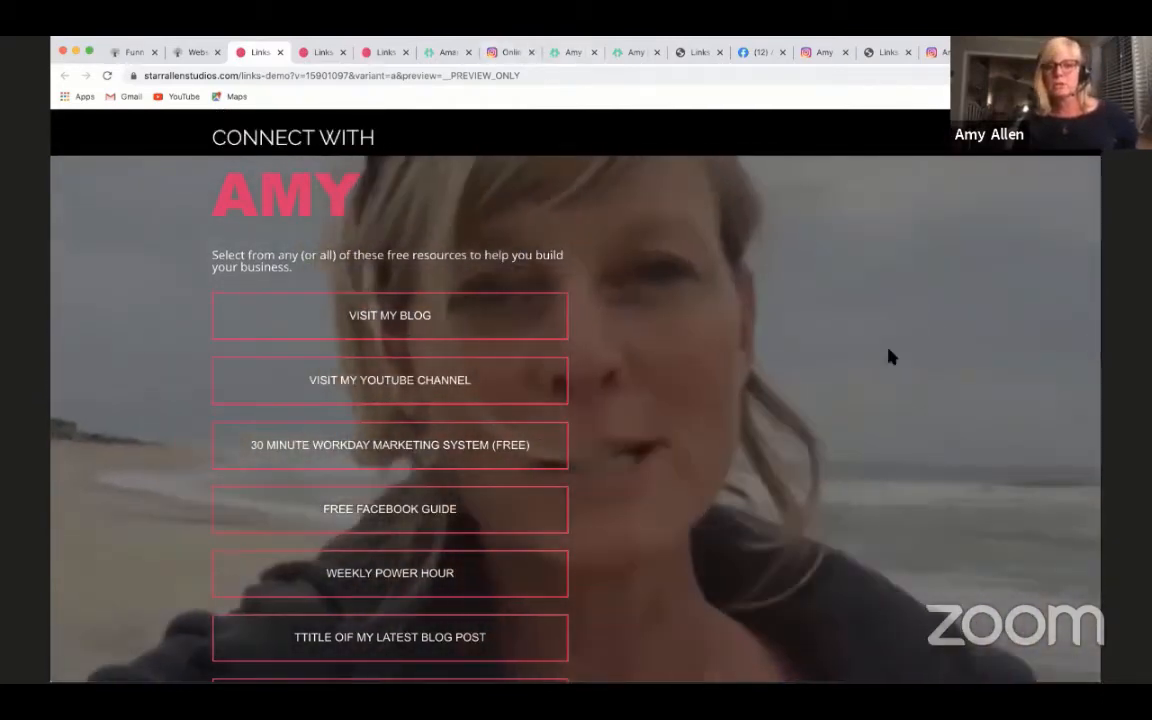
scroll(891, 357, down, 2)
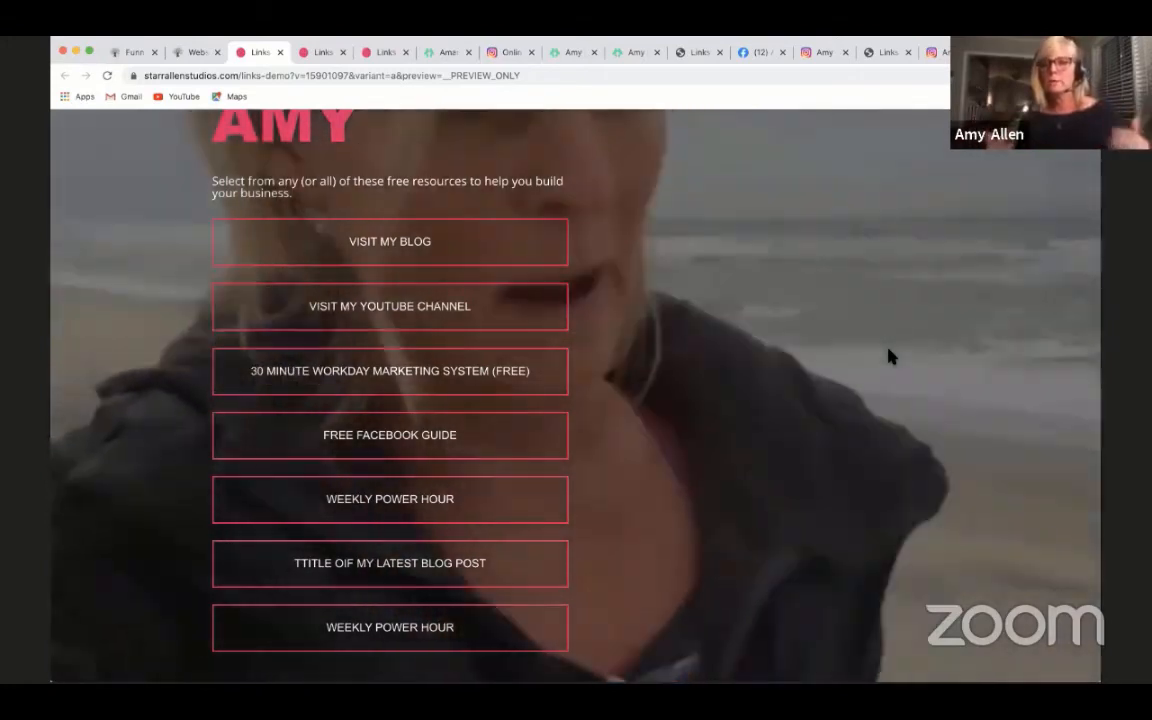
- Return from the preview to the builder and open the "Links demo 1" page from the funnel's step list
scroll(829, 360, up, 1)
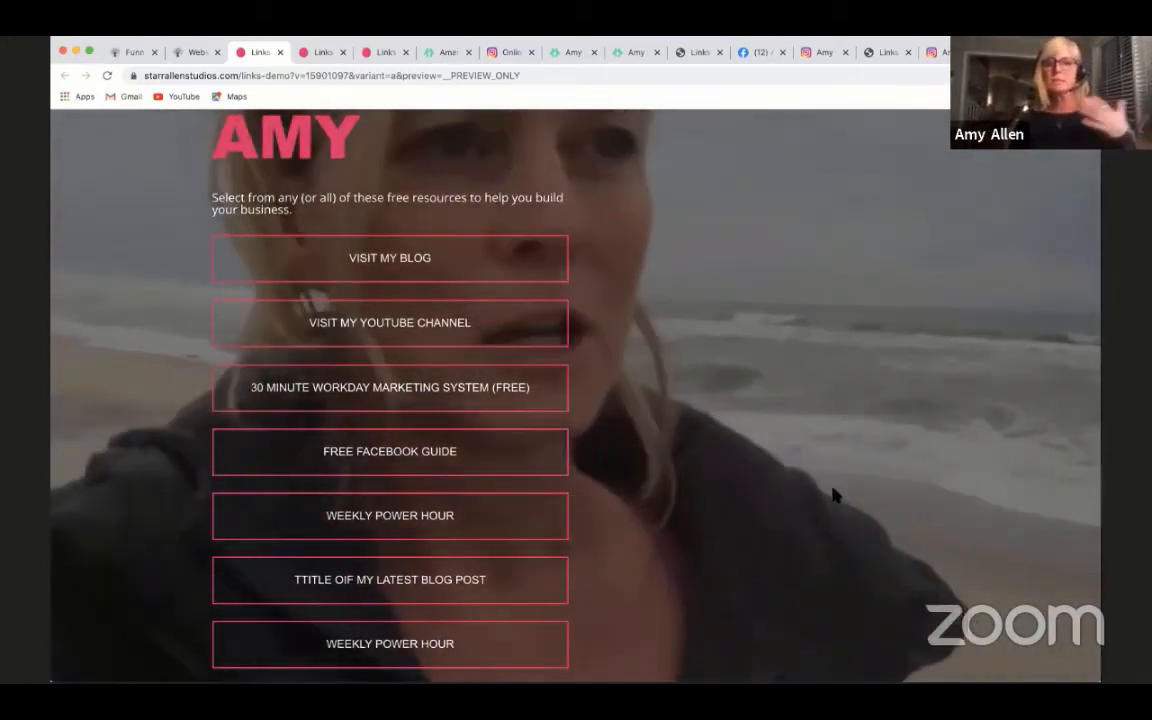
scroll(835, 495, up, 2)
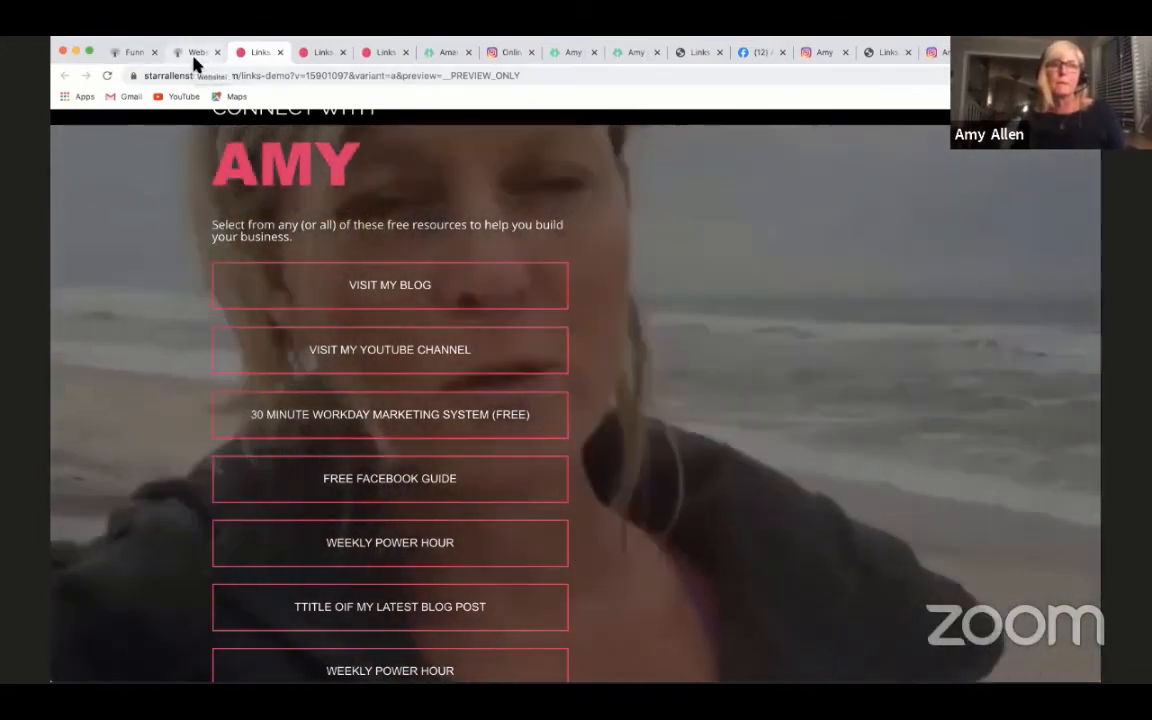
click(192, 53)
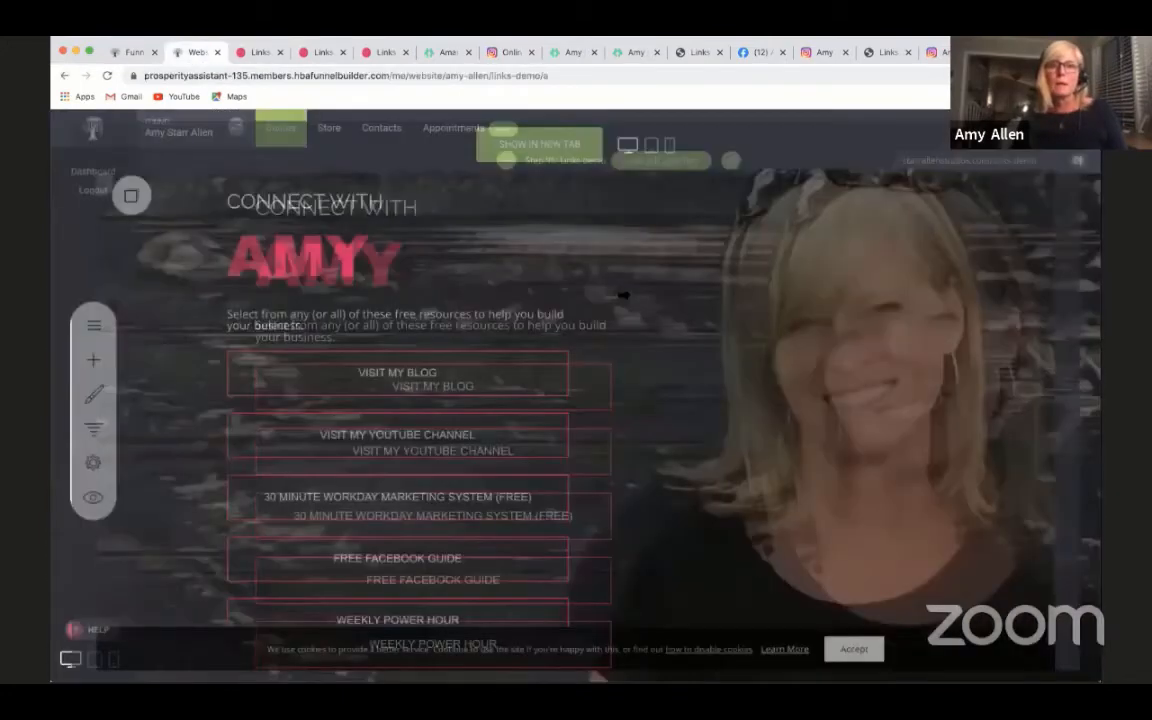
click(93, 428)
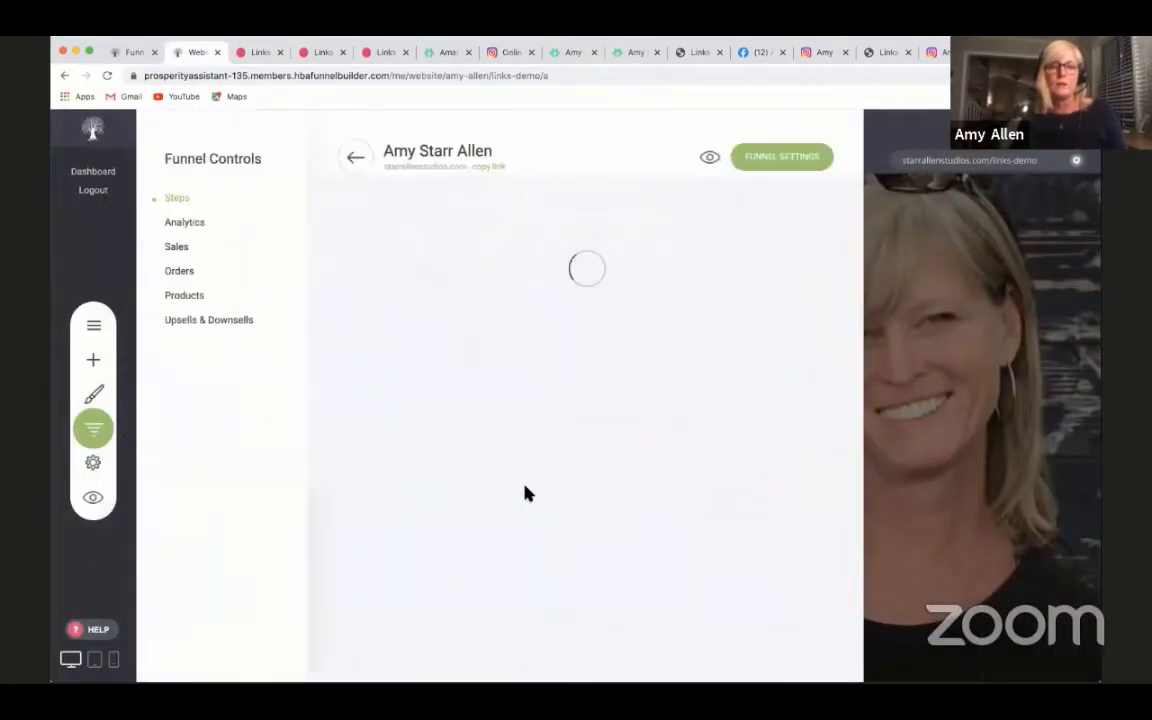
scroll(527, 493, down, 20)
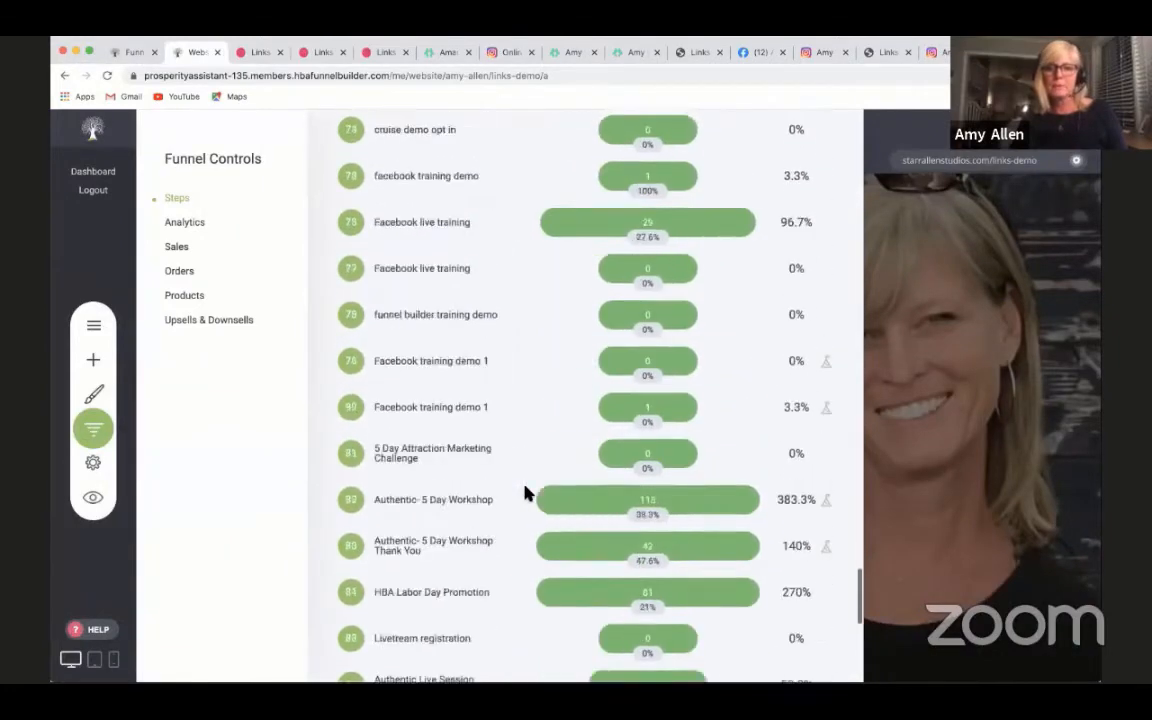
scroll(527, 493, down, 5)
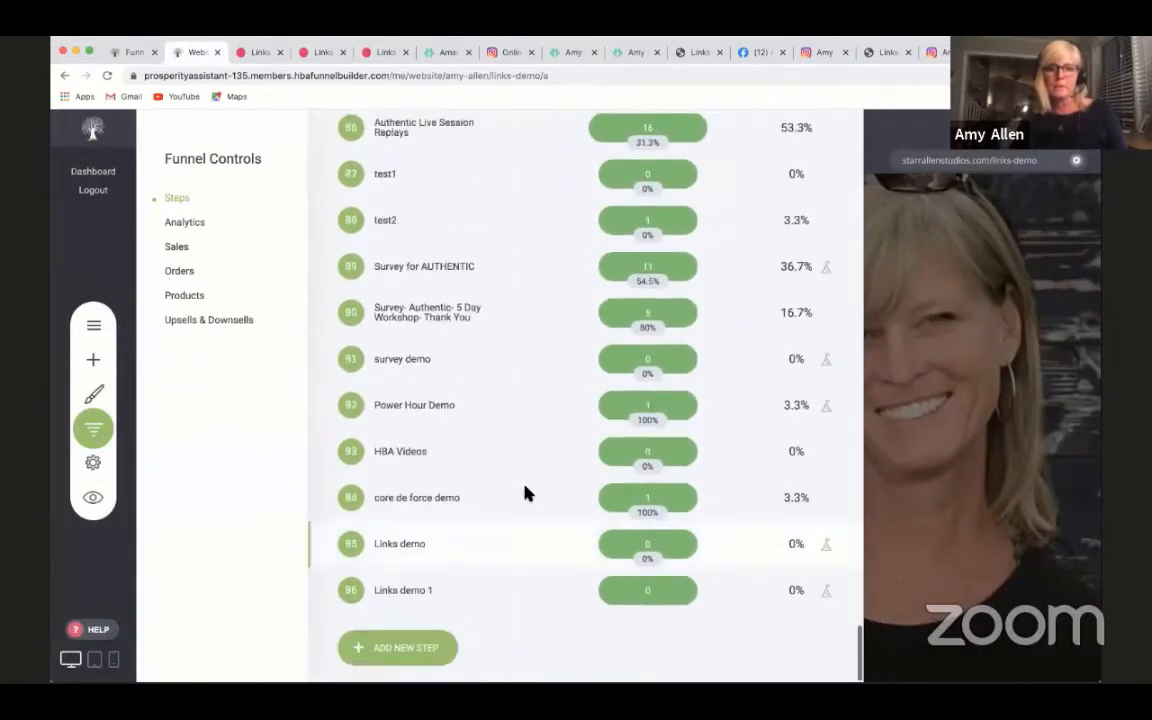
click(395, 598)
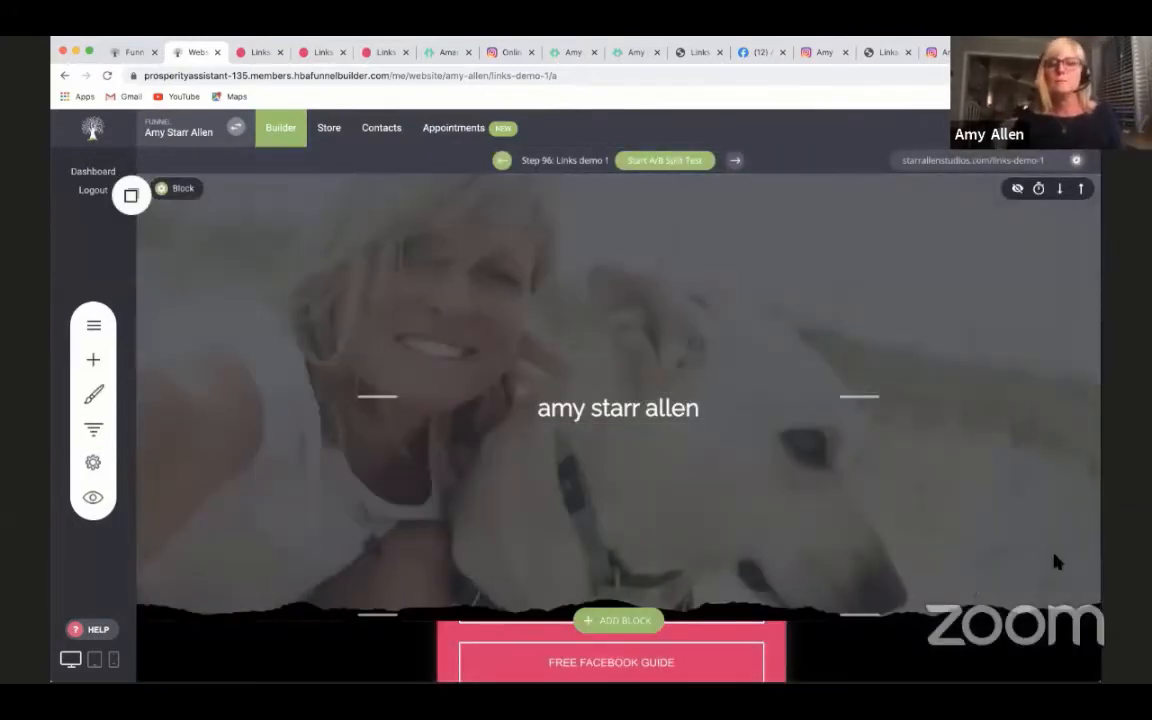
scroll(1056, 562, down, 4)
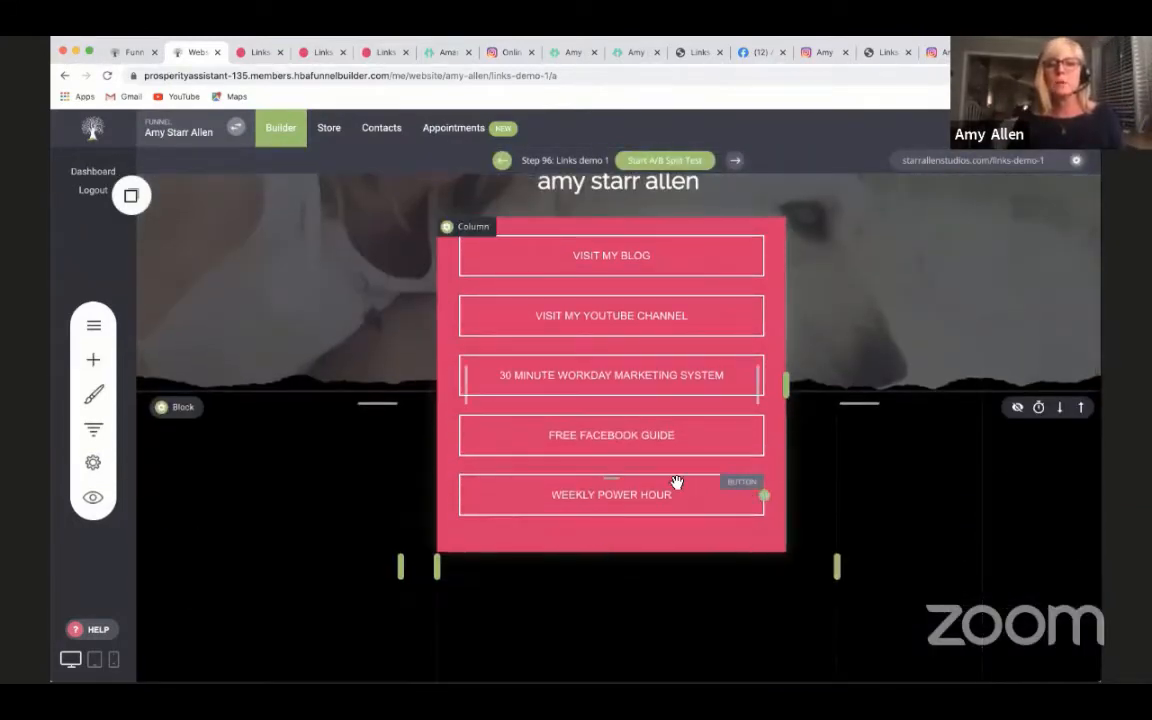
- Copy the Weekly Power Hour button, place the copy directly below the original, and tighten the spacing between them
click(624, 494)
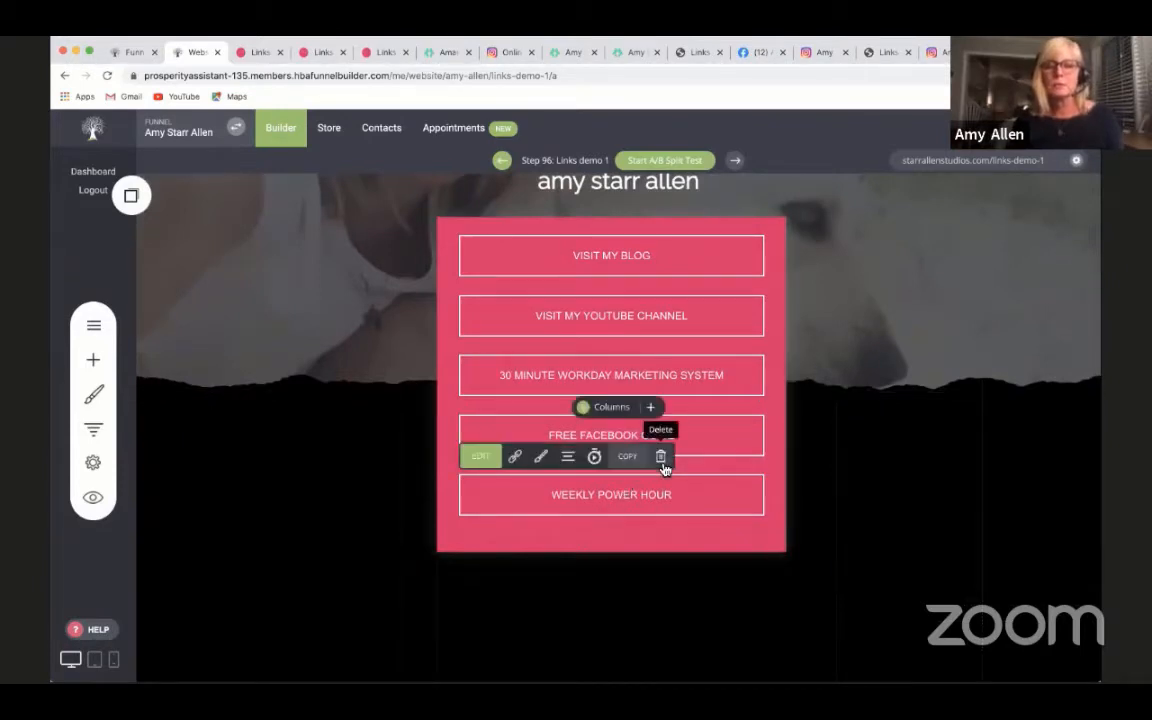
click(131, 196)
drag(188, 327, 612, 527)
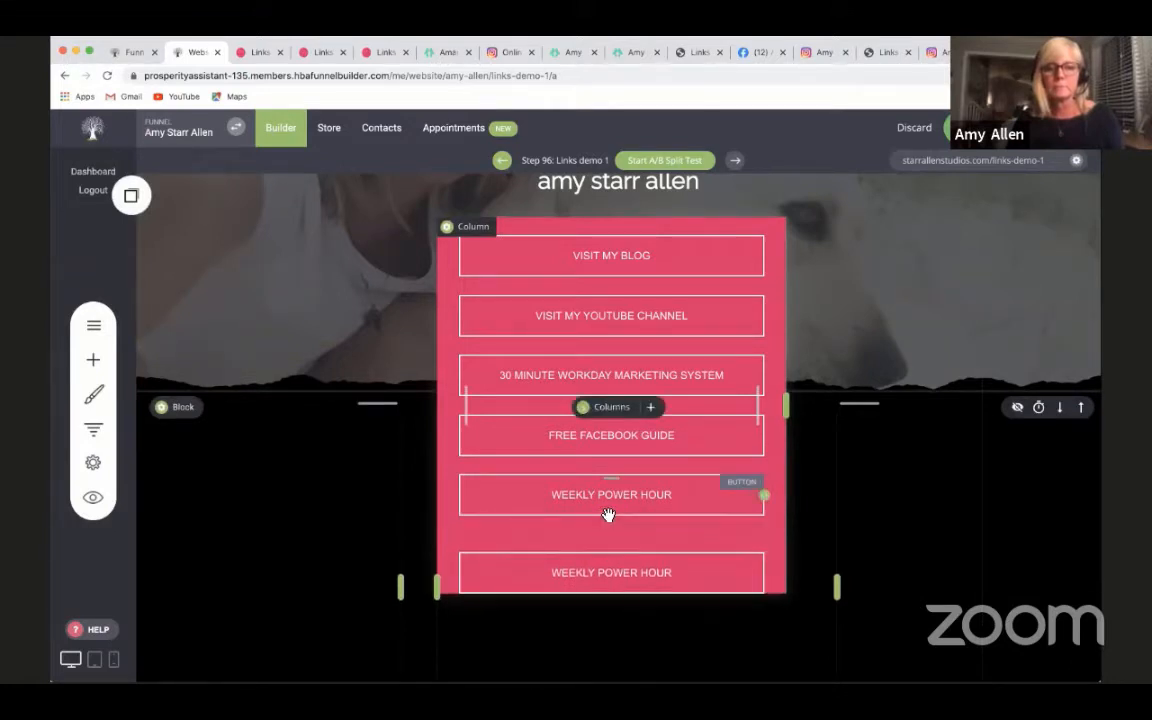
drag(611, 546, 611, 528)
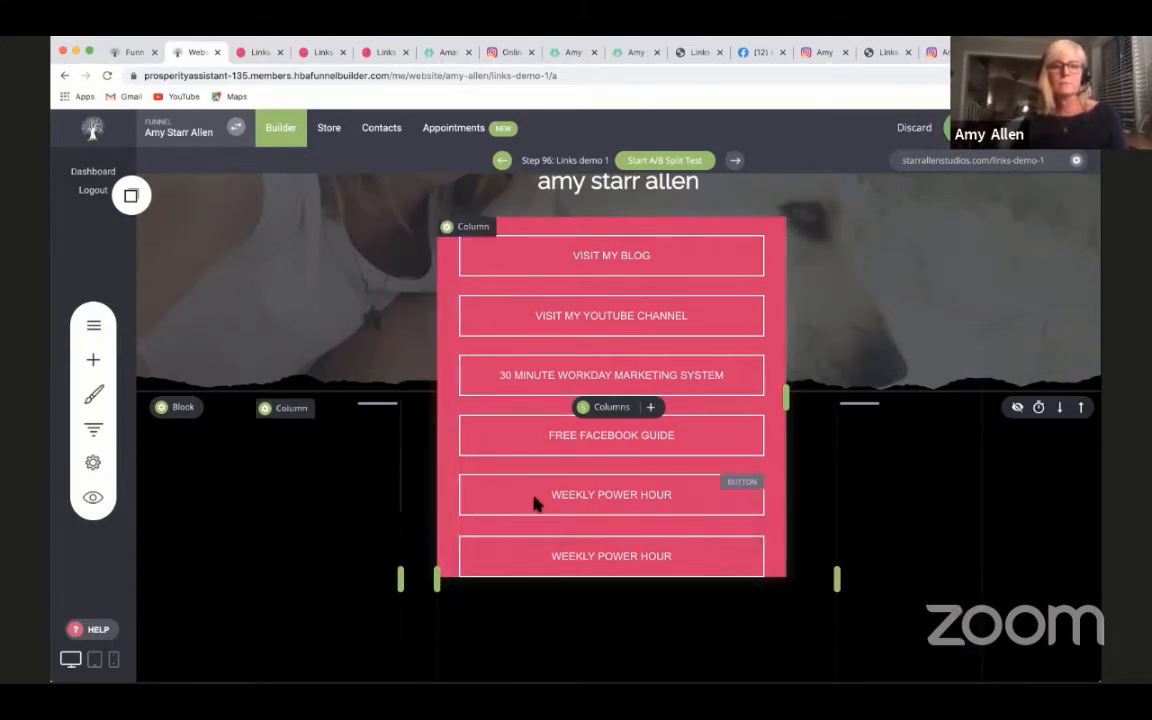
- Delete the copied Weekly Power Hour button at the end of the pink column
click(541, 559)
click(660, 517)
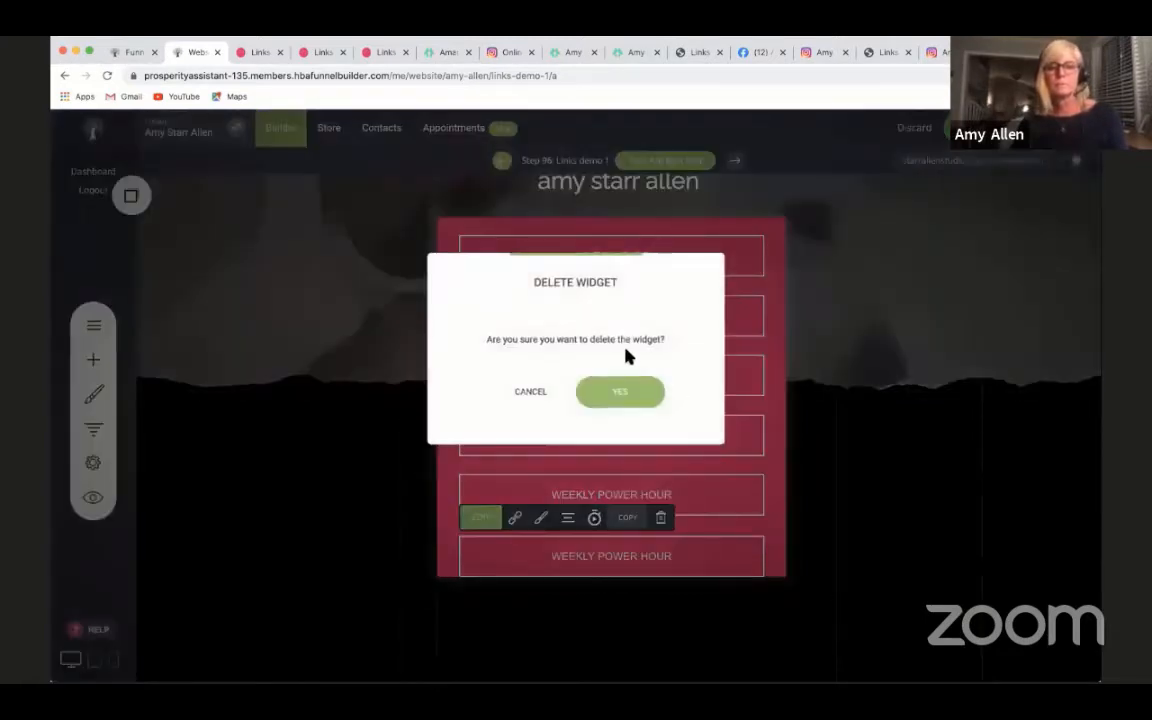
click(620, 392)
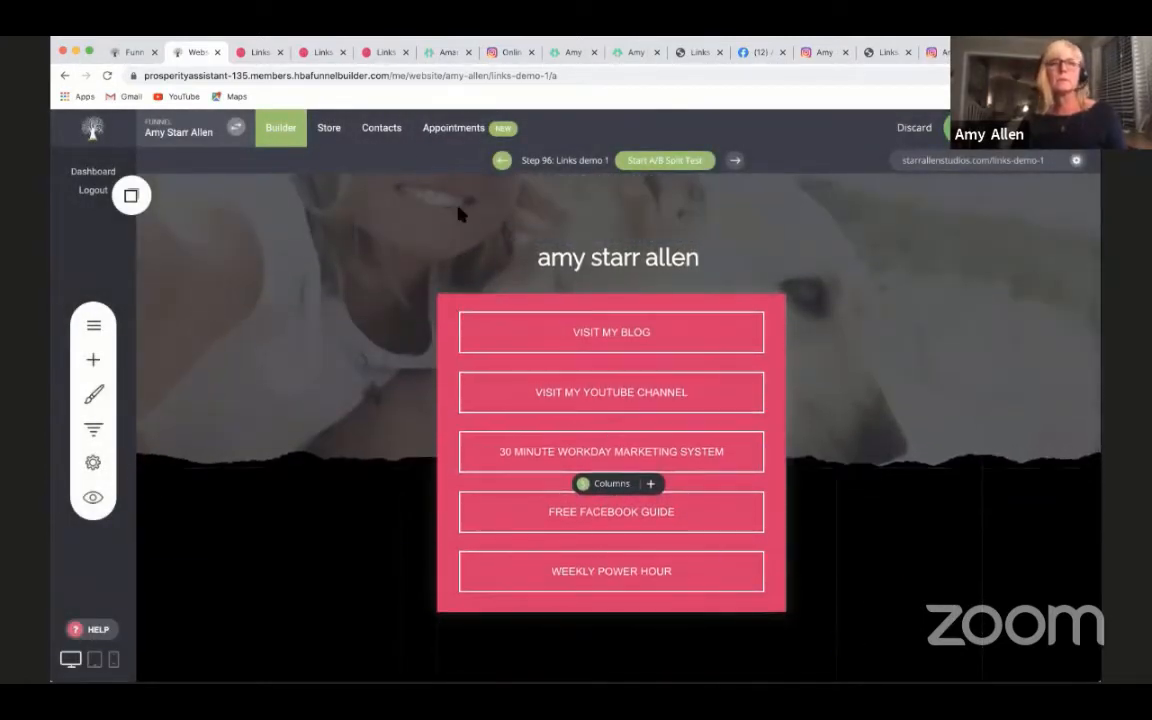
- Examine the Links demo 1 preview, from the photo header and link buttons down to the Subscribe for Updates form
click(365, 55)
click(321, 51)
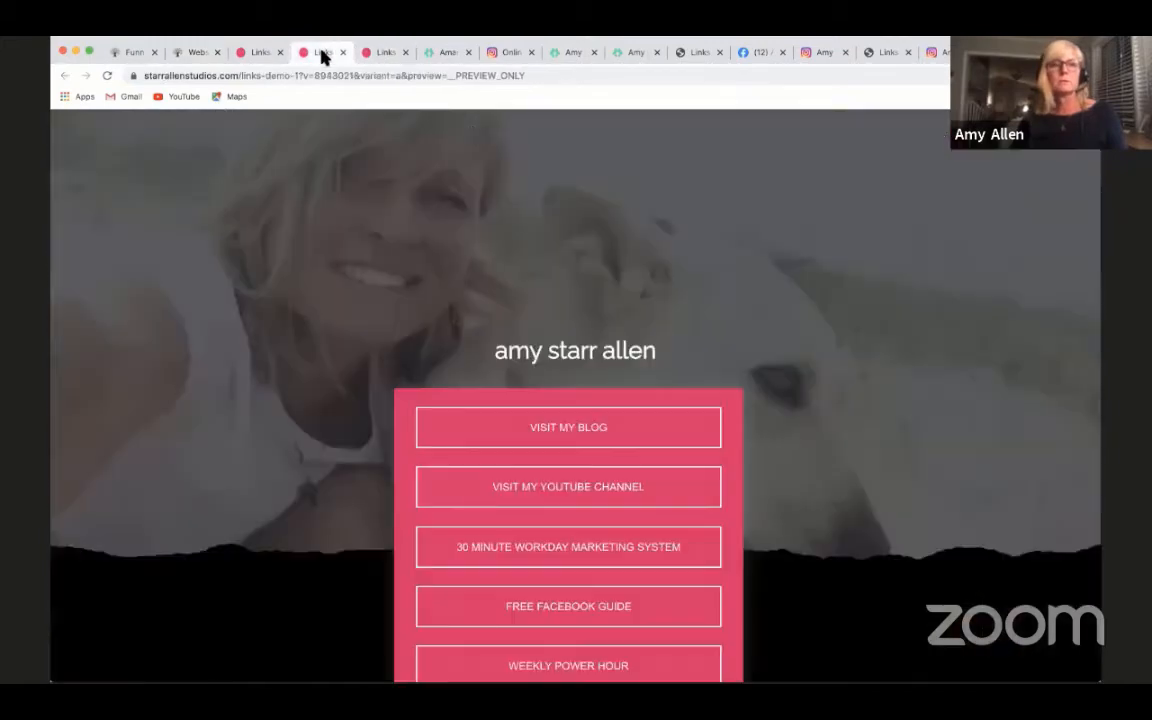
scroll(663, 352, down, 3)
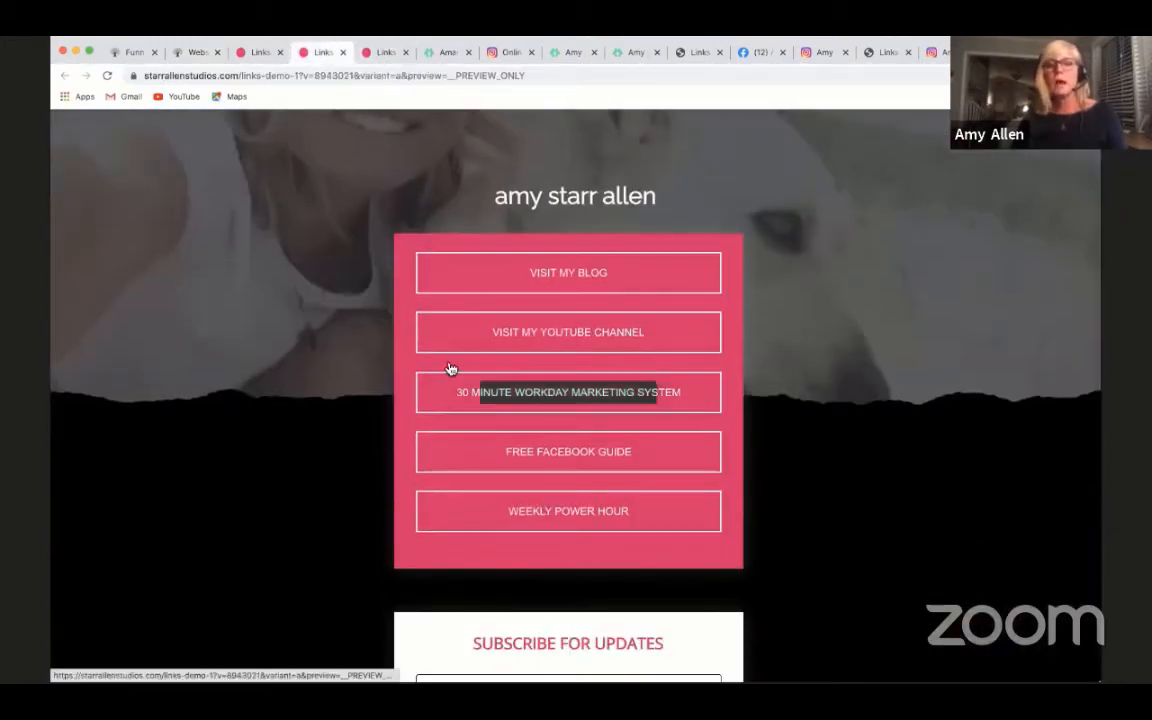
scroll(874, 474, up, 3)
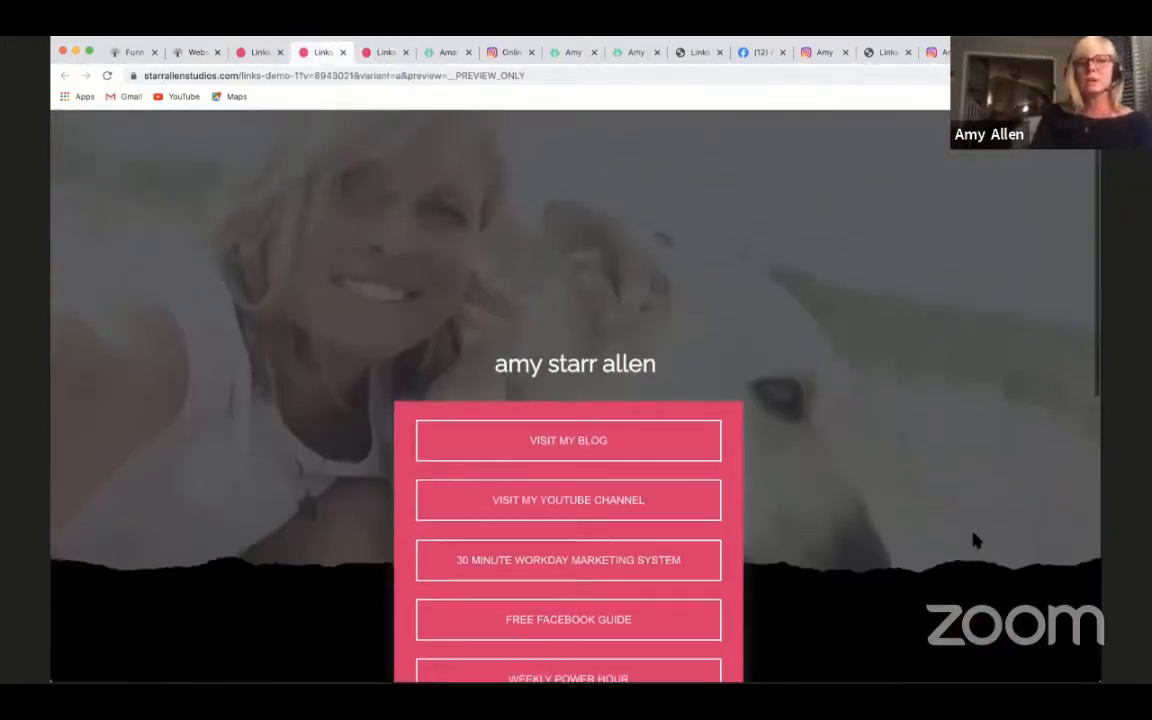
scroll(575, 400, down, 1)
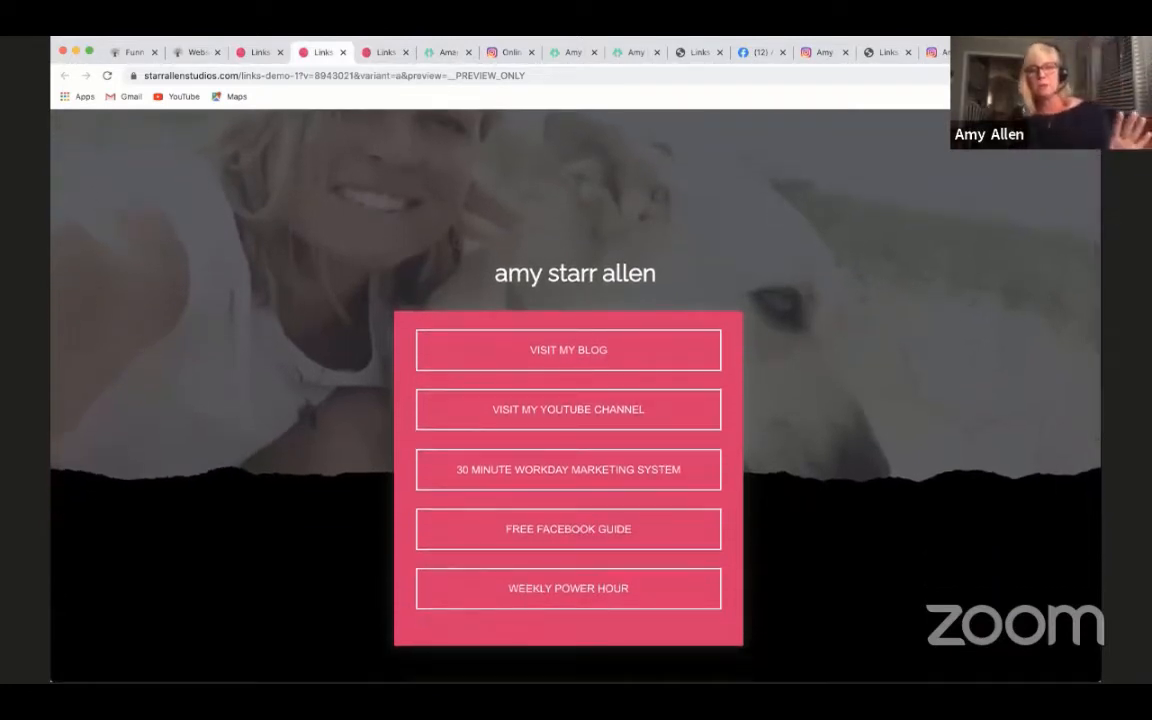
scroll(575, 400, up, 1)
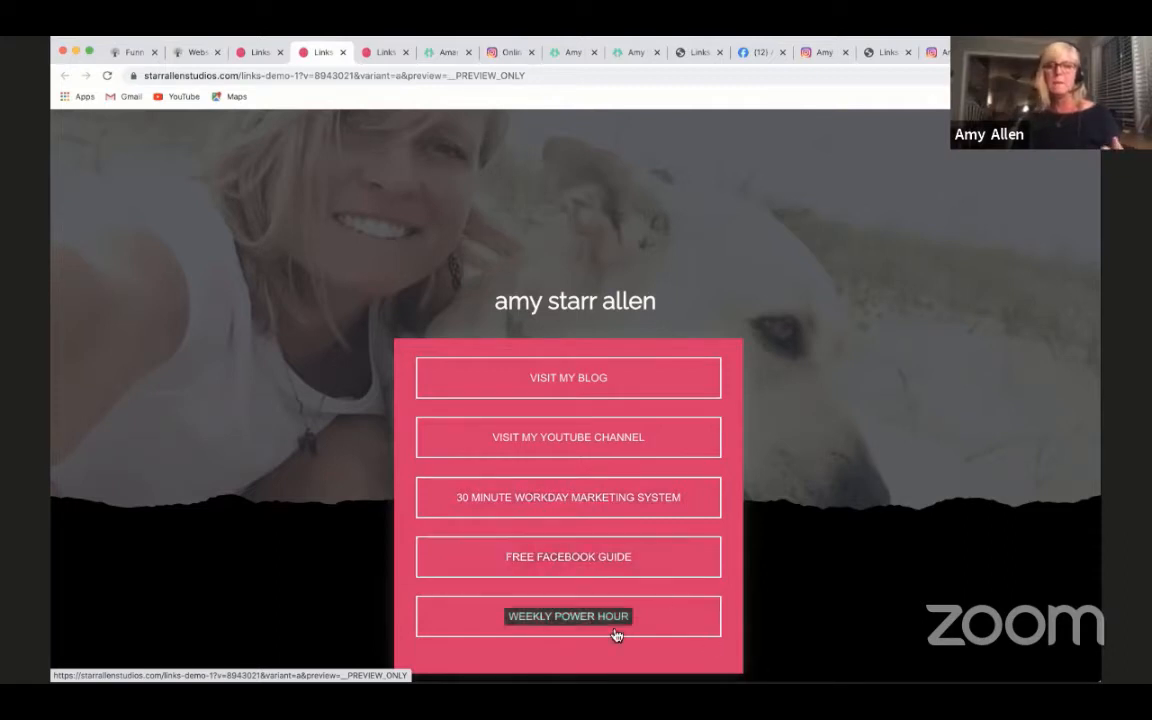
scroll(570, 400, down, 2)
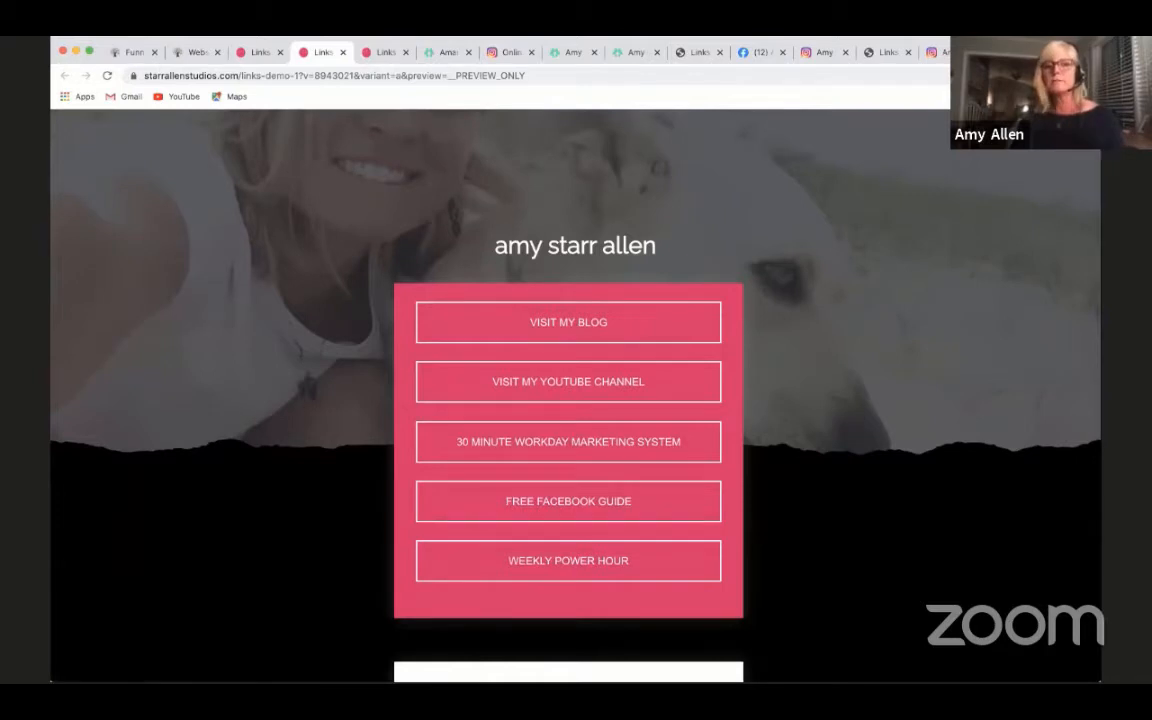
scroll(612, 630, down, 5)
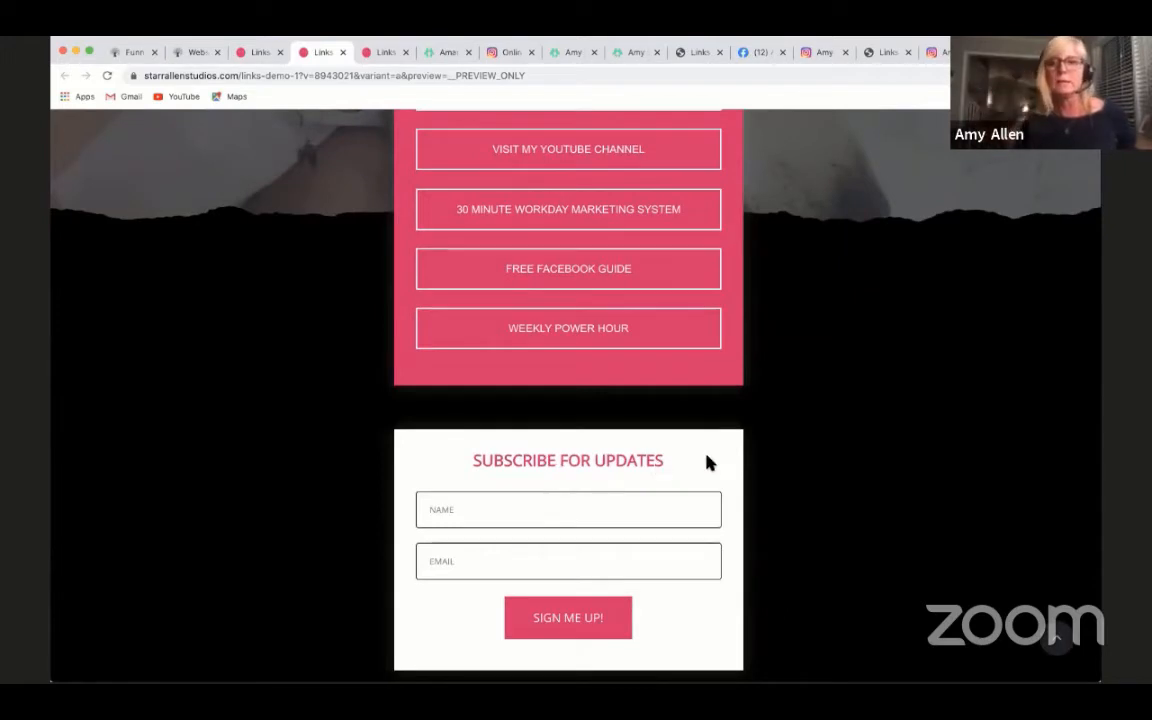
scroll(700, 450, down, 1)
scroll(617, 535, up, 5)
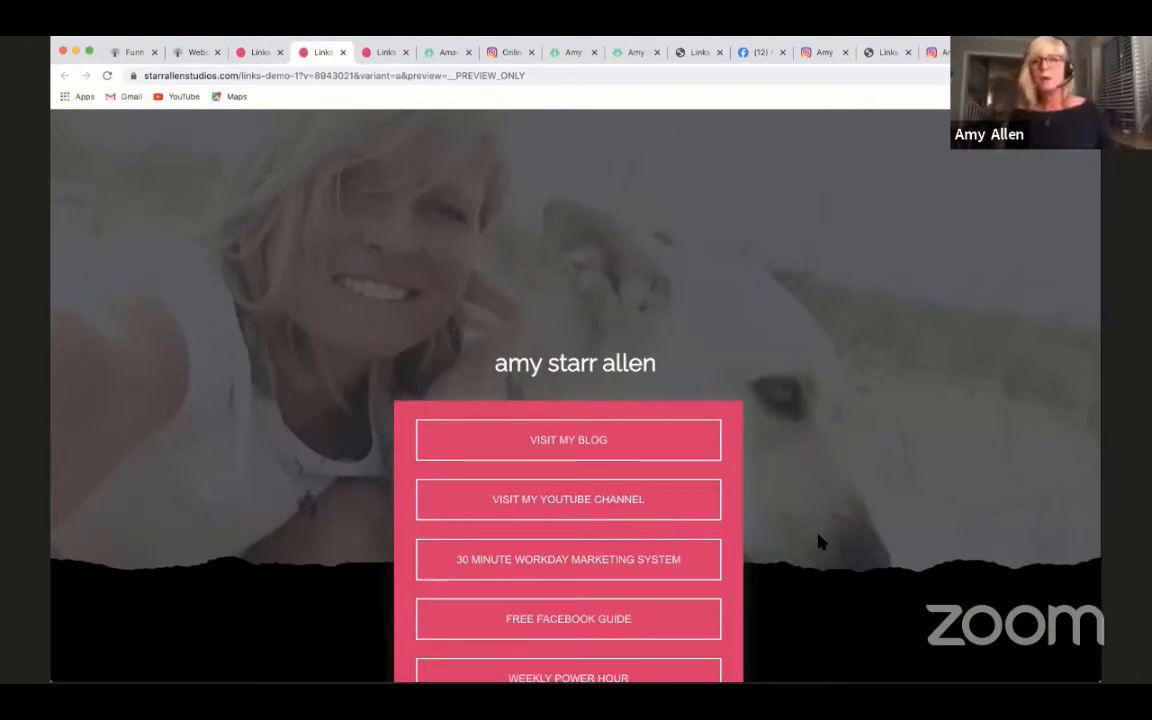
scroll(893, 500, down, 1)
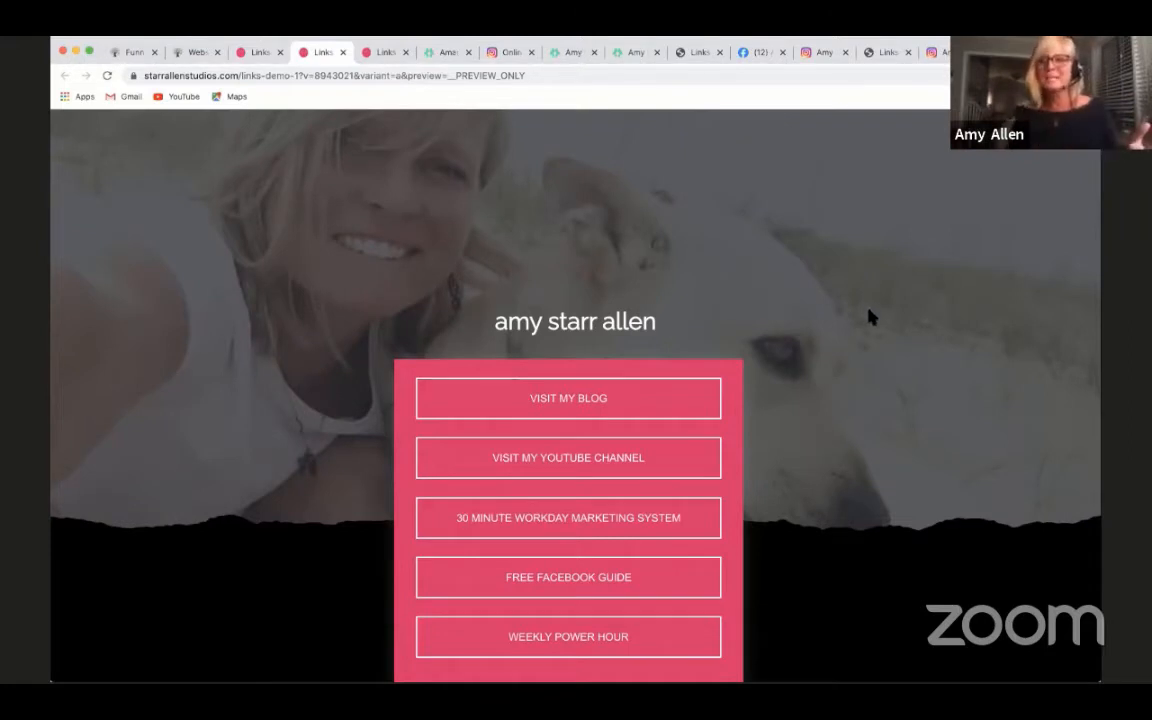
scroll(912, 366, down, 1)
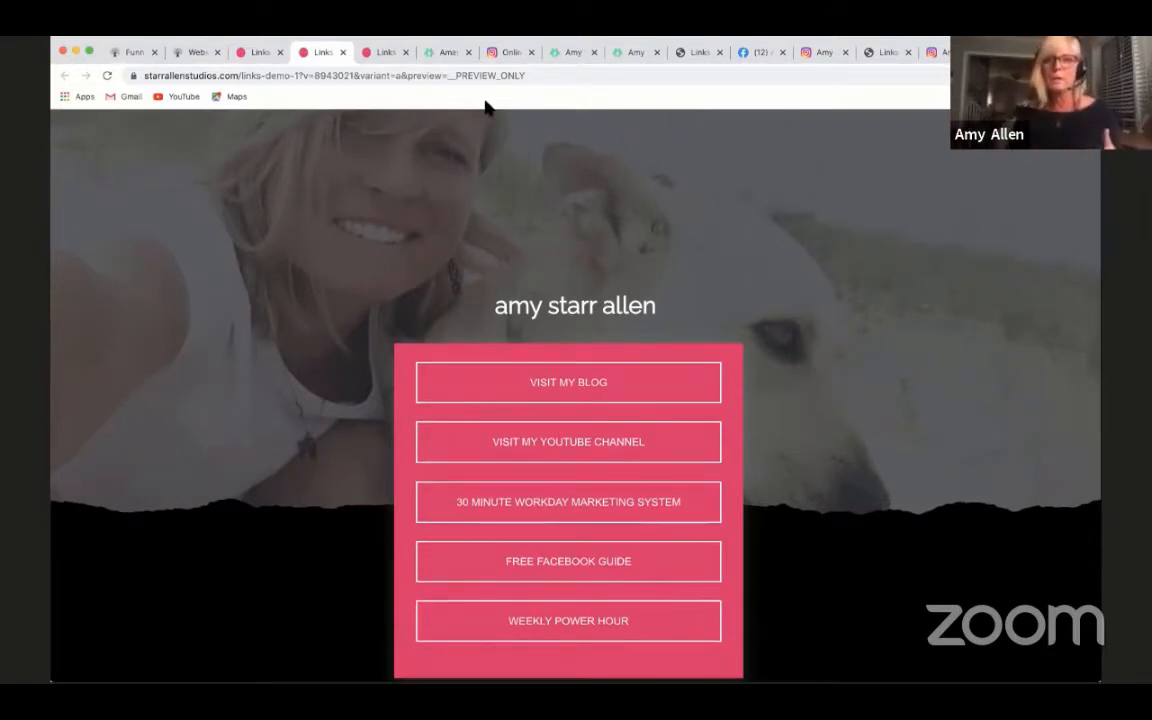
- Compare the black Linktree page with pink-outlined buttons against the Links demo and Links demo 1 previews
click(446, 53)
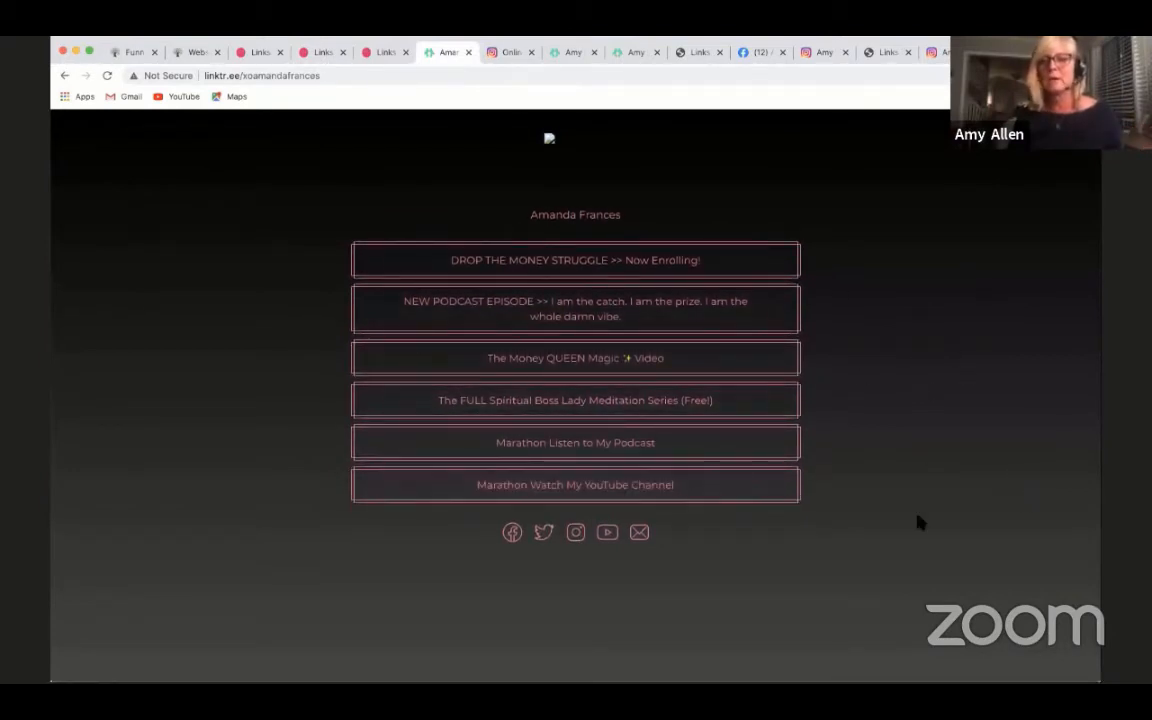
scroll(920, 522, down, 1)
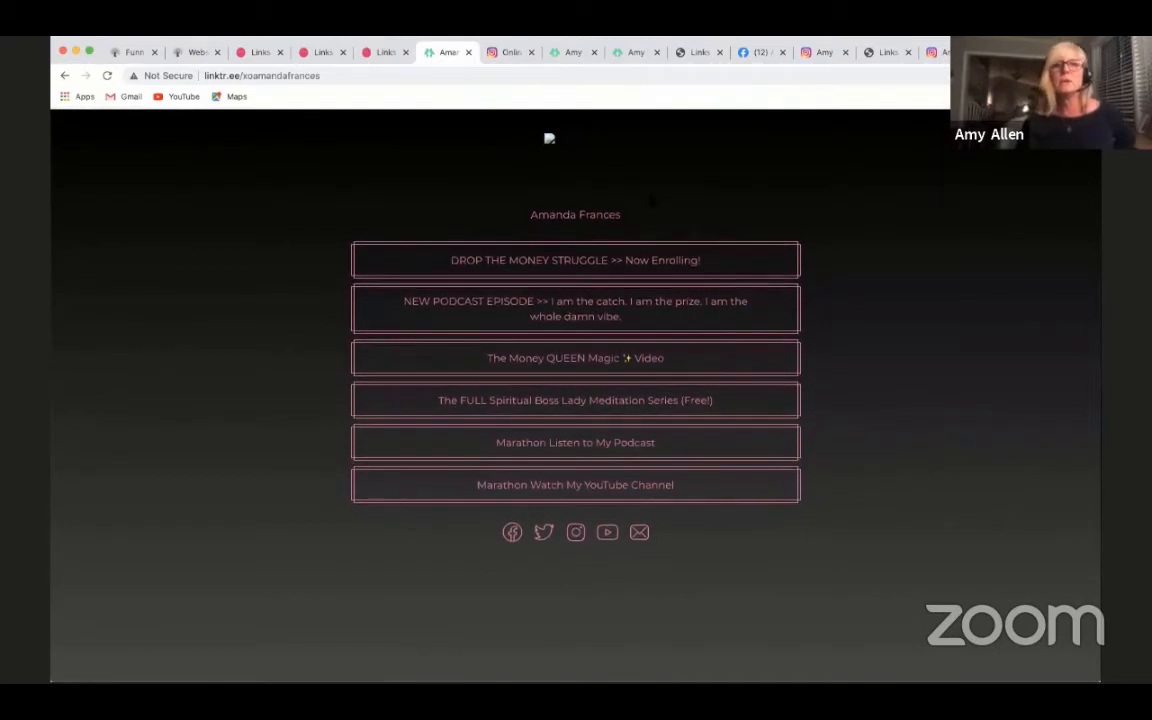
click(378, 52)
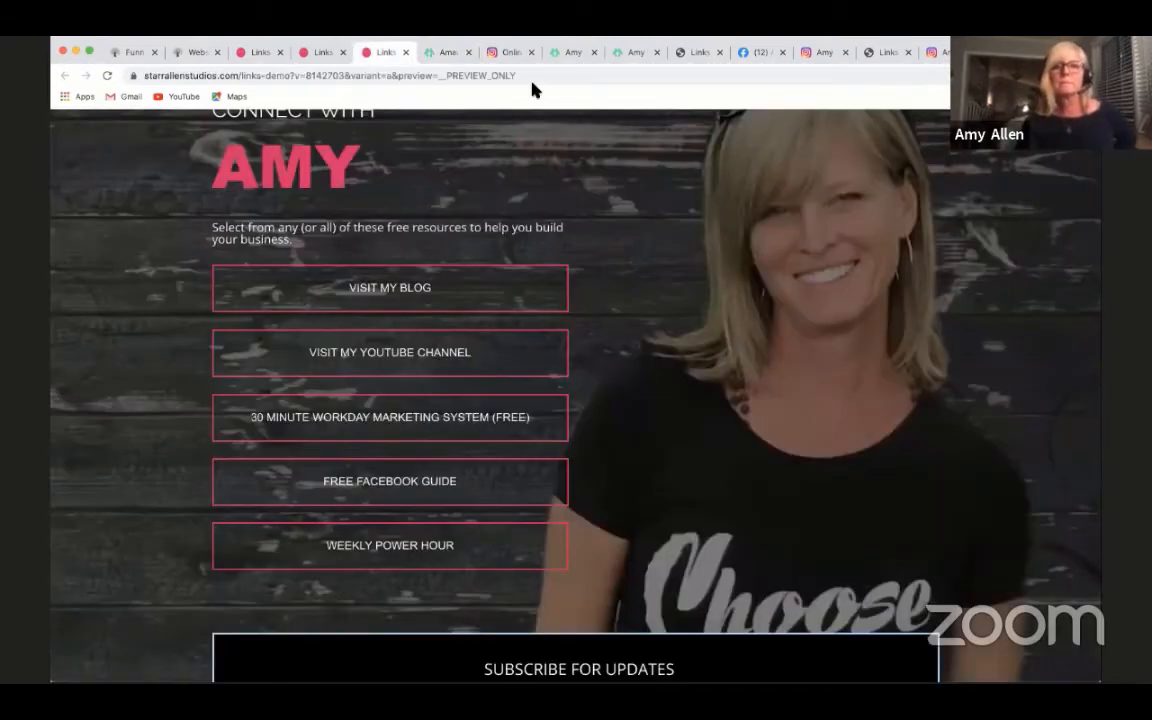
click(320, 50)
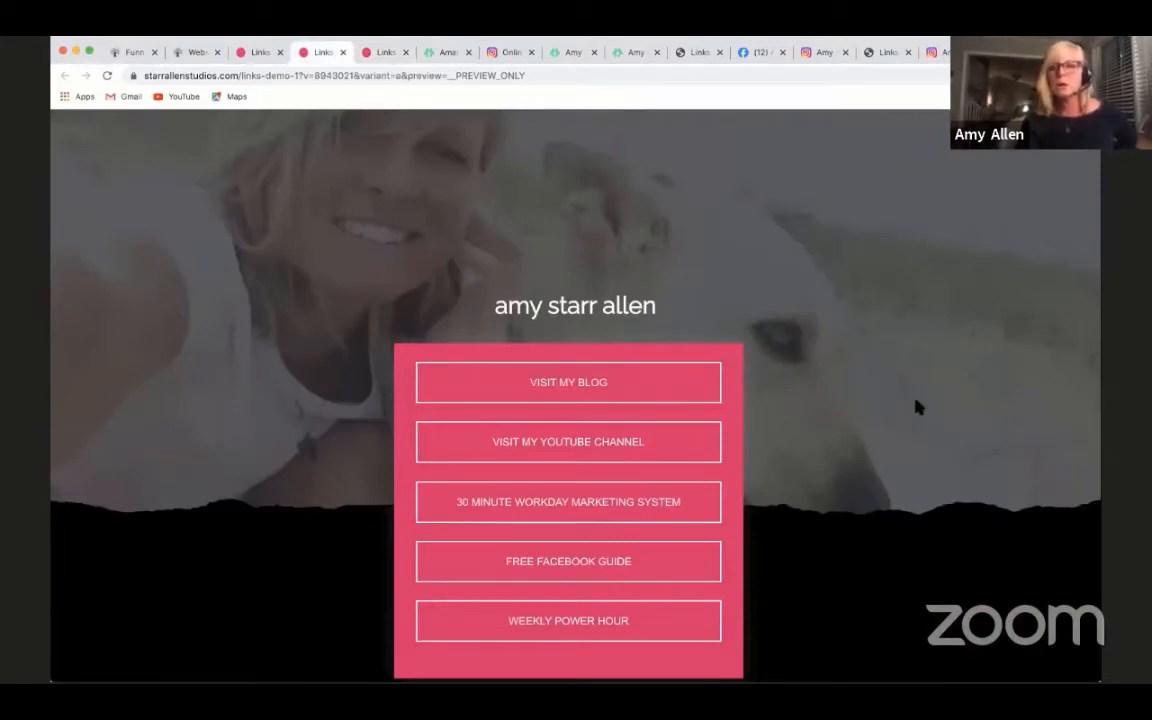
scroll(918, 404, up, 1)
scroll(918, 404, down, 1)
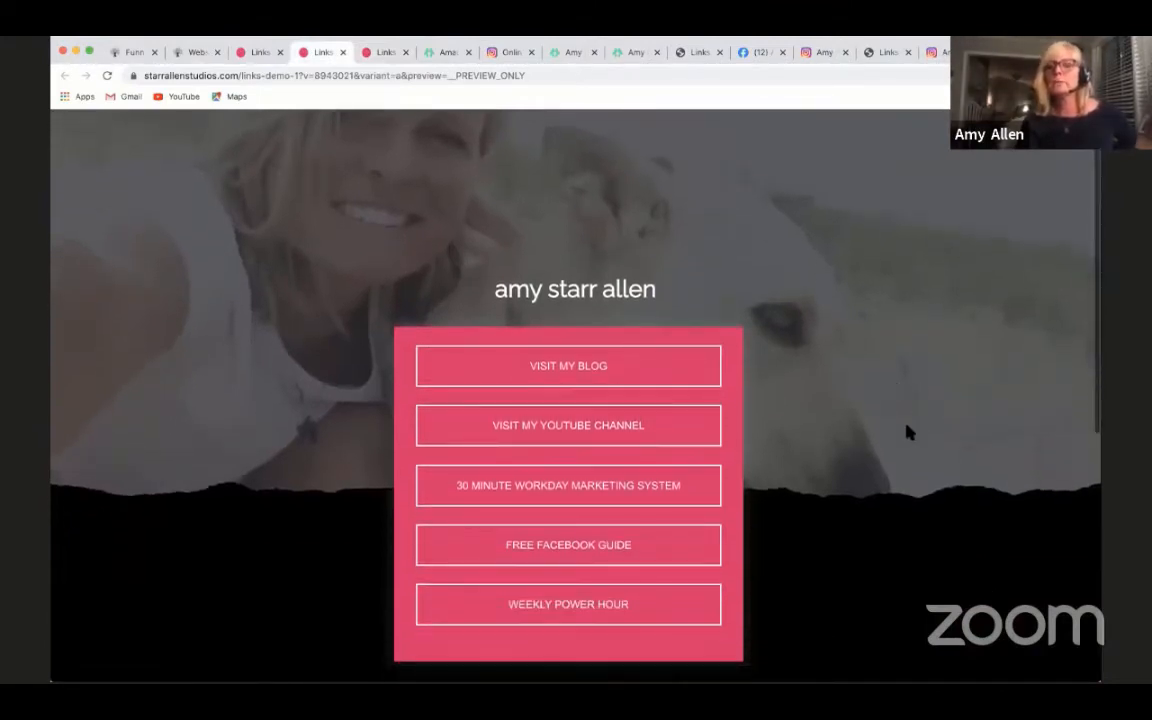
scroll(905, 428, up, 1)
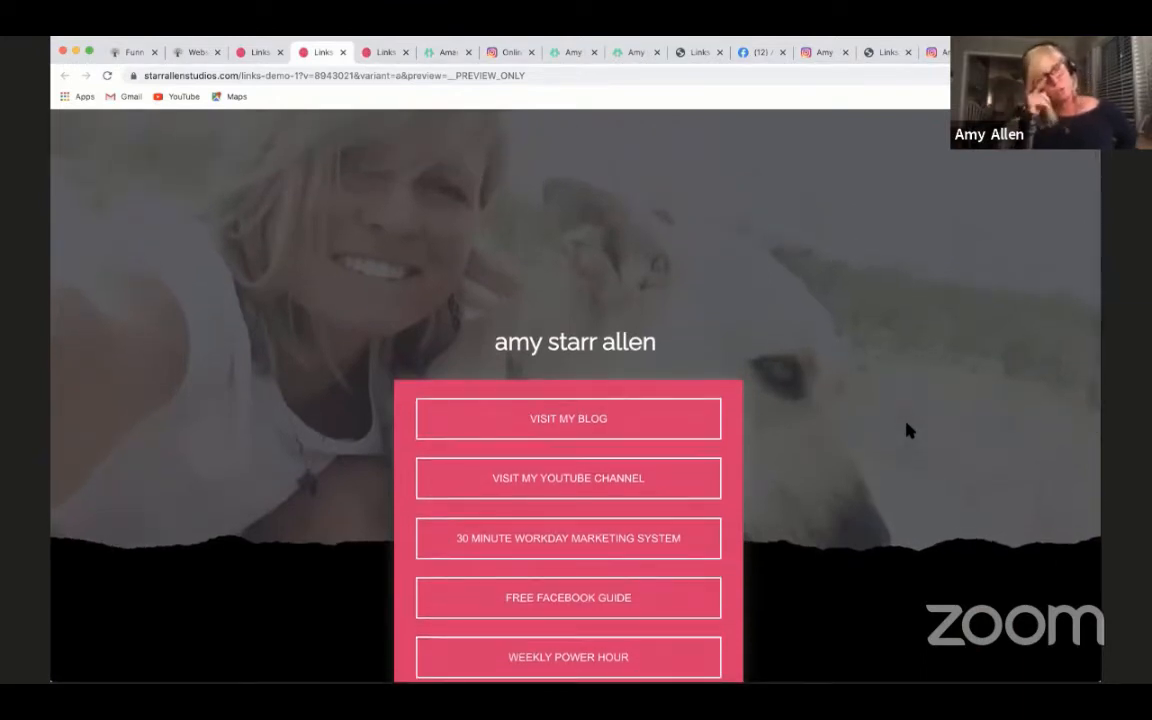
scroll(913, 357, down, 1)
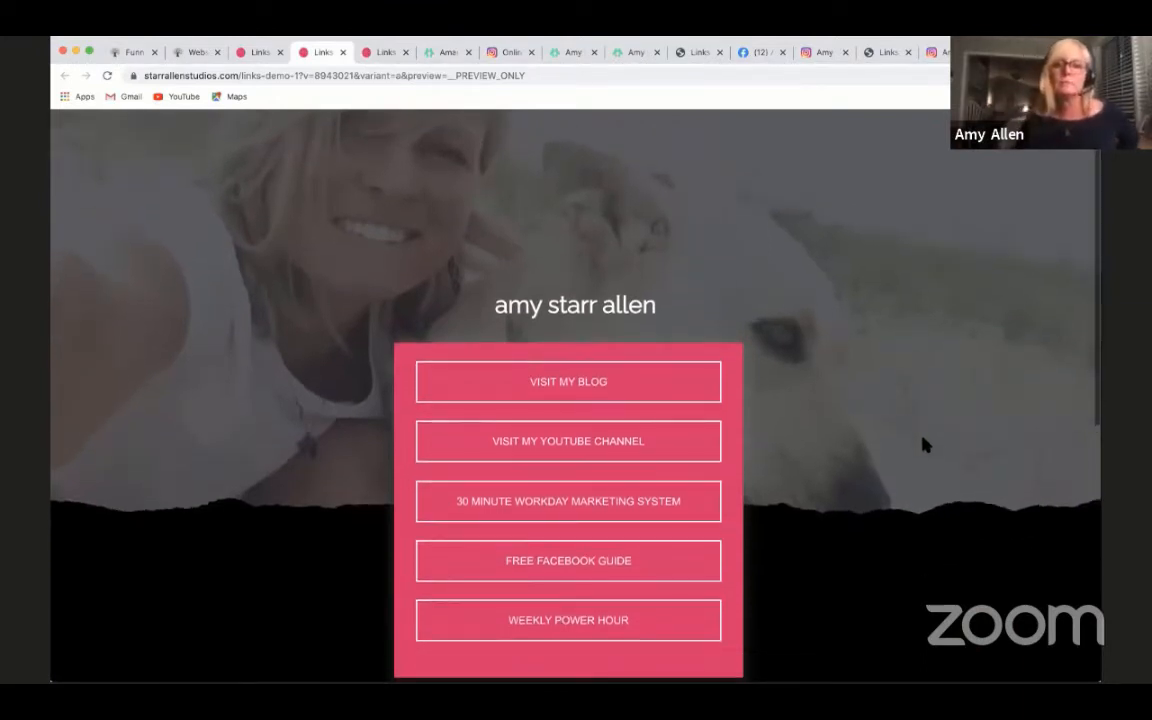
scroll(924, 445, up, 1)
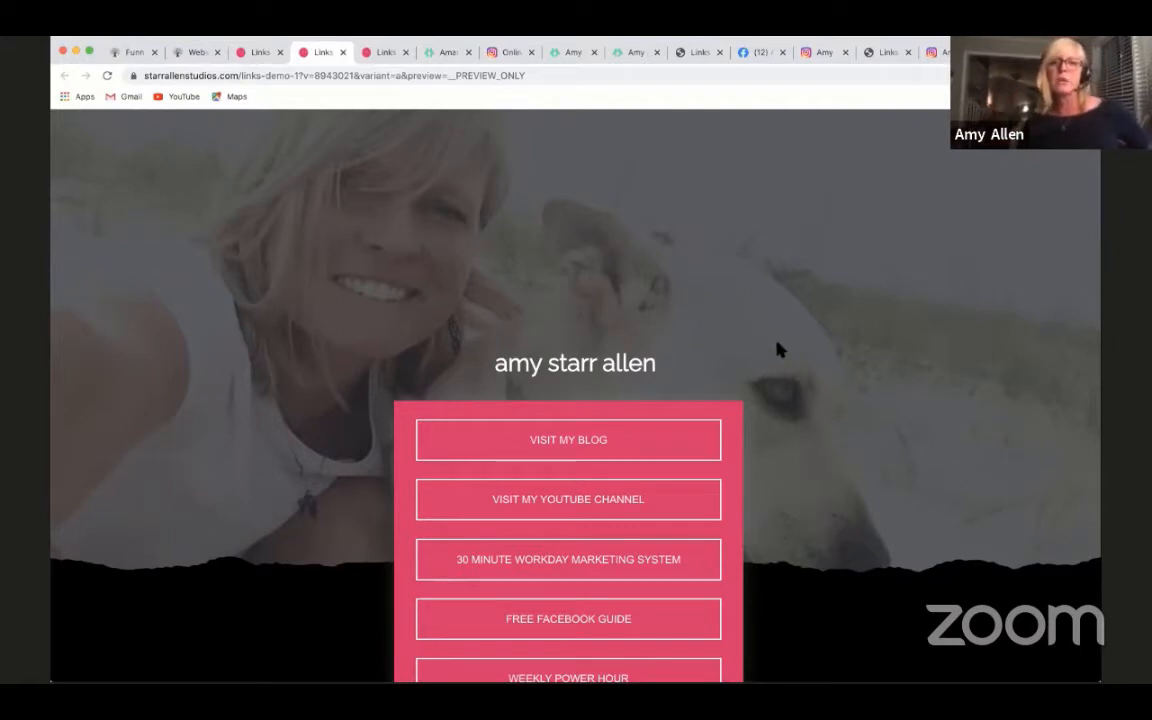
scroll(777, 345, down, 2)
scroll(892, 410, down, 1)
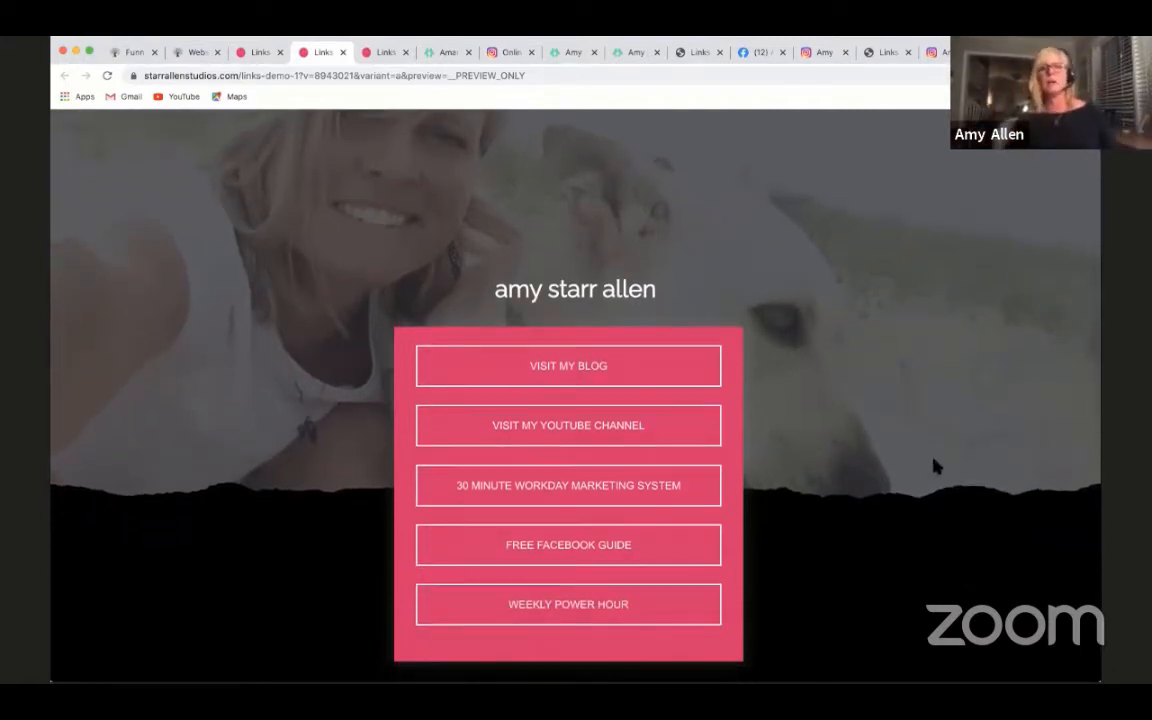
scroll(933, 465, up, 3)
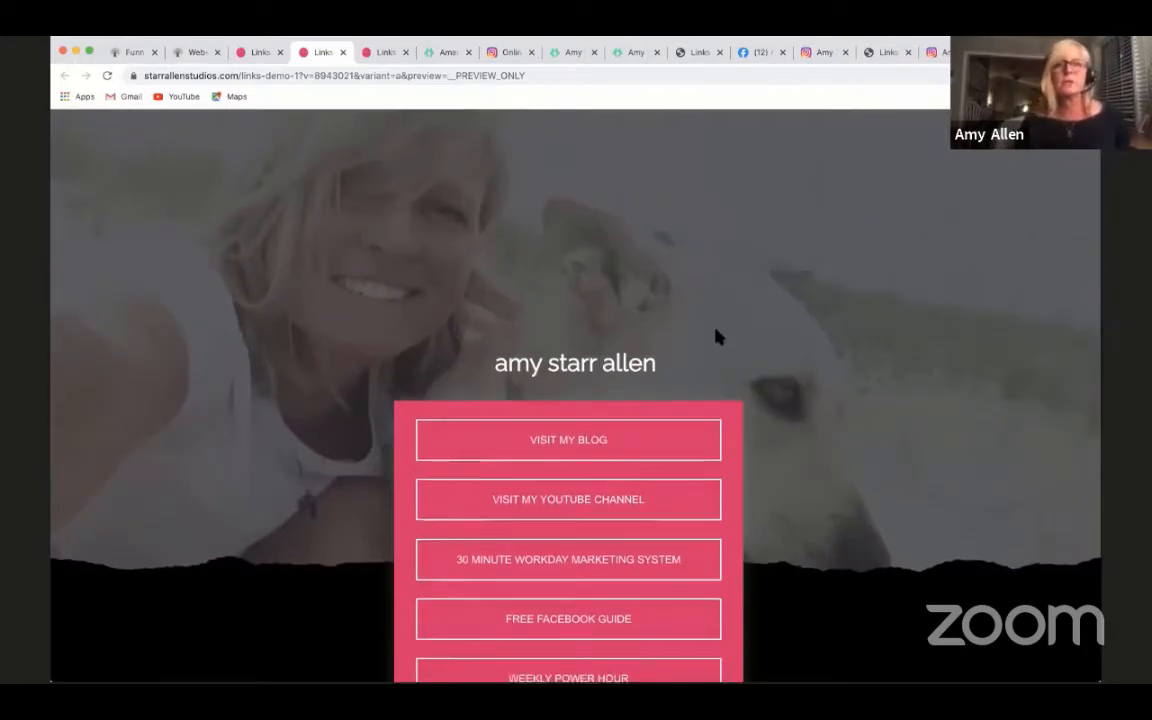
- Return to the Links demo 1 page in the builder and view the photo header block's container settings
click(193, 52)
scroll(289, 330, up, 4)
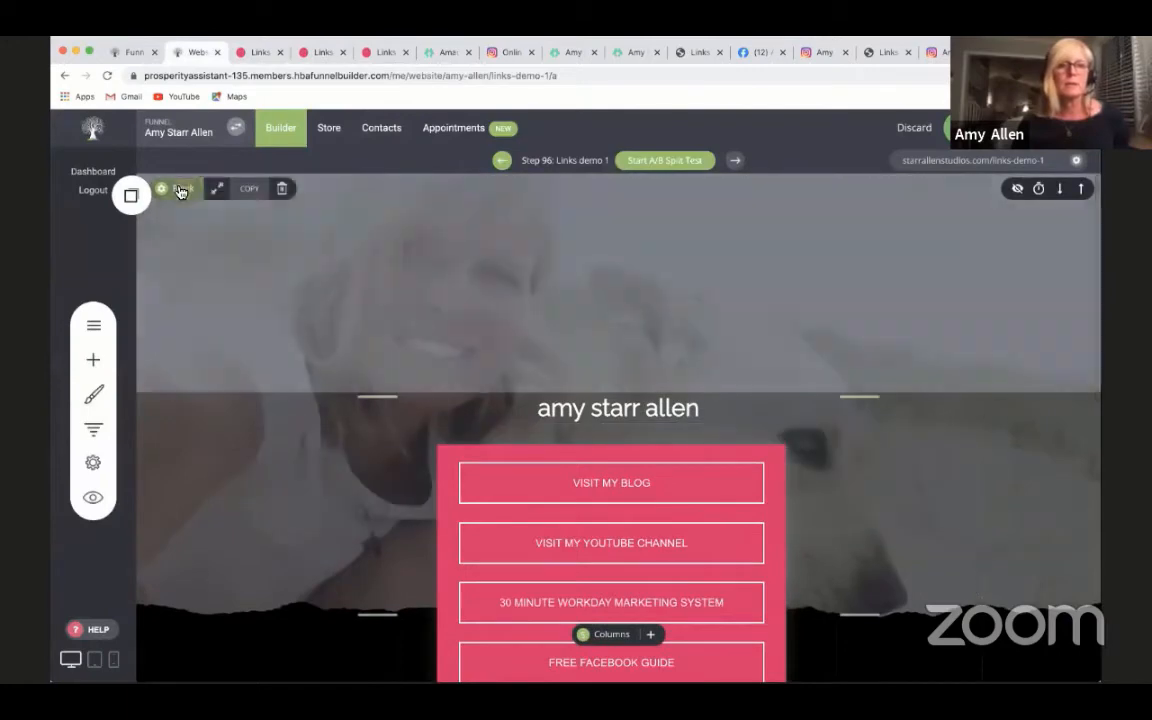
click(180, 190)
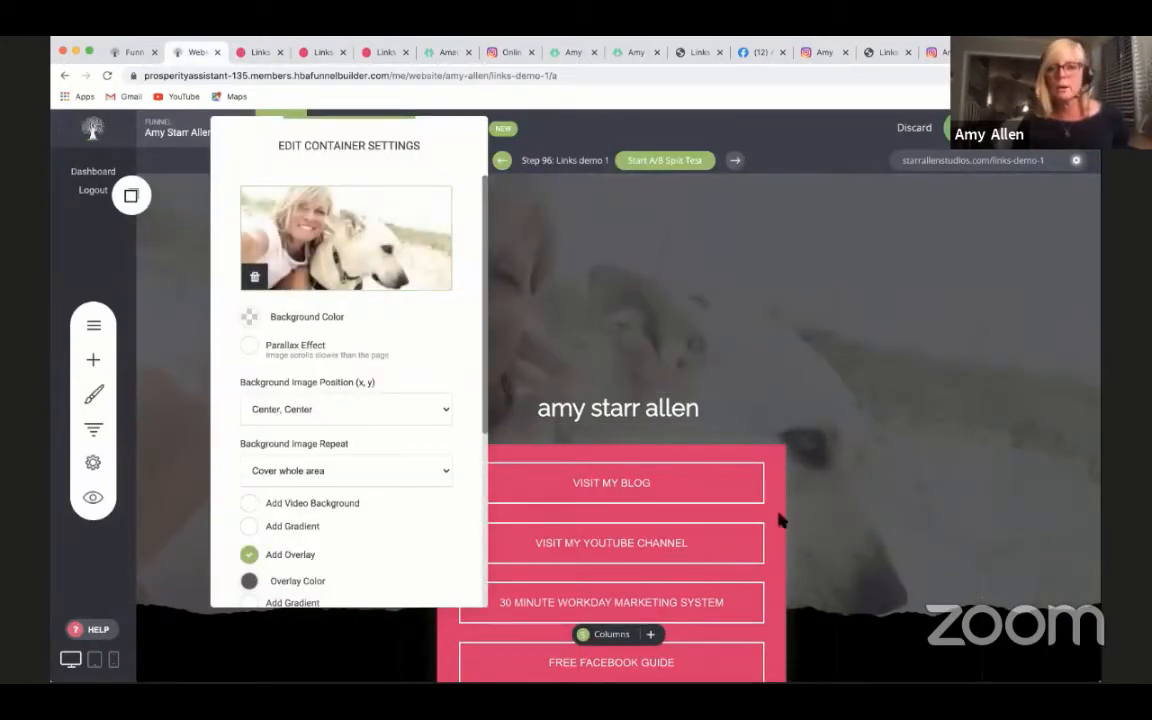
click(753, 330)
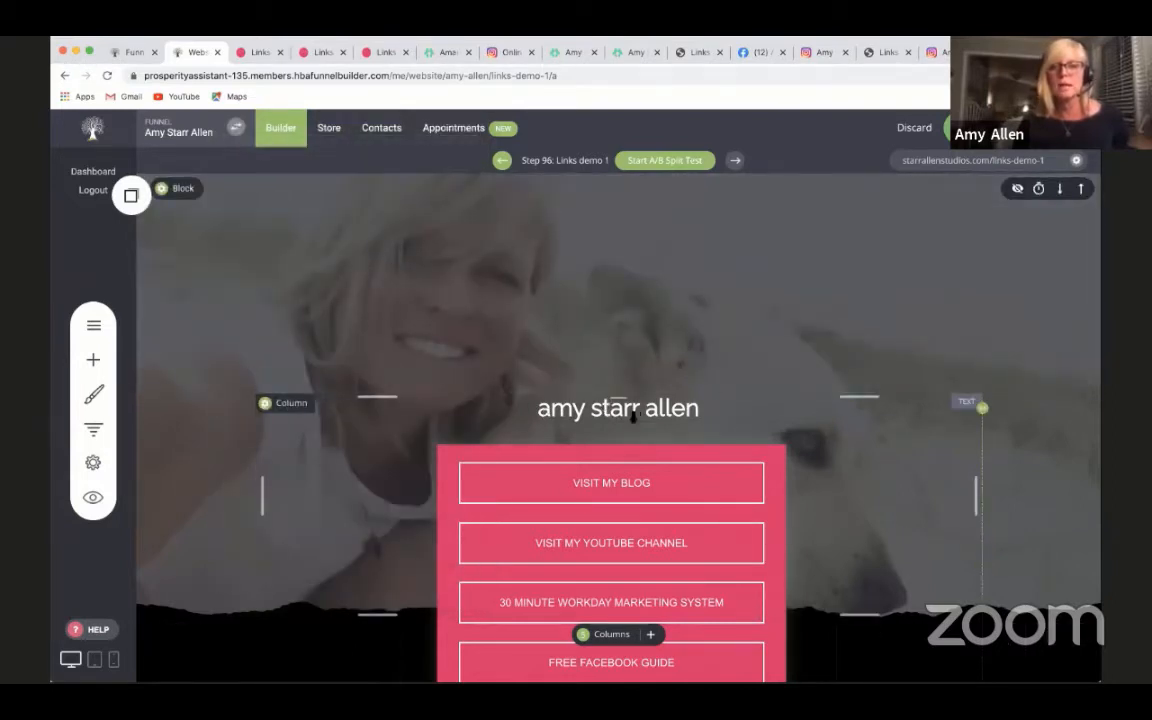
- Try the light blue global color as the link button column's background, and set it back to pink
scroll(620, 330, down, 3)
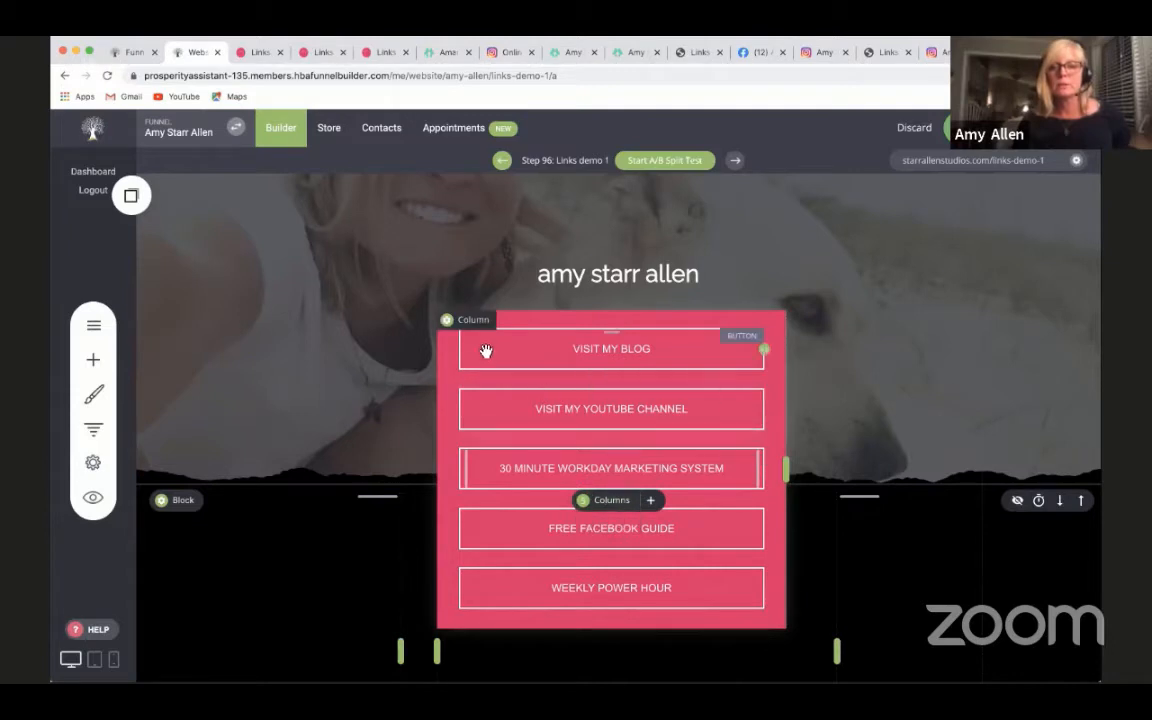
click(445, 320)
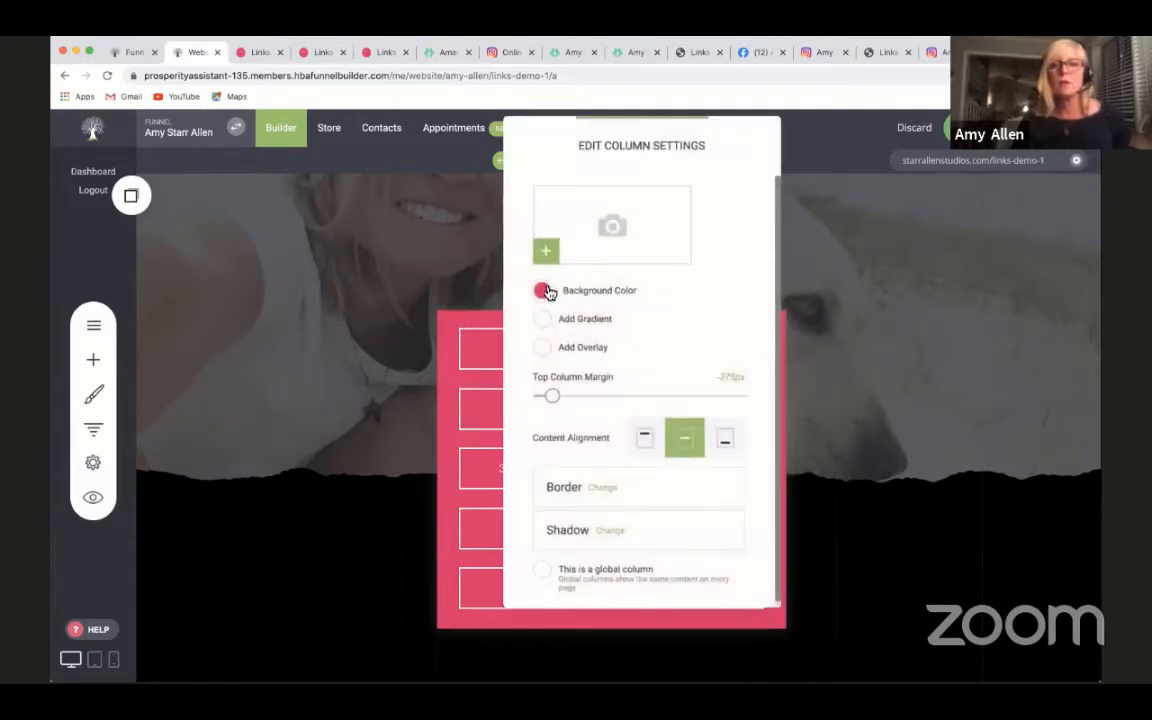
click(543, 290)
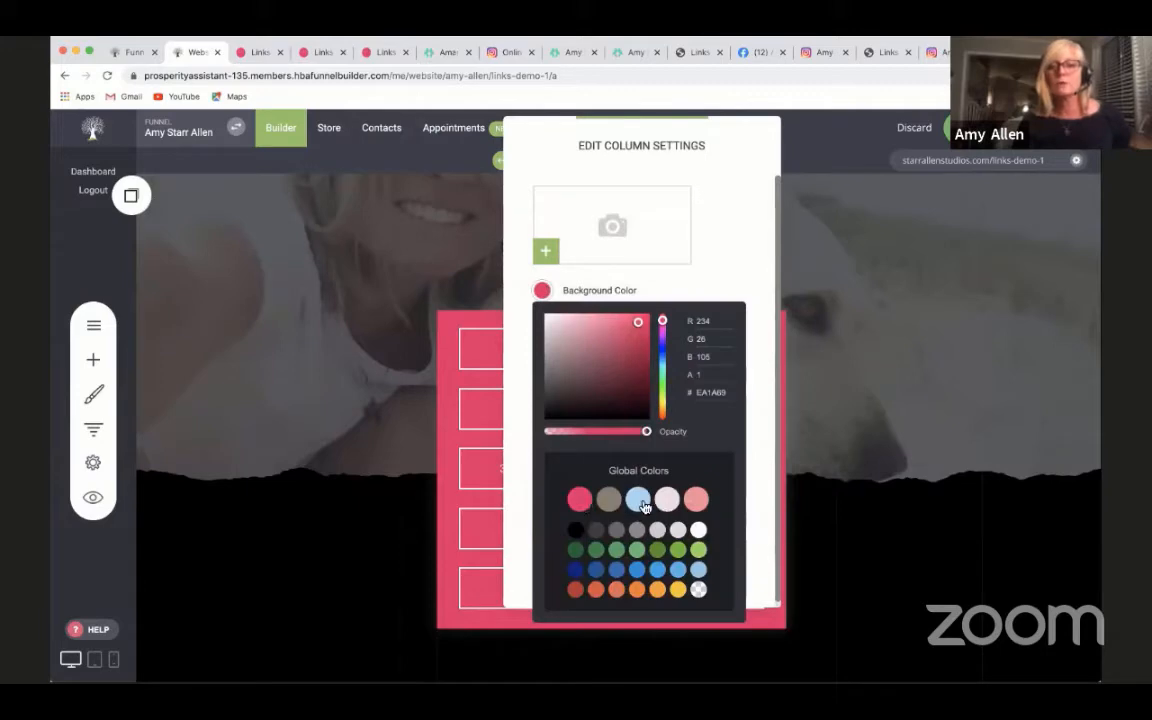
click(640, 500)
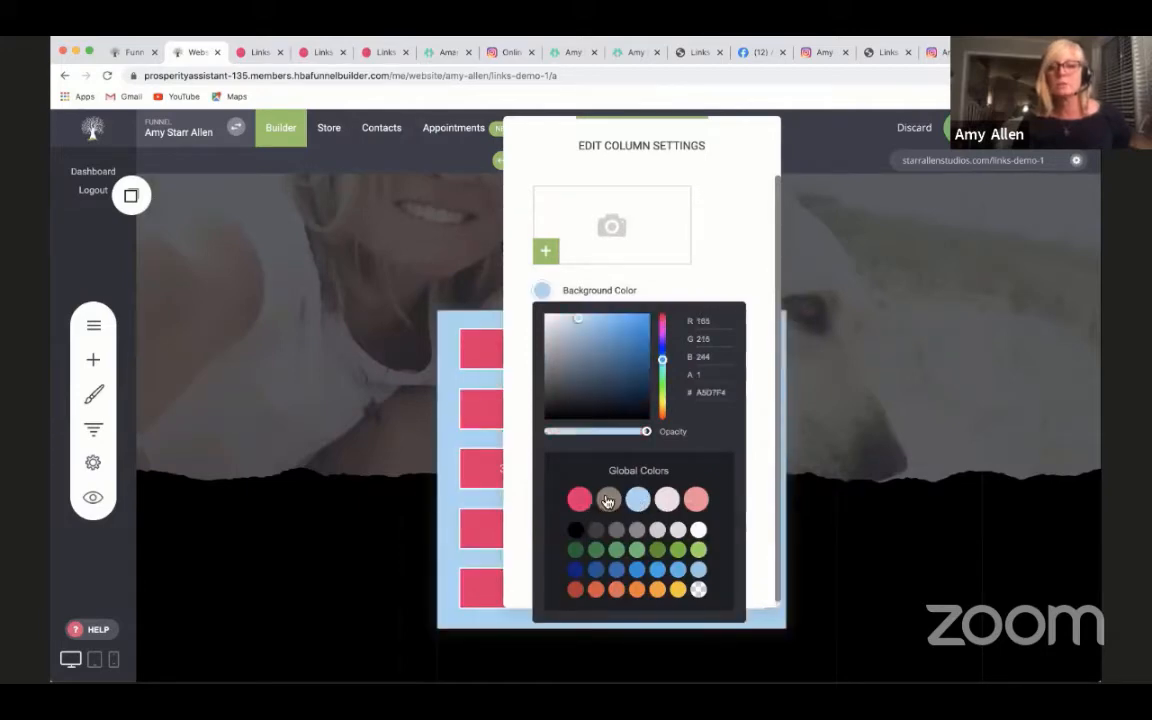
click(580, 500)
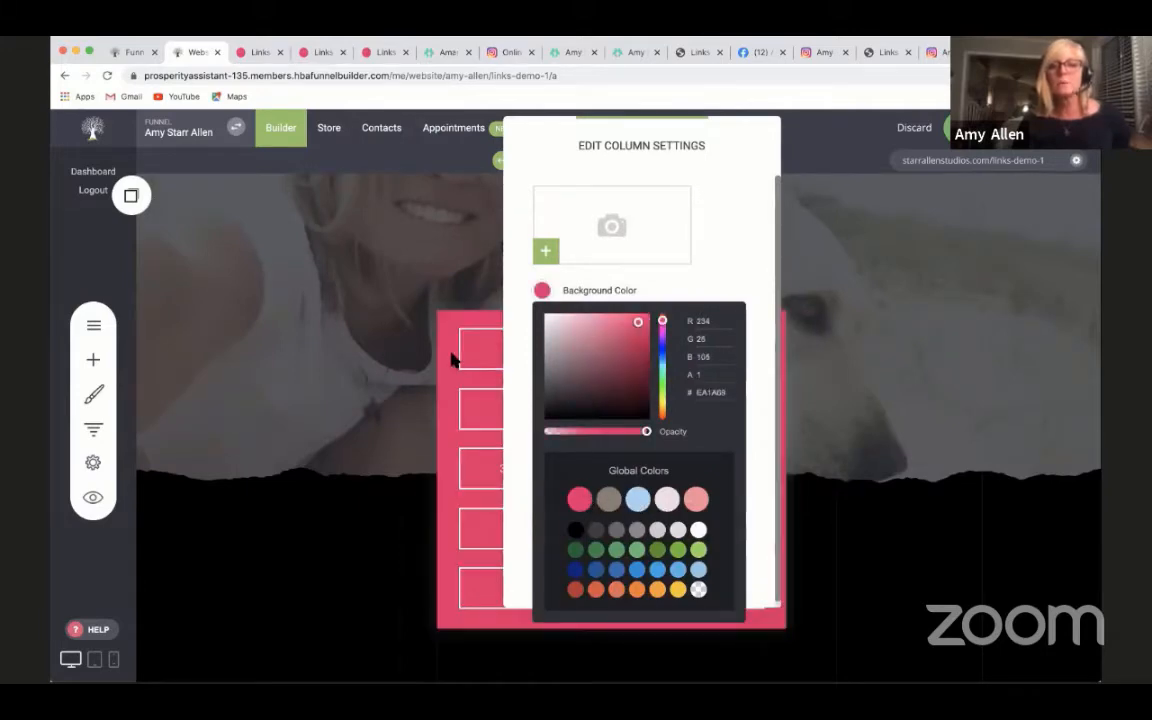
click(453, 360)
- Examine the Subscribe for Updates section below the link buttons and select its form
scroll(577, 175, down, 3)
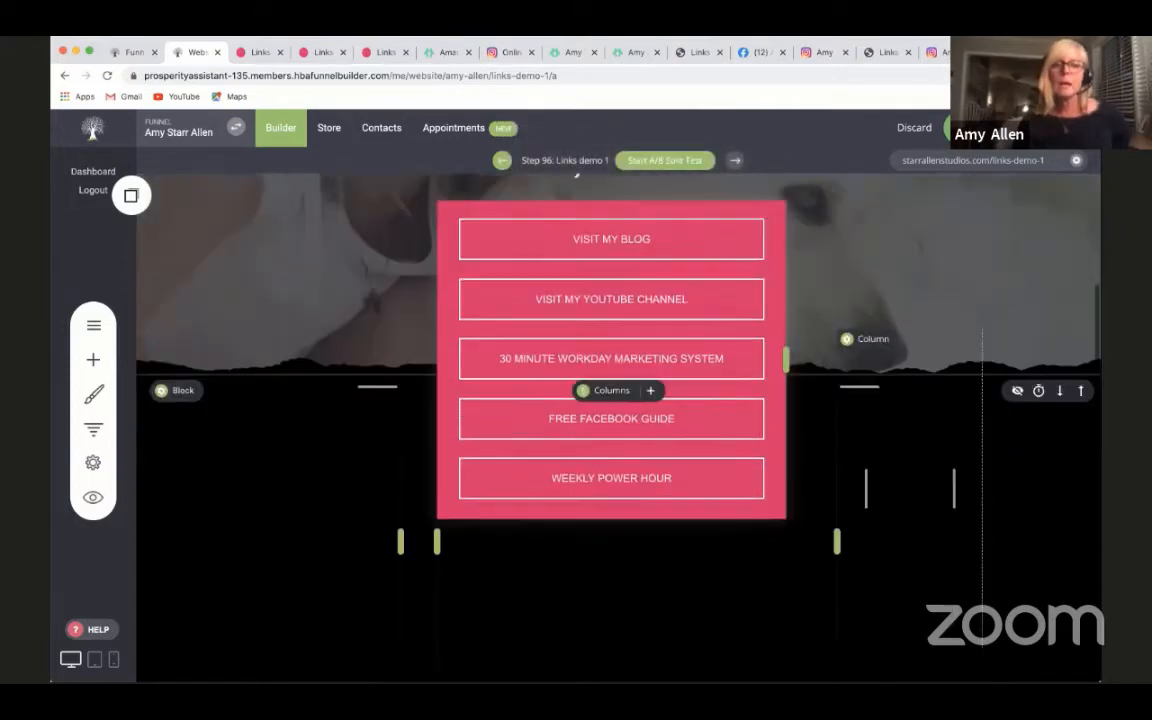
scroll(577, 175, down, 2)
scroll(1040, 495, down, 3)
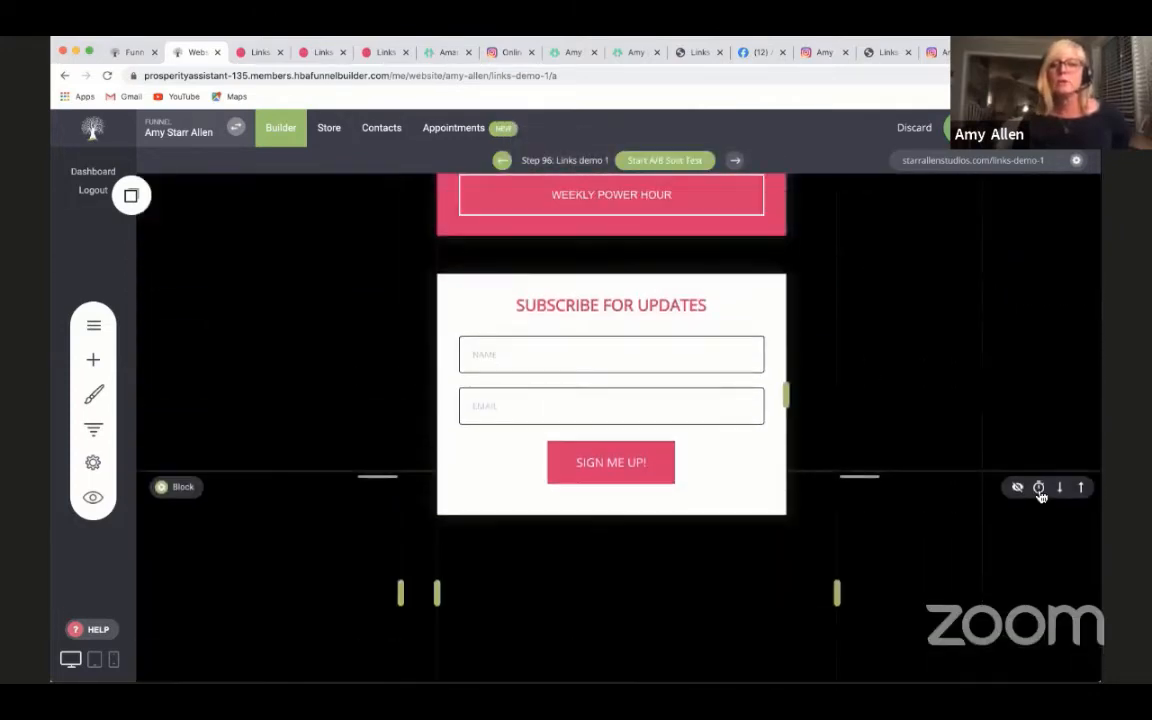
scroll(1040, 495, up, 5)
scroll(1041, 514, down, 4)
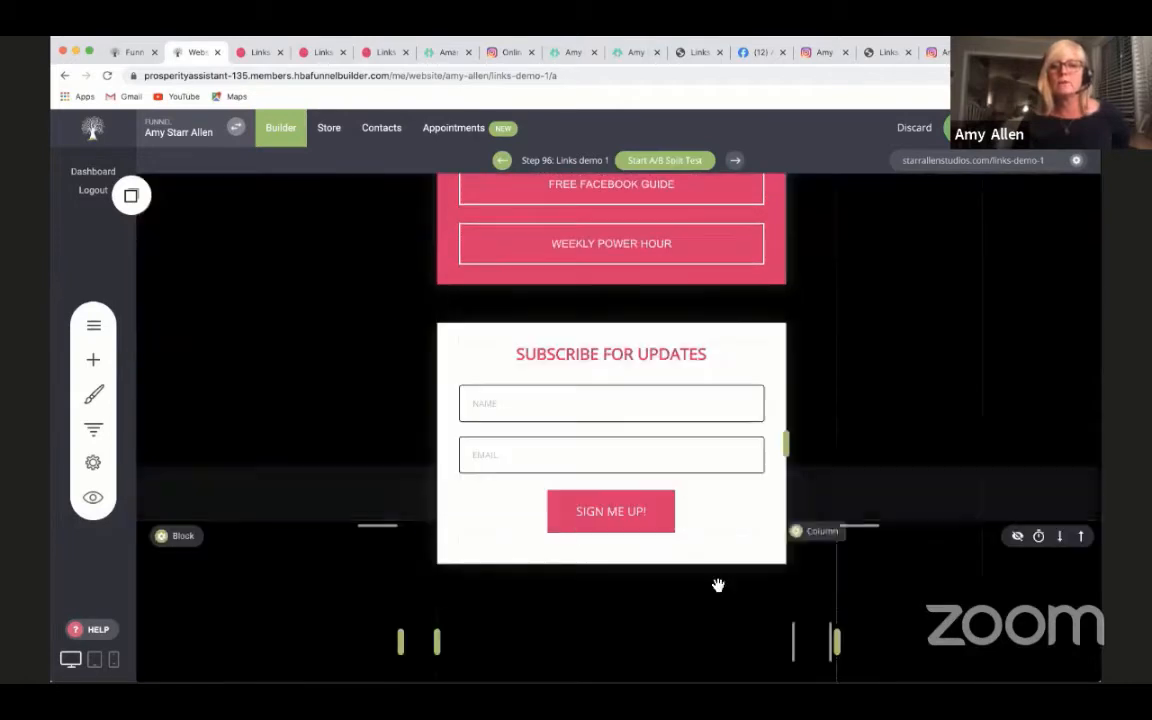
click(637, 433)
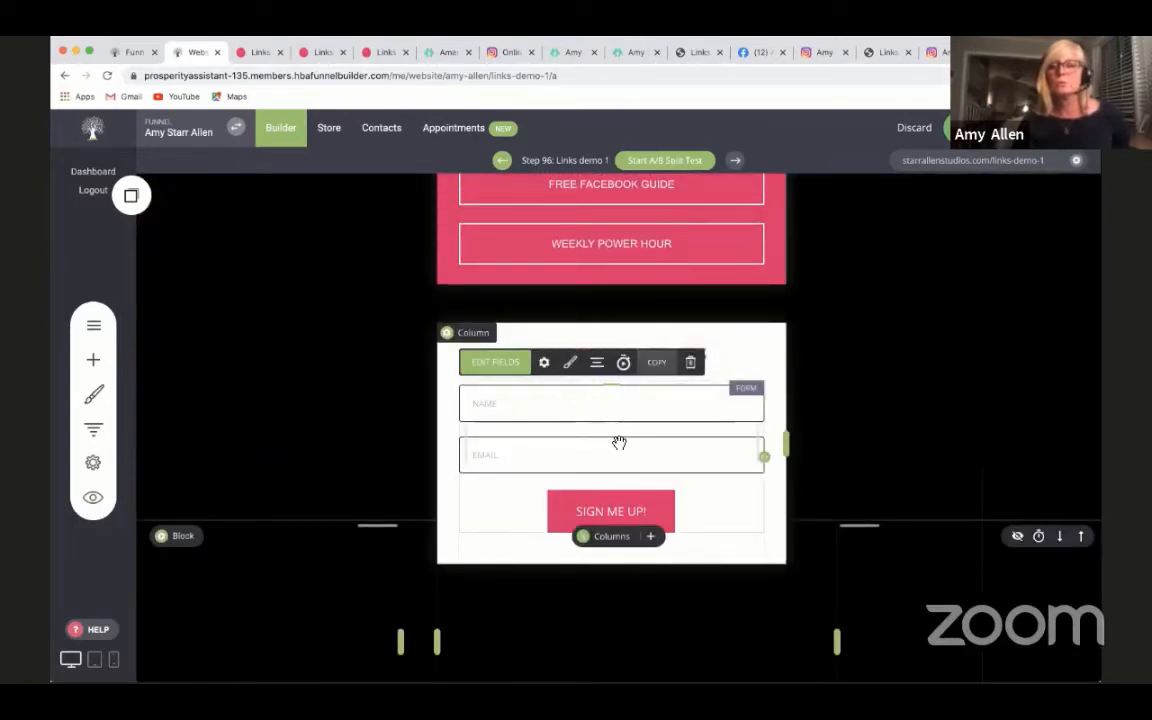
scroll(681, 448, up, 5)
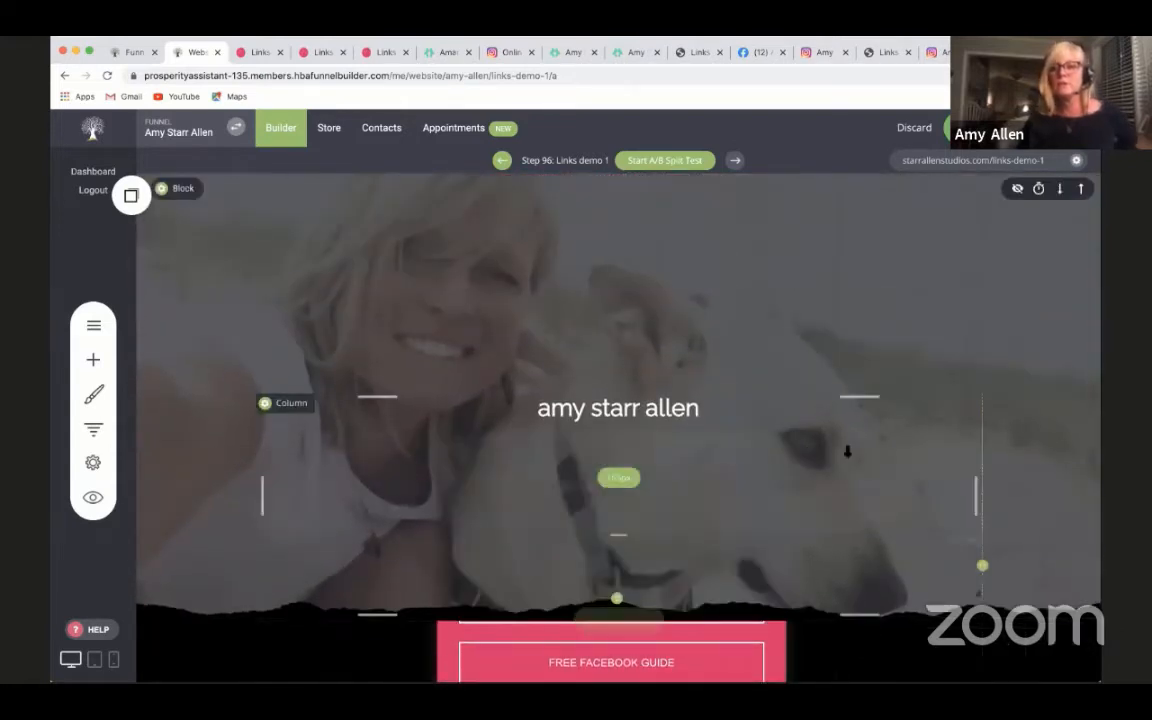
scroll(1020, 540, down, 1)
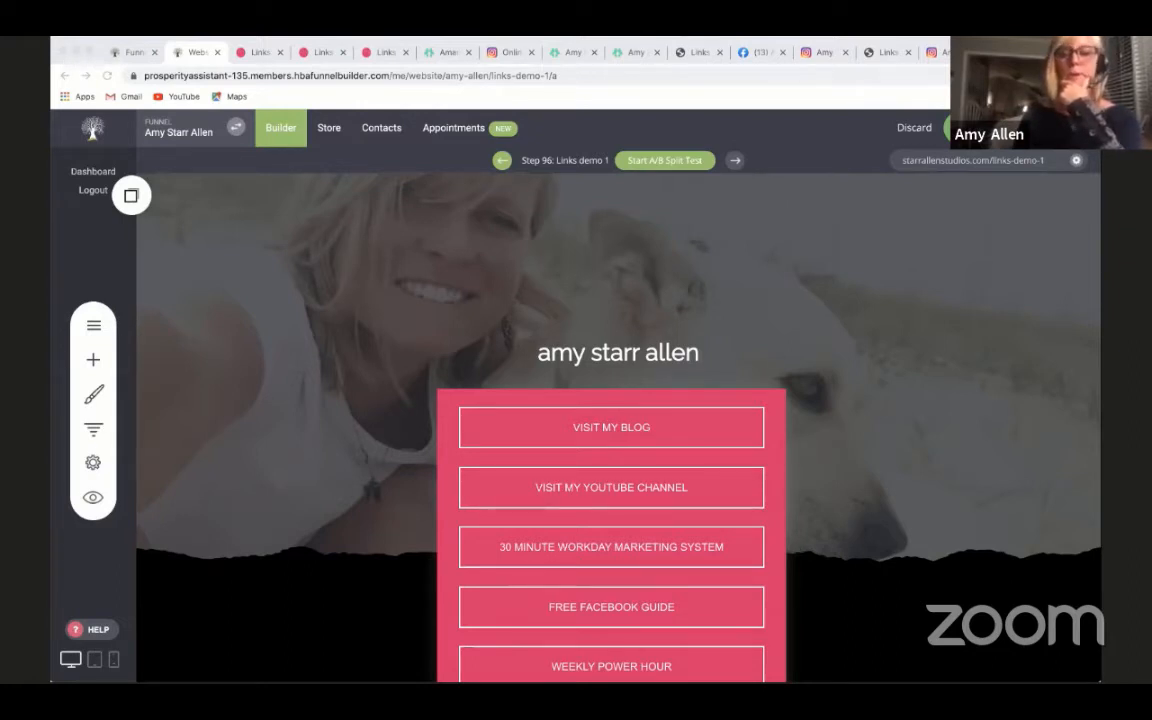
click(776, 477)
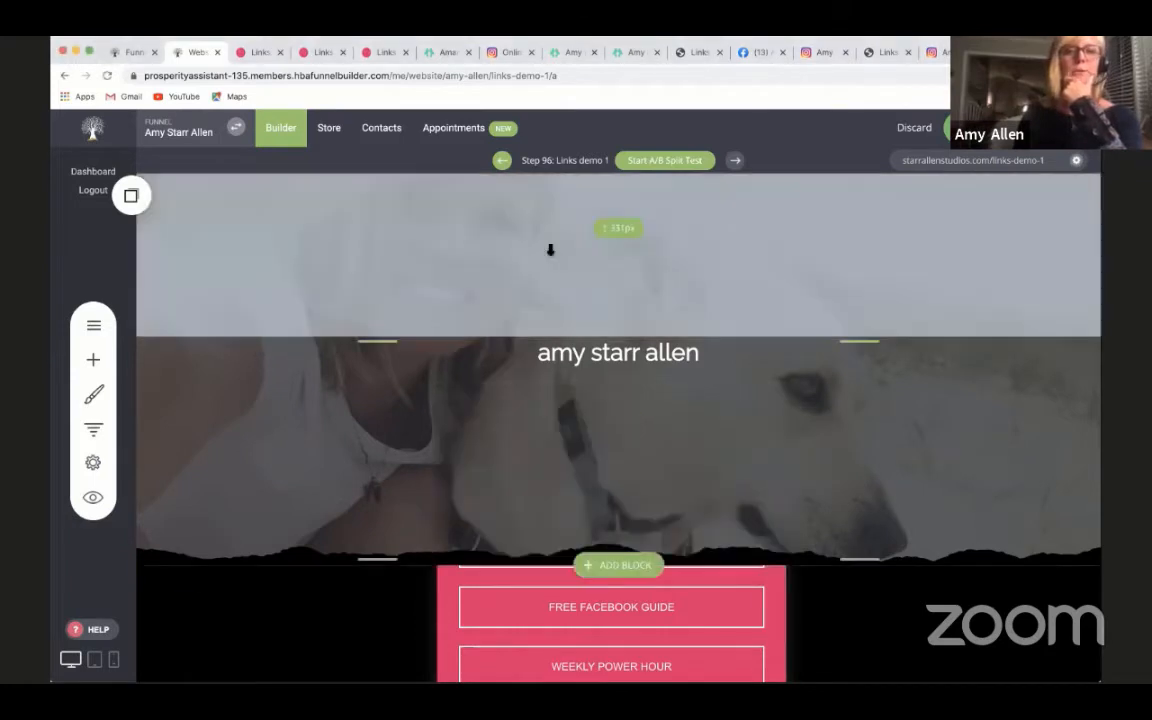
scroll(263, 545, down, 2)
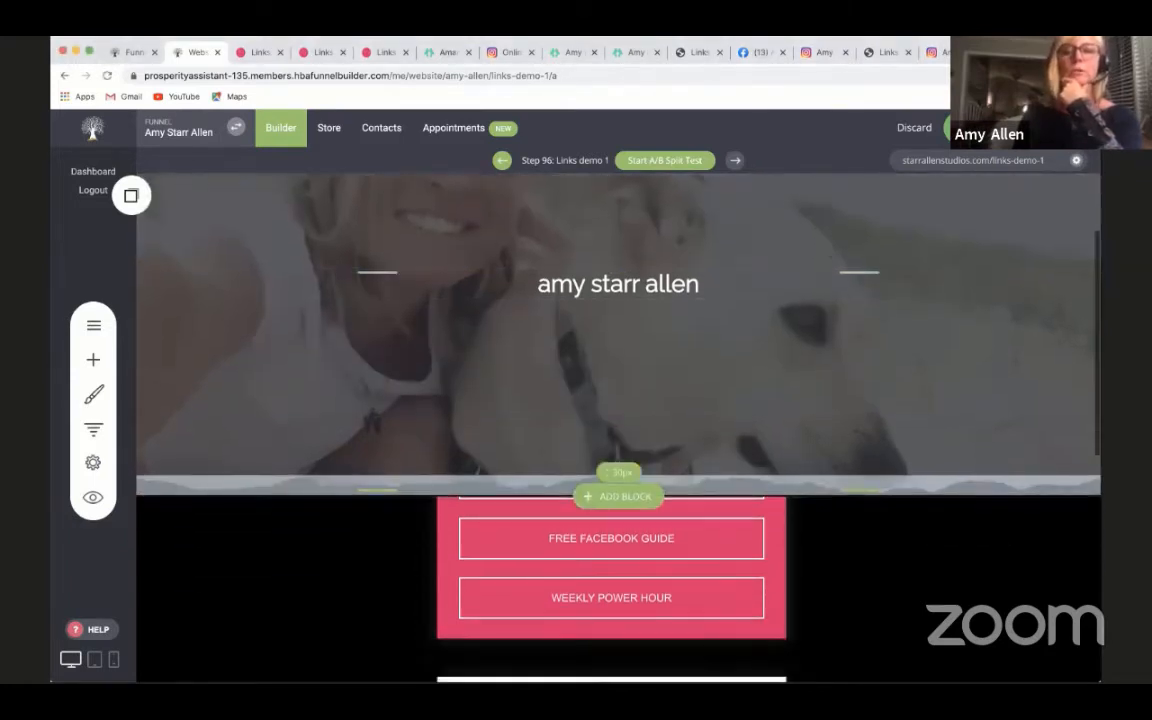
scroll(618, 430, up, 1)
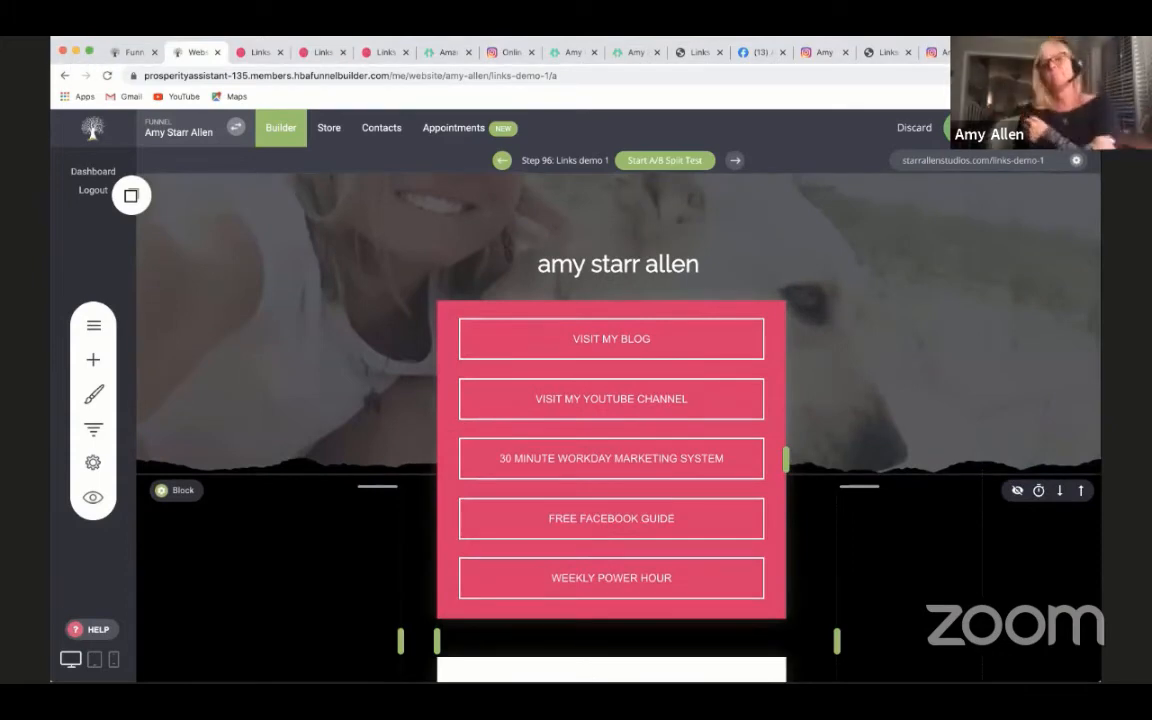
scroll(221, 563, up, 3)
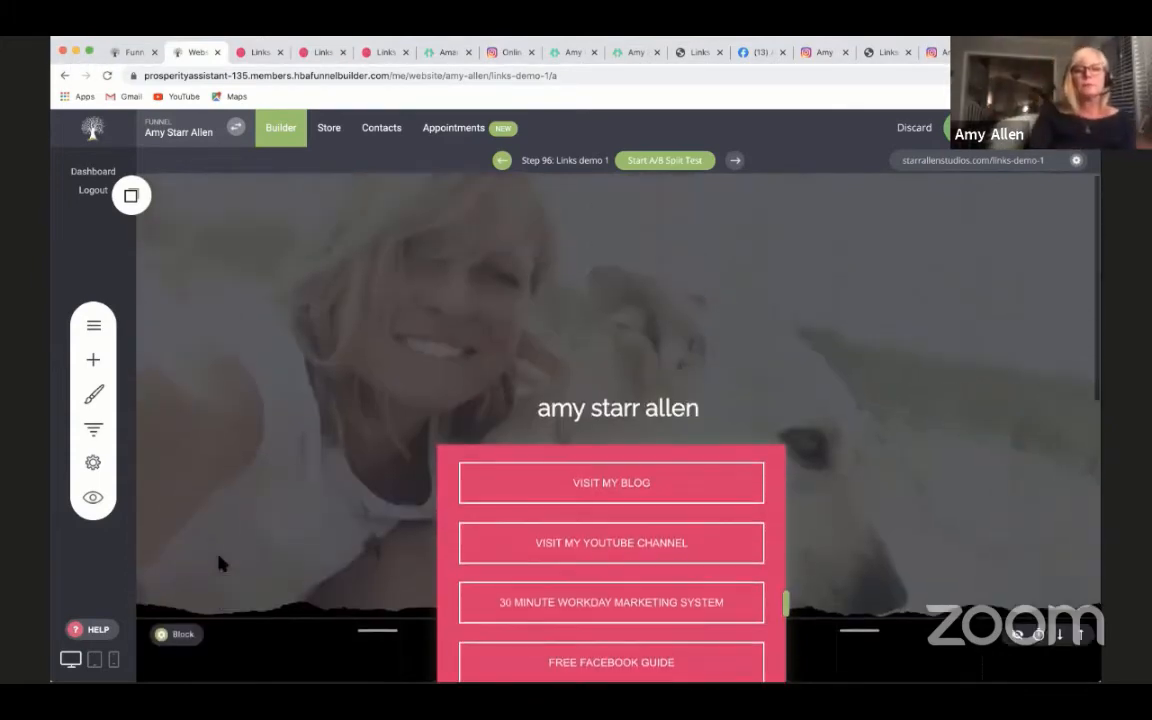
scroll(247, 530, down, 2)
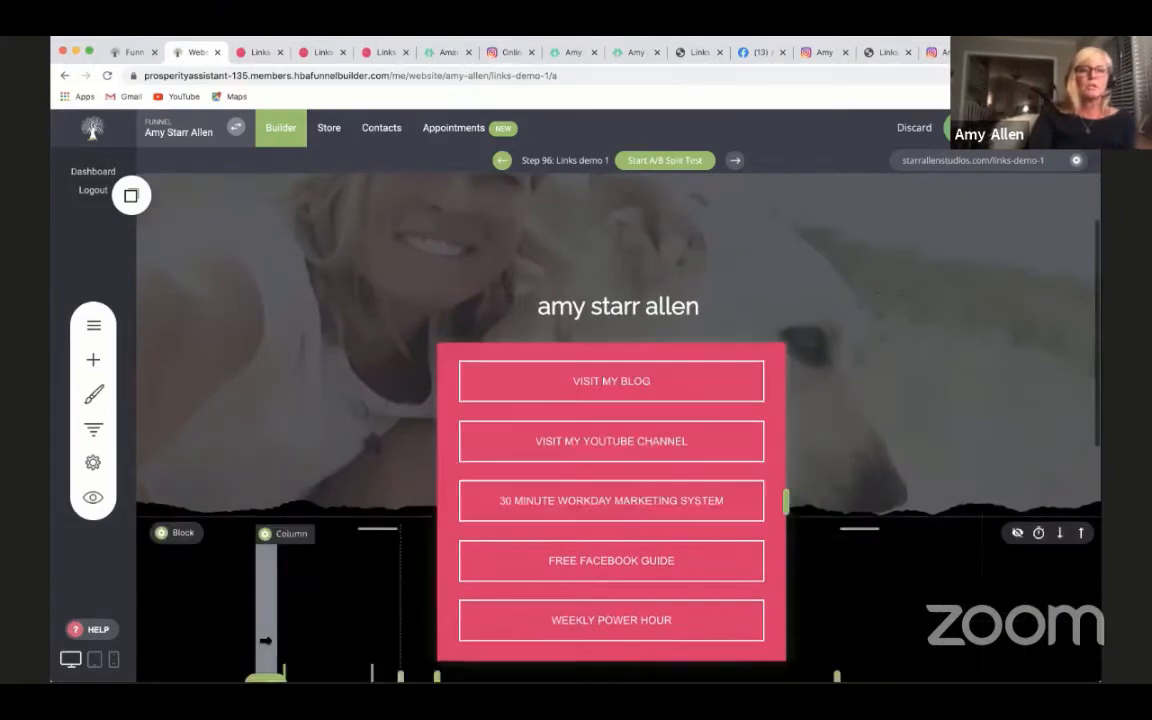
- Start adding a new page as a step after Links demo 1 in the funnel
click(93, 430)
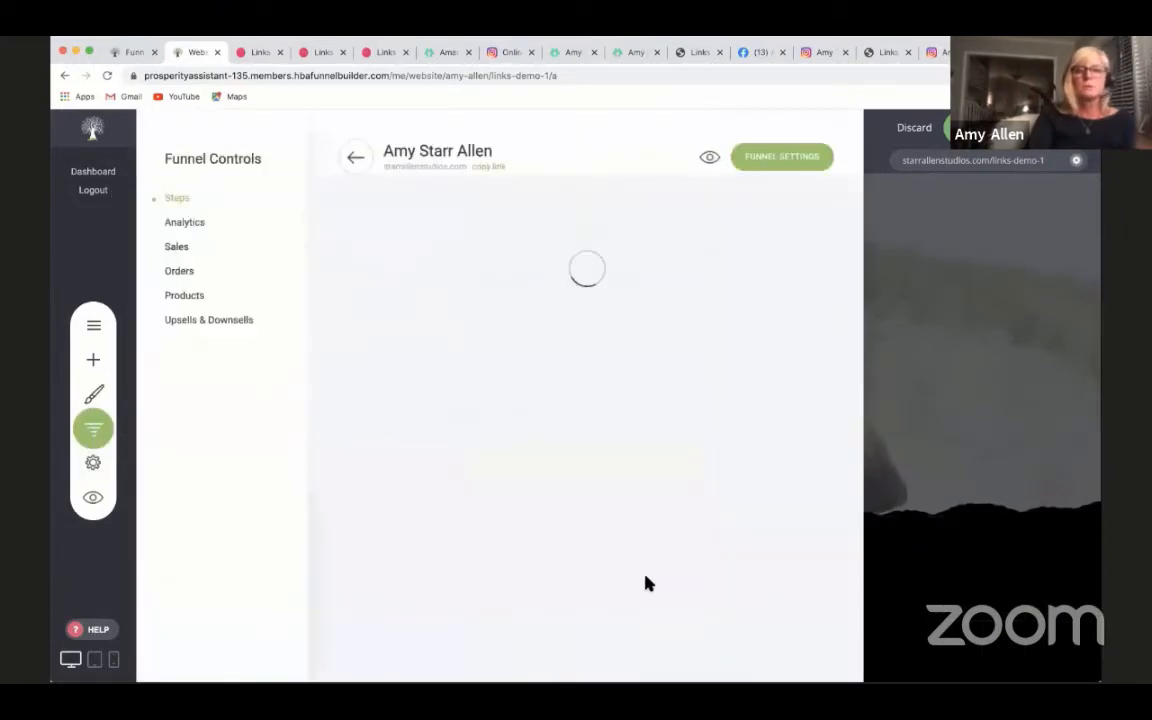
scroll(640, 571, down, 10)
scroll(641, 569, down, 15)
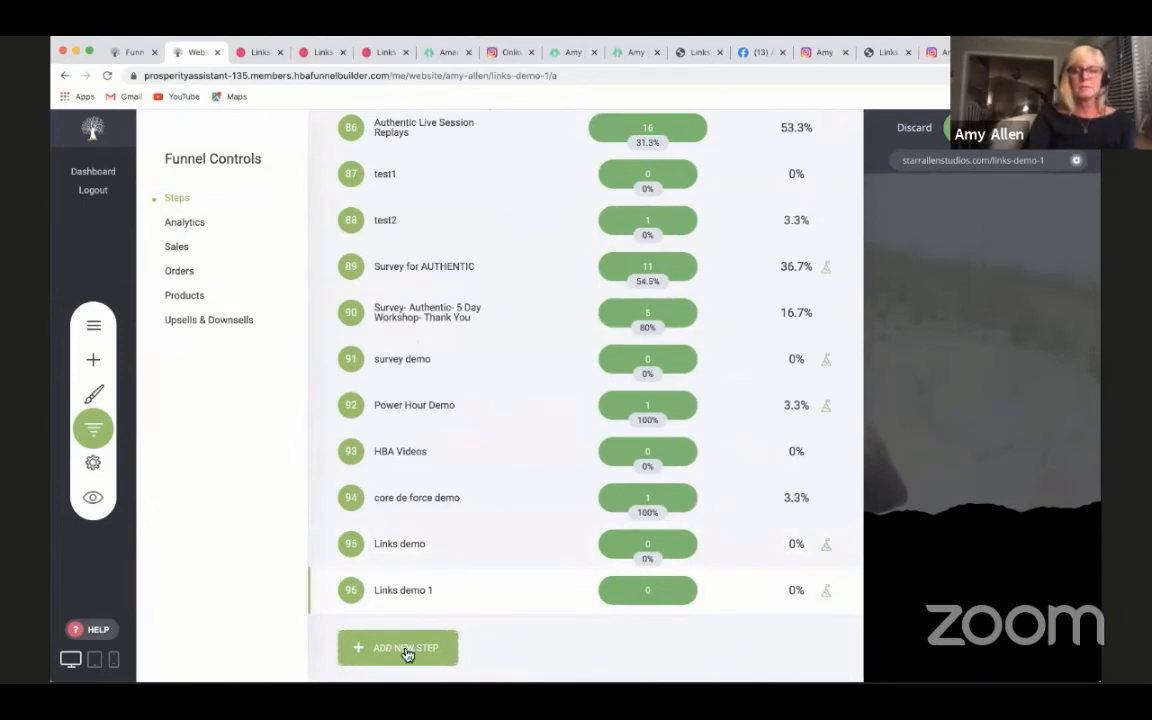
click(407, 650)
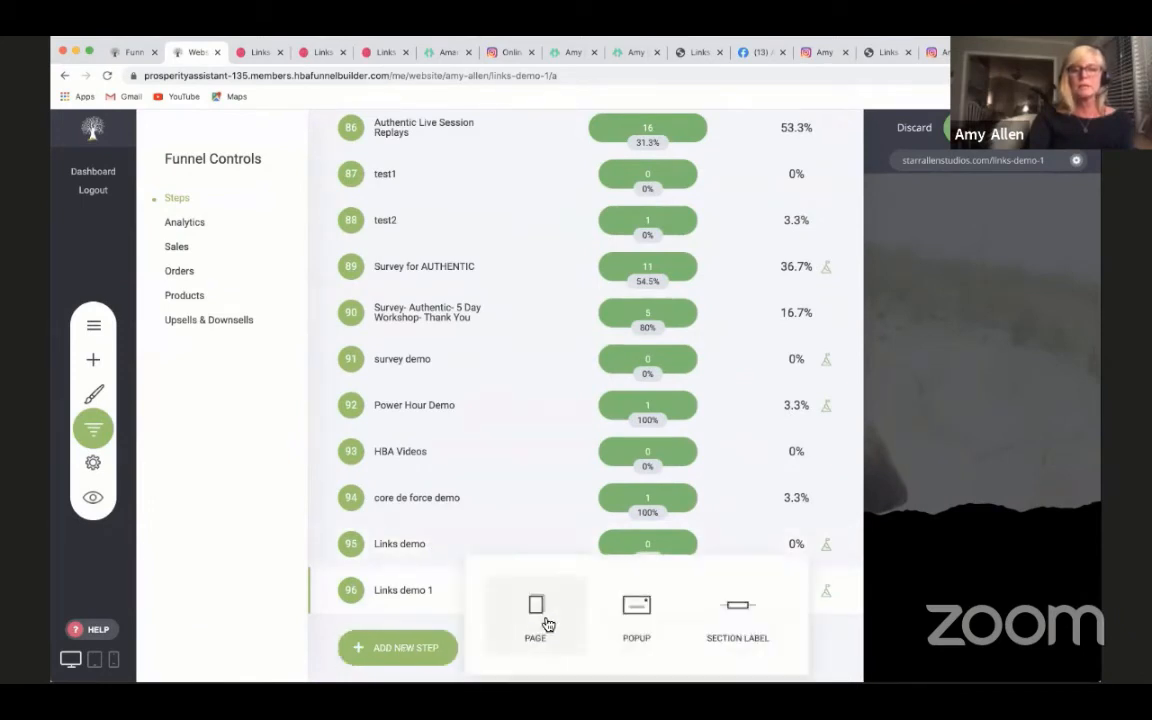
click(543, 624)
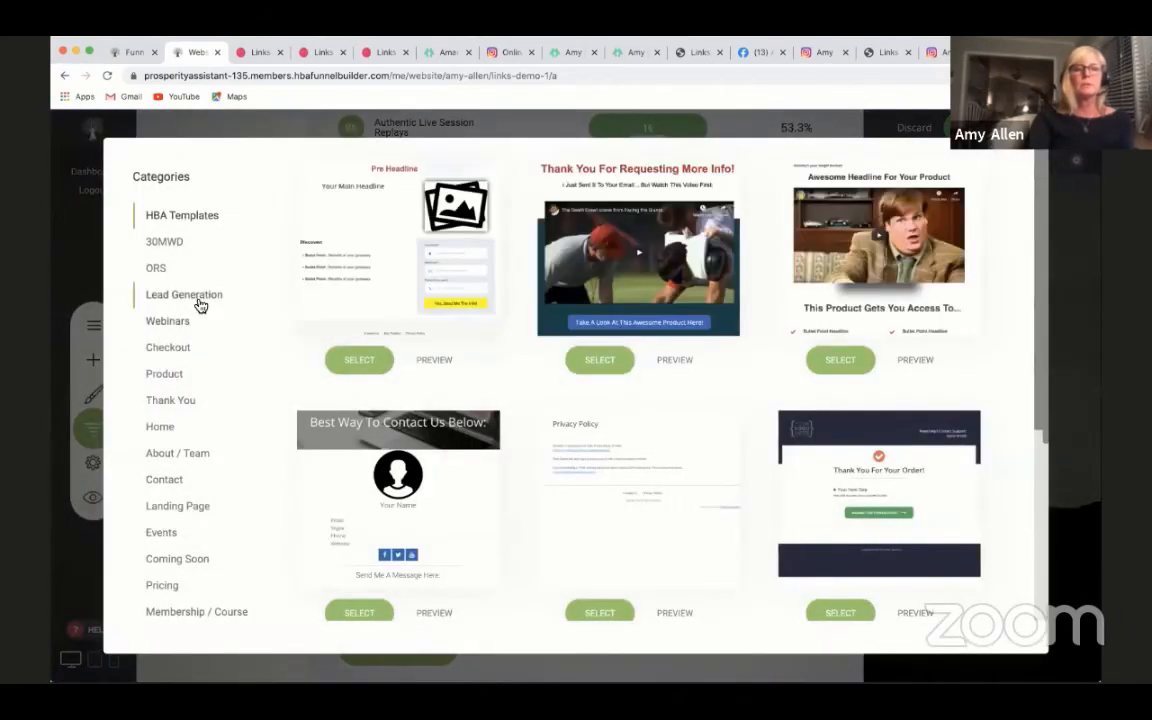
- Examine the Lead Generation page templates for a suitable layout with a header image and button
click(197, 298)
scroll(569, 422, down, 2)
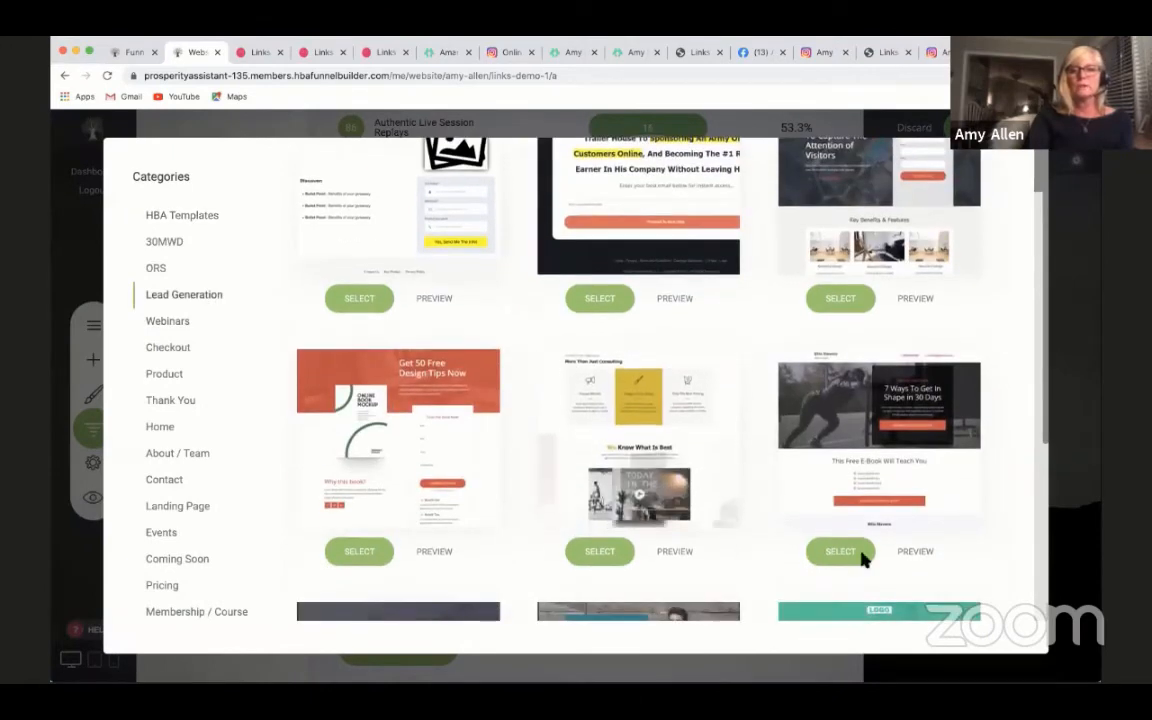
scroll(968, 567, down, 1)
scroll(968, 567, down, 1)
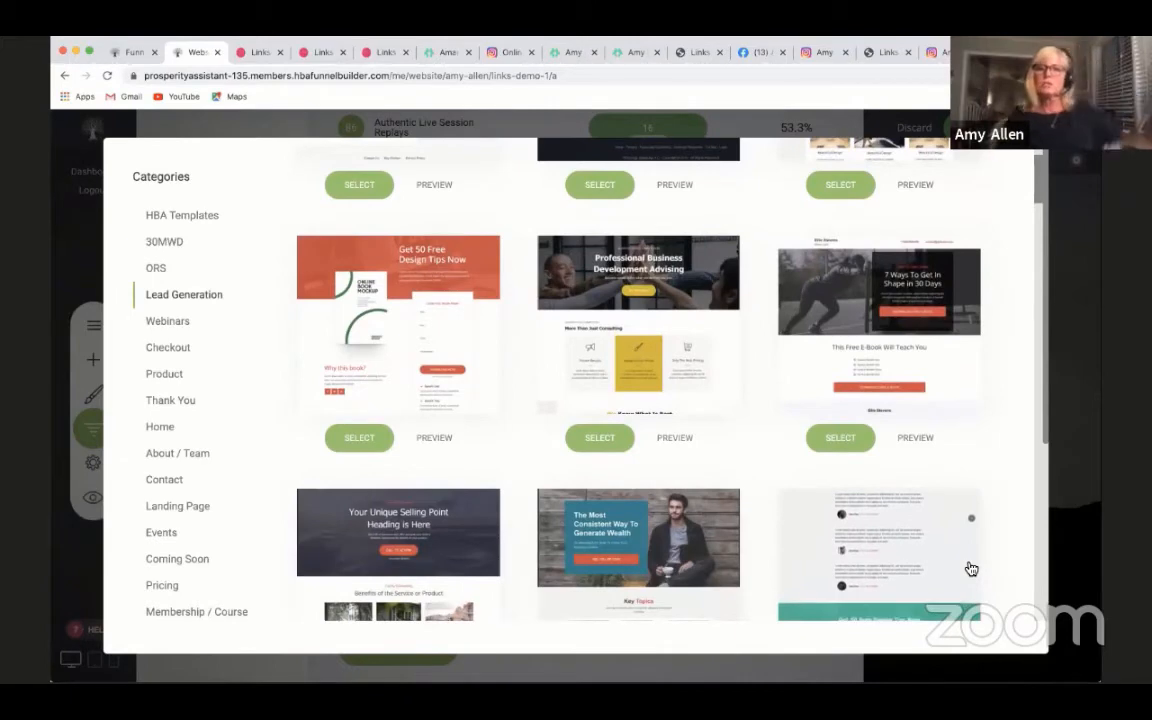
scroll(971, 568, down, 1)
scroll(971, 568, up, 1)
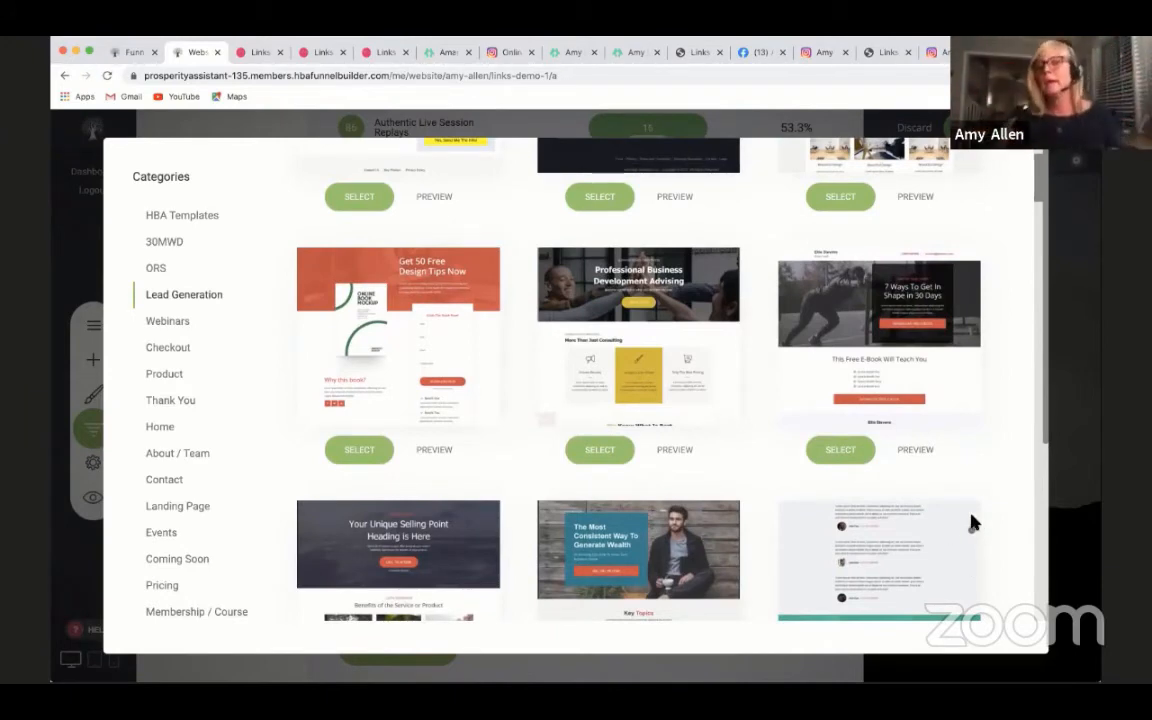
scroll(987, 520, down, 2)
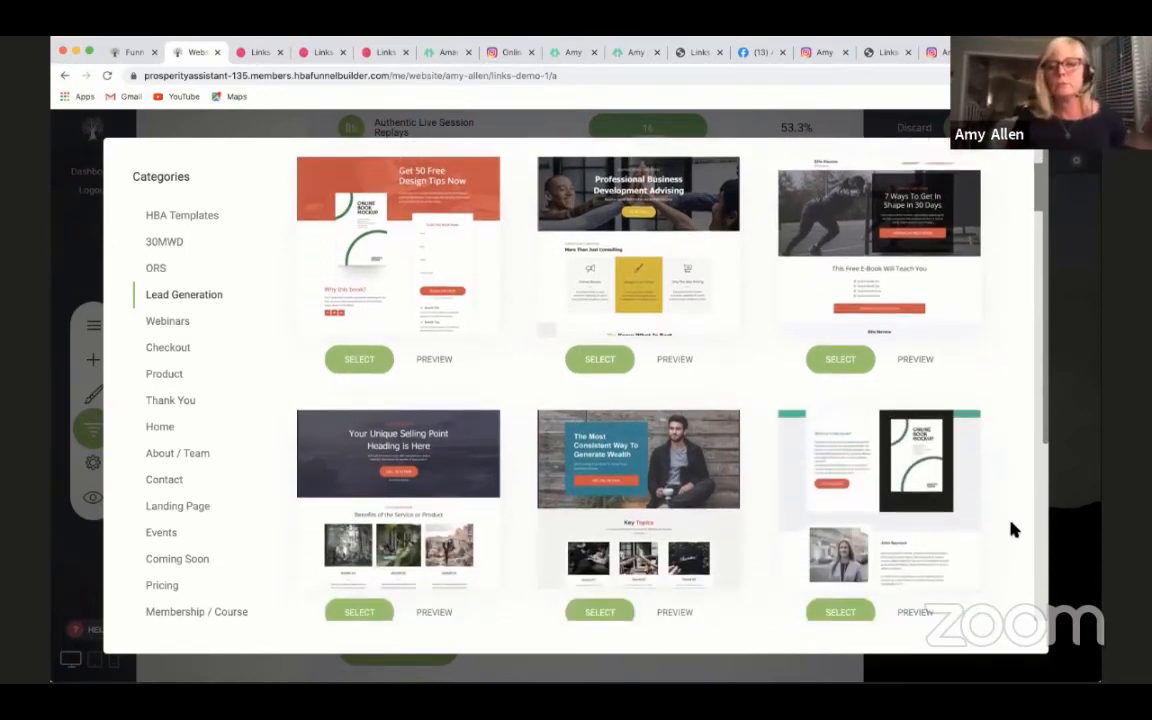
scroll(1008, 527, down, 5)
scroll(1012, 530, down, 3)
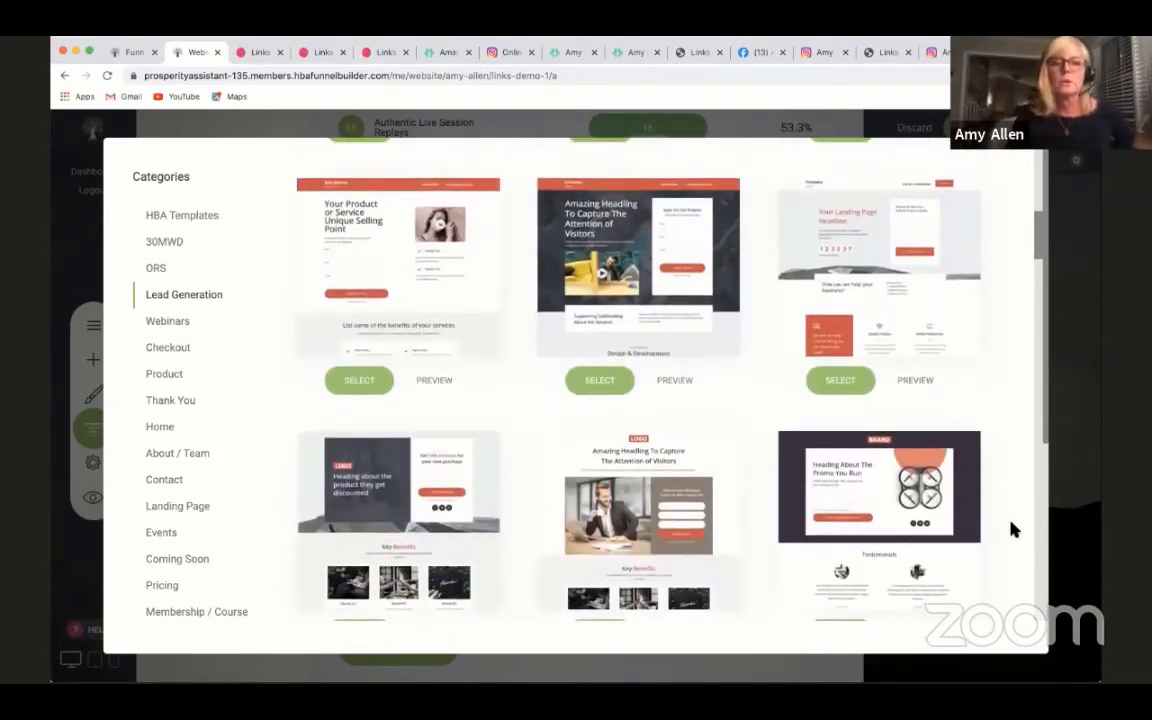
scroll(1012, 530, down, 4)
scroll(1012, 530, down, 8)
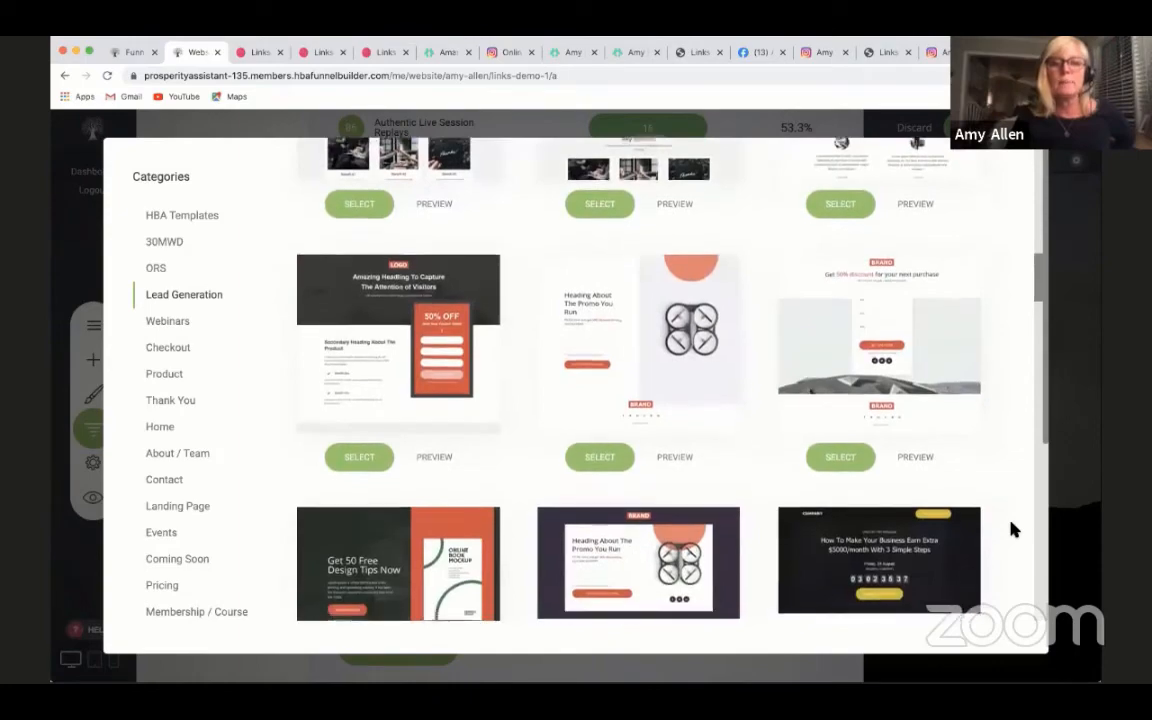
scroll(1010, 530, up, 8)
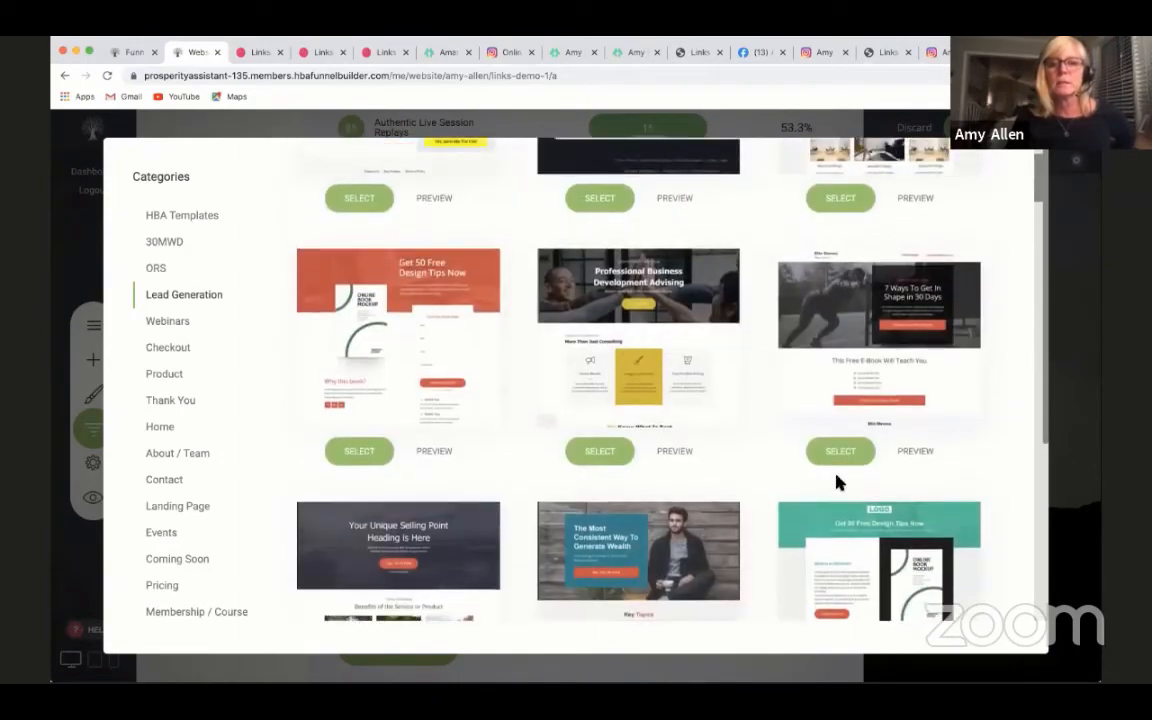
- Preview the Professional Business Development Advising template and select it for the new page
click(675, 451)
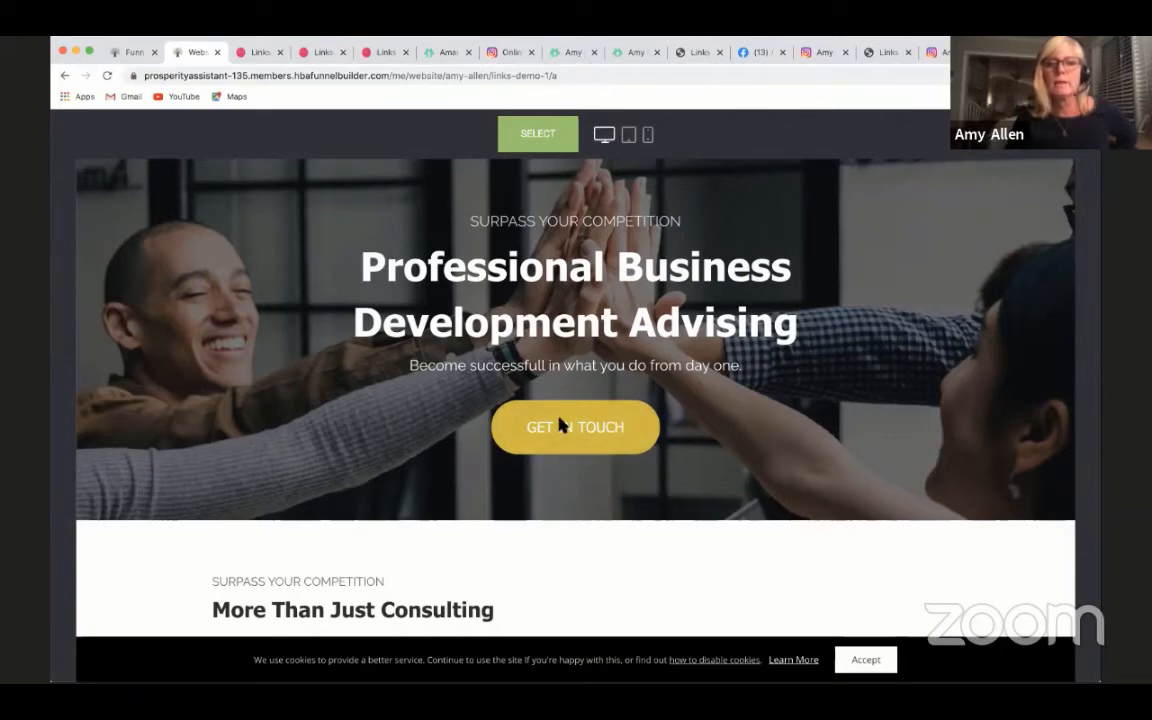
scroll(607, 540, down, 2)
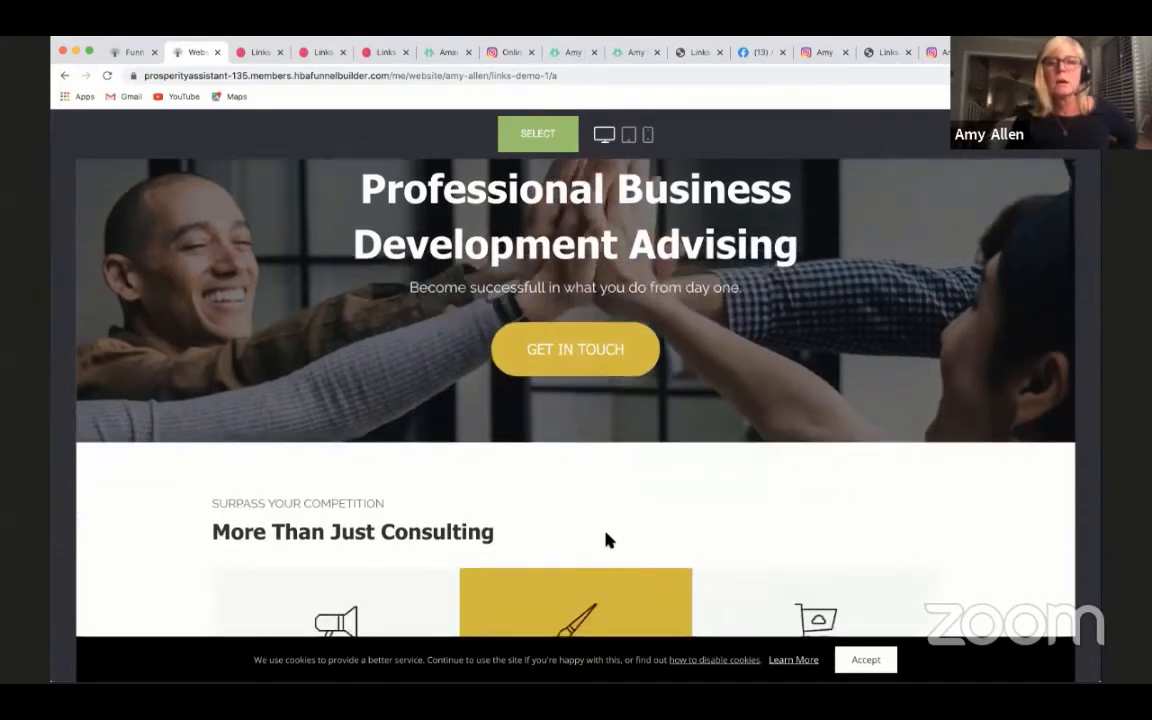
scroll(607, 540, up, 1)
scroll(630, 480, down, 4)
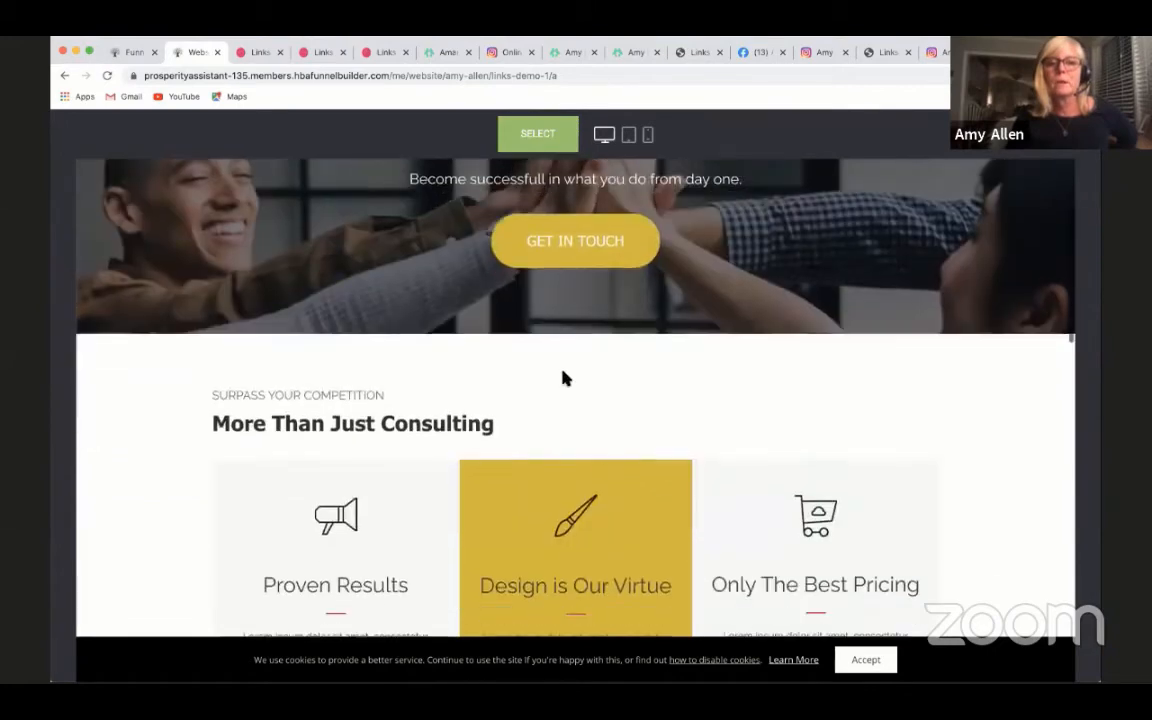
scroll(630, 464, down, 1)
scroll(635, 420, up, 3)
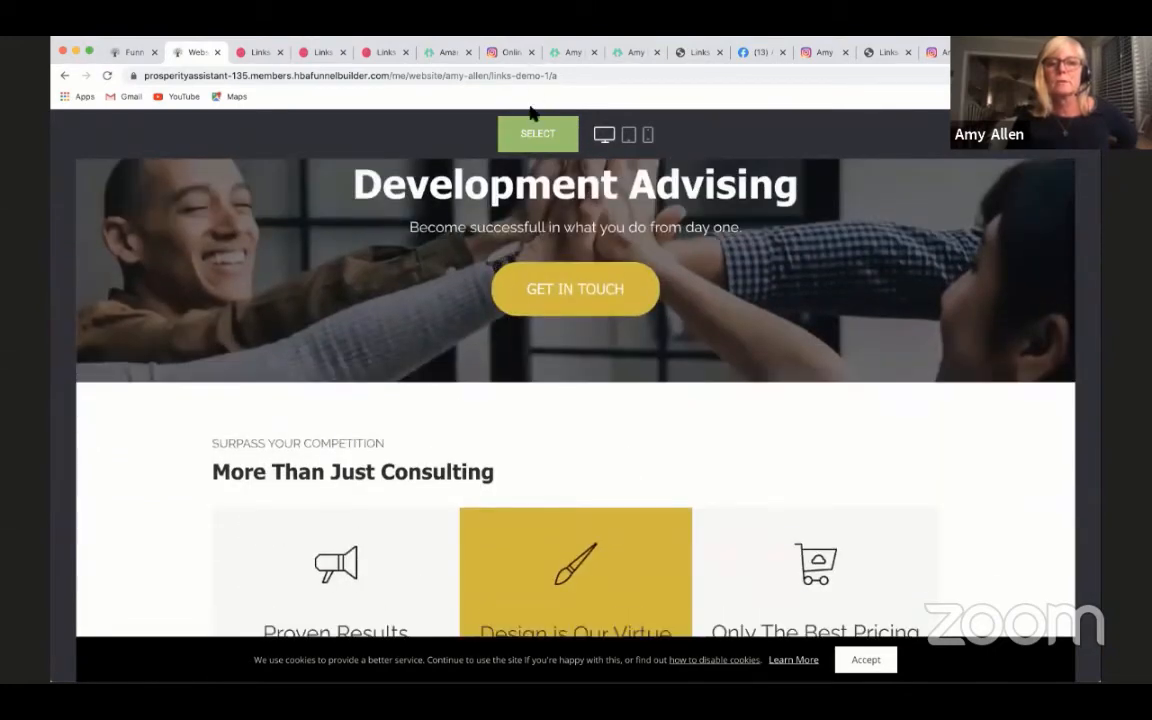
click(533, 141)
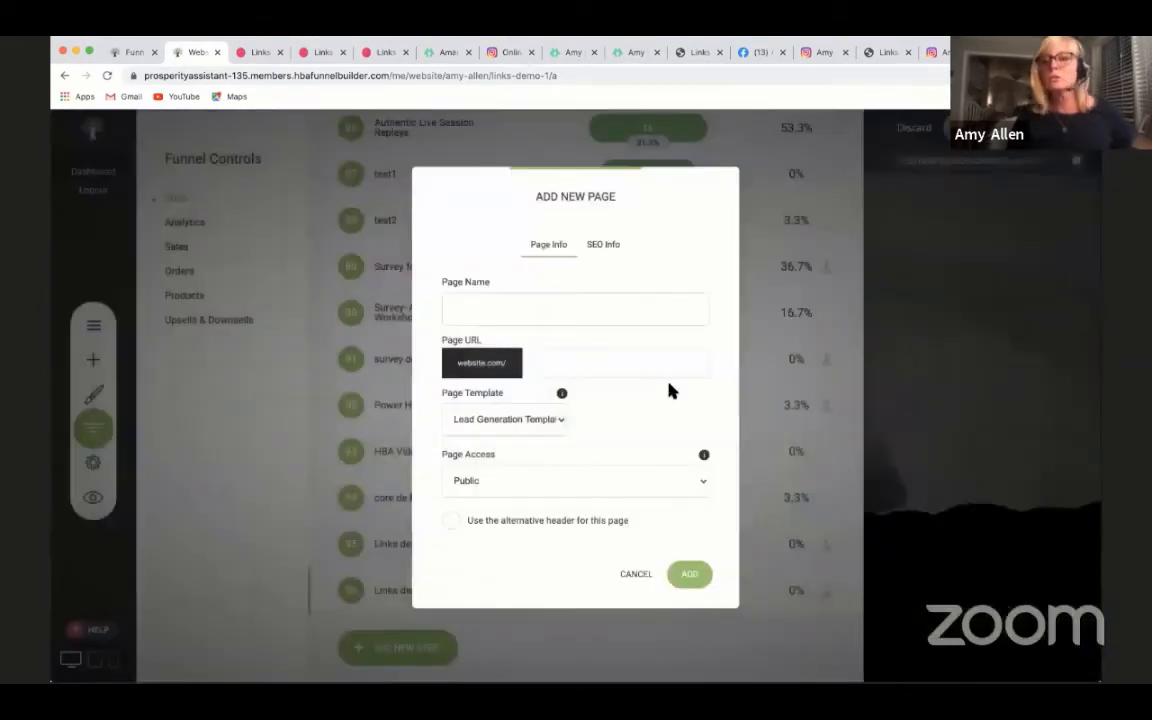
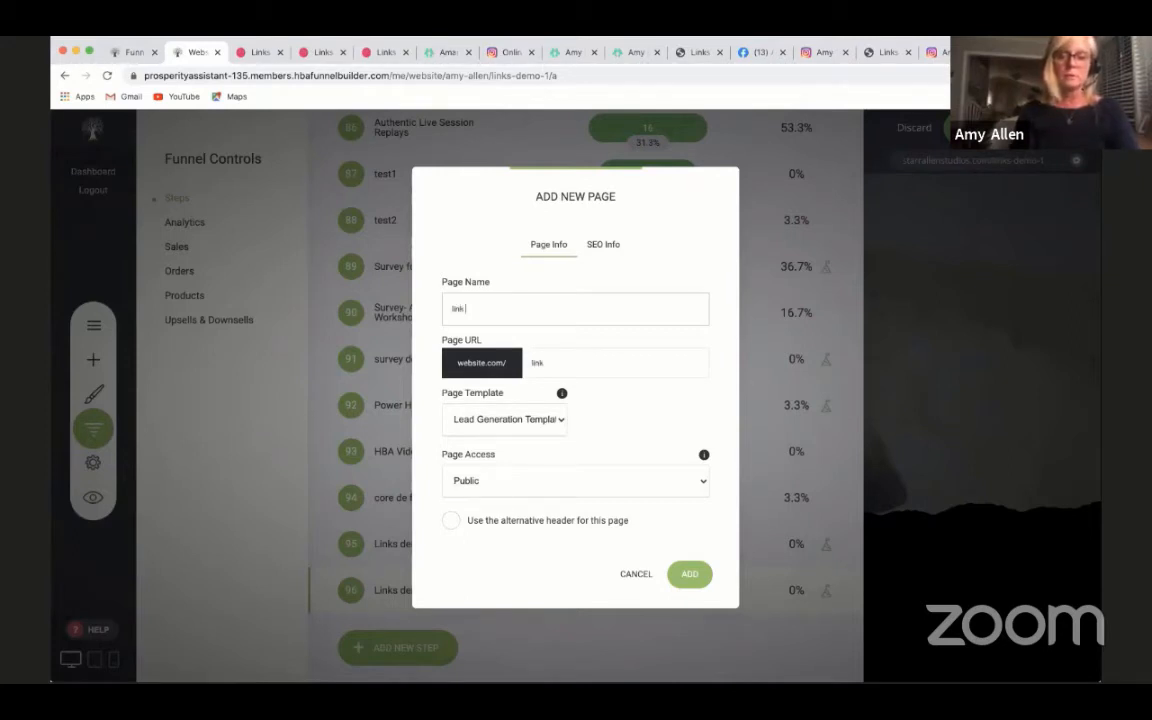
- Name the new page "link page demo 3", add it to the funnel, and discard the unsaved changes on Links demo 1
text(mo 3)
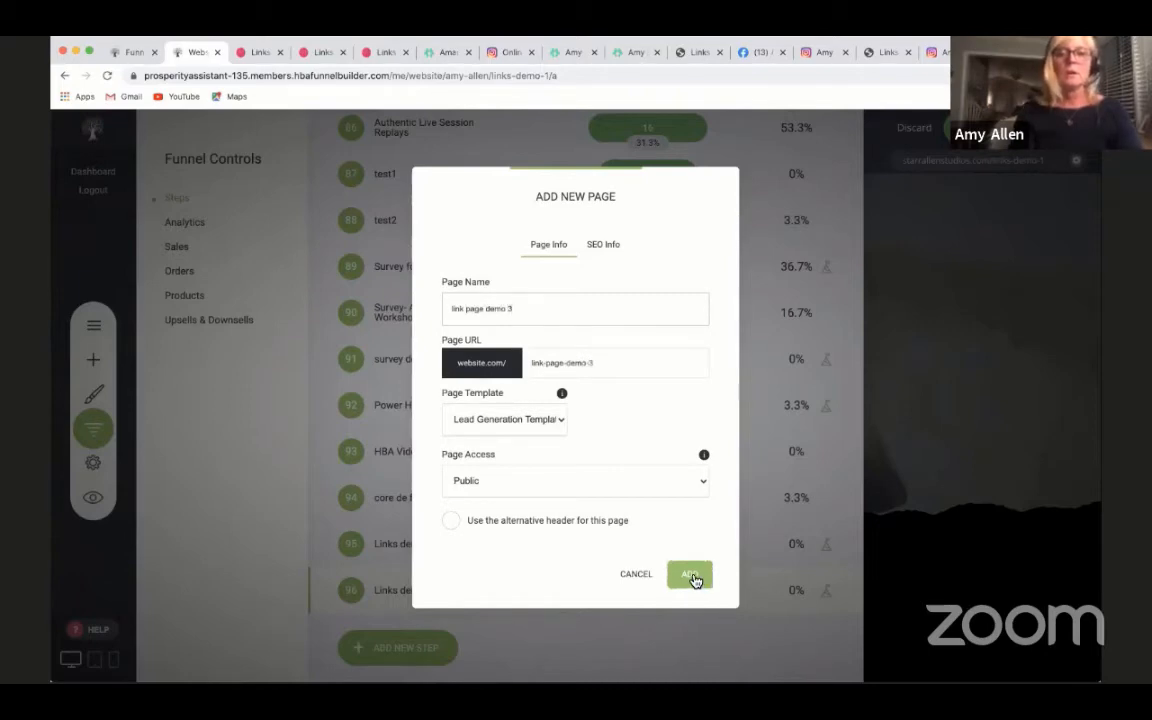
click(691, 578)
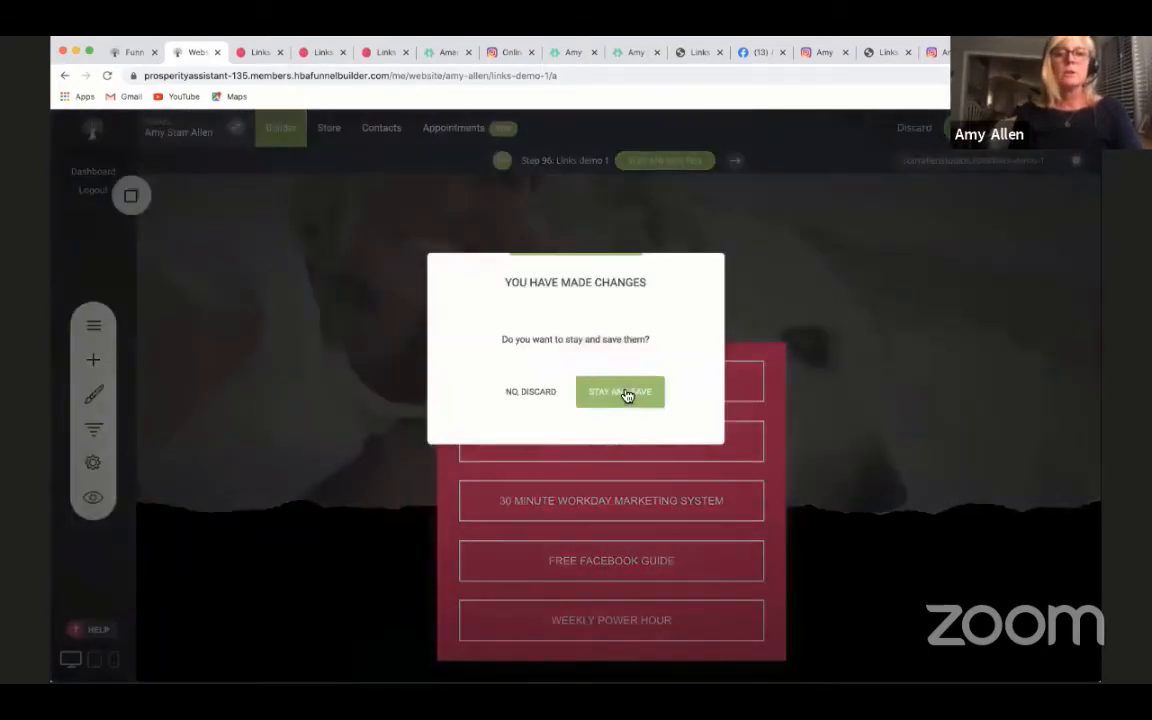
click(530, 392)
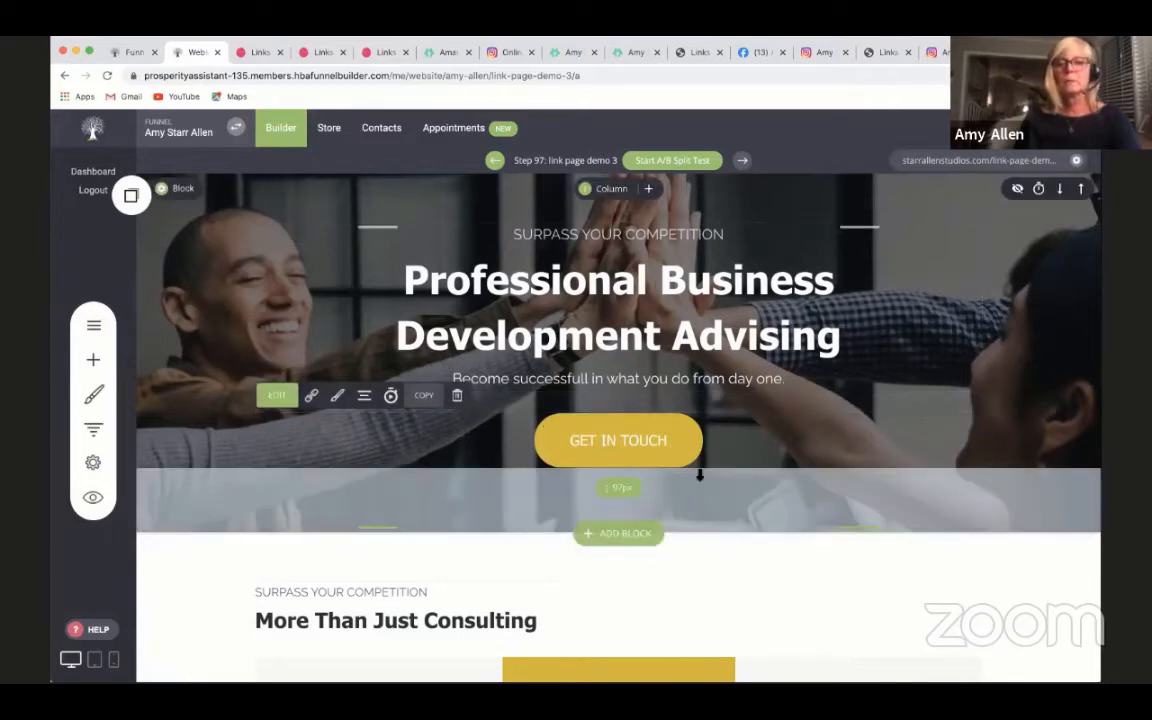
- Place three copies of the GET IN TOUCH button in a column beneath the original in the header block
click(131, 196)
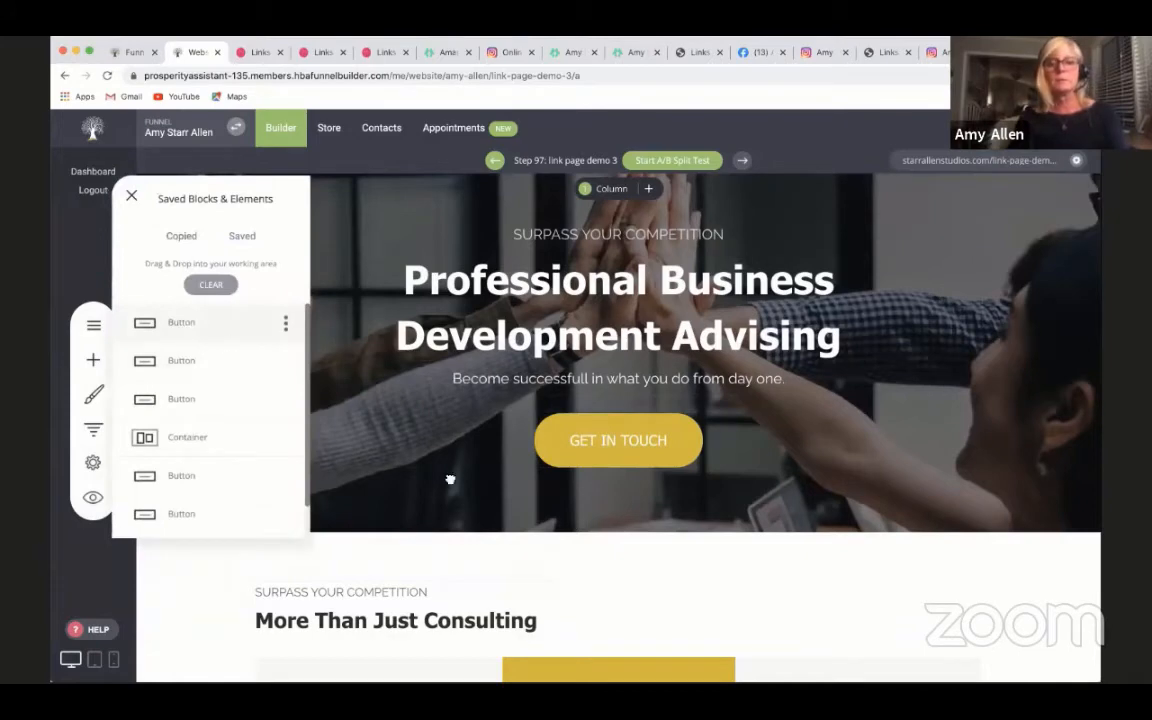
drag(450, 480, 620, 520)
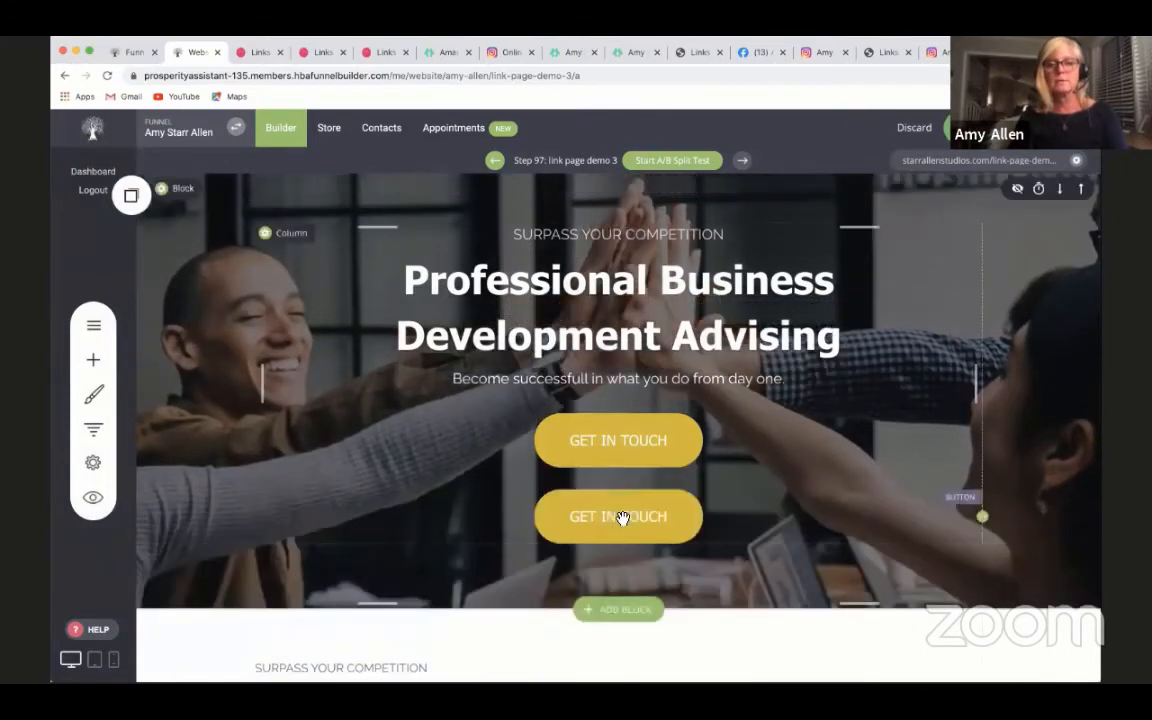
click(131, 195)
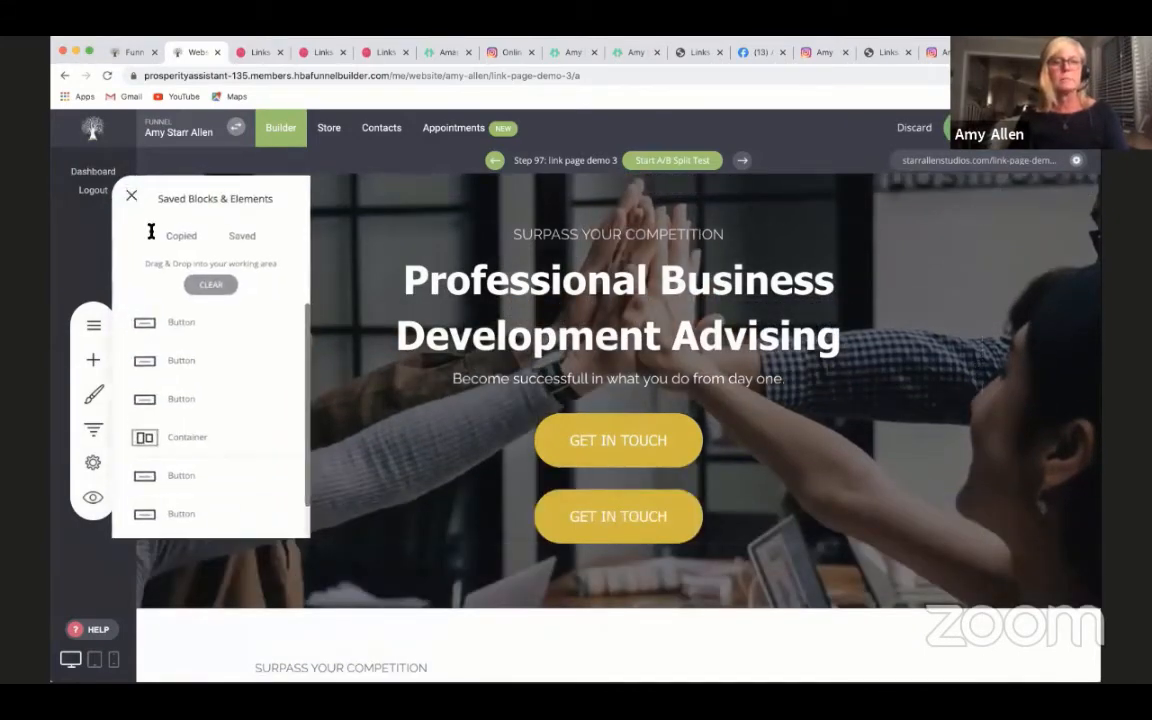
drag(190, 325, 600, 562)
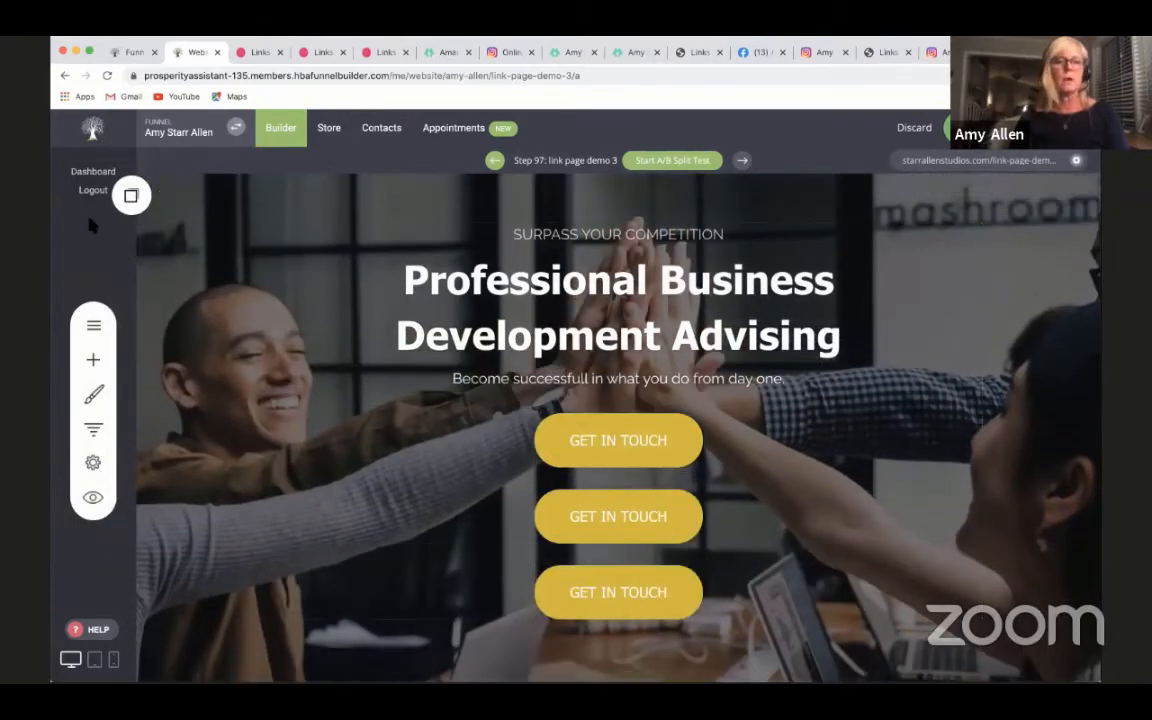
click(131, 195)
drag(184, 328, 746, 625)
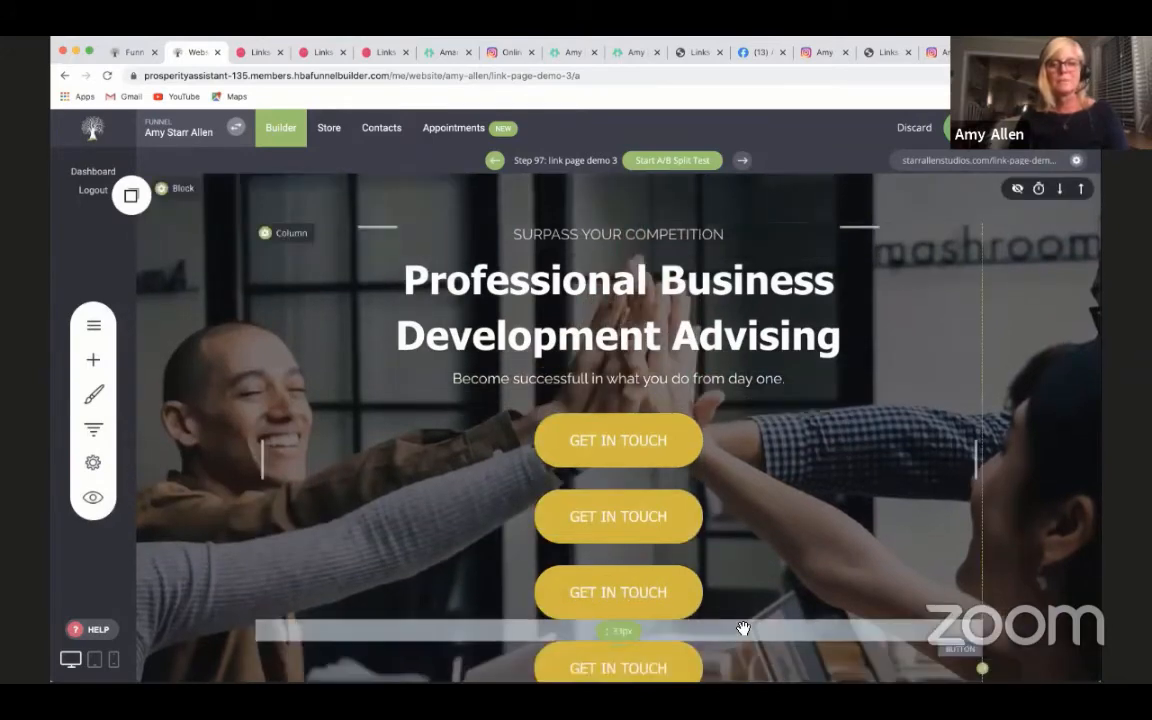
- Change the text of the first button in the header to "VISIT MY BLOG"
scroll(745, 620, down, 1)
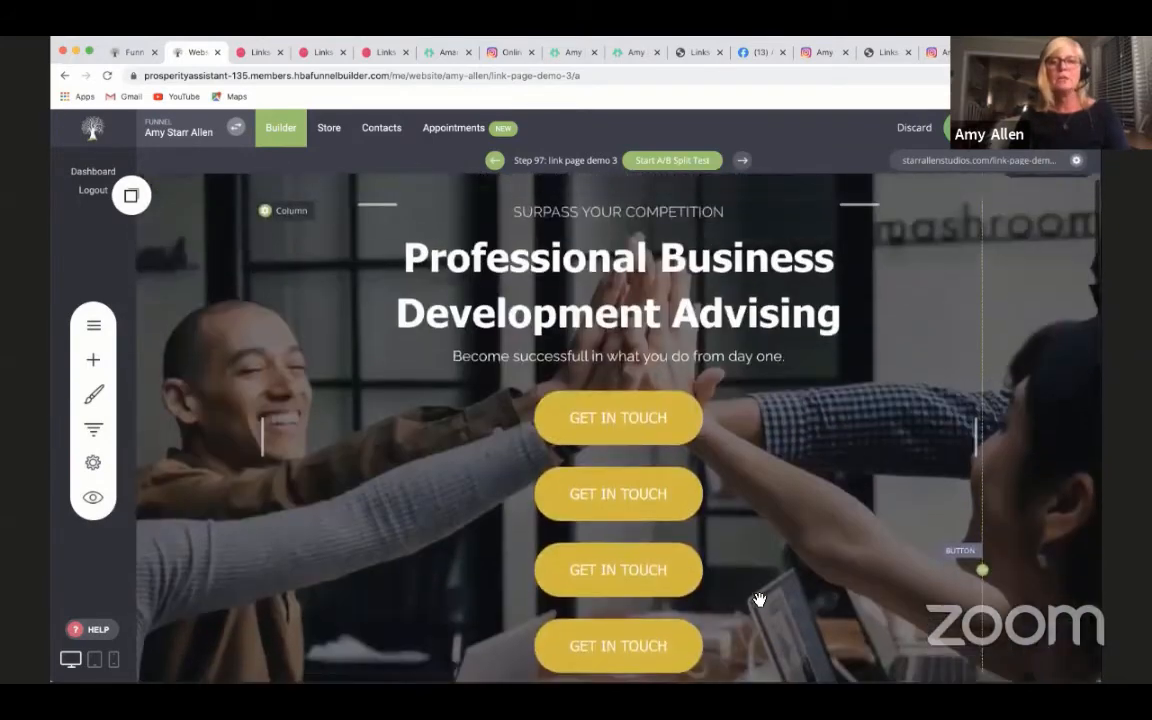
click(633, 417)
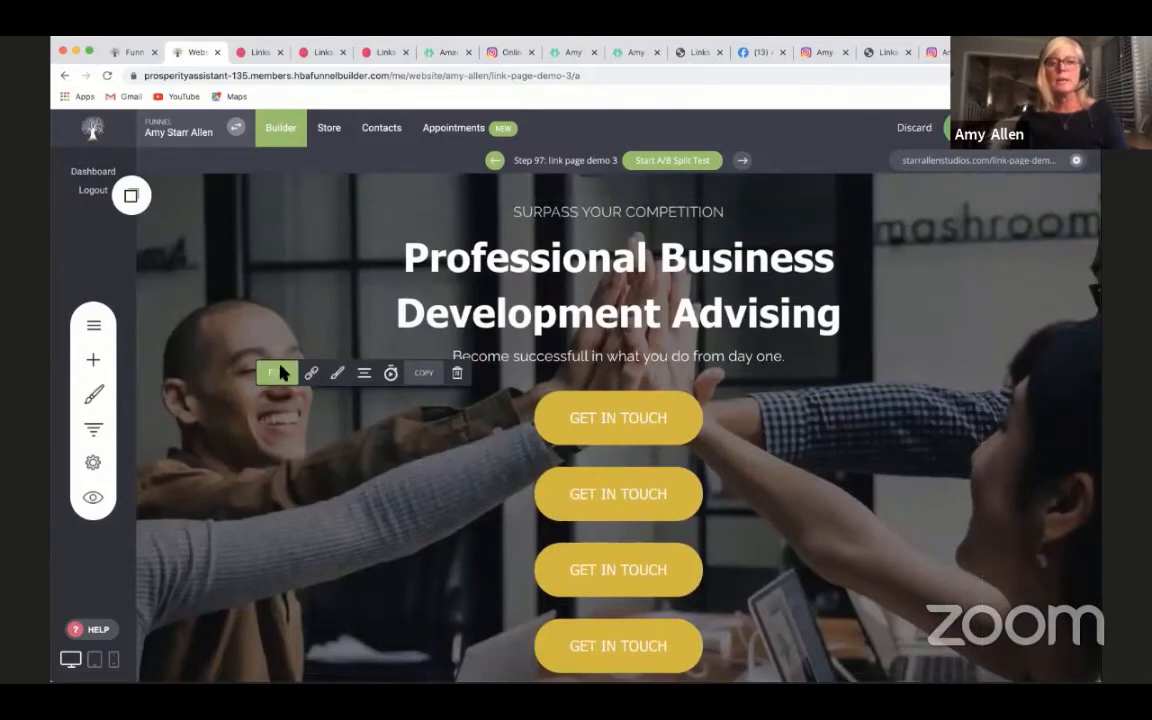
click(279, 373)
drag(937, 416, 838, 411)
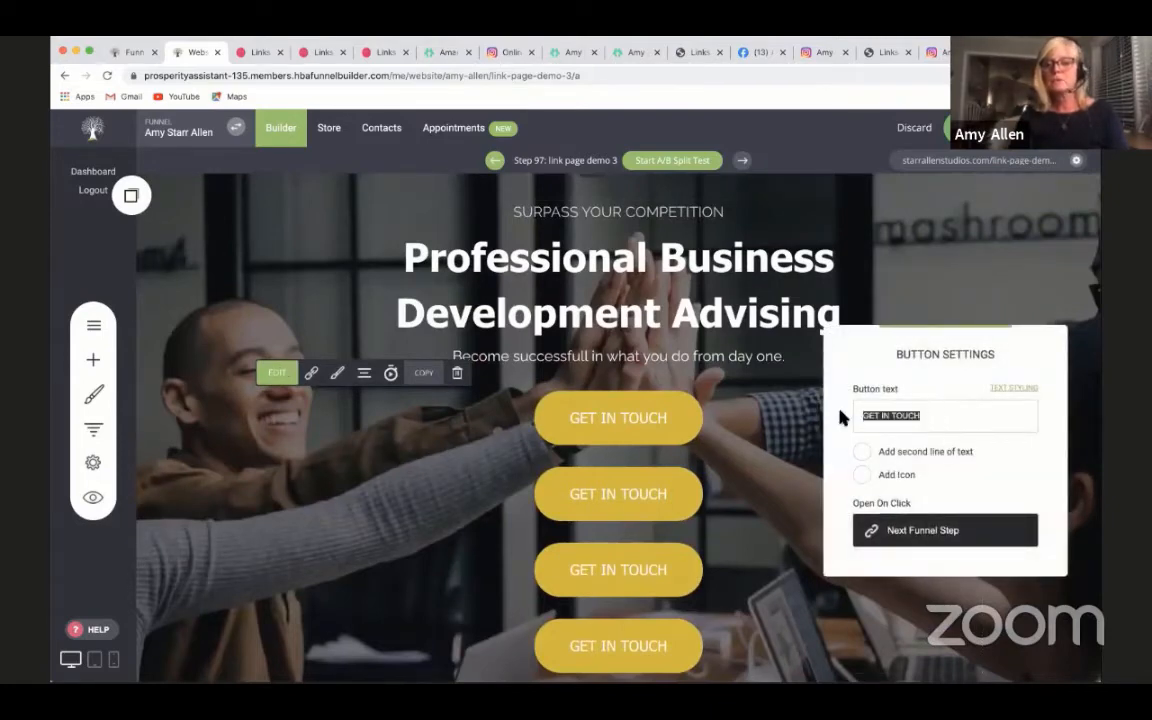
text(VISIT MY BLOG)
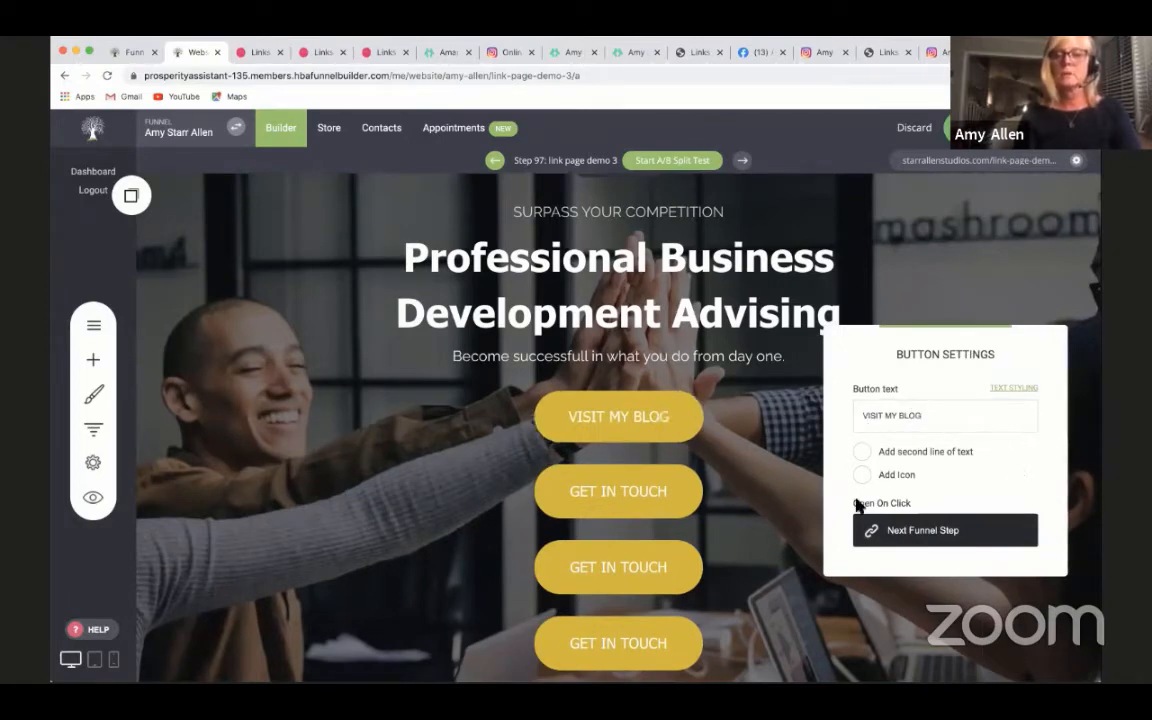
- Review the External Link options for the VISIT MY BLOG button without applying a link
click(902, 533)
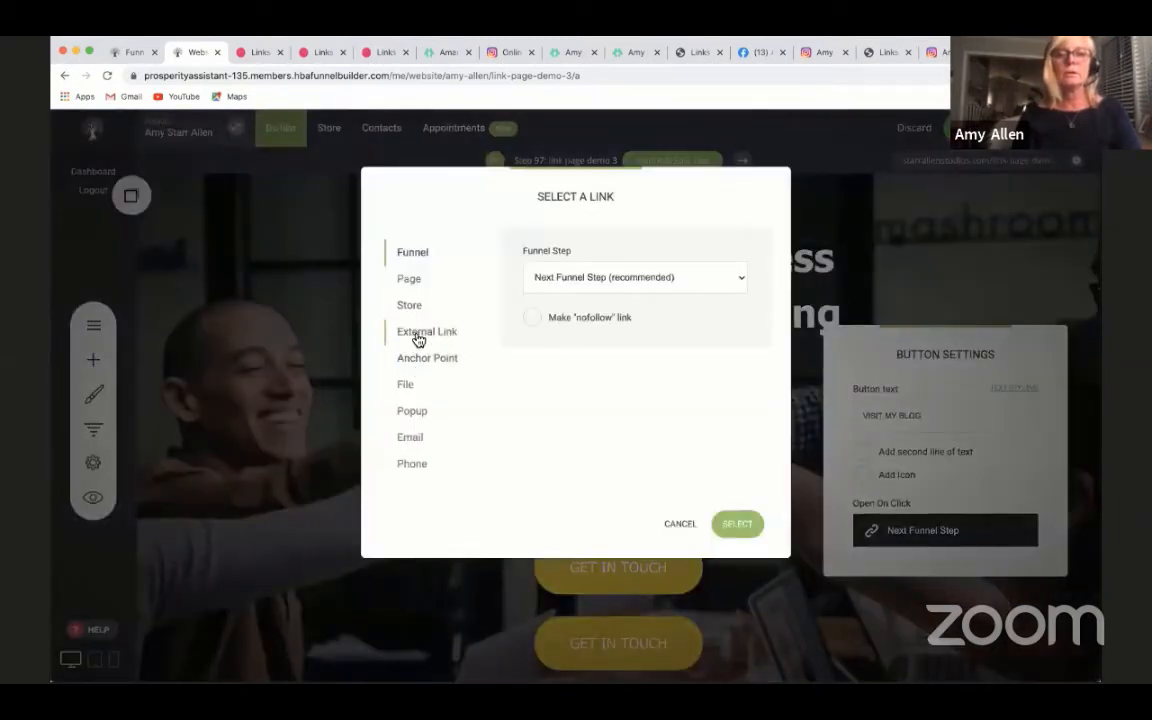
click(390, 333)
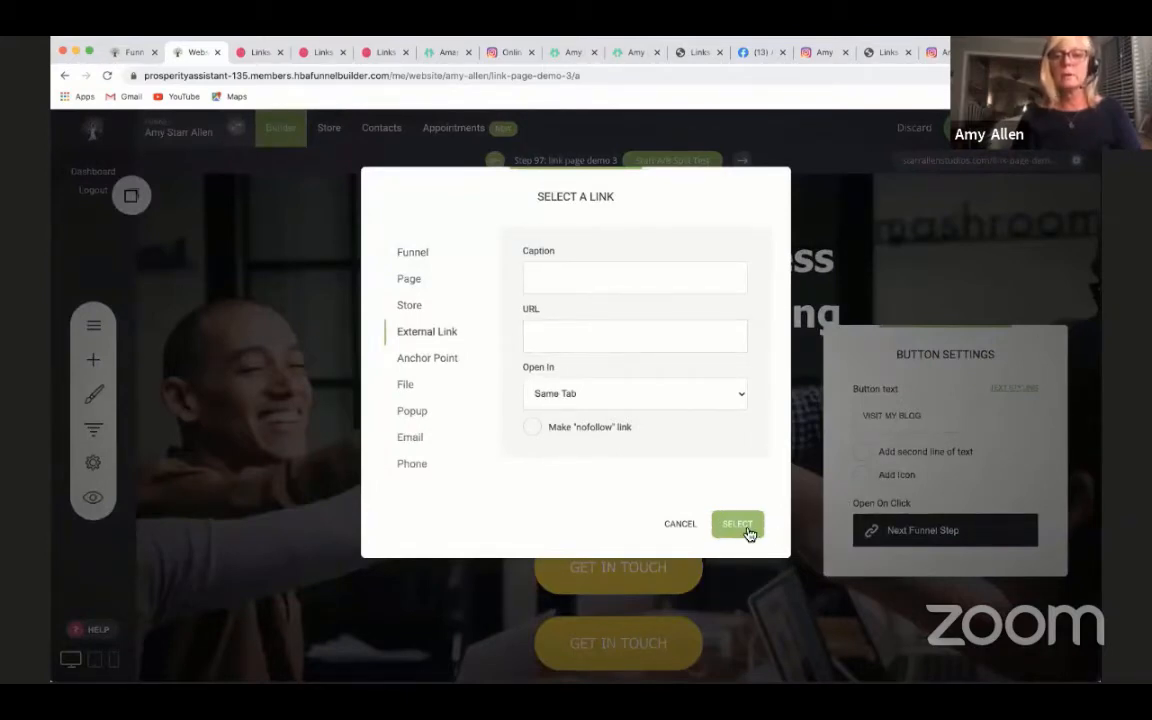
click(683, 524)
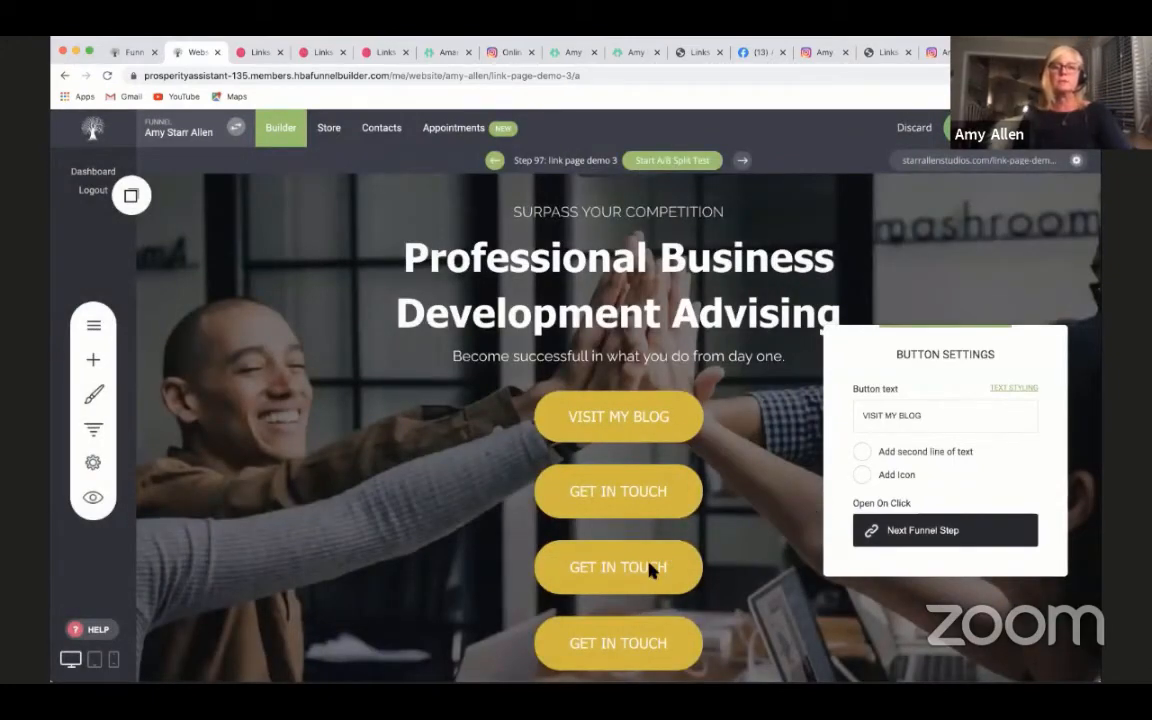
- Set the VISIT MY BLOG button's color to the pink global color EA1A69
click(563, 438)
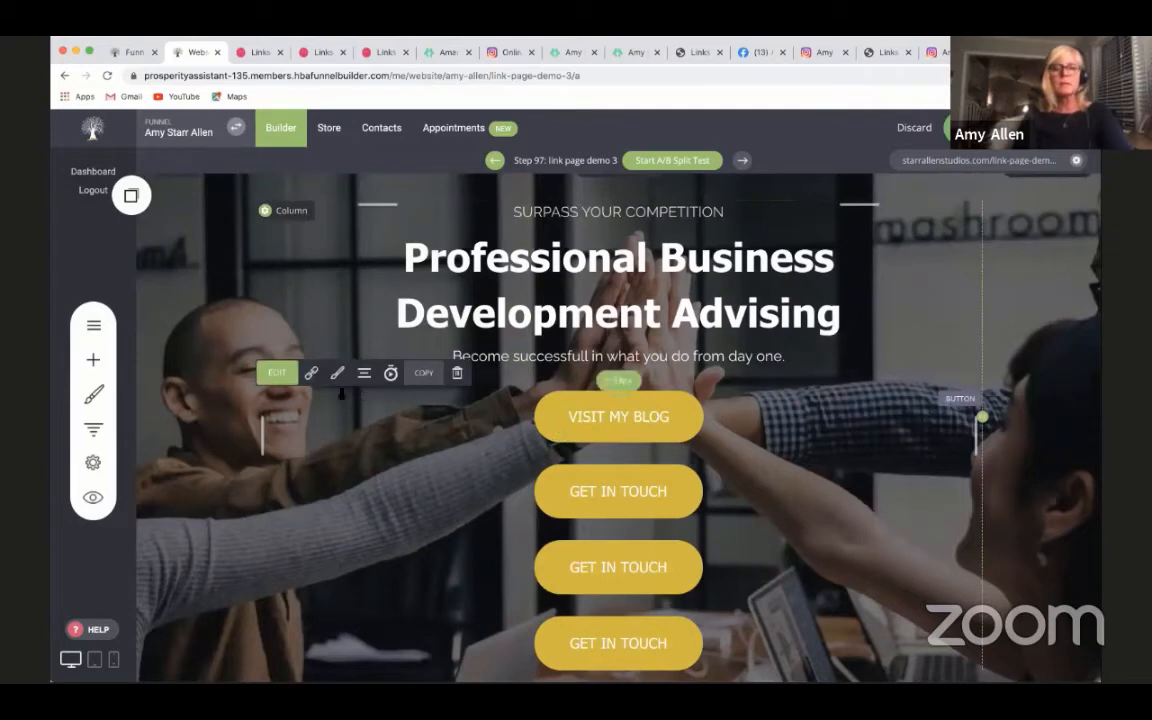
click(337, 372)
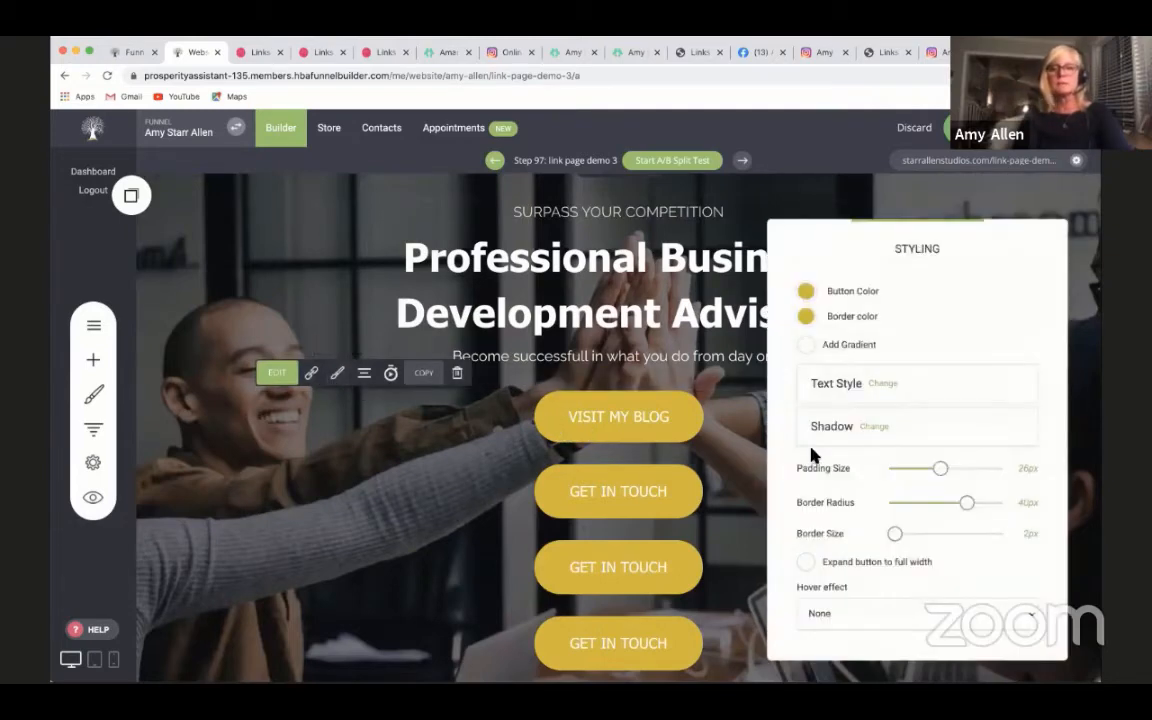
click(806, 292)
click(845, 500)
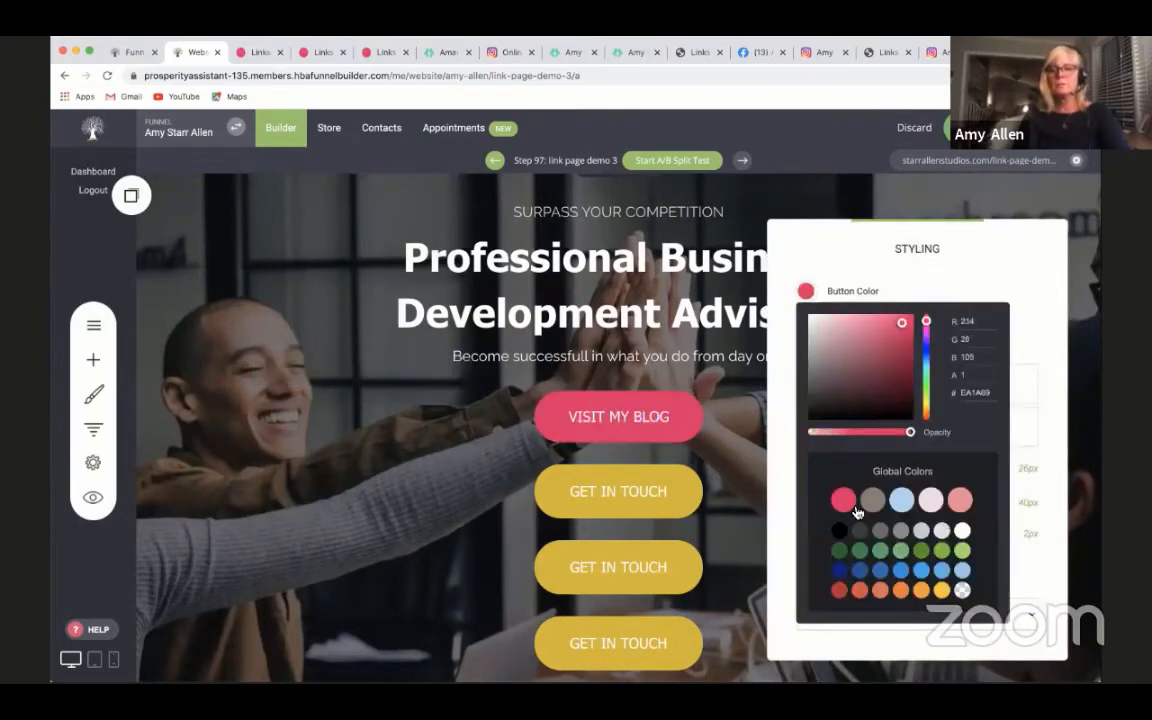
click(508, 446)
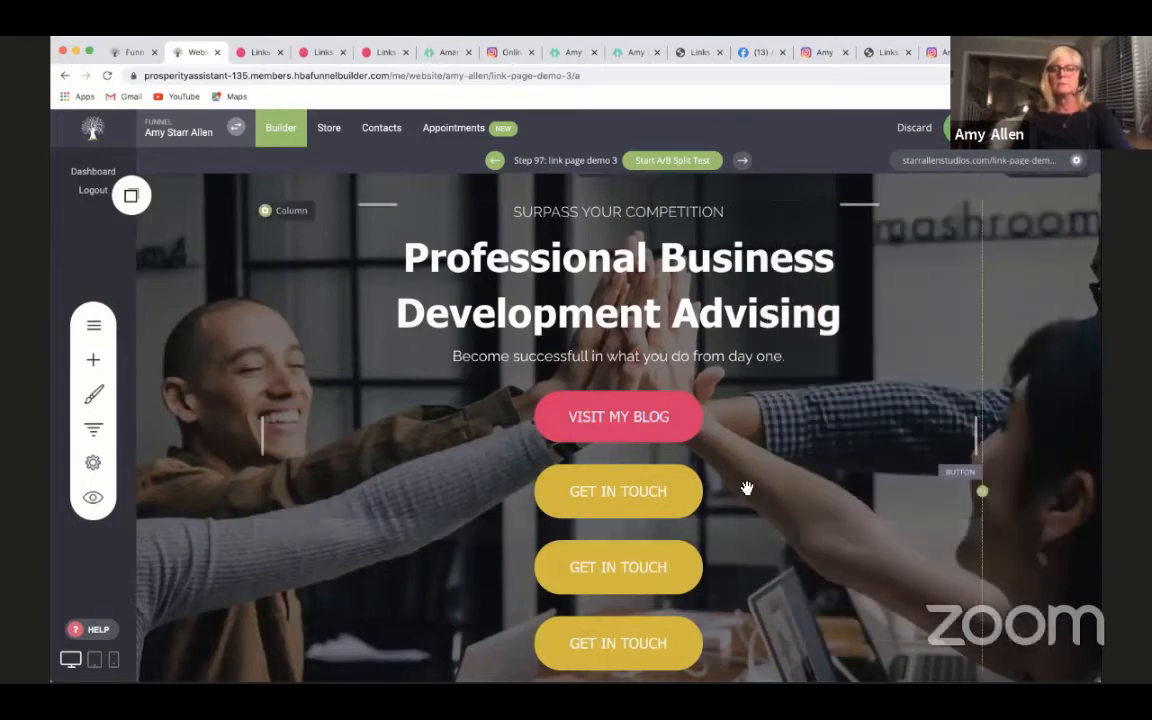
- Set the button color of the GET IN TOUCH button directly below VISIT MY BLOG to the same pink global color
click(549, 493)
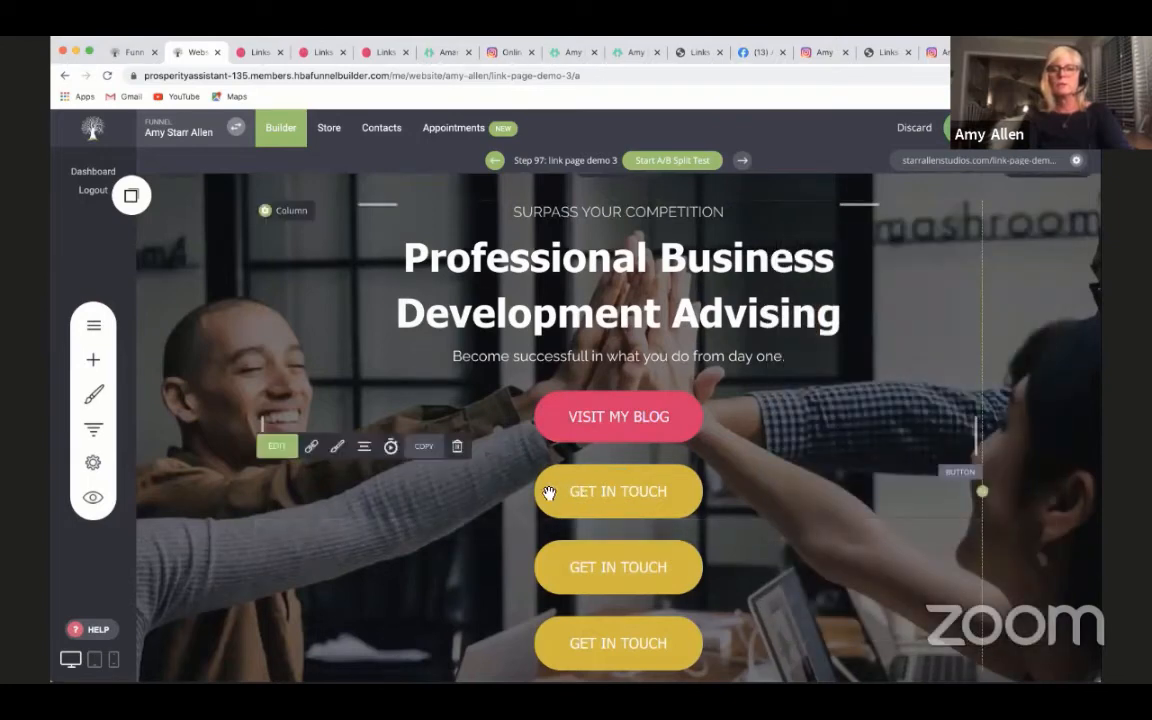
click(337, 446)
click(806, 291)
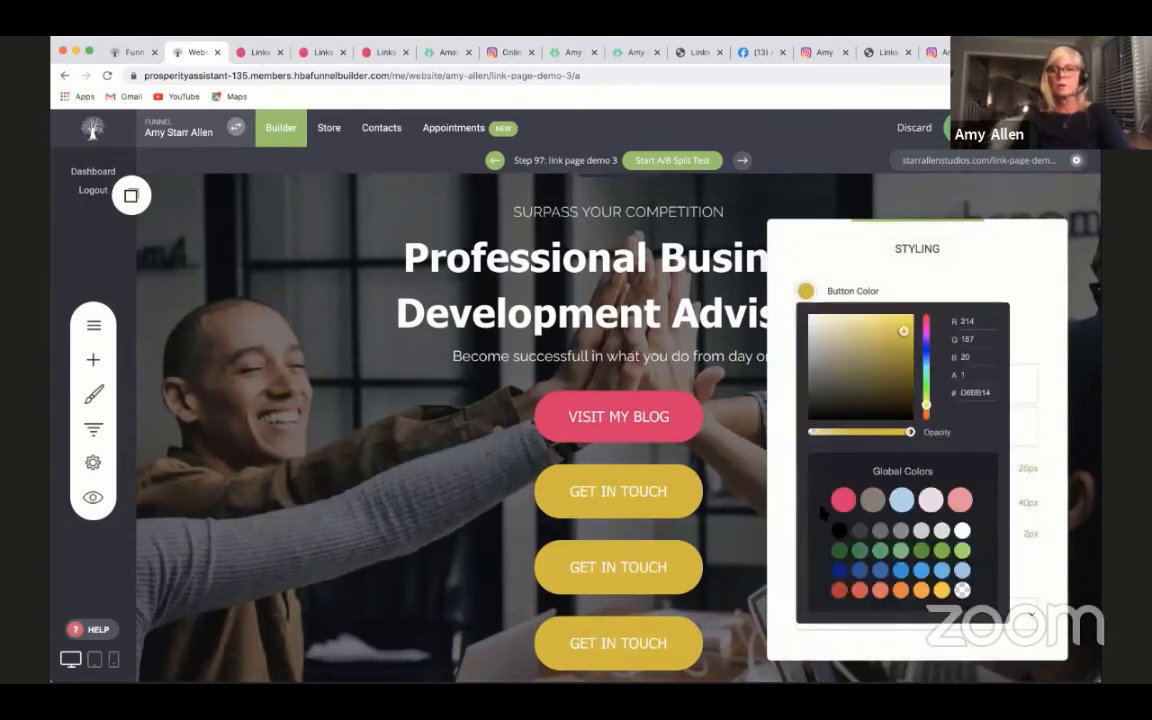
click(843, 501)
click(755, 553)
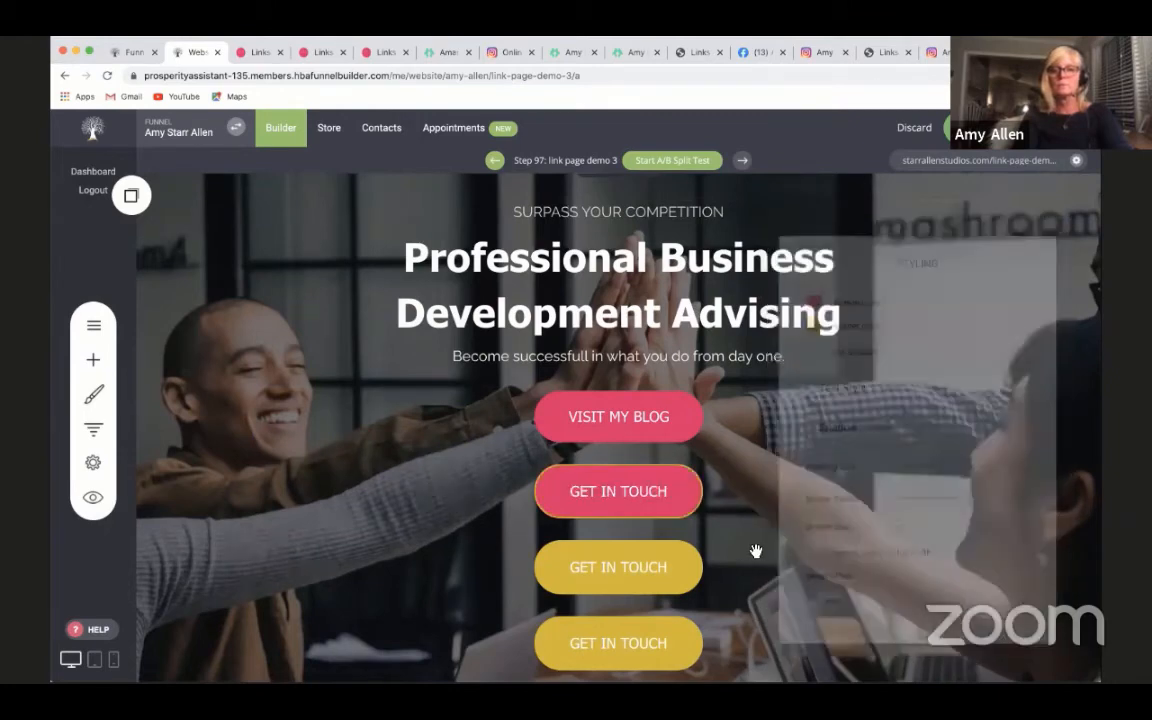
- Set the border color of the pink GET IN TOUCH button to the matching pink global color
click(685, 486)
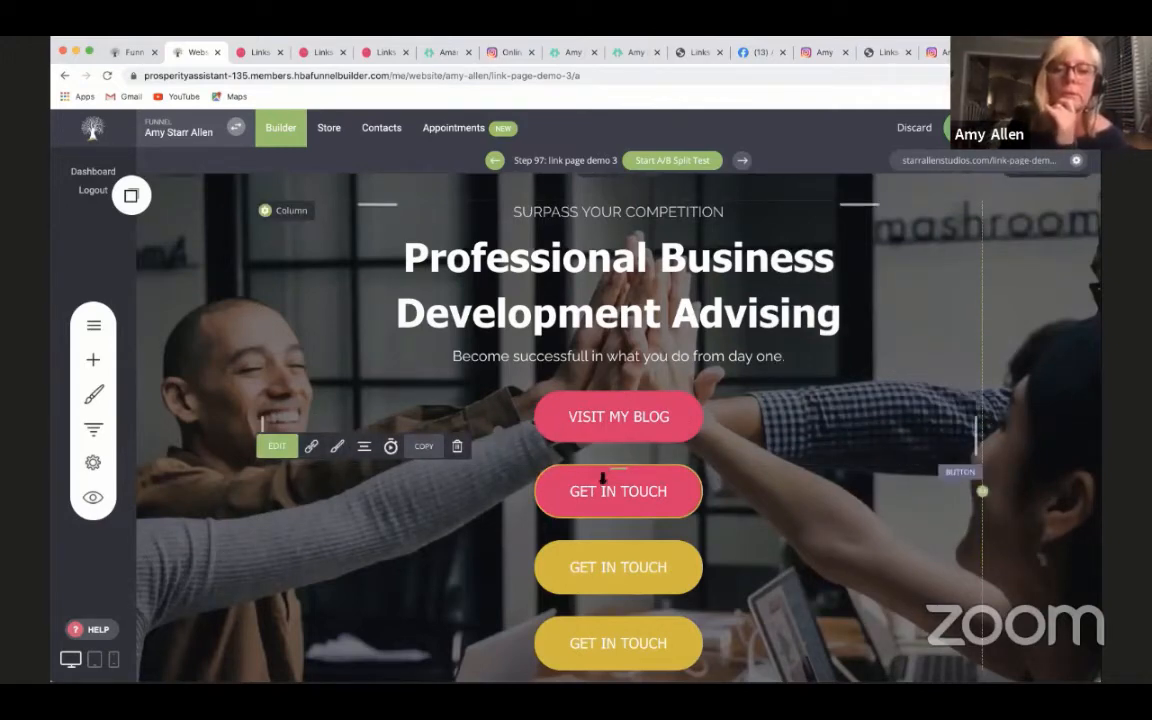
click(337, 446)
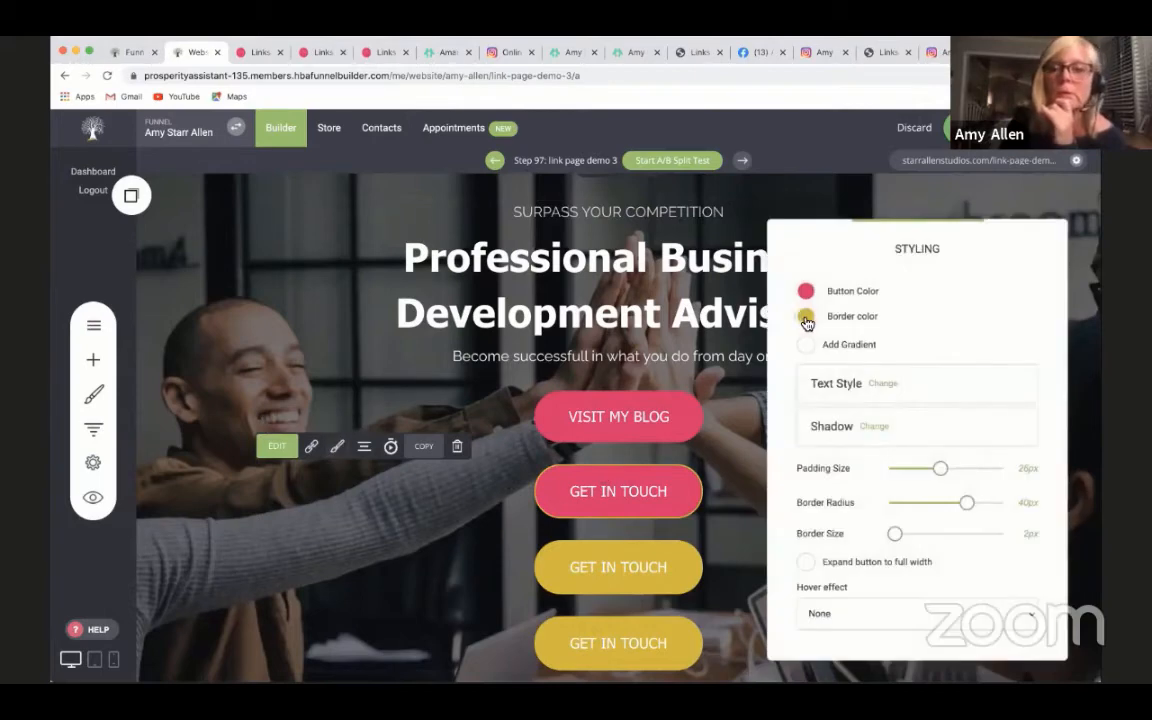
click(806, 317)
click(849, 529)
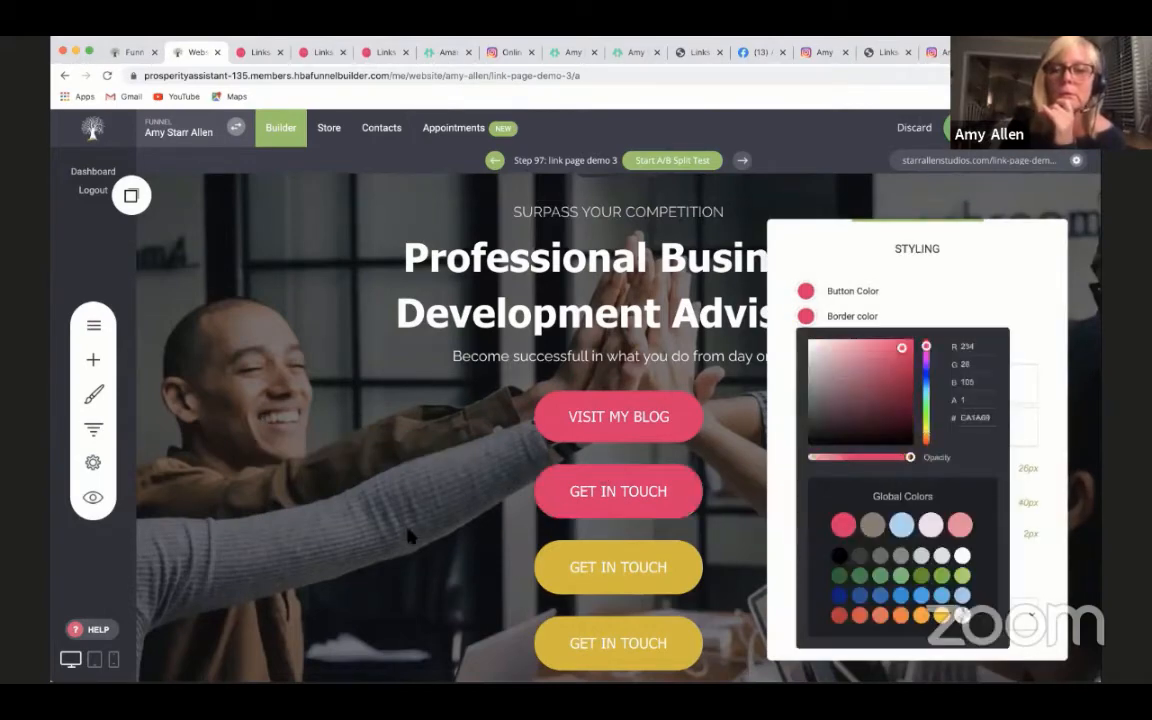
click(411, 535)
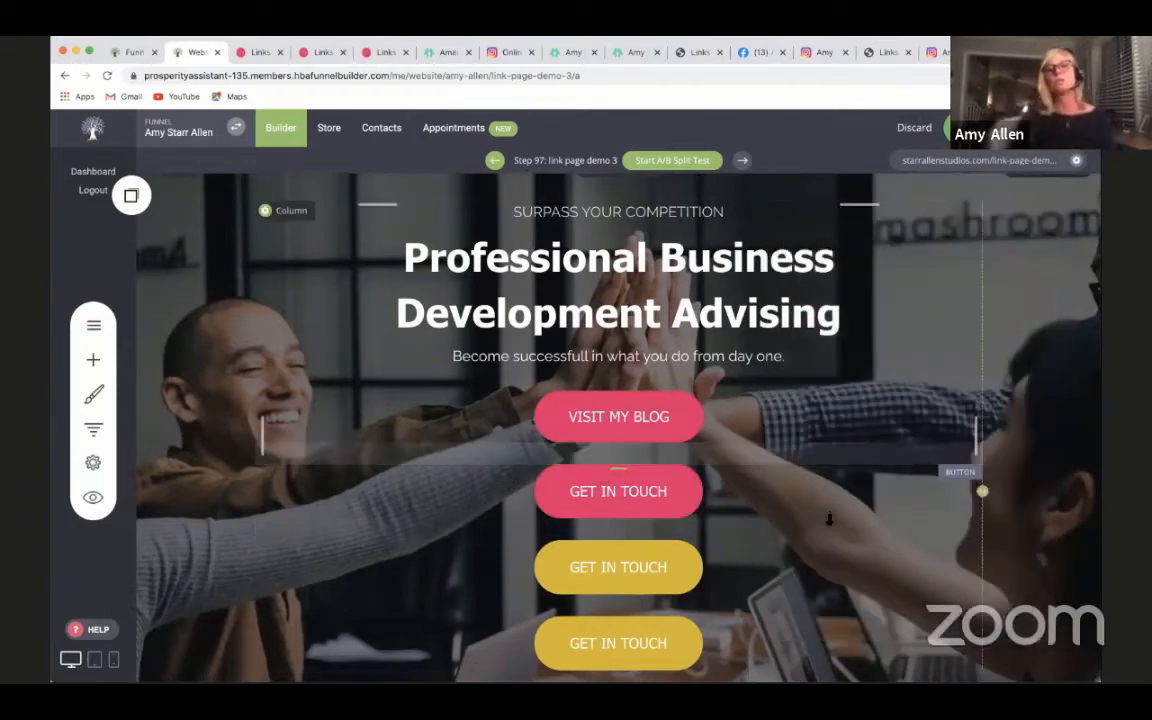
- Replace the header block's background image with the photo of the woman in the Choose Happy T-shirt from the Images folder
scroll(892, 498, up, 1)
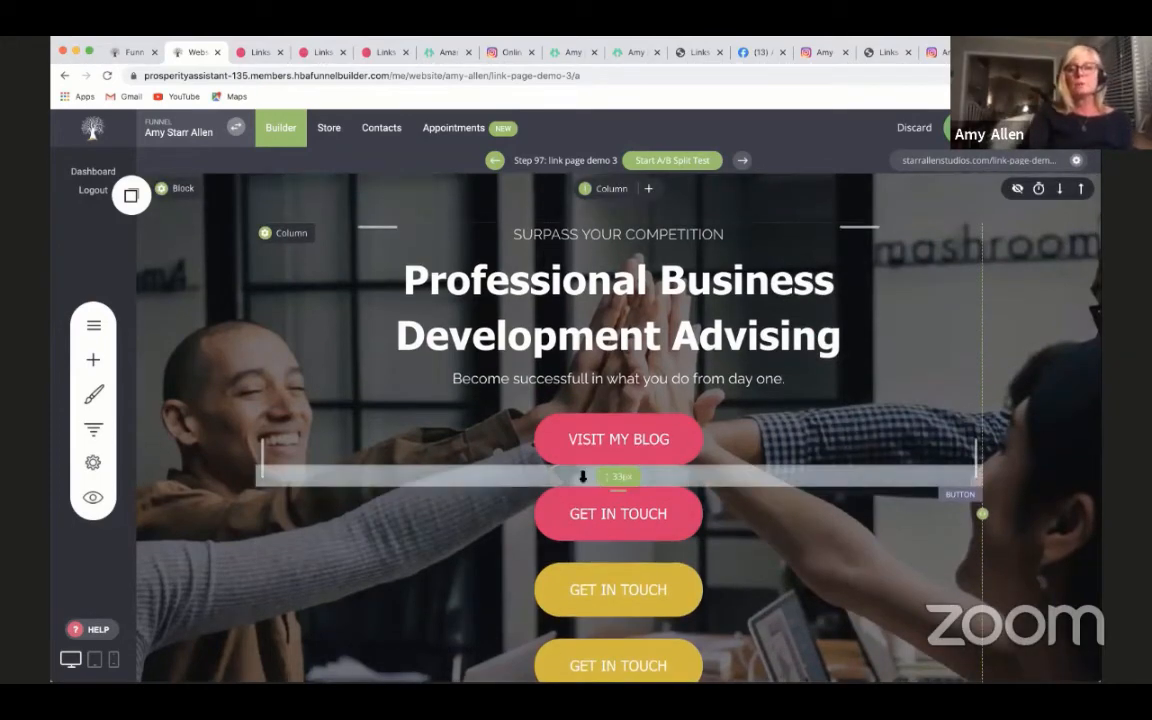
click(205, 192)
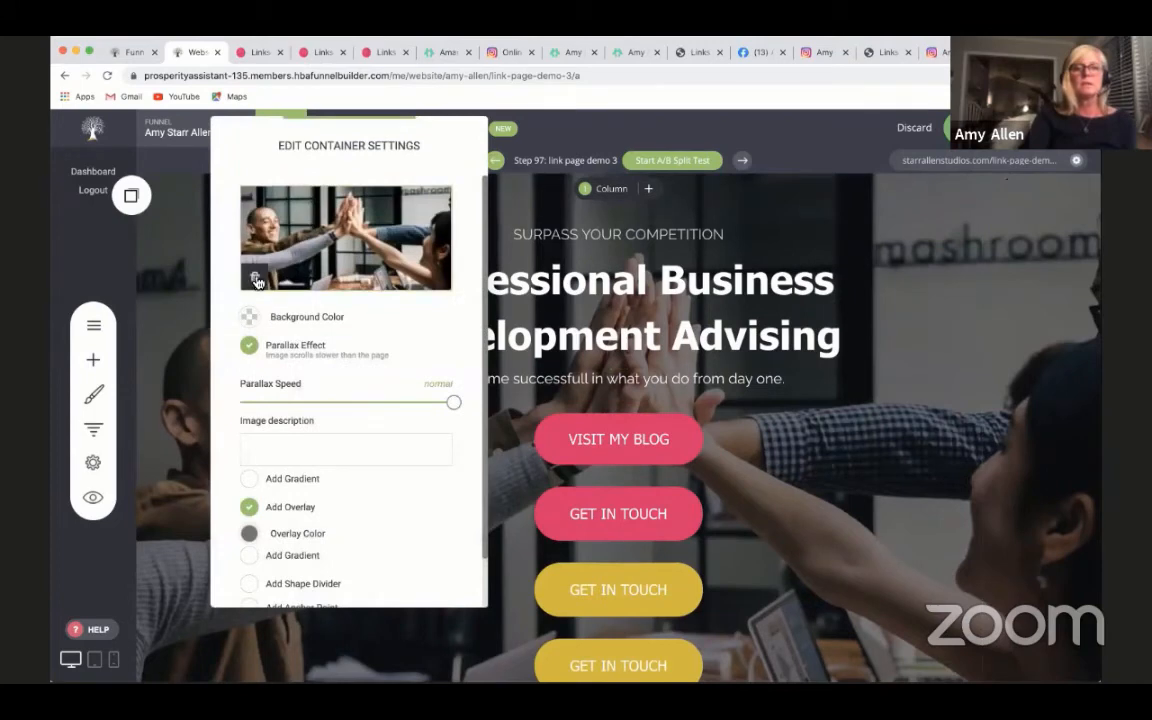
click(257, 284)
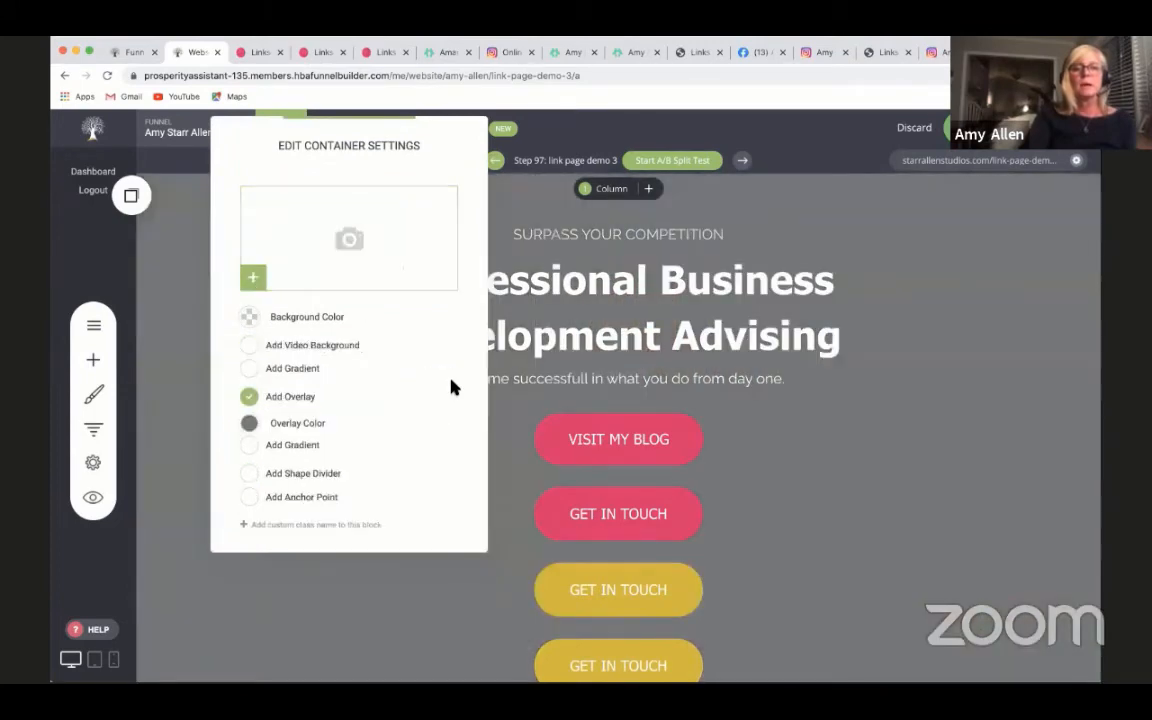
click(251, 279)
scroll(629, 419, down, 1)
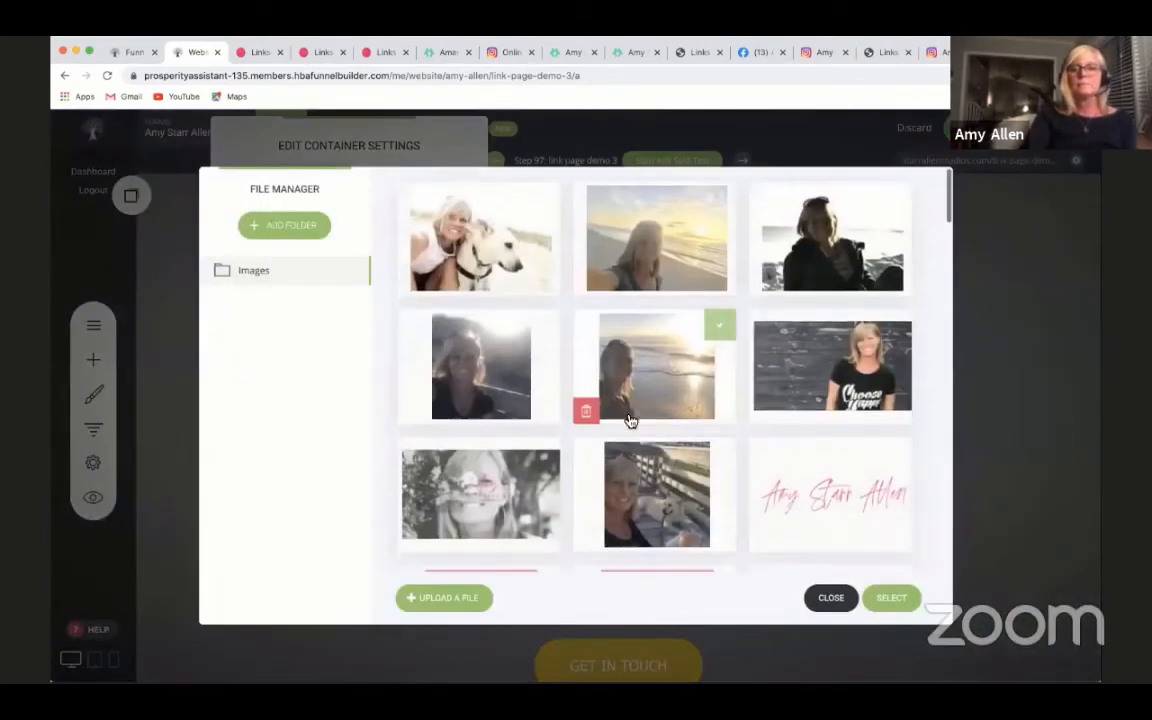
scroll(745, 437, up, 1)
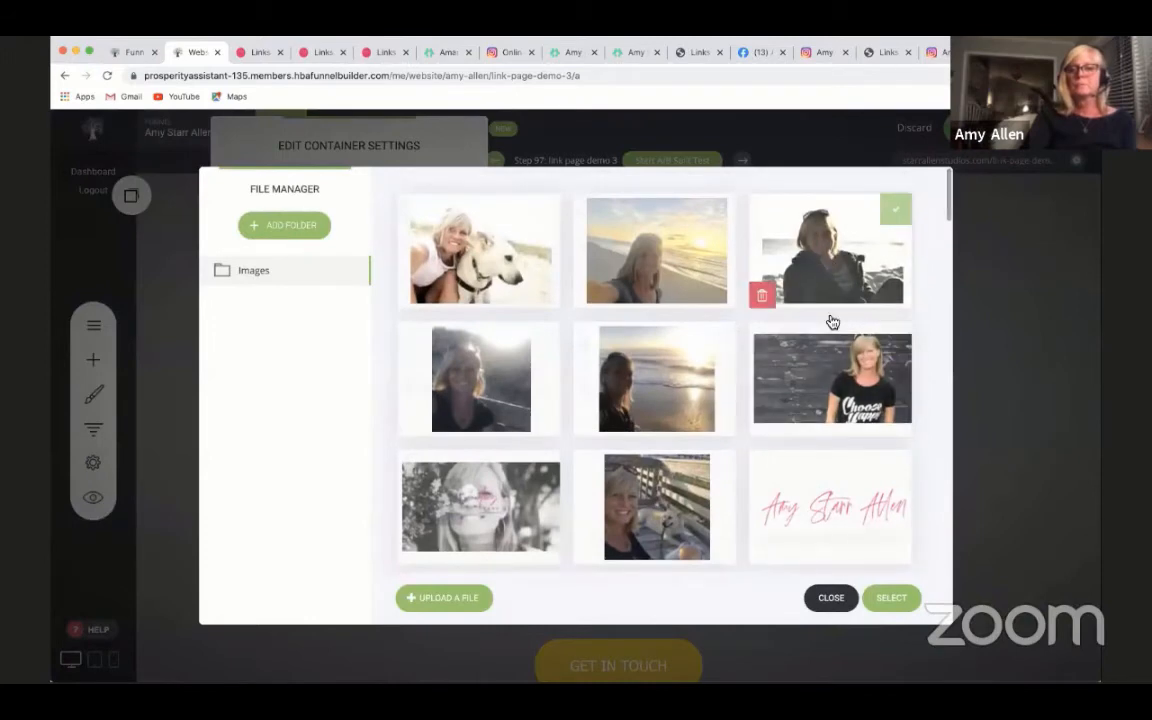
click(840, 376)
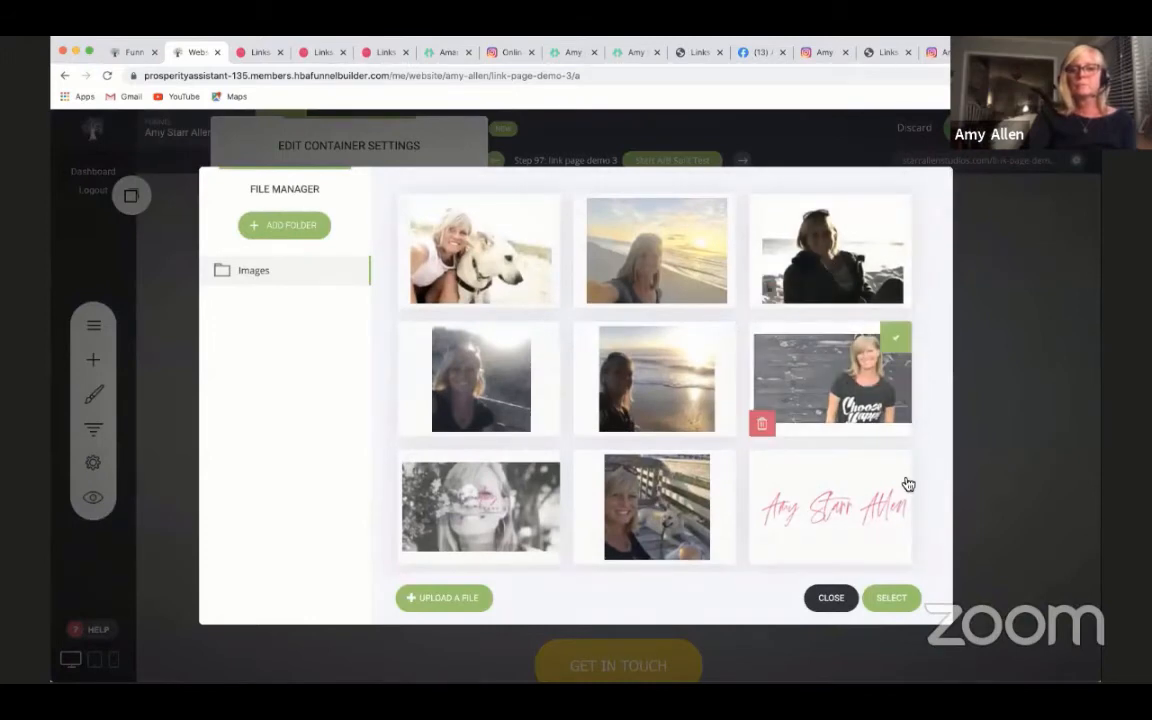
click(899, 597)
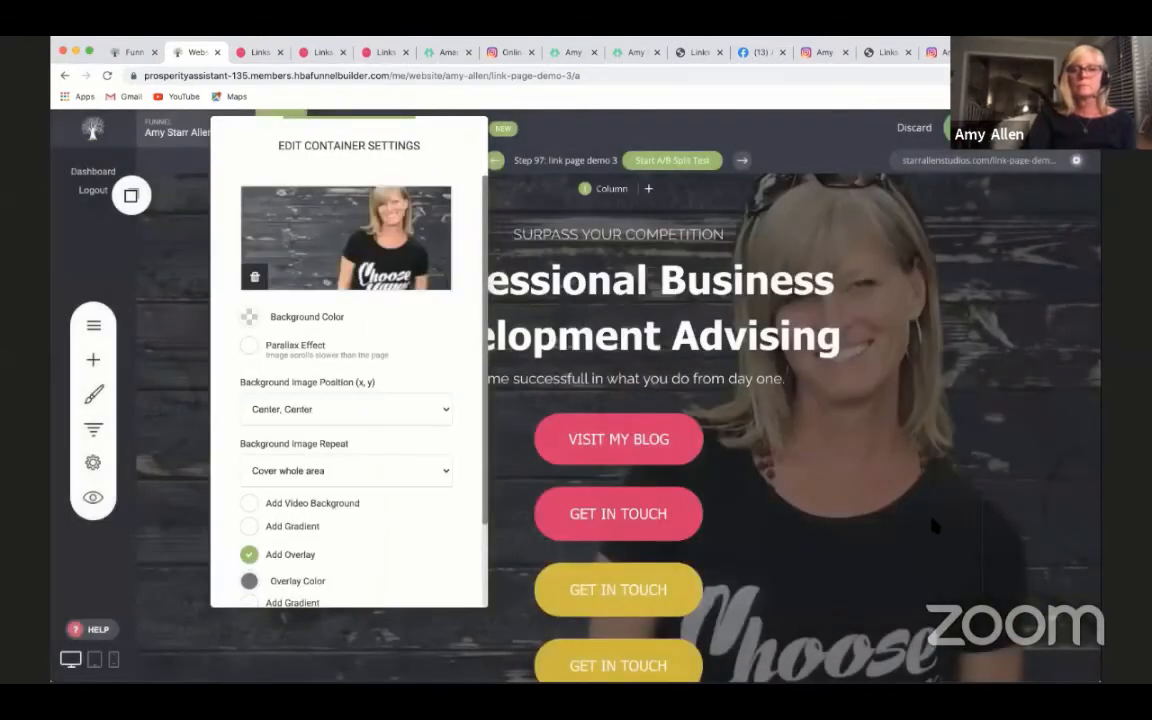
click(932, 524)
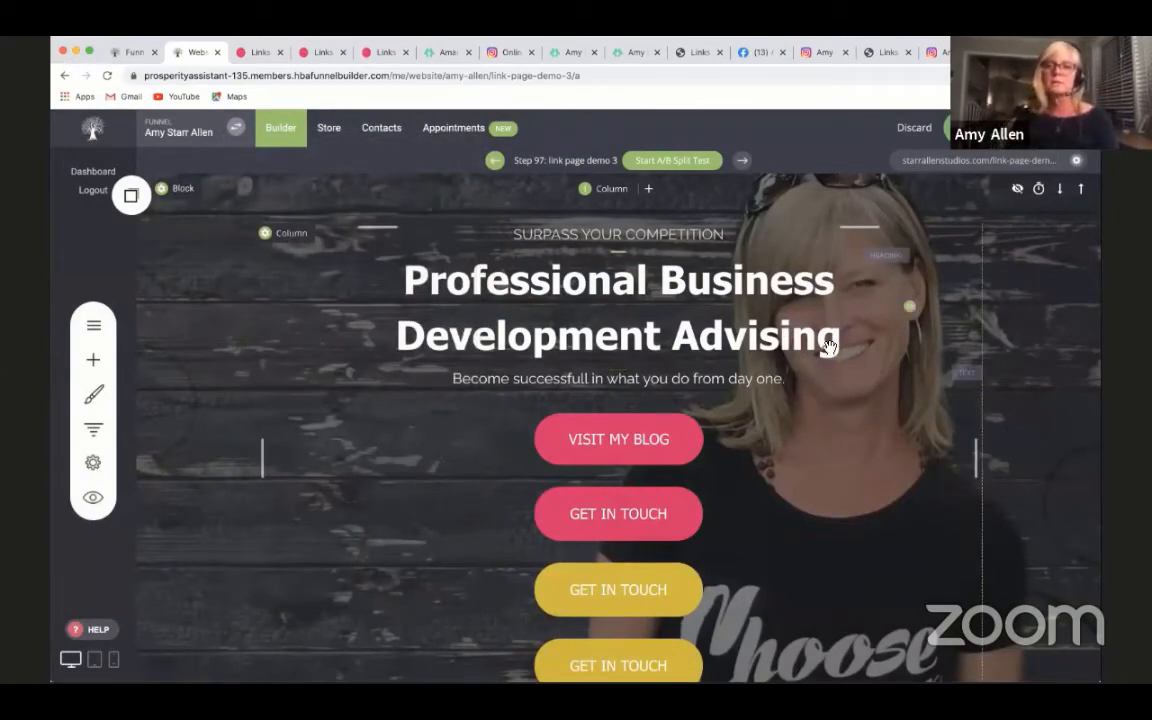
- Try the Center, Bottom and Right, Center background image positions on the header block, and settle on Left, Bottom
click(161, 188)
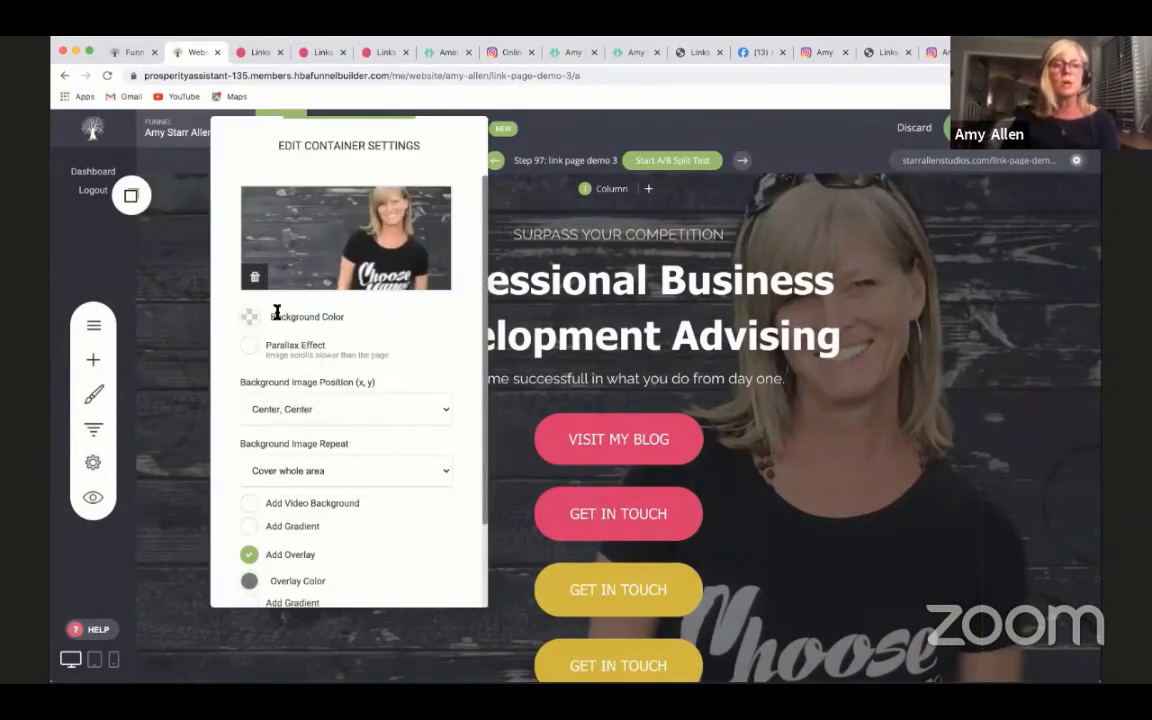
click(305, 413)
click(291, 423)
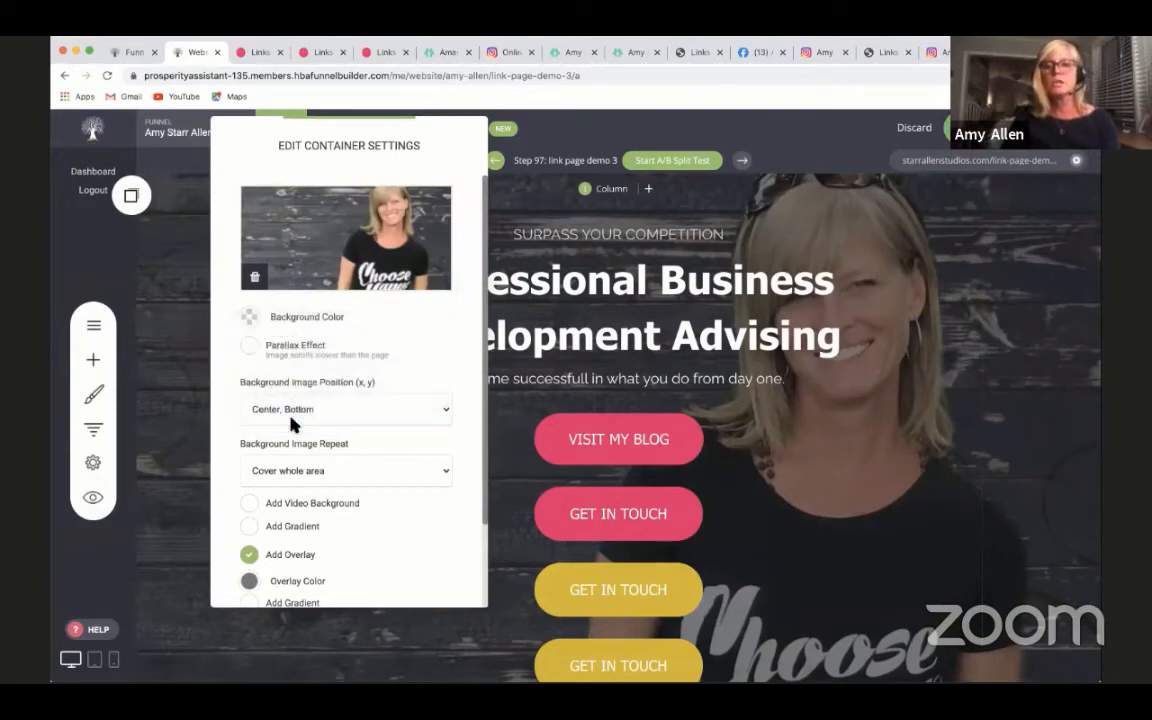
click(288, 408)
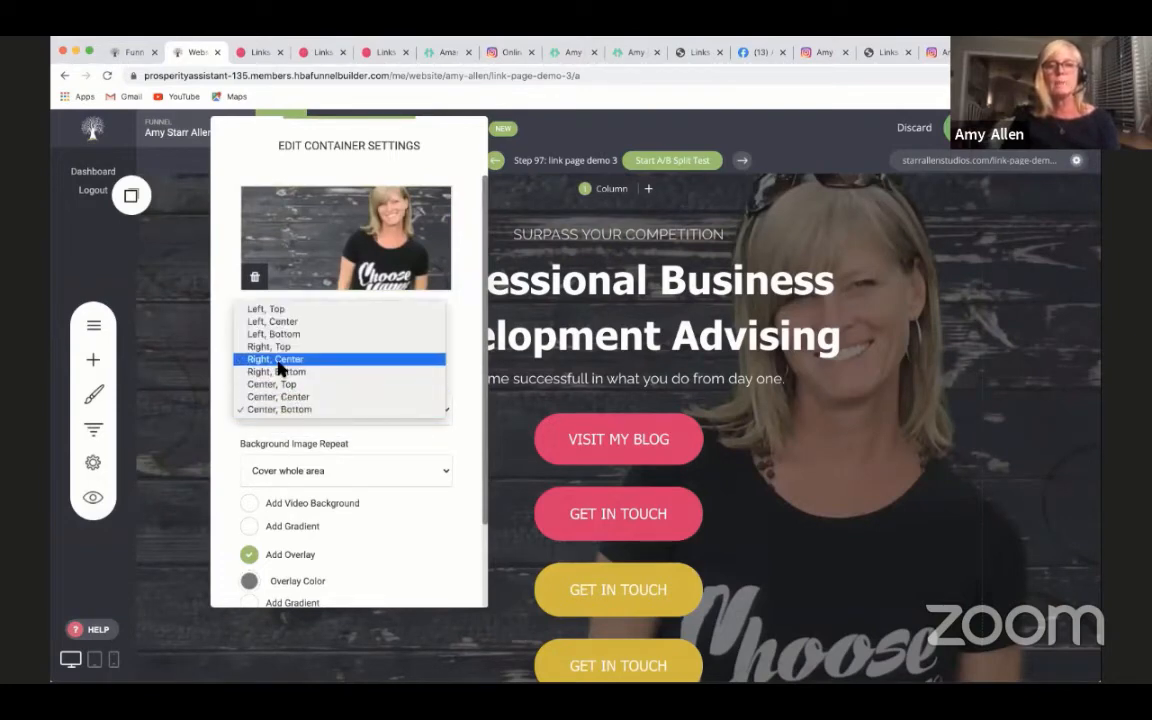
click(281, 361)
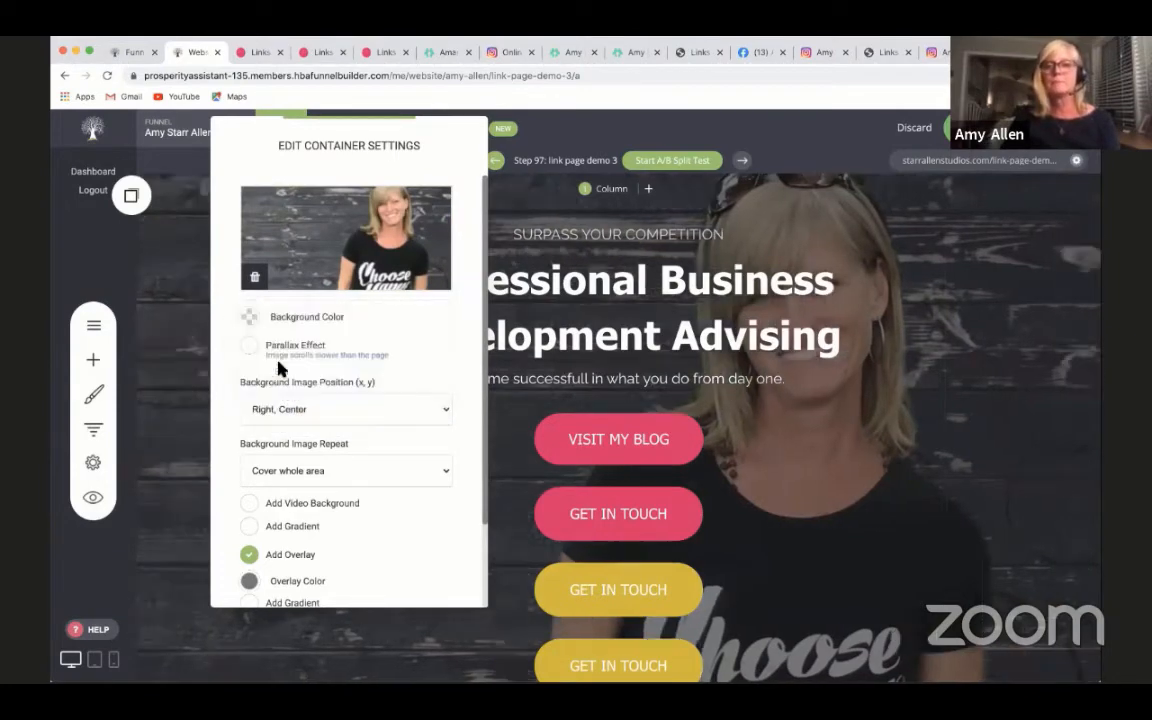
click(303, 410)
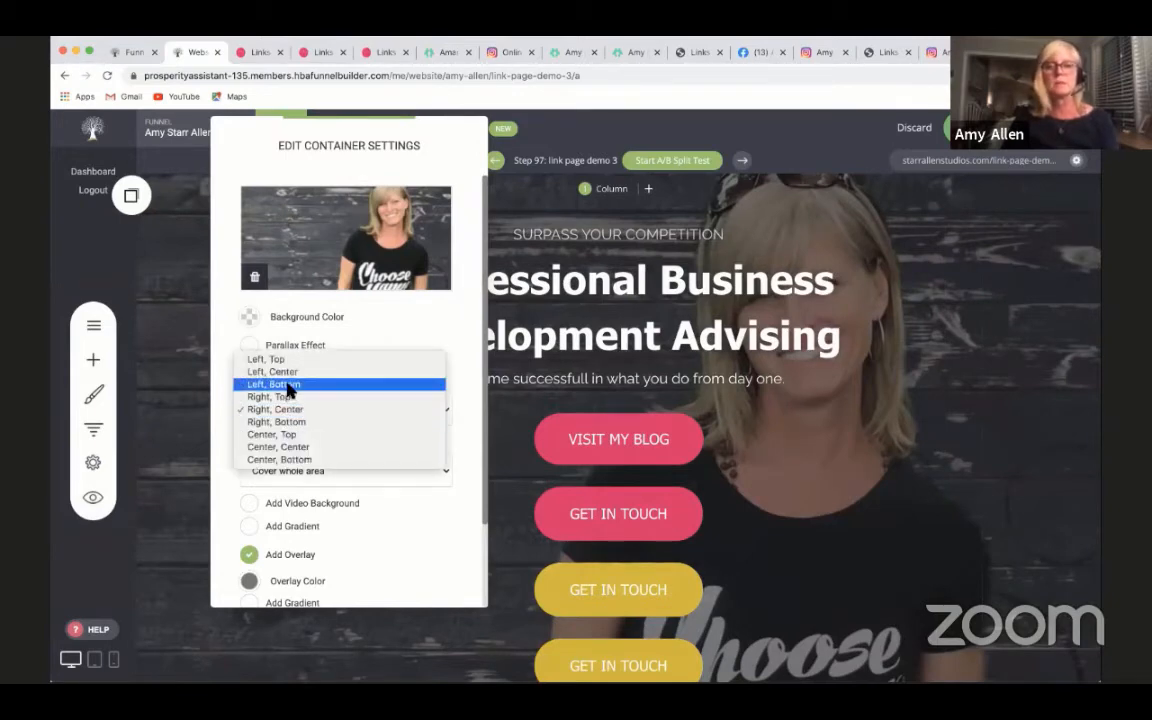
click(289, 386)
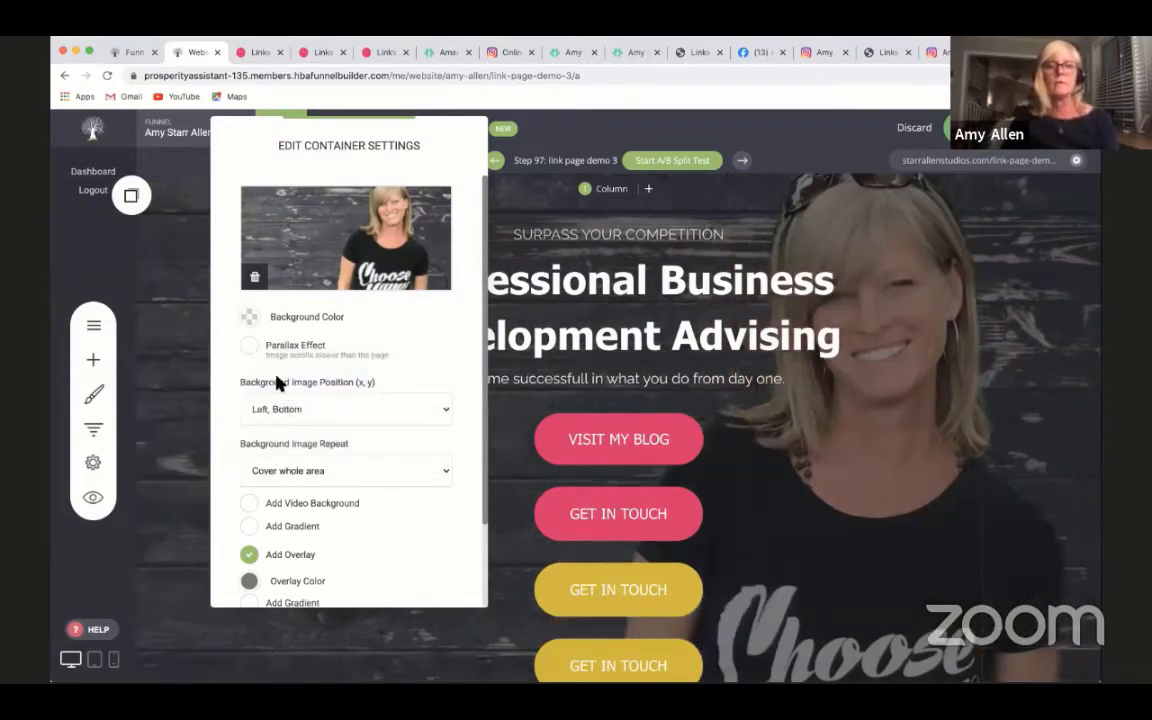
click(871, 424)
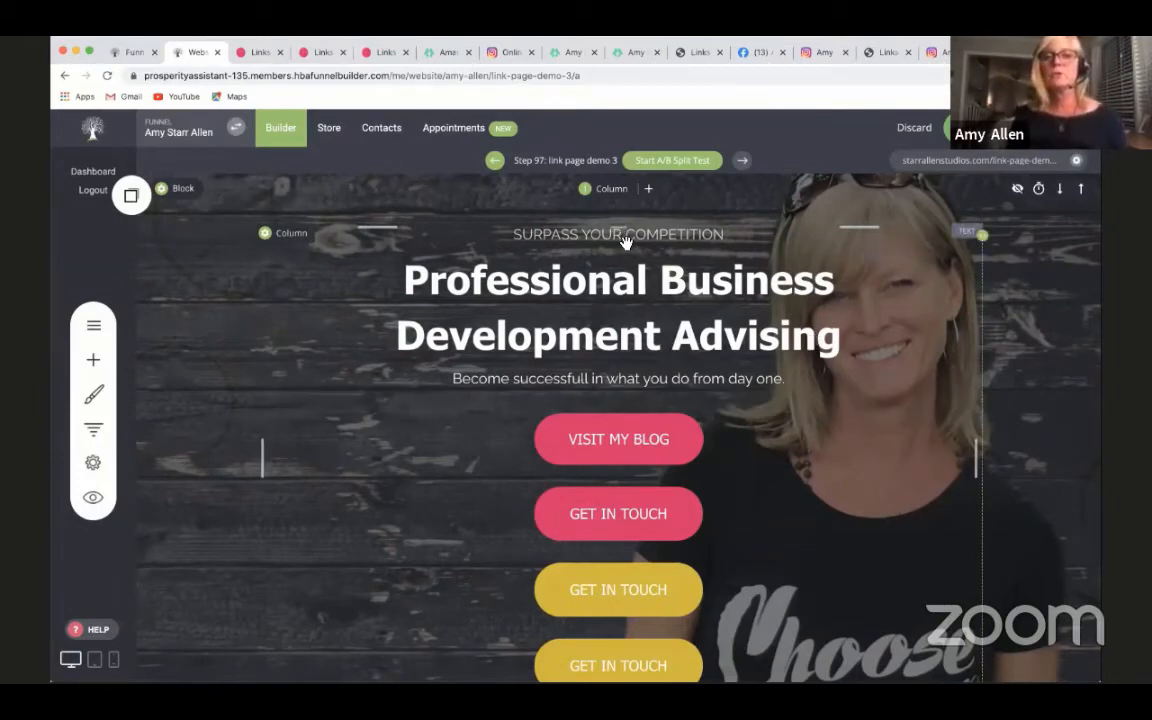
- Replace the main heading text with CONNECT WITH followed by the page owner's first name in capitals
double_click(651, 336)
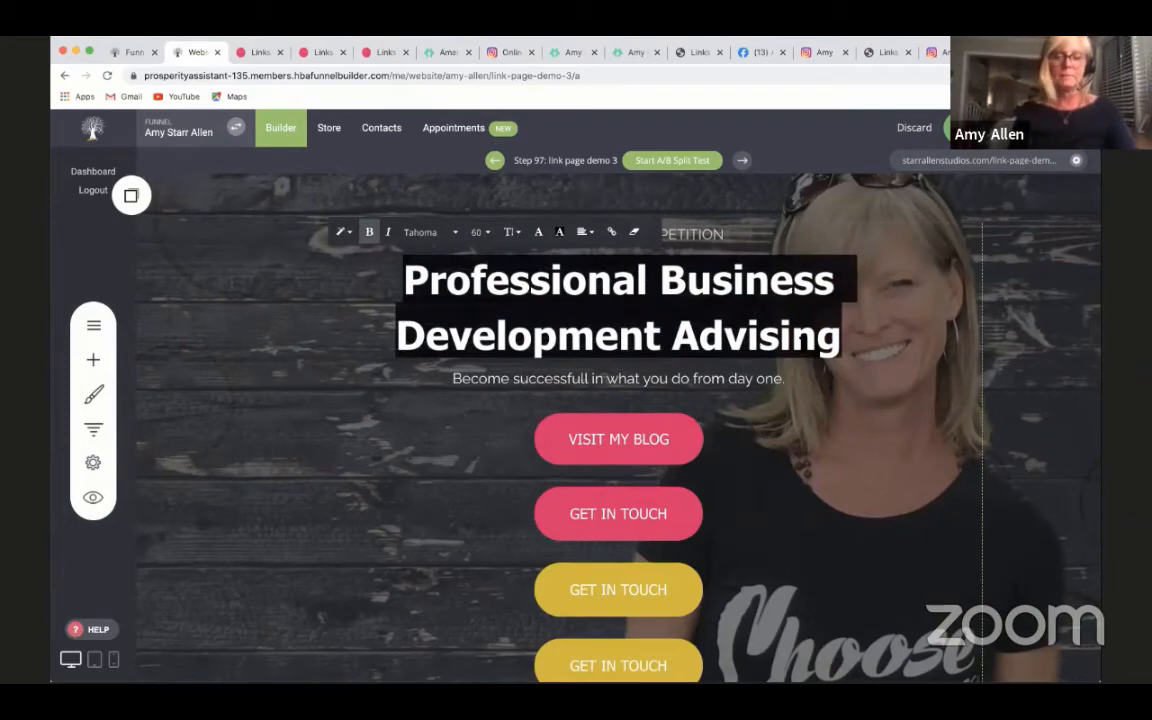
text(Co)
key(BackSpace)
text(O)
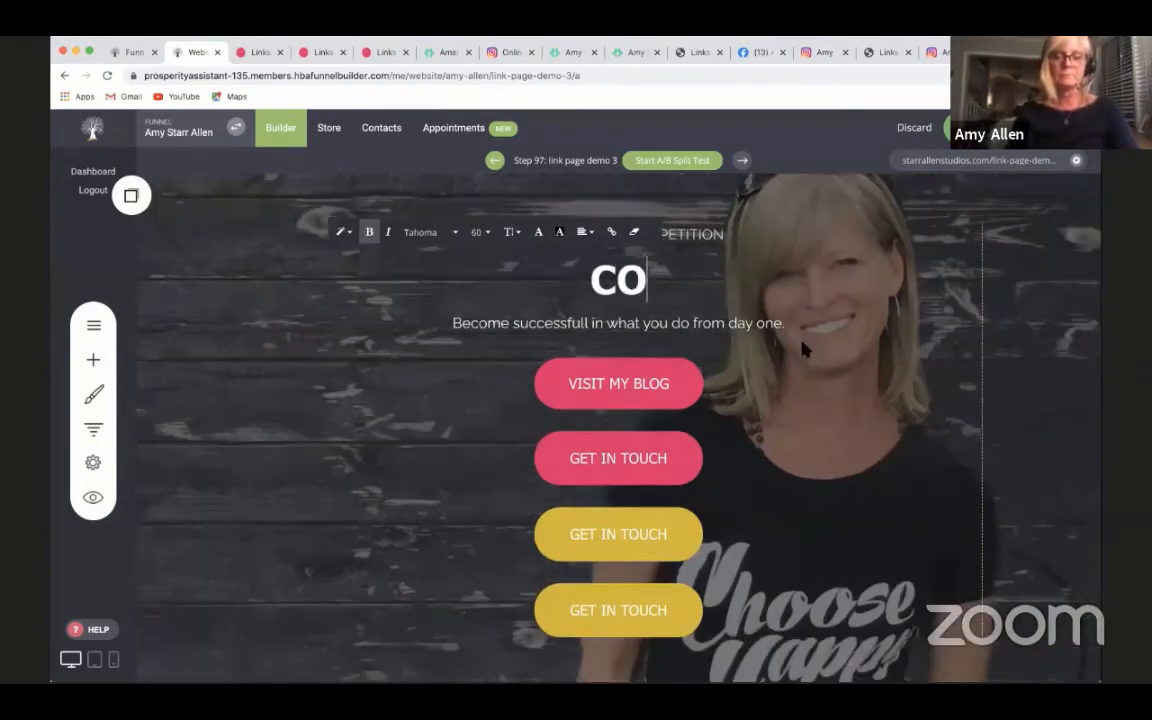
text(NNECT)
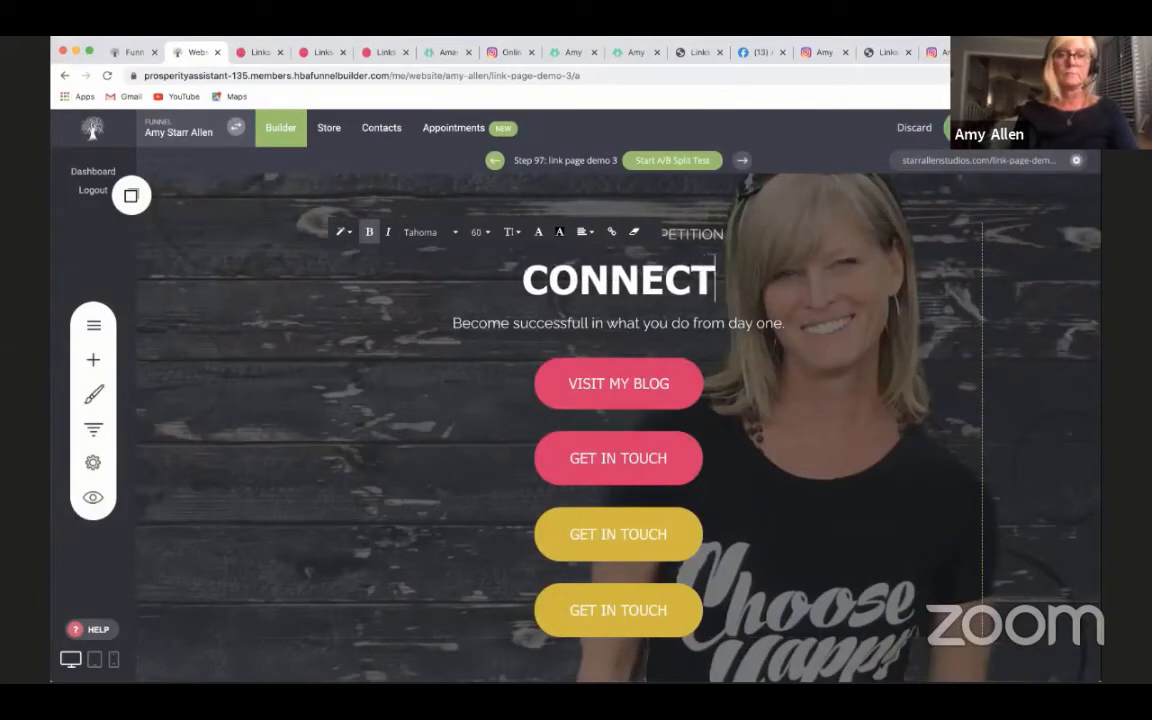
text( WITH )
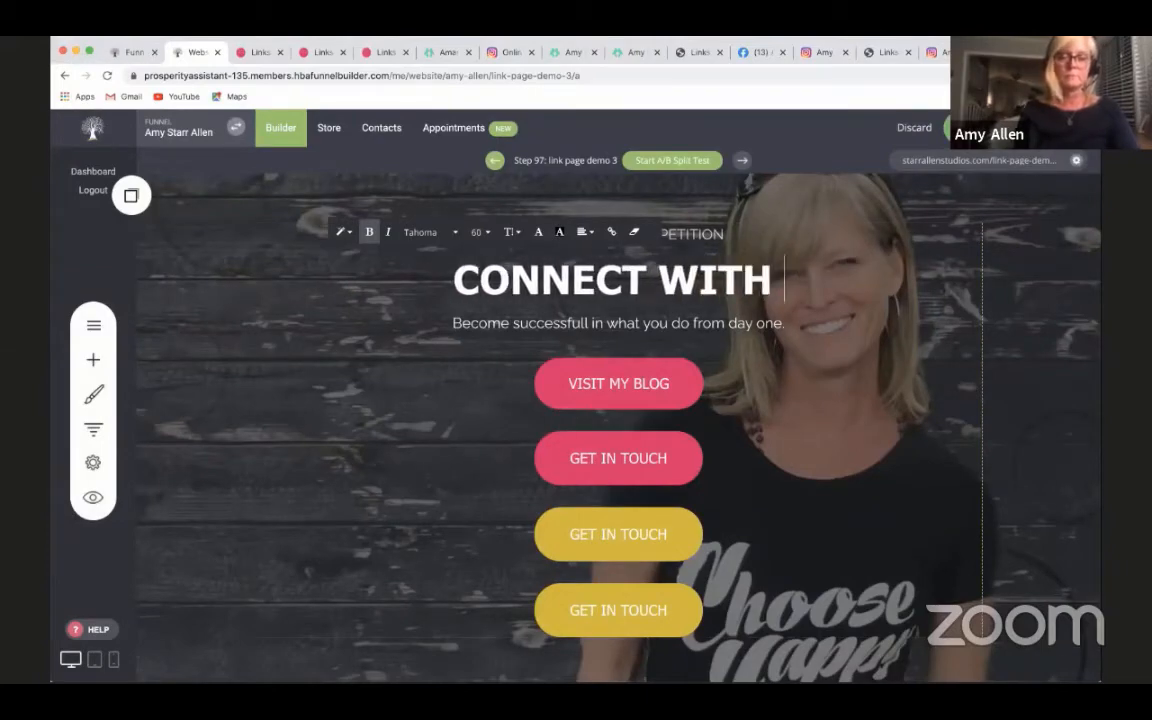
text(AMY)
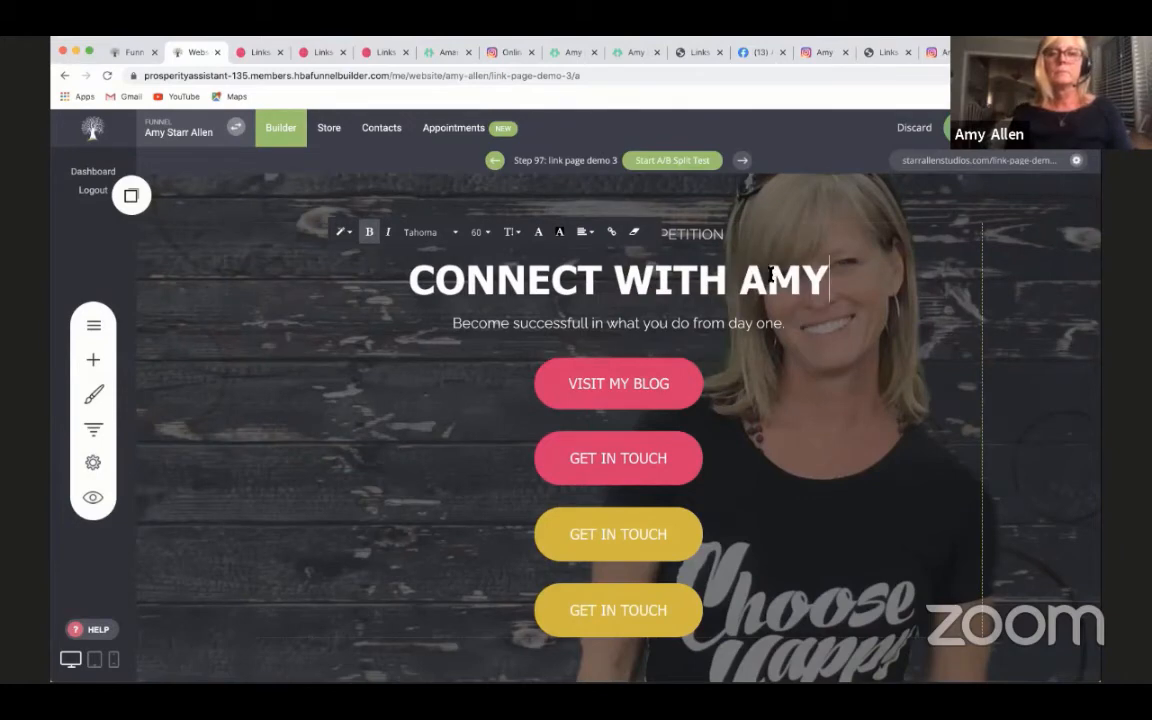
click(831, 358)
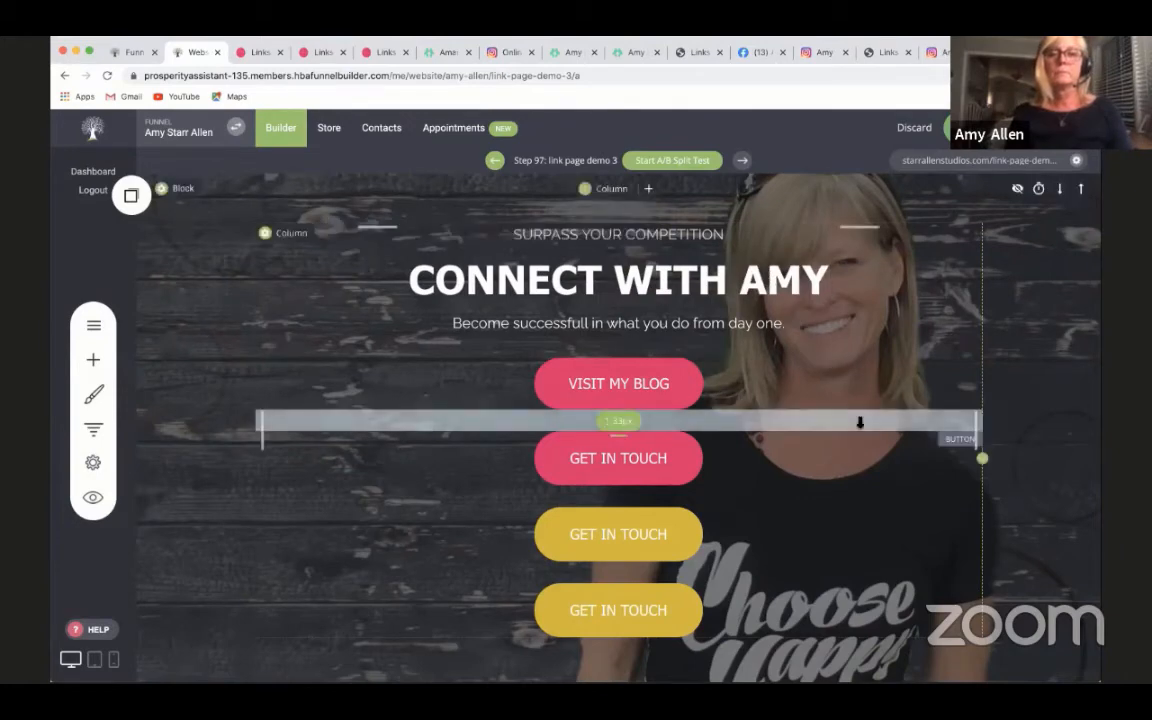
- Clear all the text from the main heading
click(746, 296)
drag(835, 285, 406, 264)
key(BackSpace)
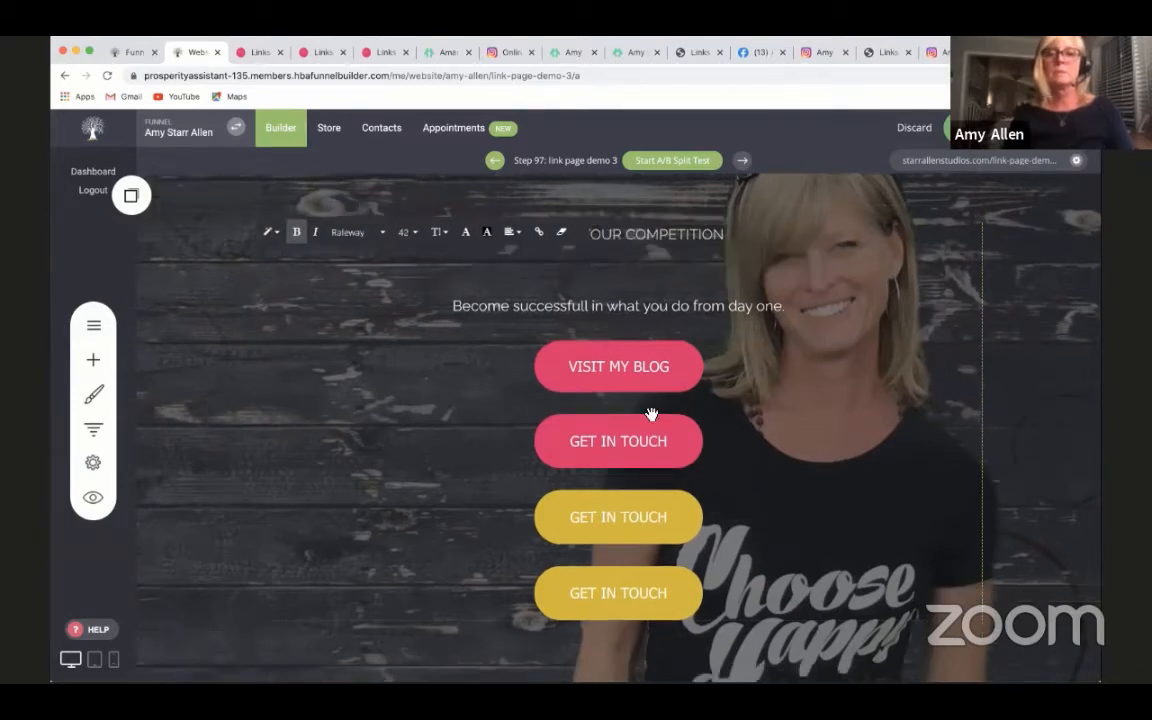
click(649, 312)
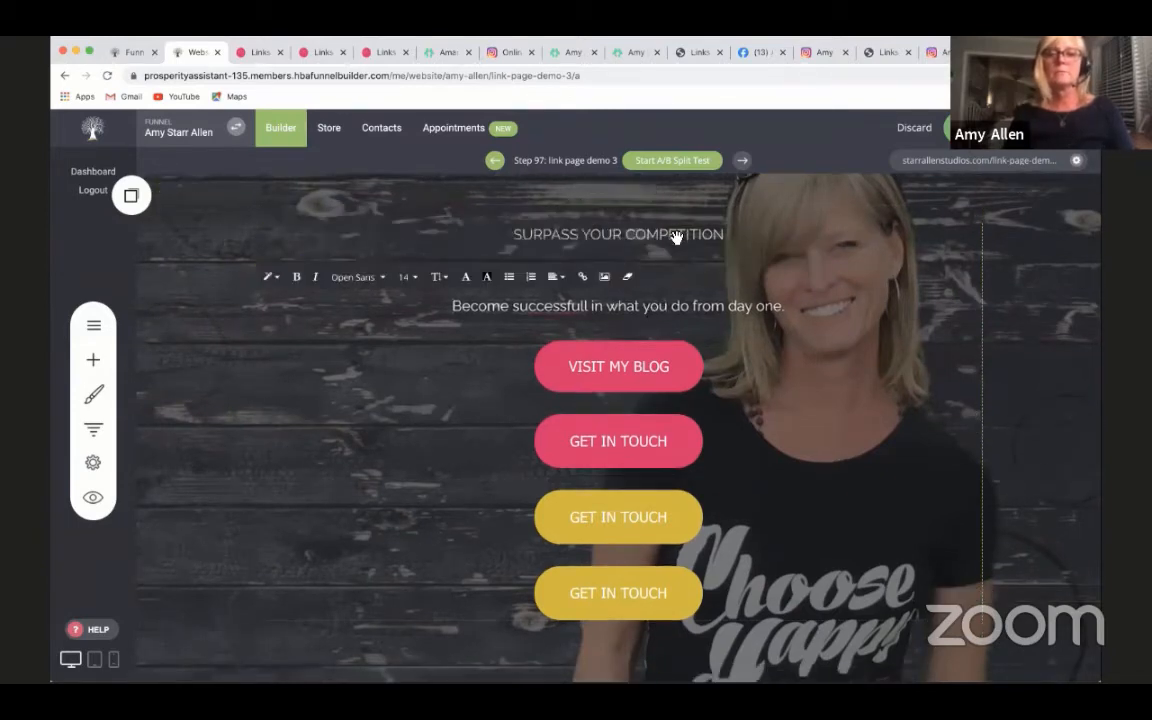
- Replace the SURPASS YOUR COMPETITION line with the page owner's full name in capitals
click(676, 235)
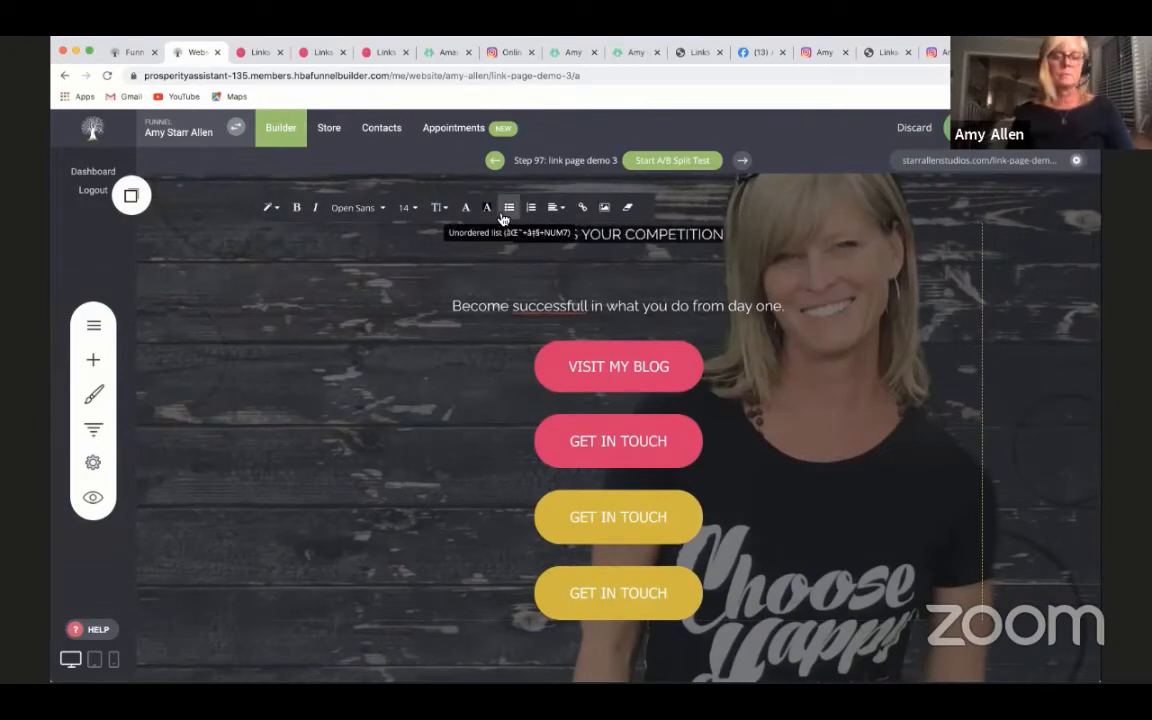
key(ctrl+a)
key(BackSpace)
text(AMY ST)
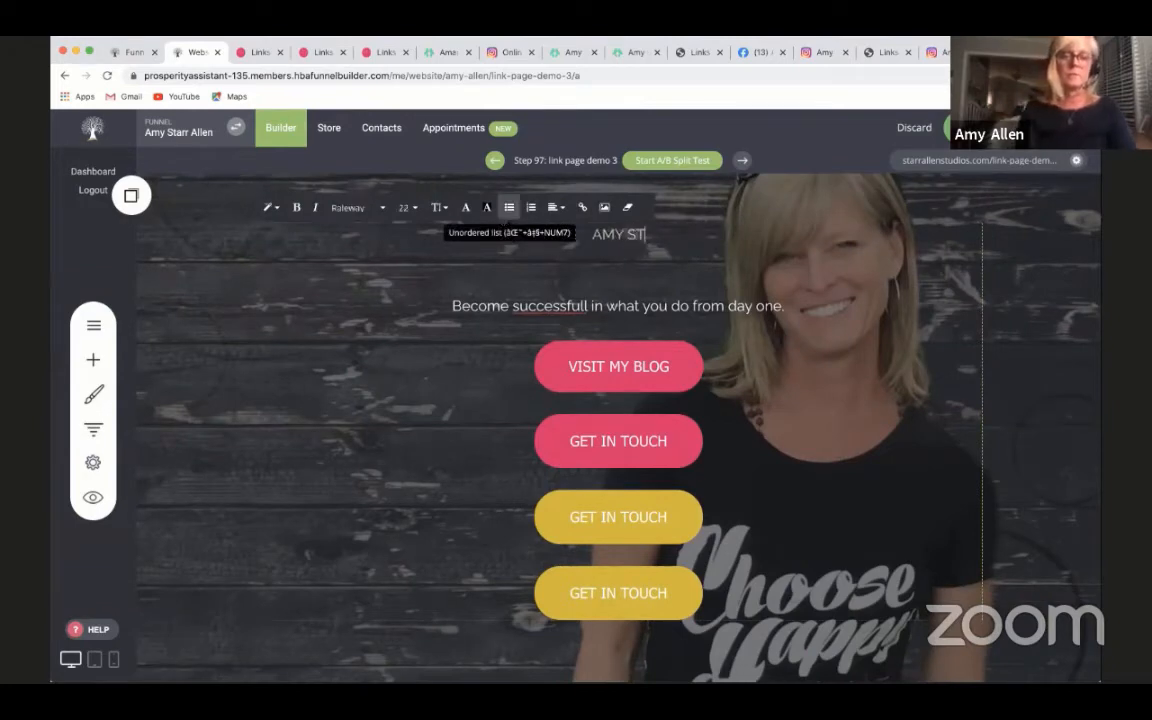
text(ARR ALLE)
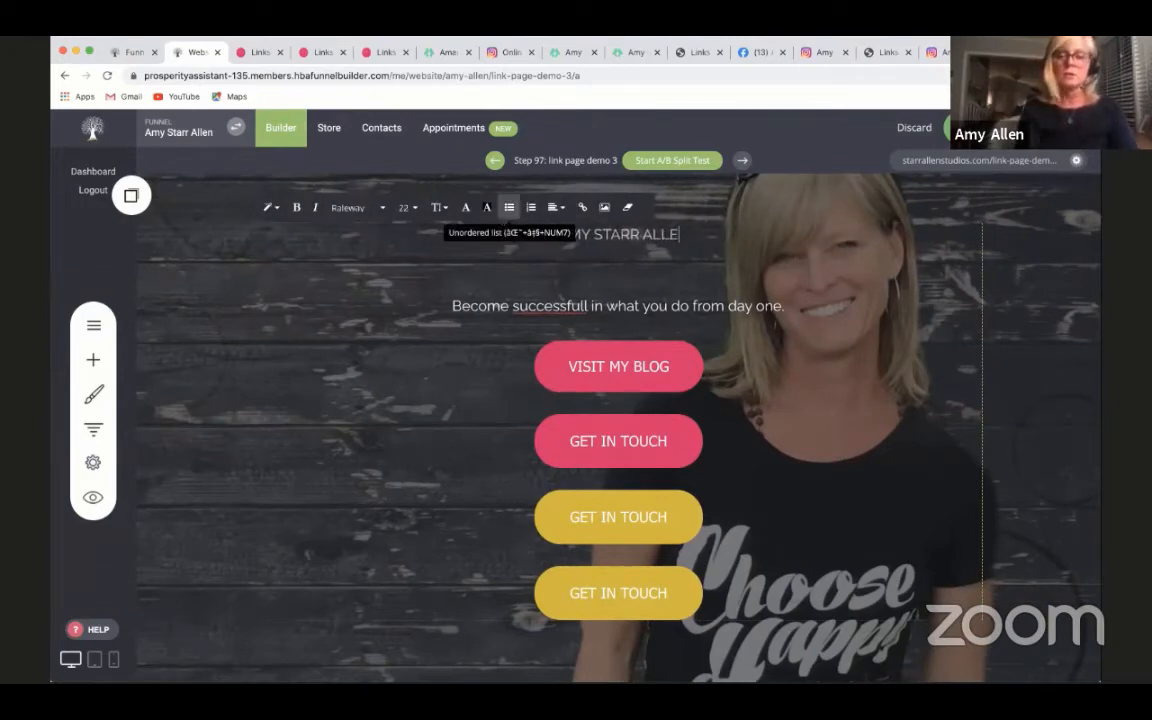
text(N)
click(803, 362)
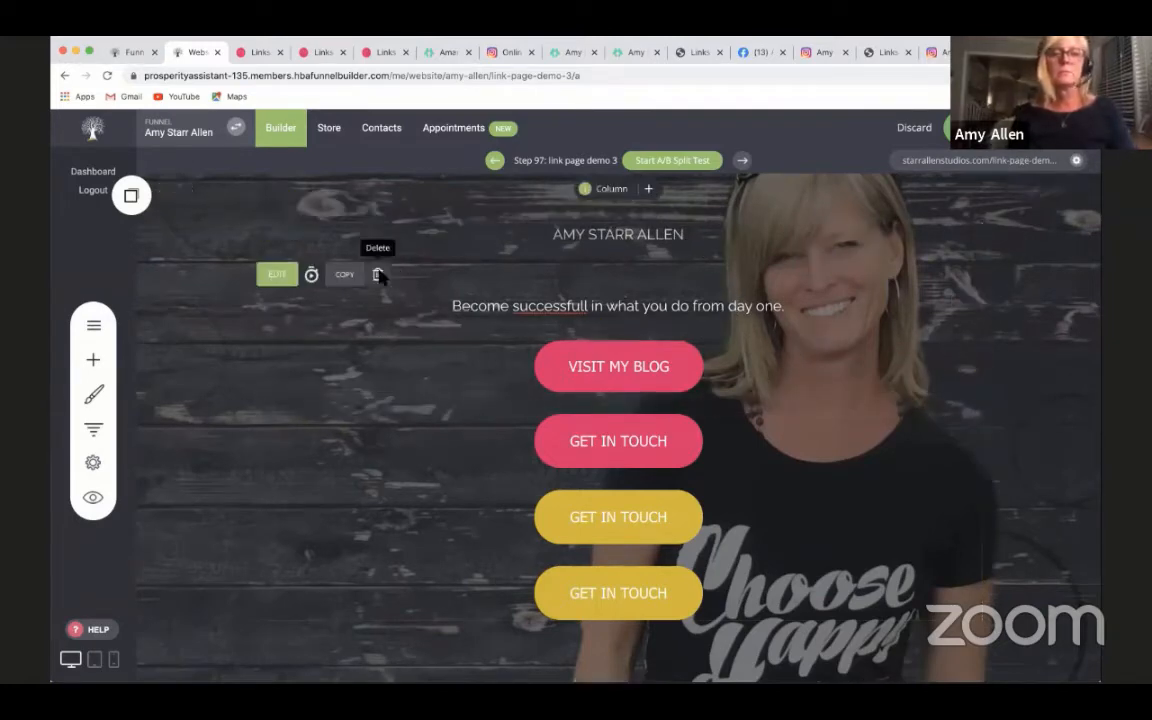
- Delete the "Become successfull in what you do from day one." text and the empty heading element from the header block
click(378, 275)
click(618, 392)
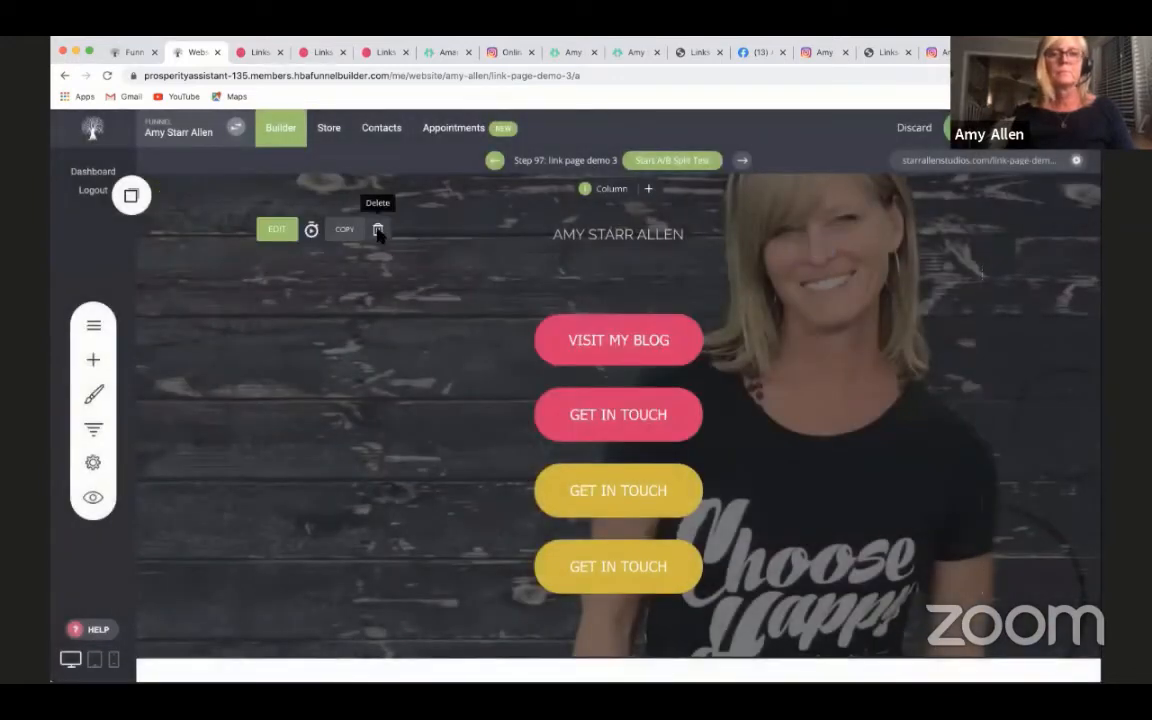
click(378, 232)
click(615, 394)
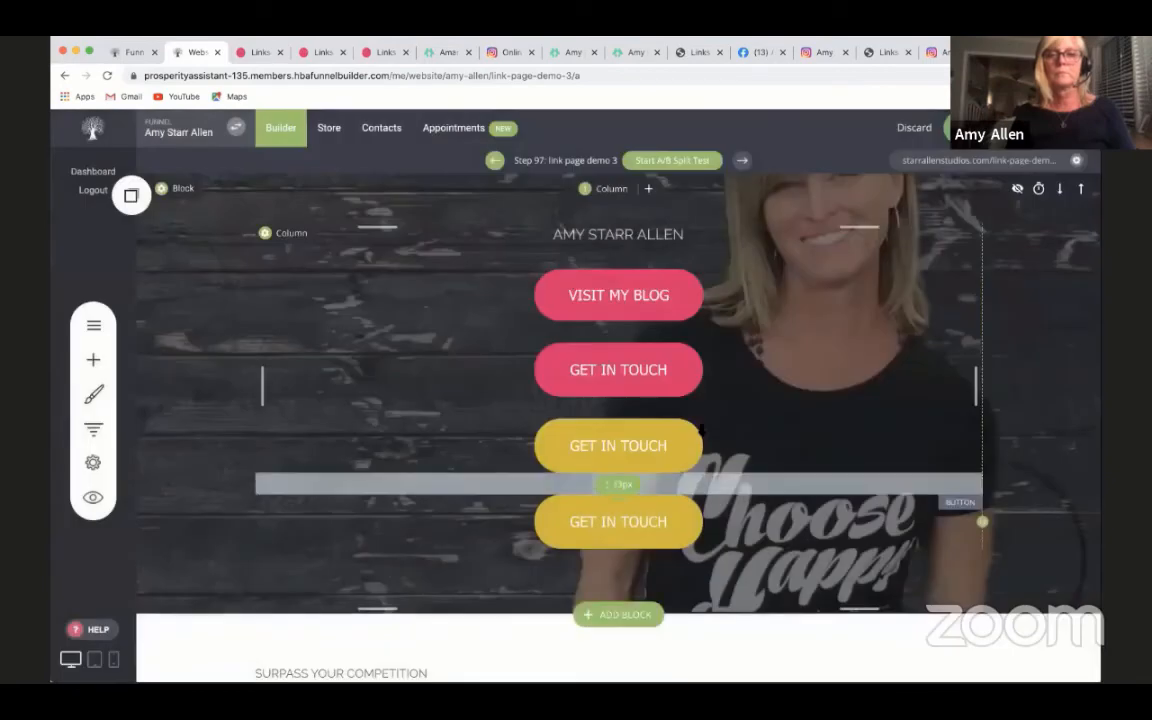
- Increase the spacing between the owner's name line and the VISIT MY BLOG button
drag(619, 268, 618, 296)
scroll(874, 512, down, 2)
scroll(612, 440, up, 2)
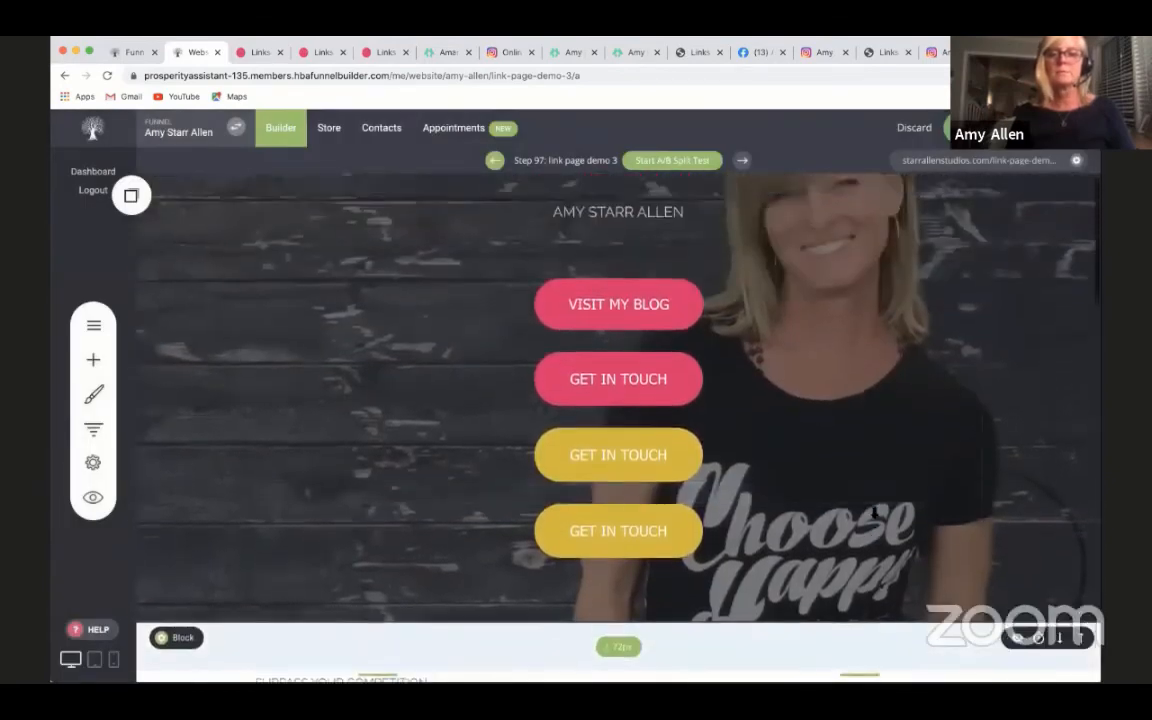
- Set both the button color and border color of the upper yellow GET IN TOUCH button to the pink global color EA1A69
click(612, 463)
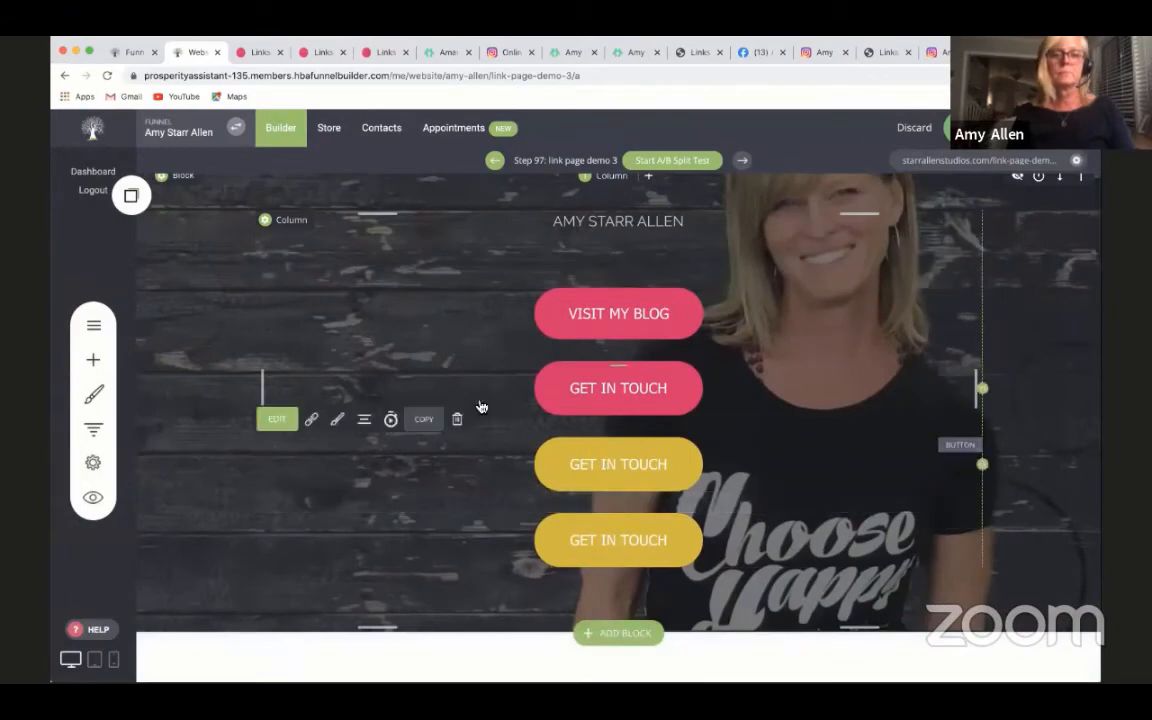
click(336, 419)
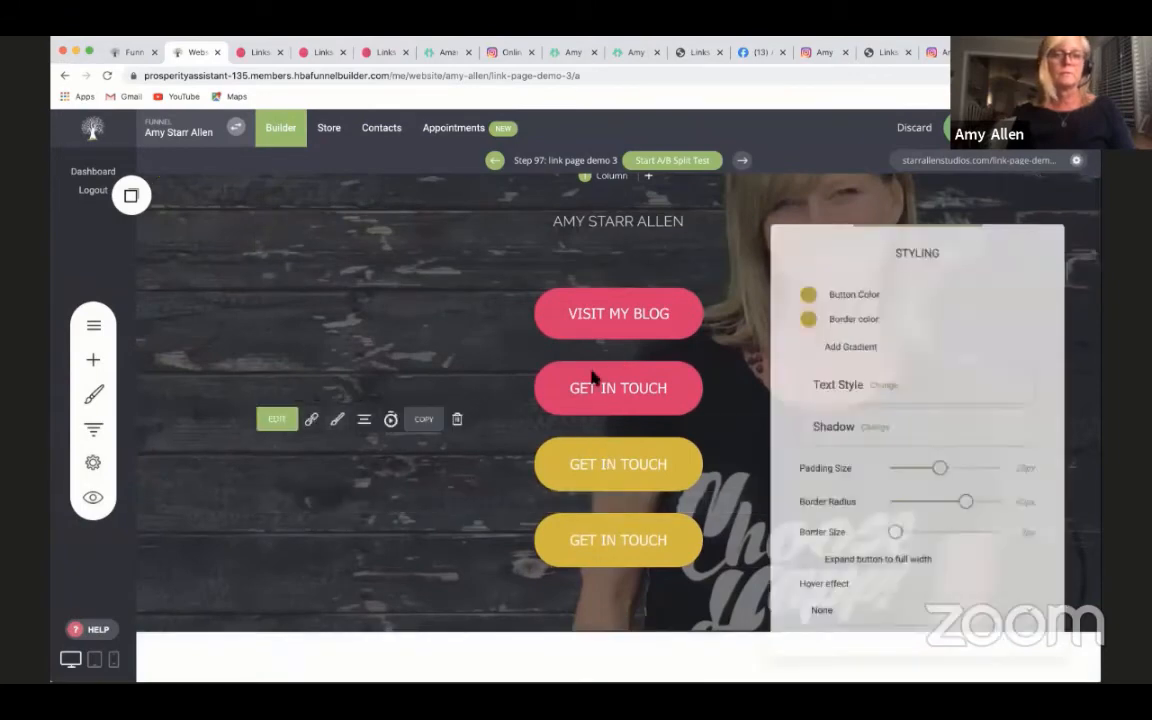
click(806, 292)
click(845, 501)
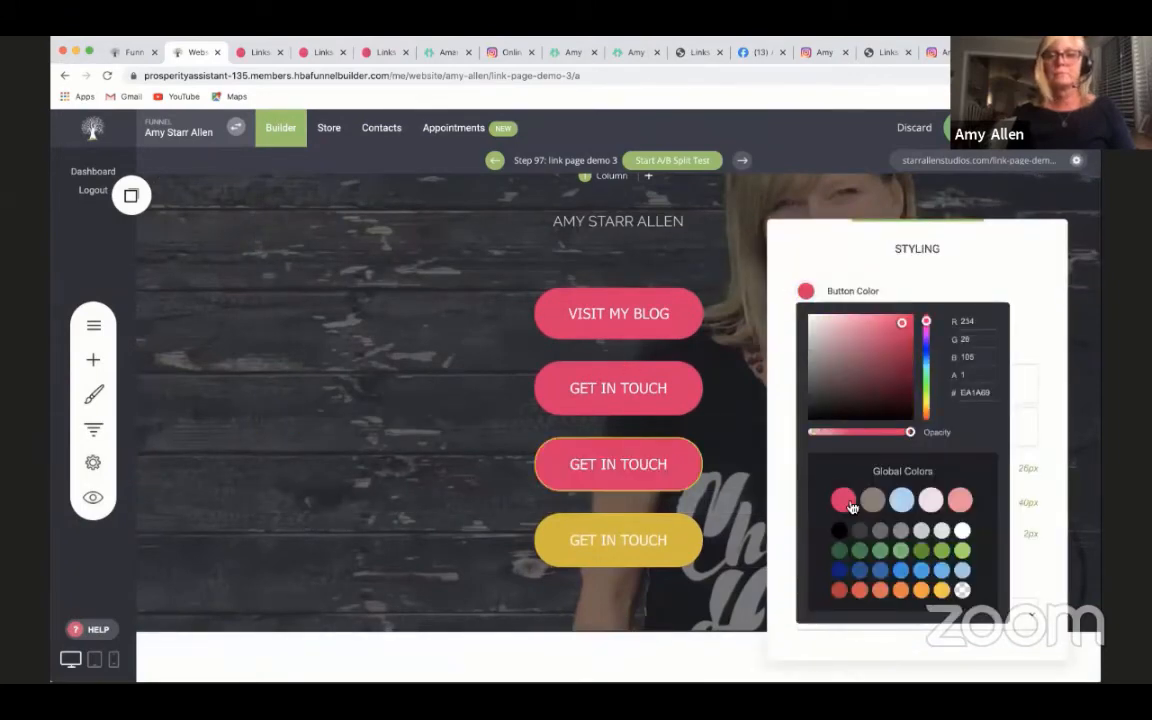
click(785, 320)
click(806, 316)
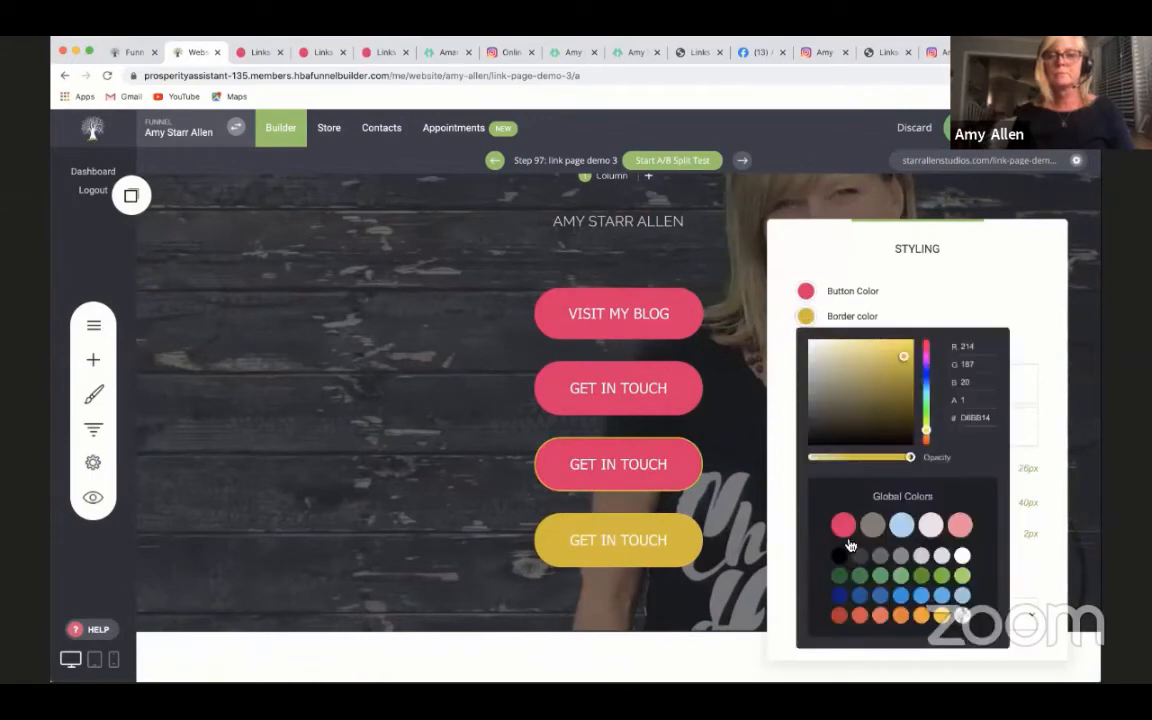
click(845, 527)
click(752, 568)
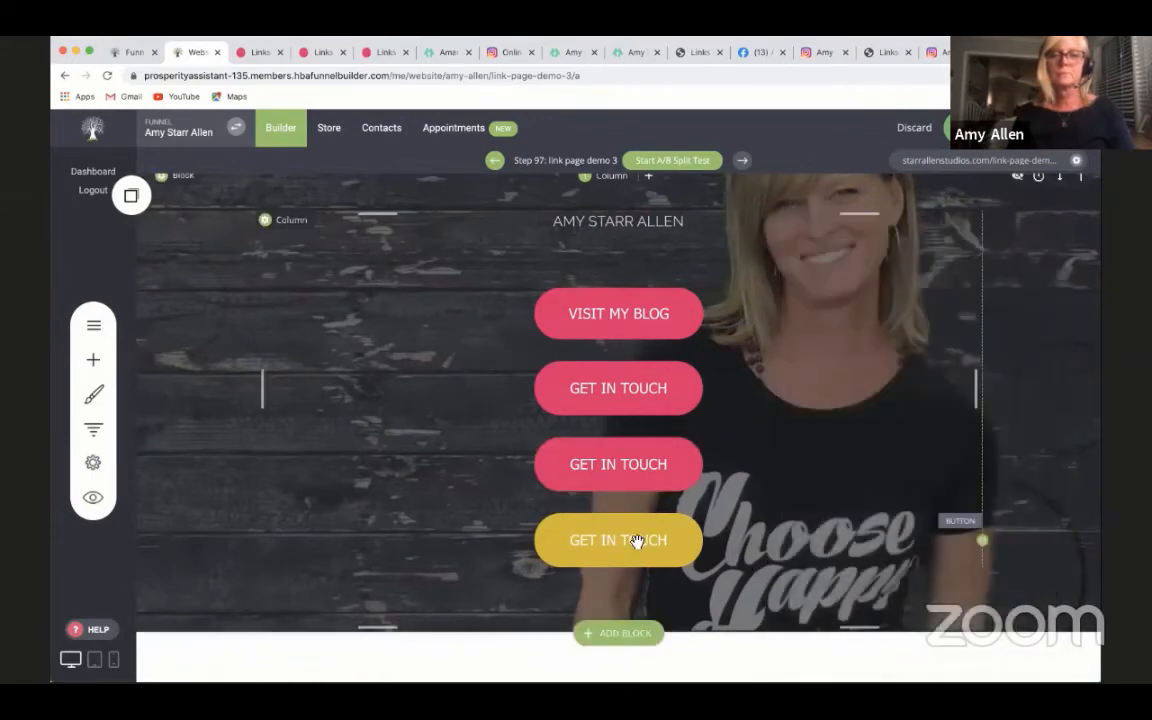
- Set the button color of the remaining yellow GET IN TOUCH button to the pink global color EA1A69
mouse_move(617, 463)
click(340, 494)
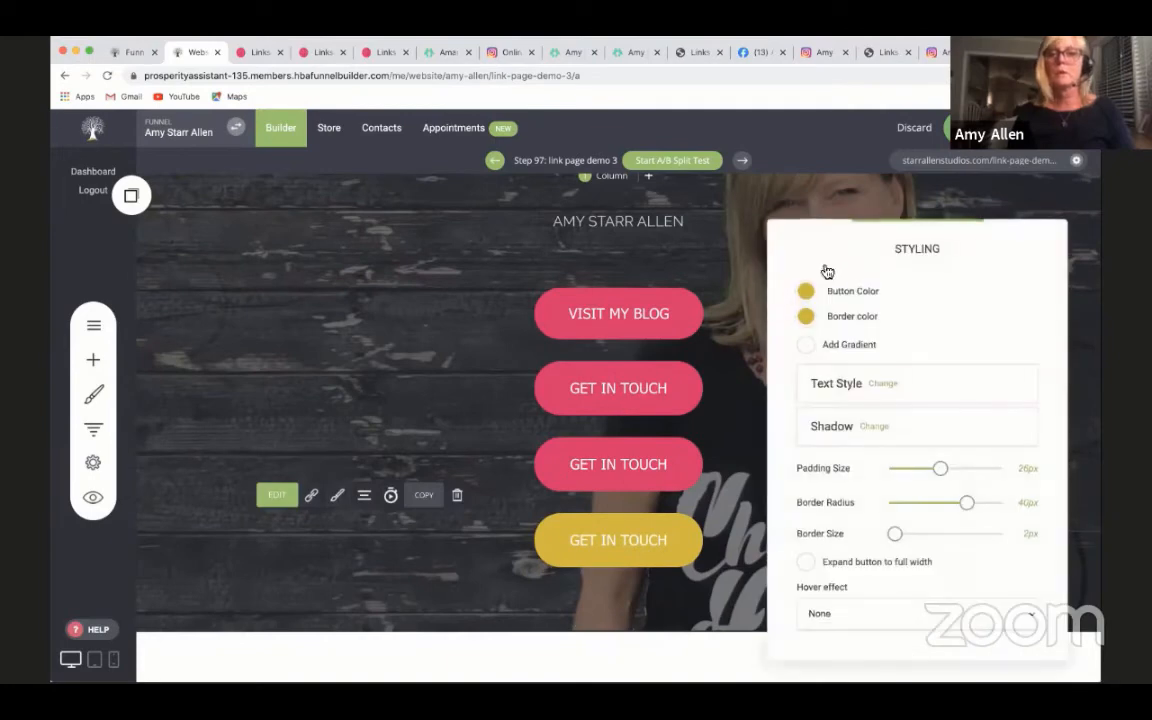
click(806, 292)
click(843, 500)
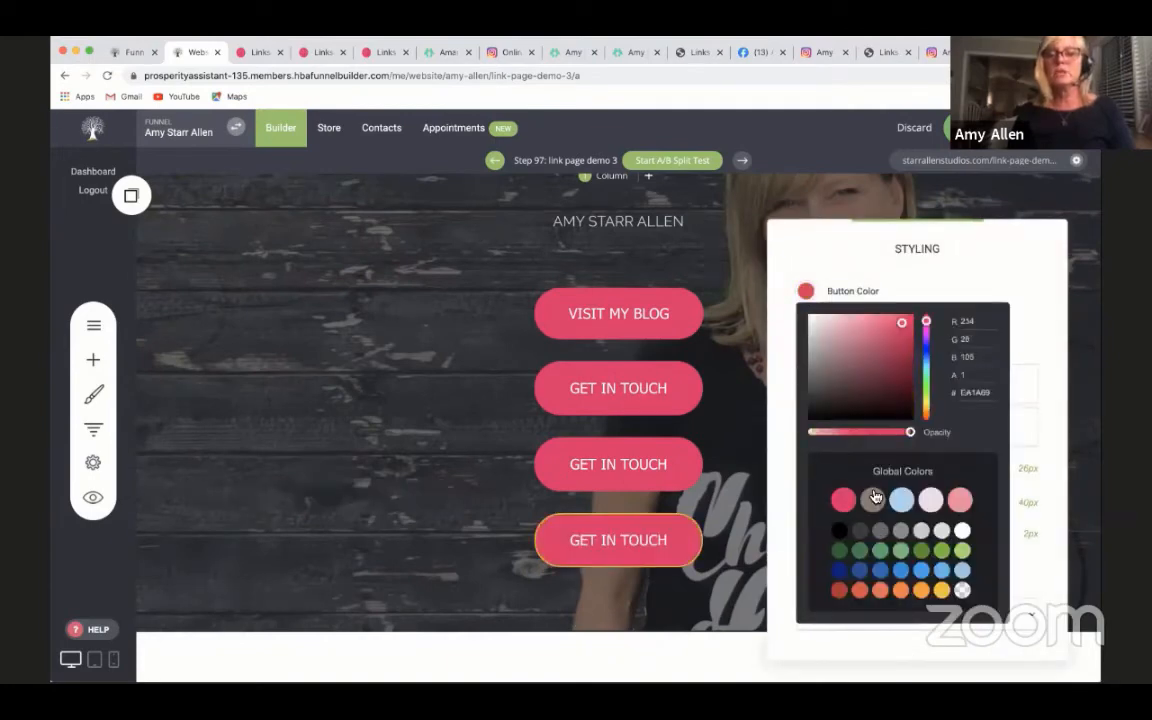
click(568, 540)
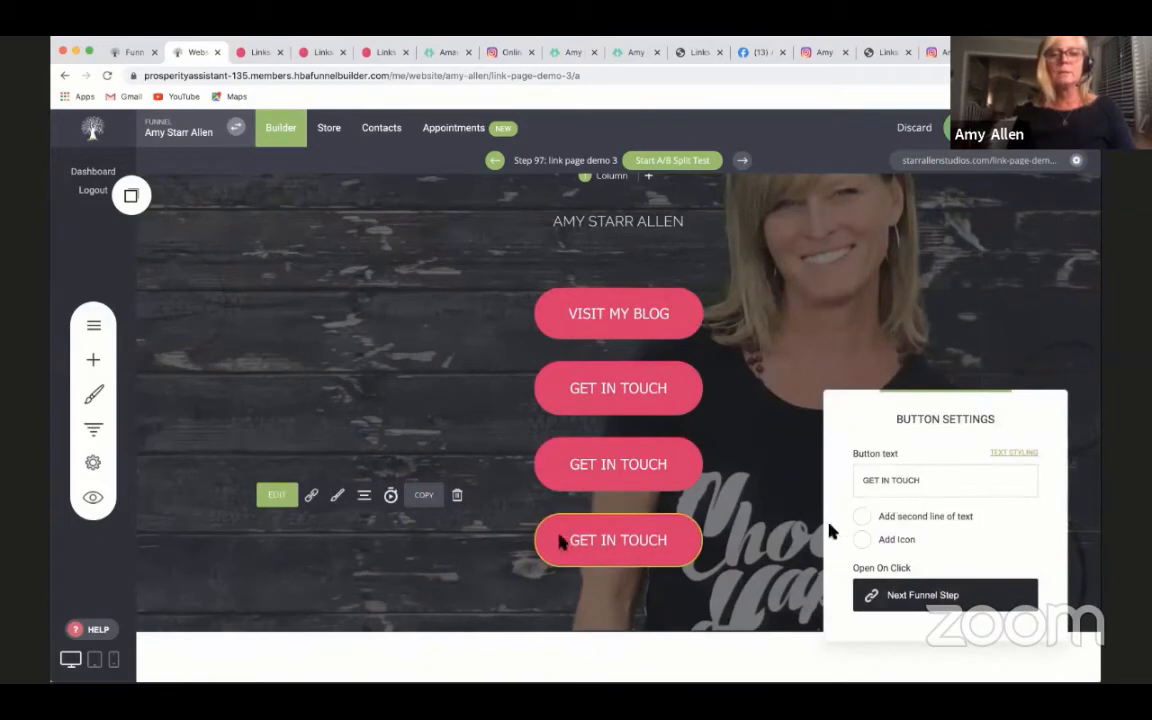
click(336, 493)
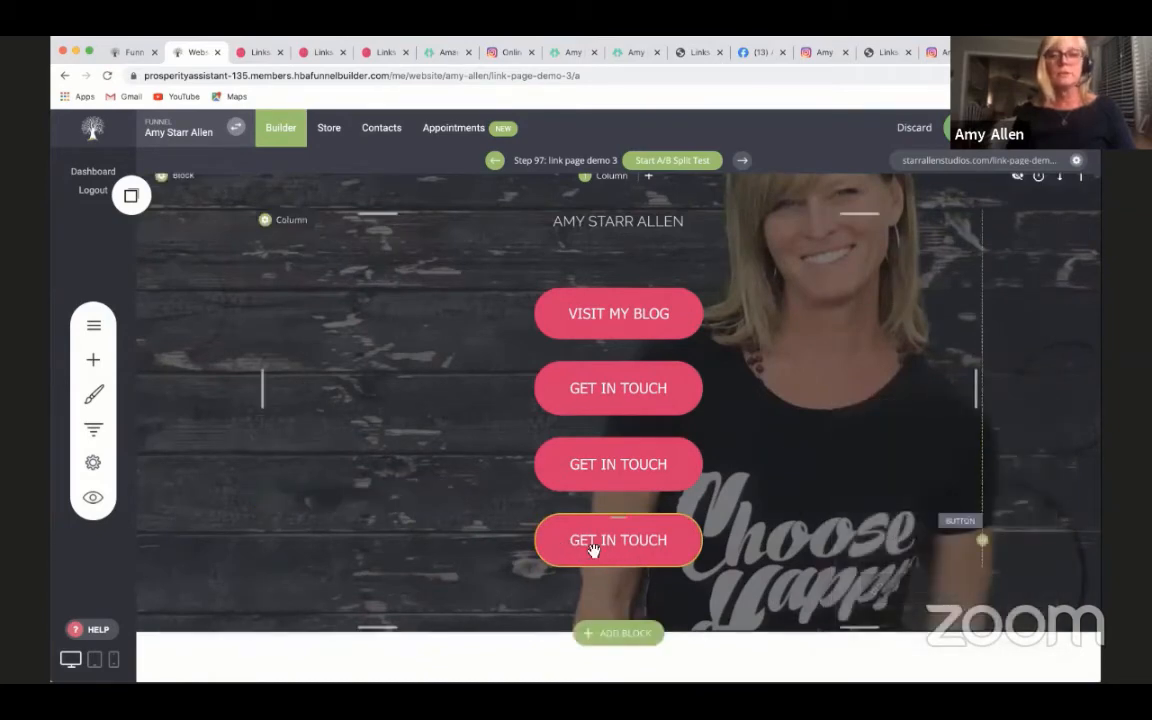
- Set the border color of the lowest GET IN TOUCH button to the matching pink global color
mouse_move(596, 548)
click(337, 495)
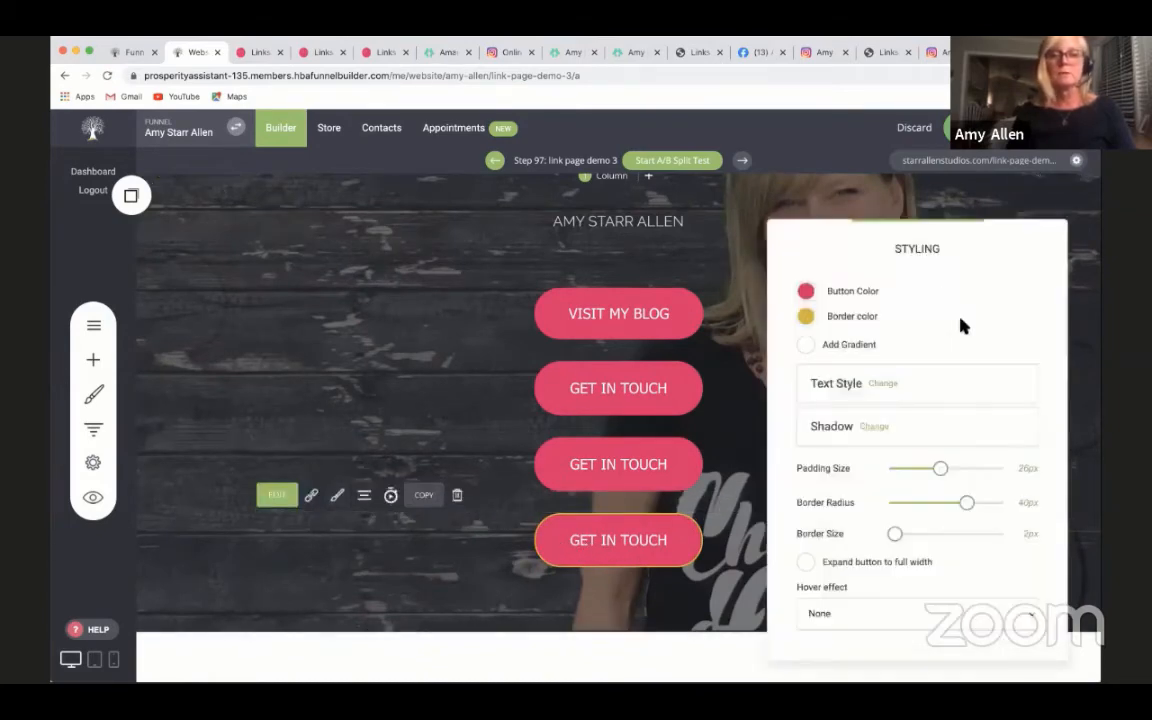
click(806, 317)
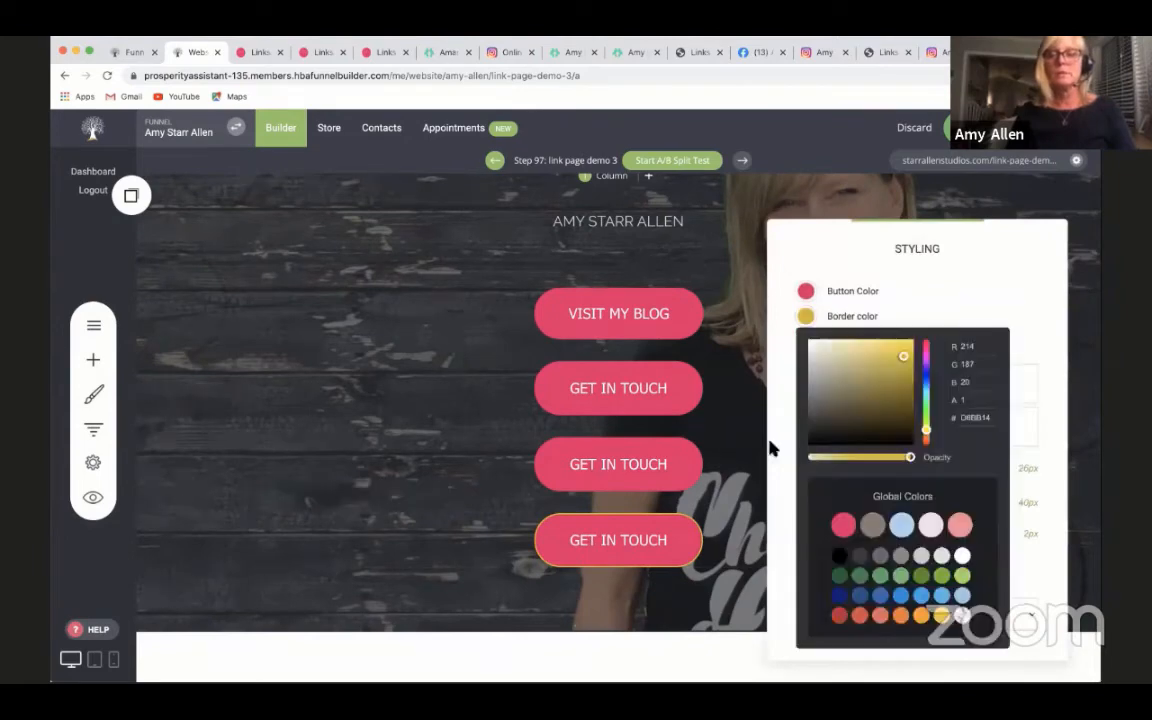
click(845, 525)
click(640, 543)
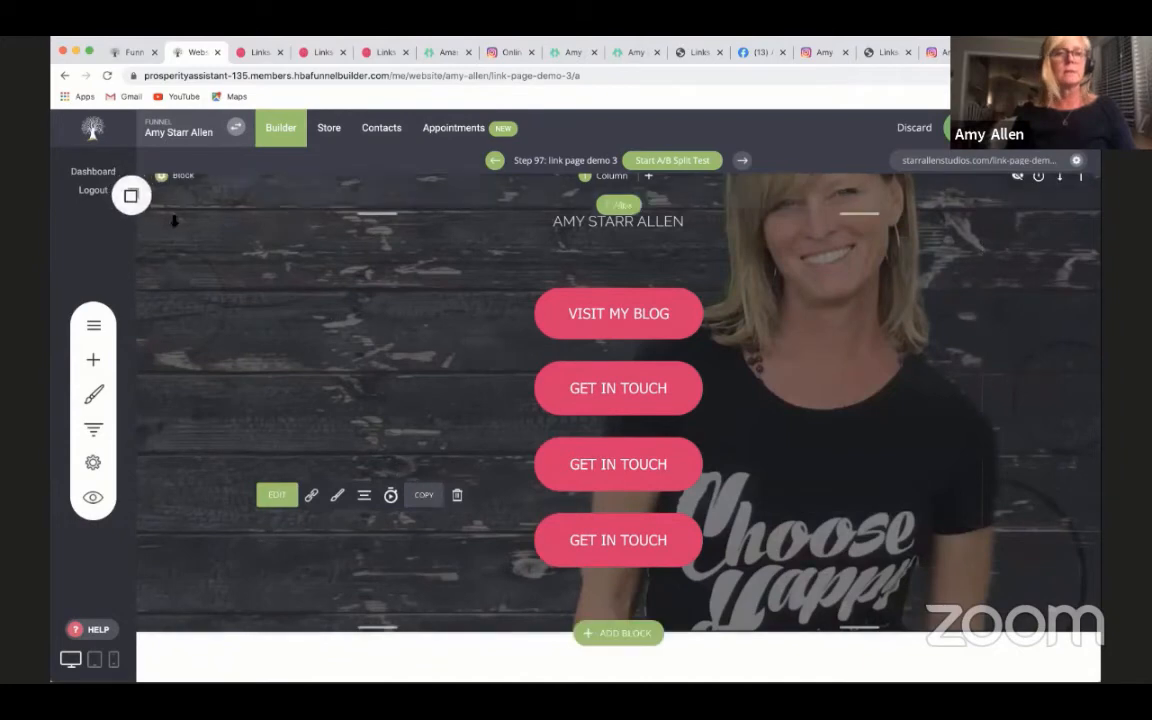
- Duplicate the lowest pink GET IN TOUCH button to add a fifth button to the header stack
click(131, 196)
drag(172, 330, 880, 531)
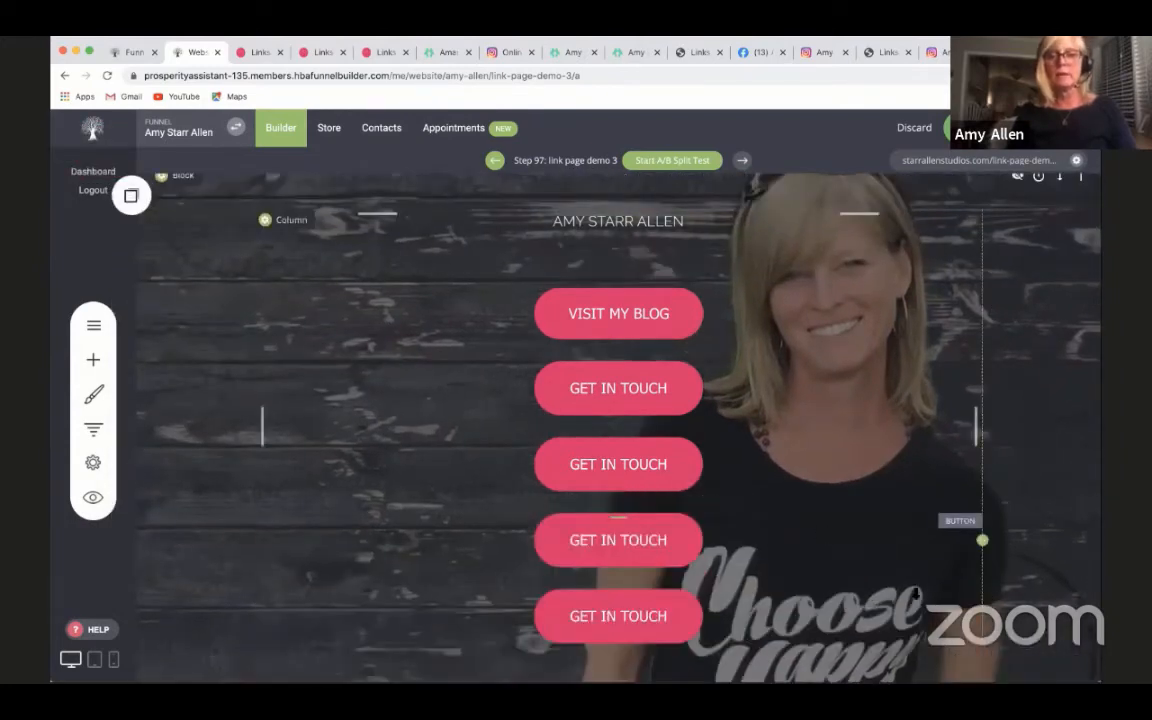
- Expand the VISIT MY BLOG button to full width
scroll(916, 594, up, 1)
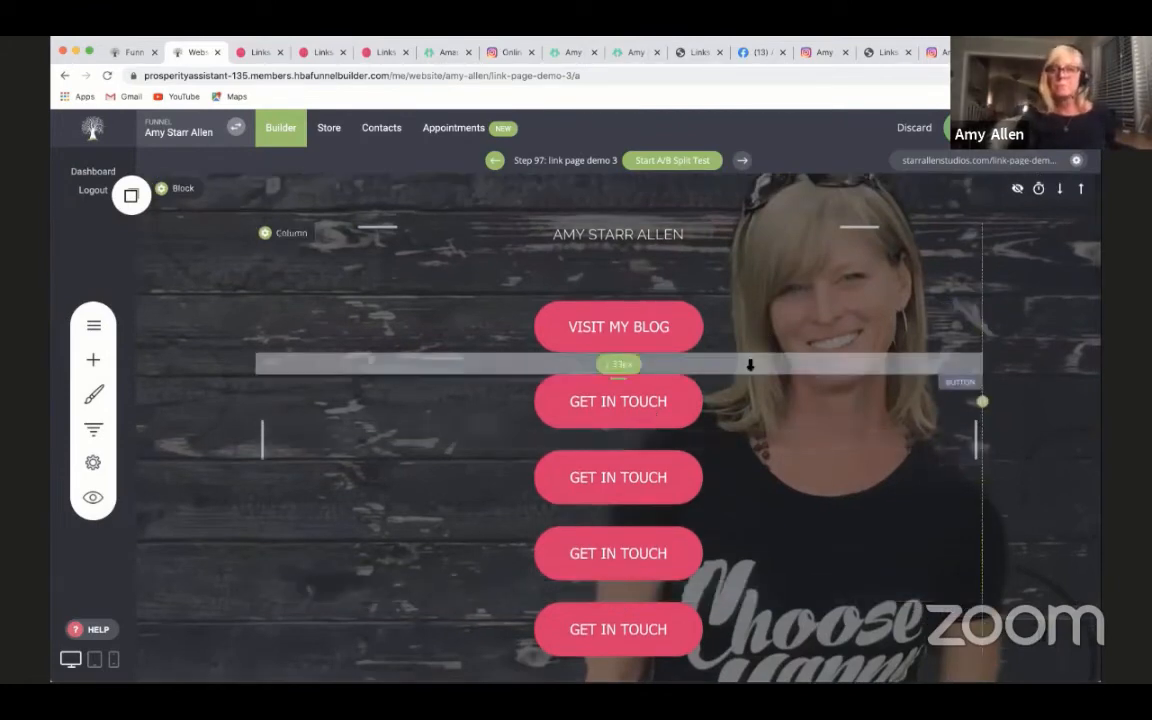
click(606, 340)
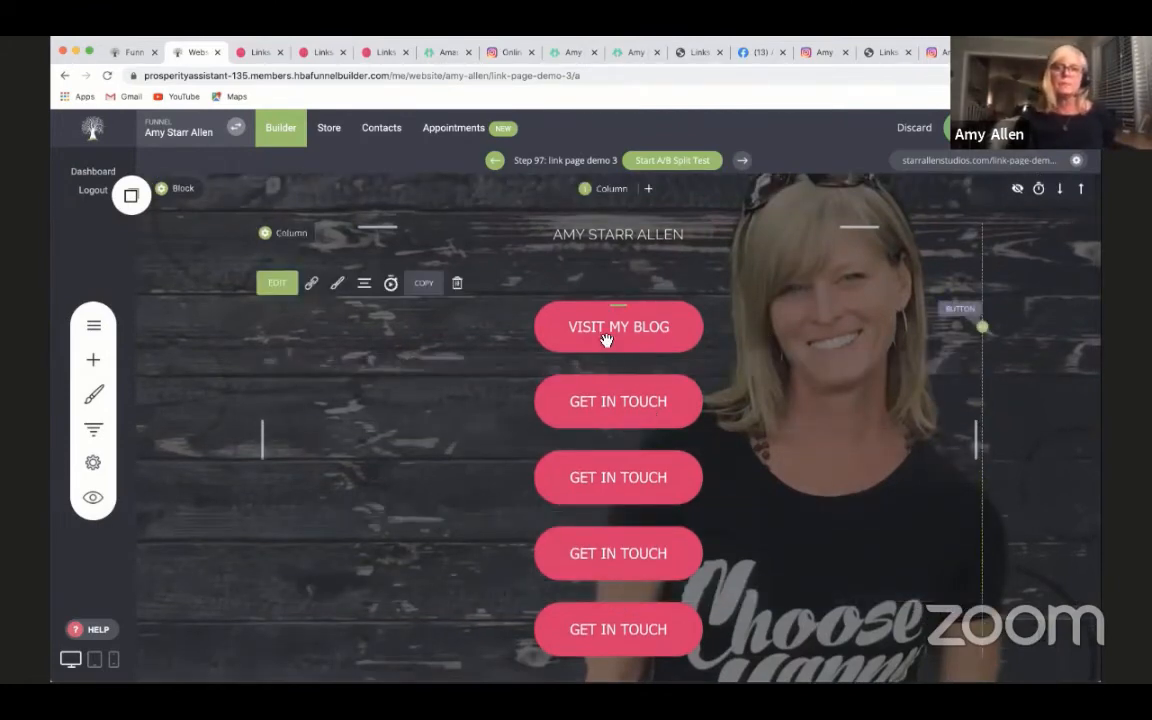
click(337, 284)
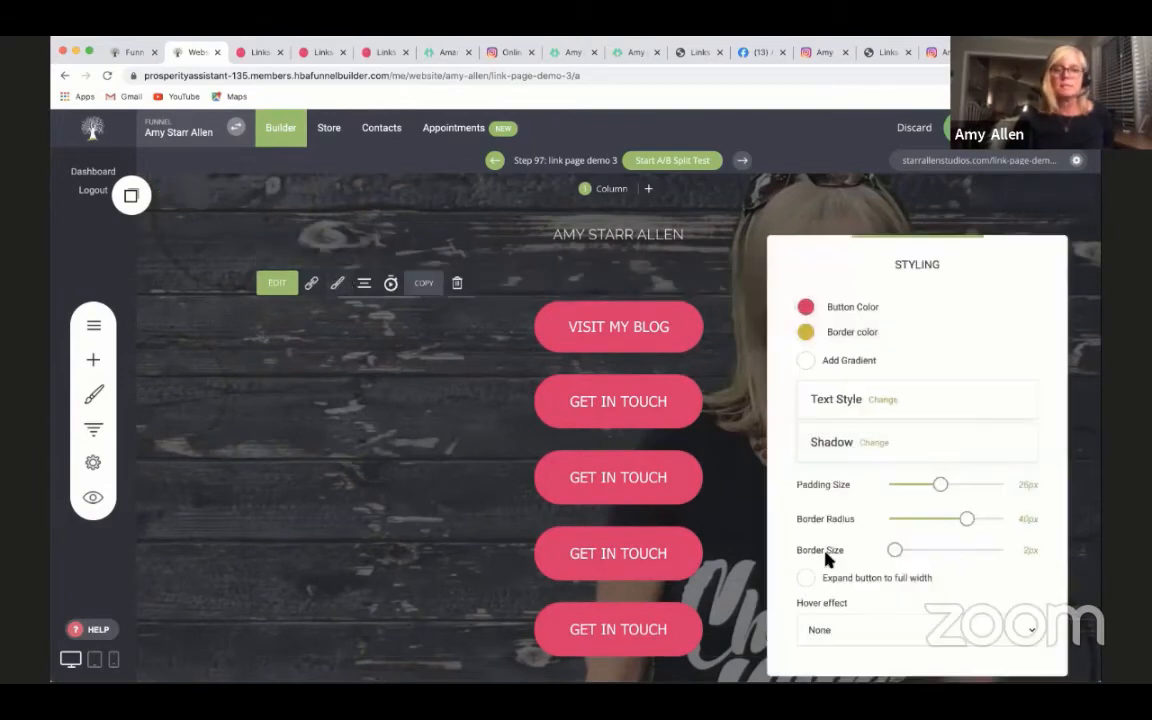
click(808, 578)
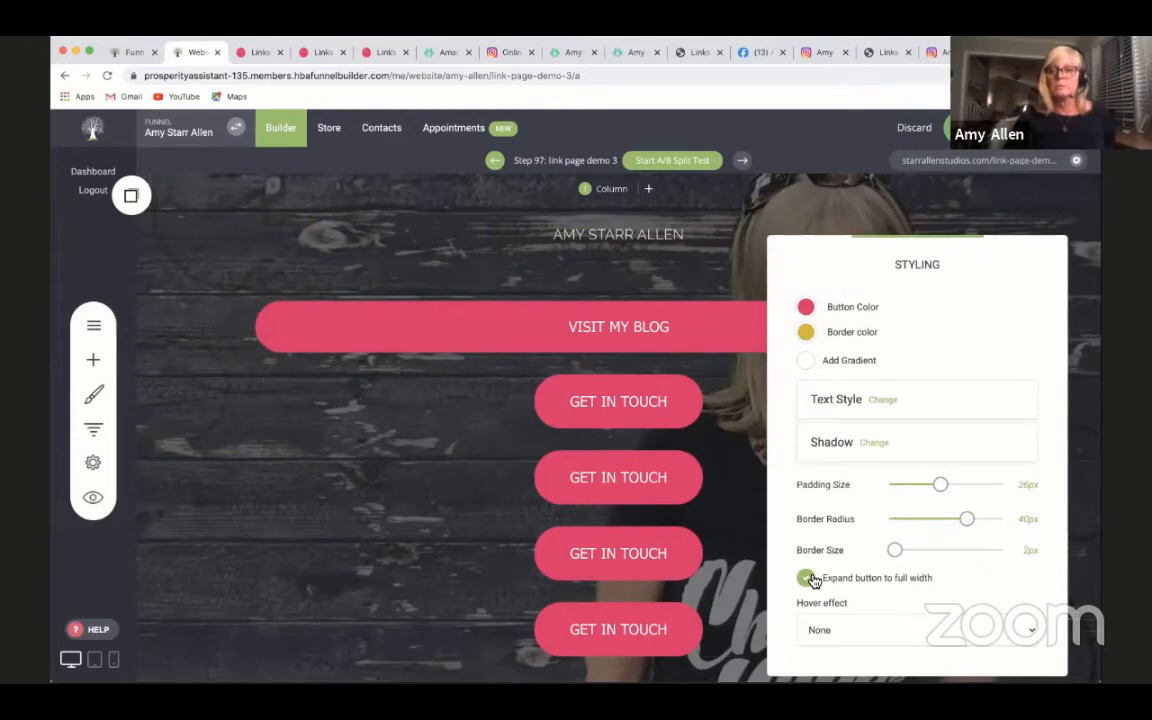
click(723, 495)
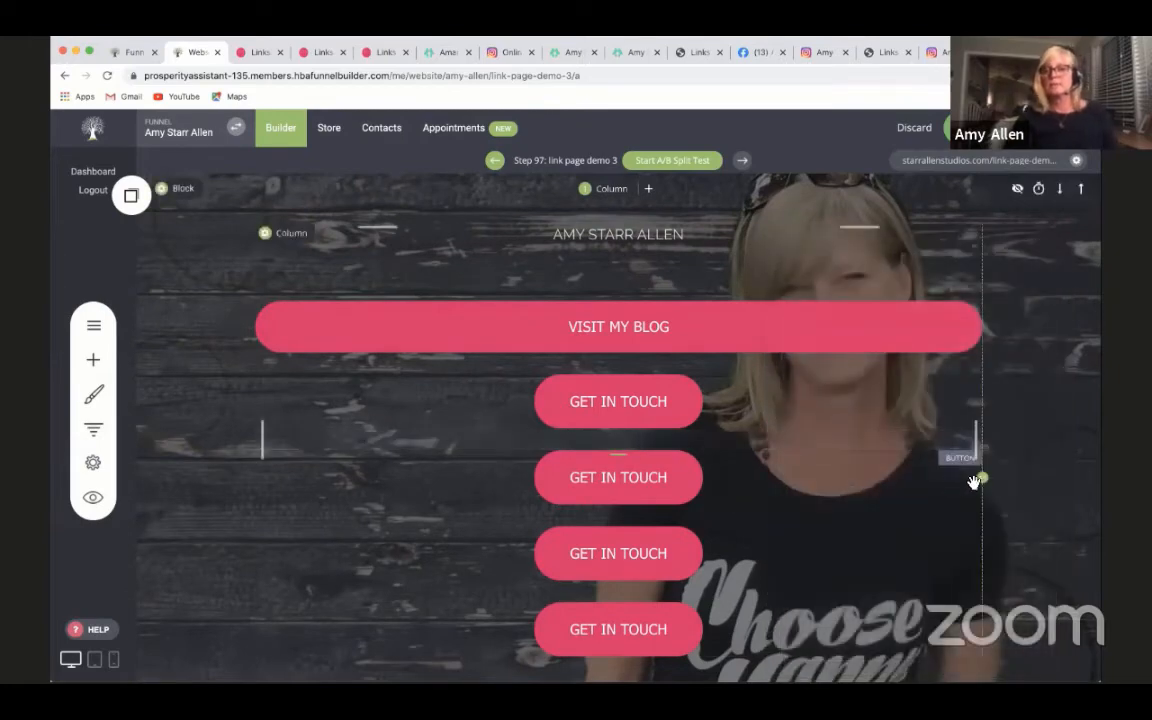
- Narrow the header's button column from its right edge to leave about 45% free space beside the portrait
drag(786, 485, 745, 485)
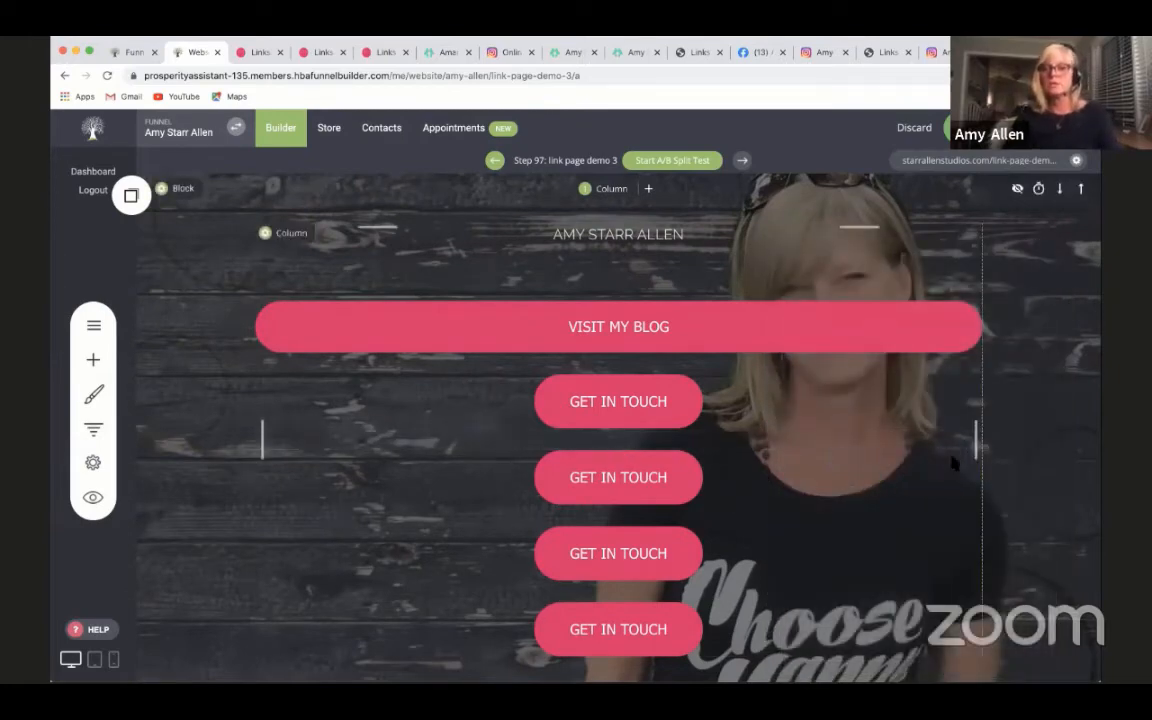
drag(940, 441, 612, 455)
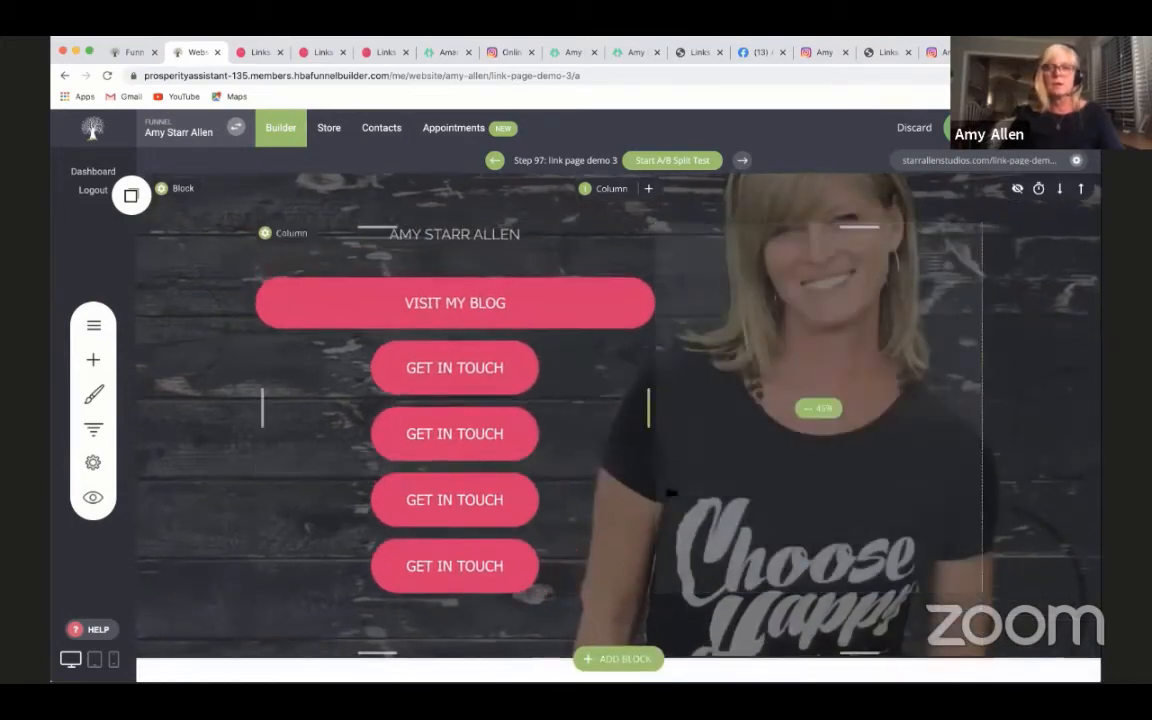
- Try to place a copy of the VISIT MY BLOG button beneath the original using the saved elements
click(415, 308)
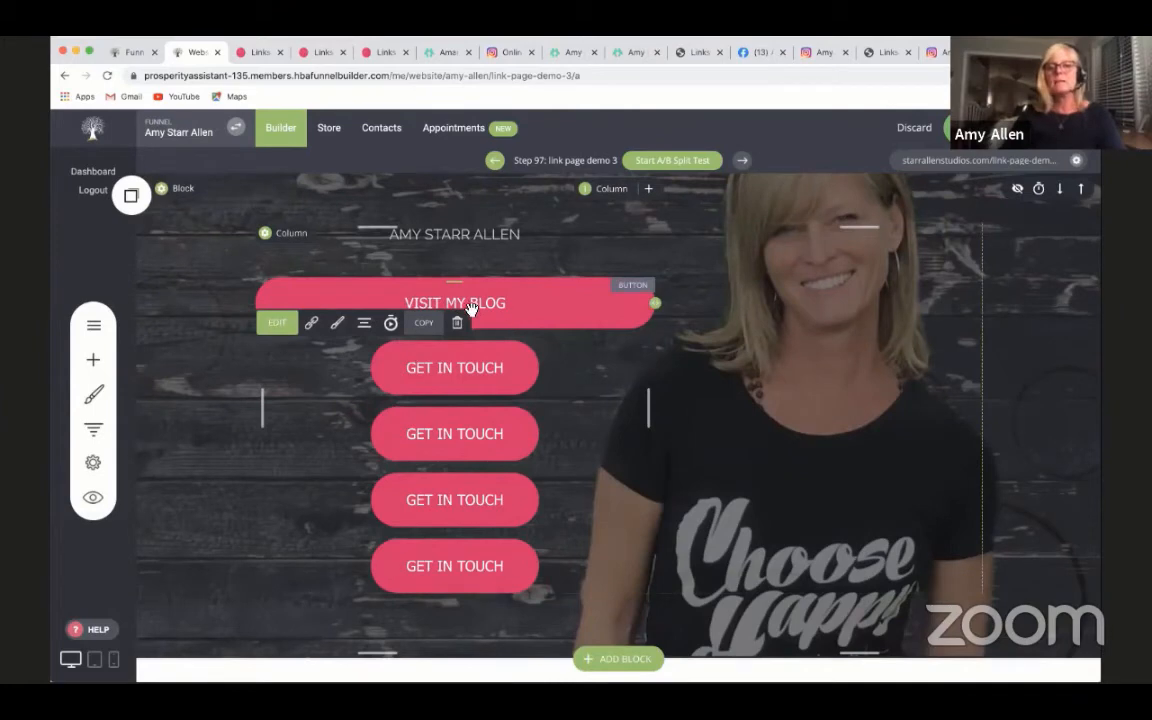
click(430, 330)
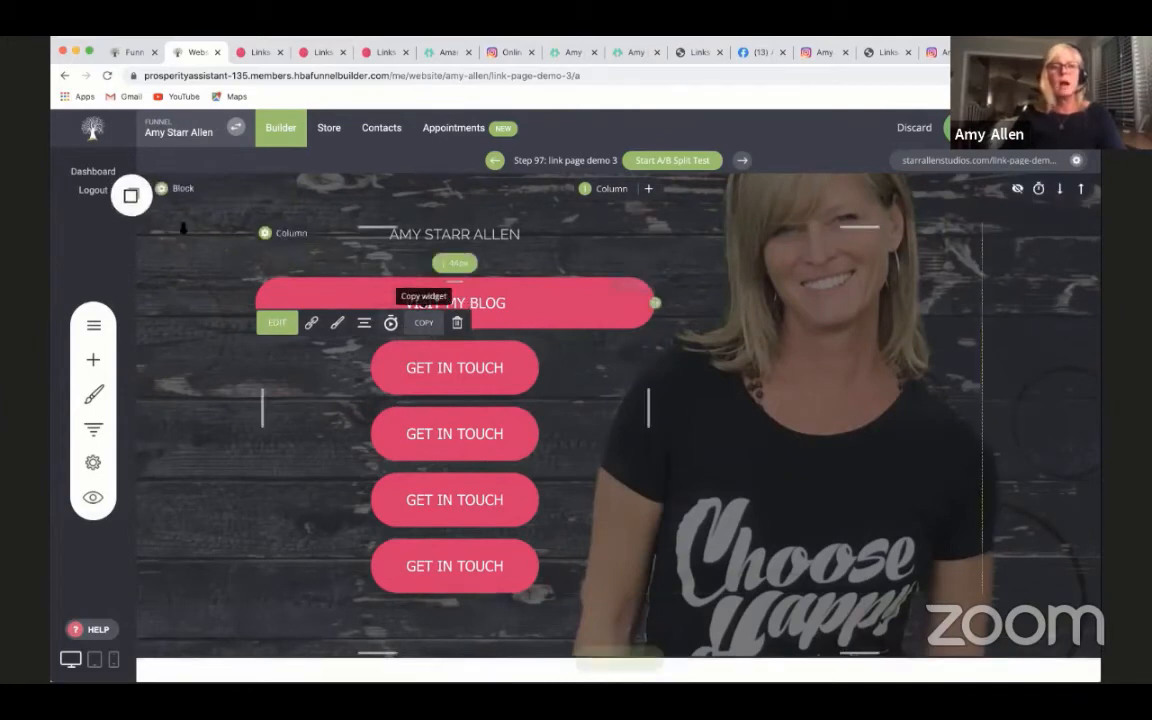
click(131, 195)
drag(175, 332, 452, 356)
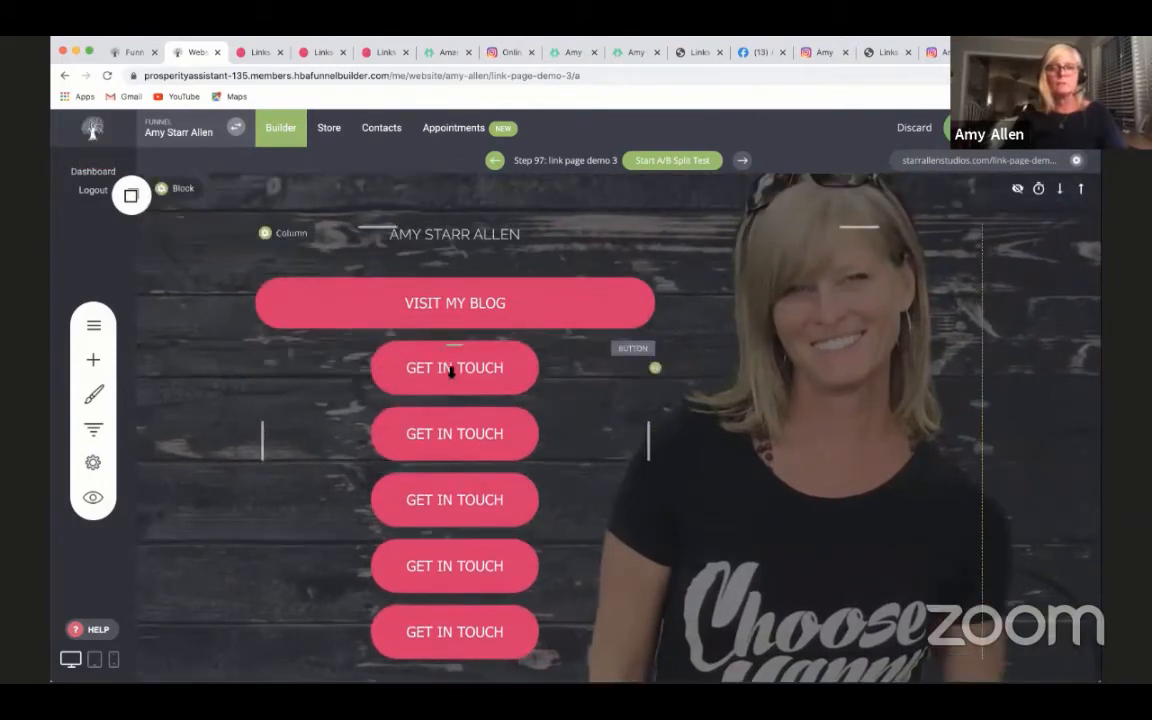
- Copy the full-width VISIT MY BLOG button and insert the duplicate directly beneath the original
click(436, 304)
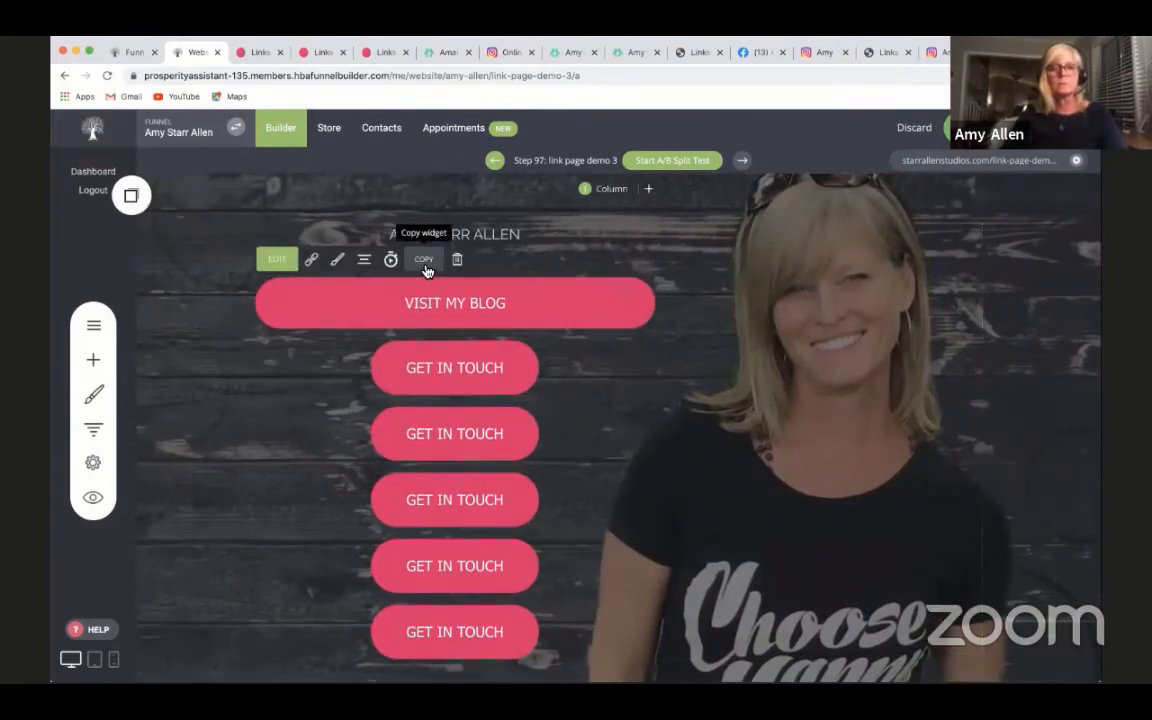
click(135, 197)
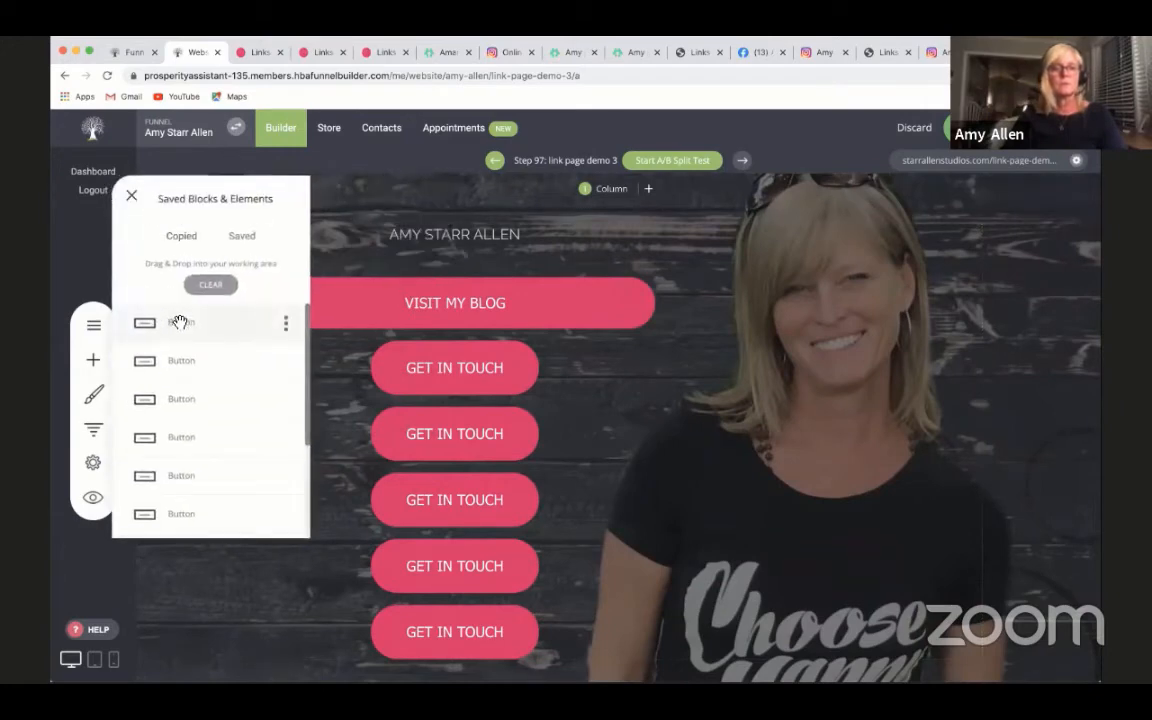
drag(398, 346, 396, 370)
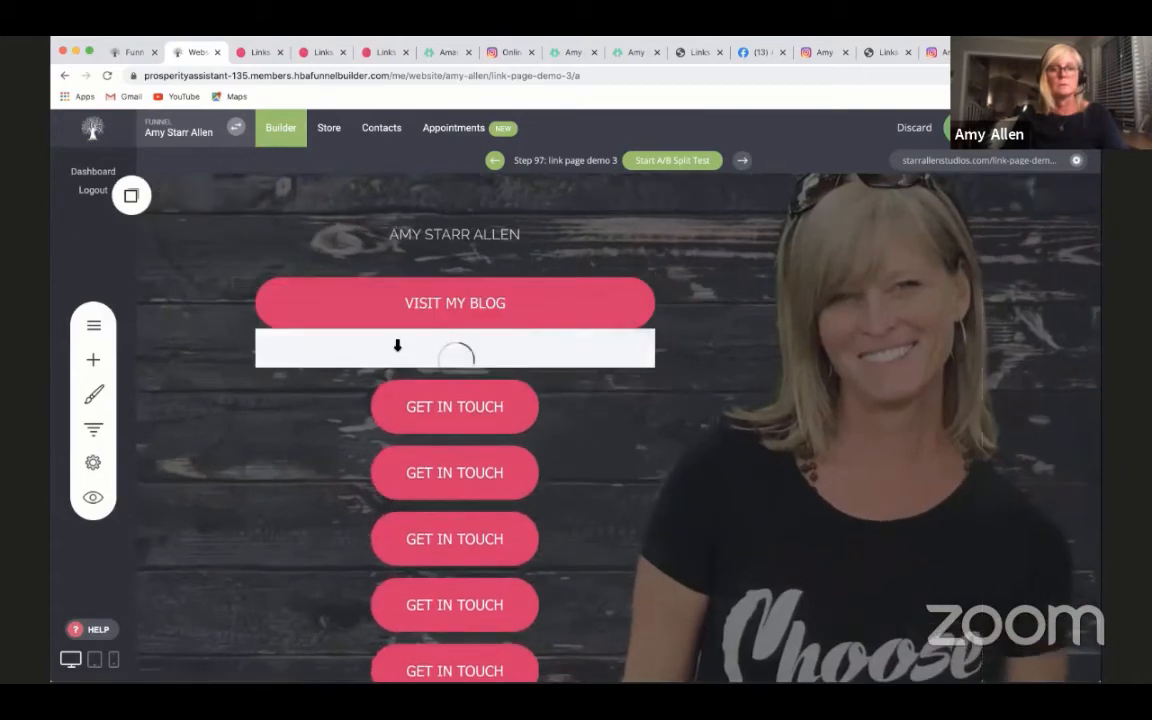
- Set the border color of the duplicated VISIT MY BLOG button to the pink global color
click(509, 391)
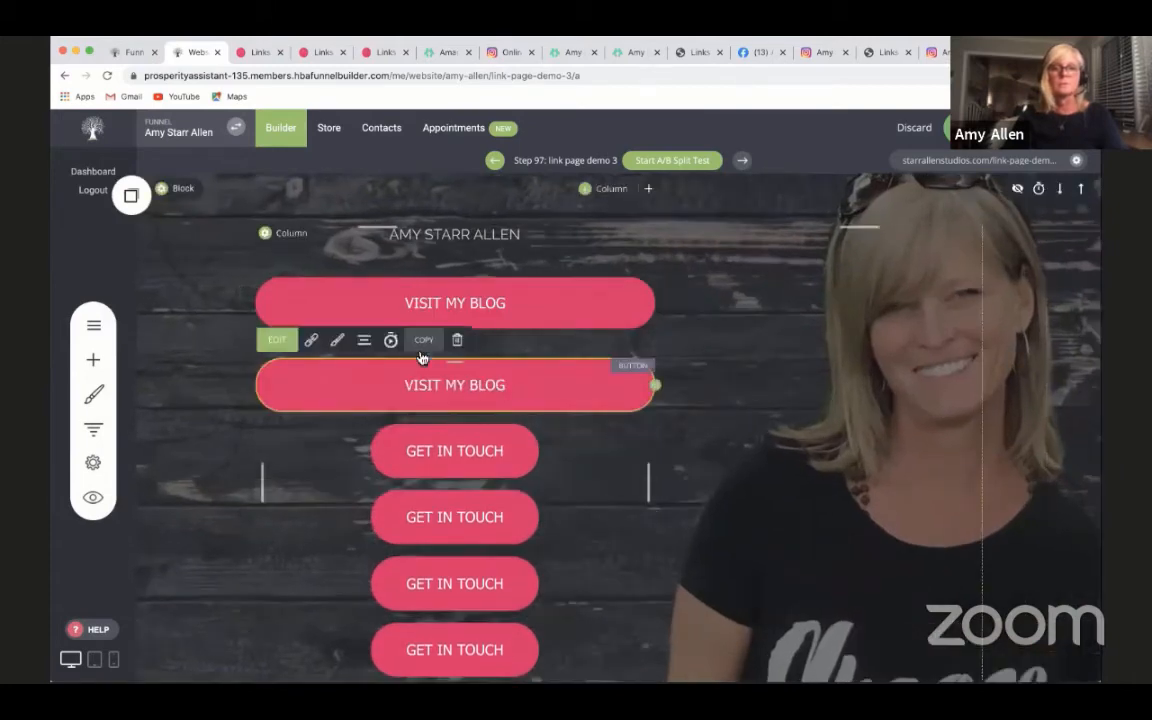
click(337, 342)
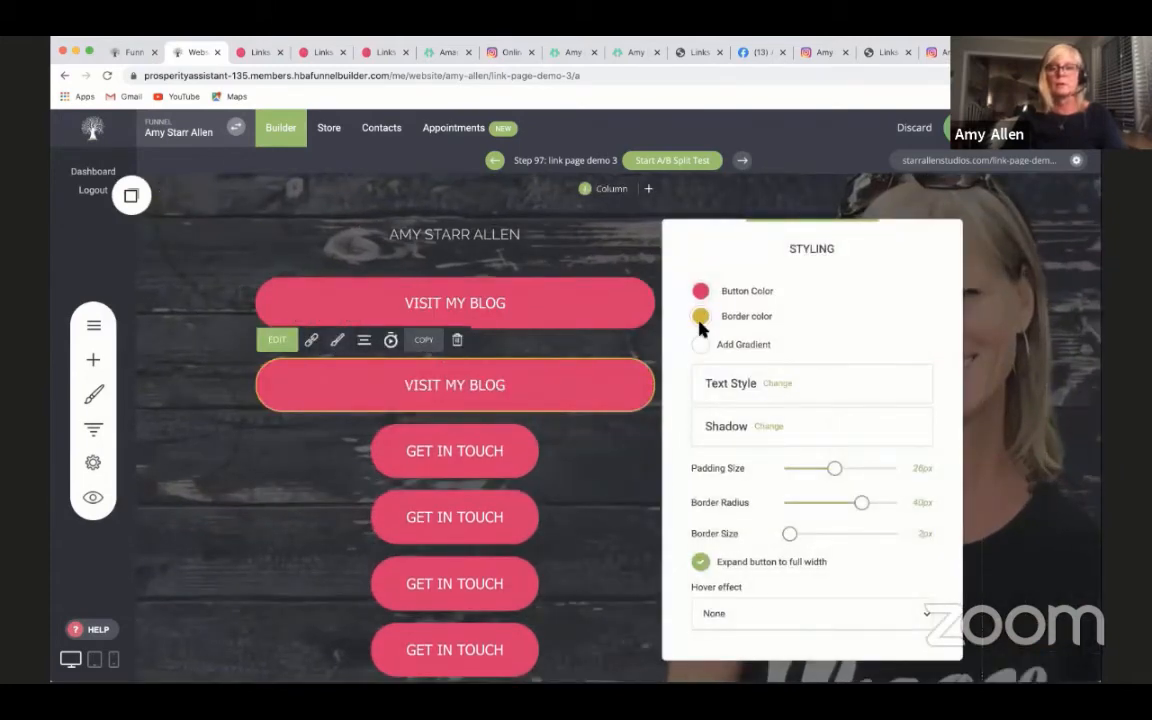
click(700, 318)
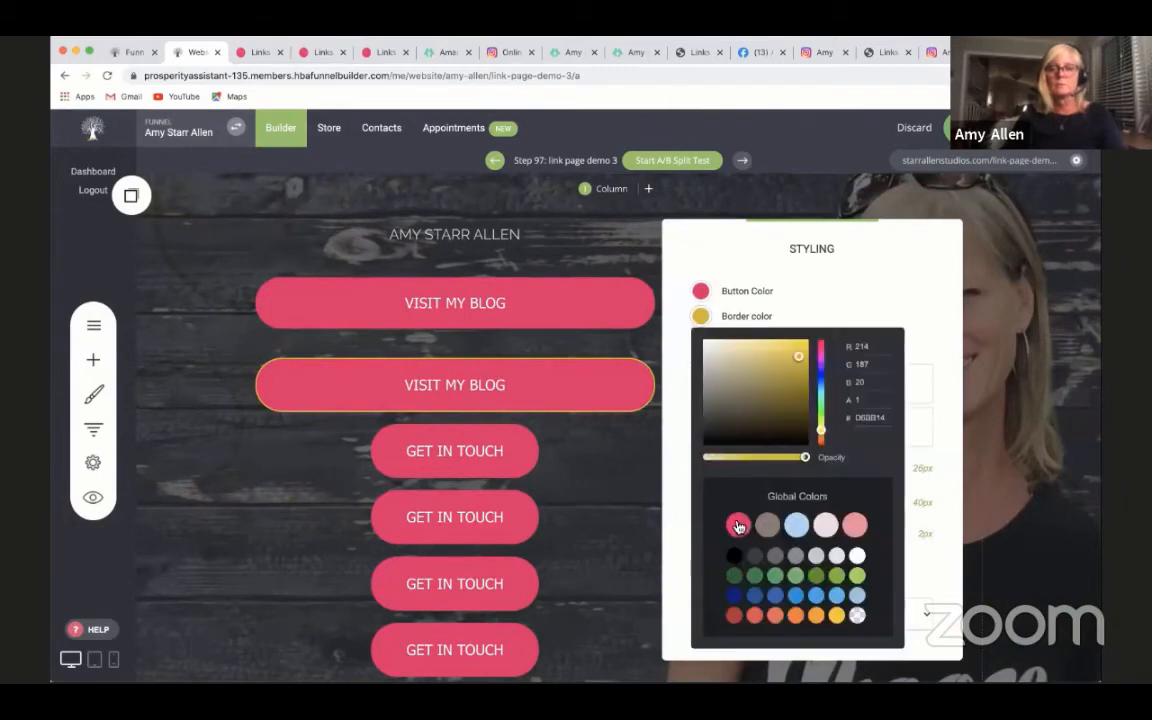
click(738, 527)
click(571, 477)
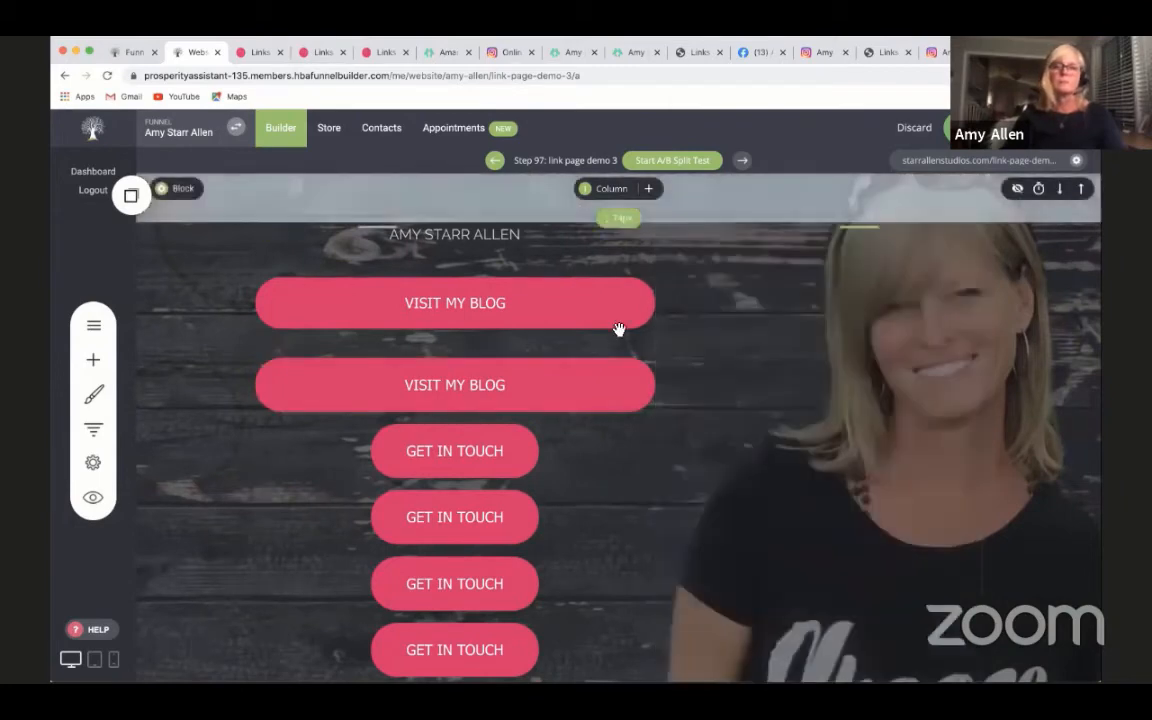
- Expand the uppermost GET IN TOUCH button to full width
click(472, 457)
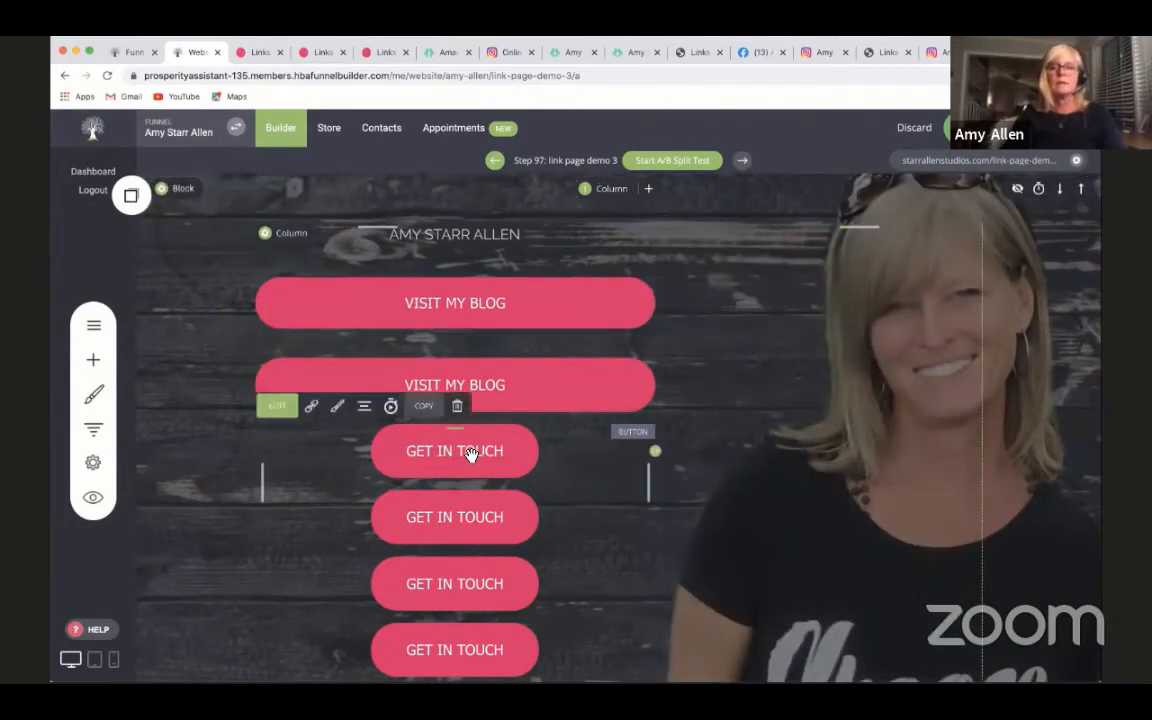
click(337, 406)
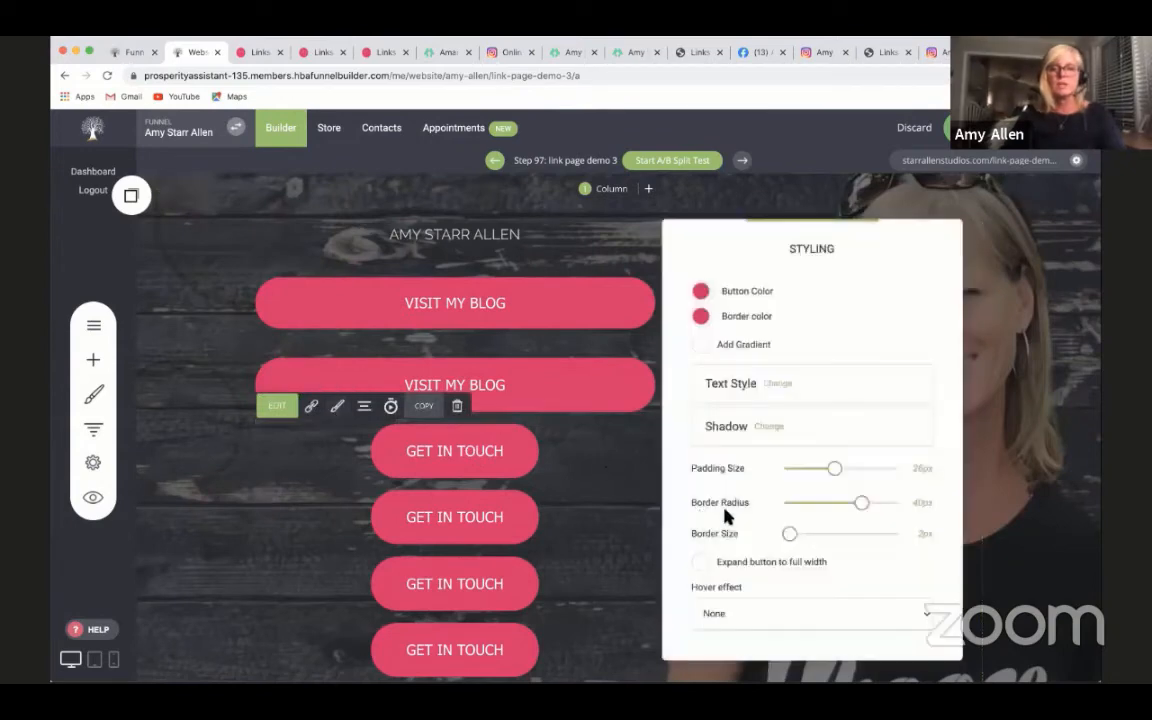
click(701, 563)
click(313, 521)
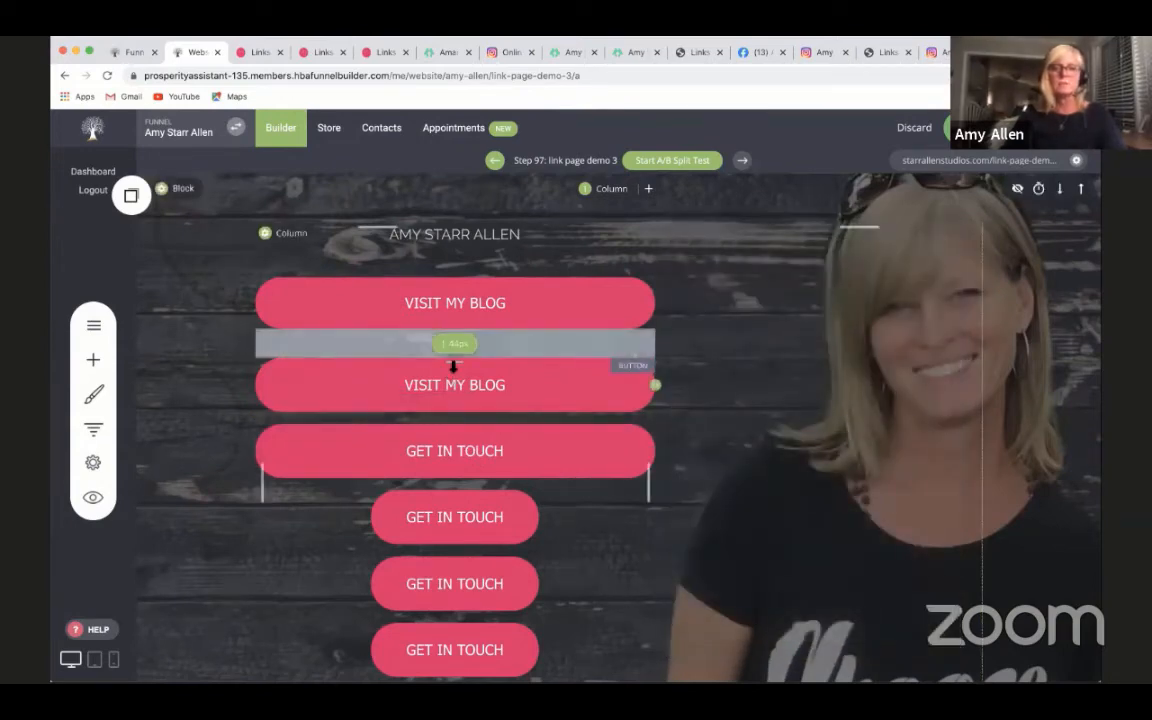
- Reduce the gap between the two VISIT MY BLOG buttons to match the spacing of the buttons below
drag(453, 355, 455, 332)
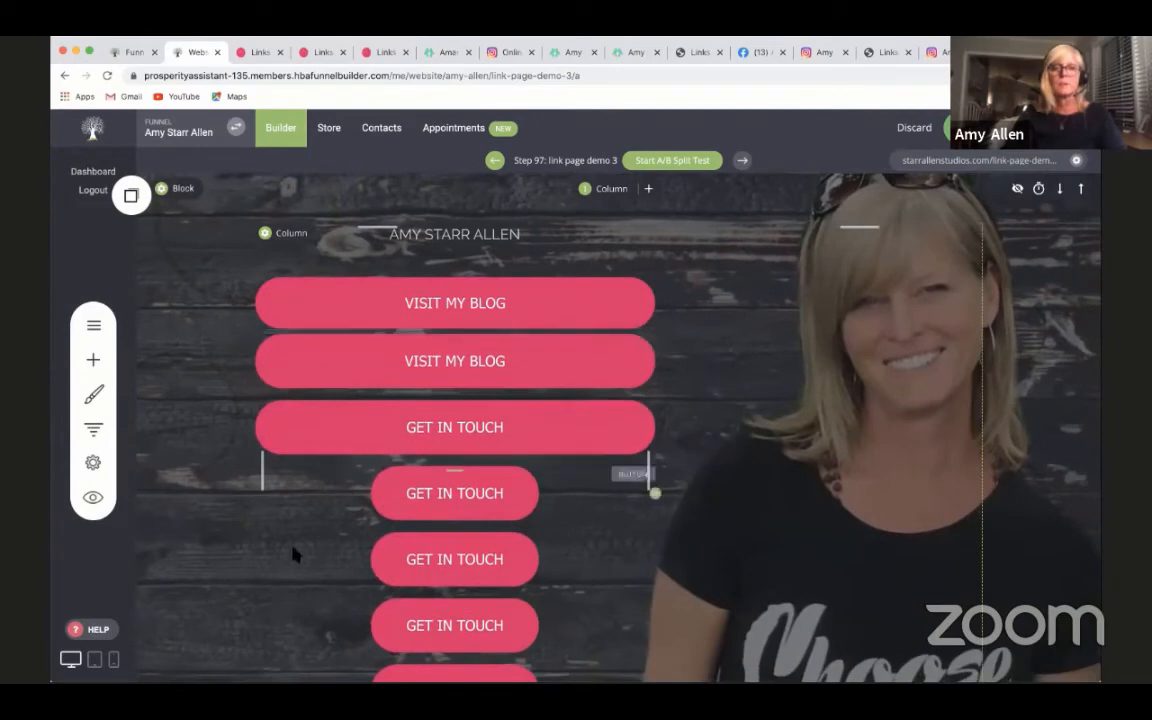
drag(450, 350, 453, 360)
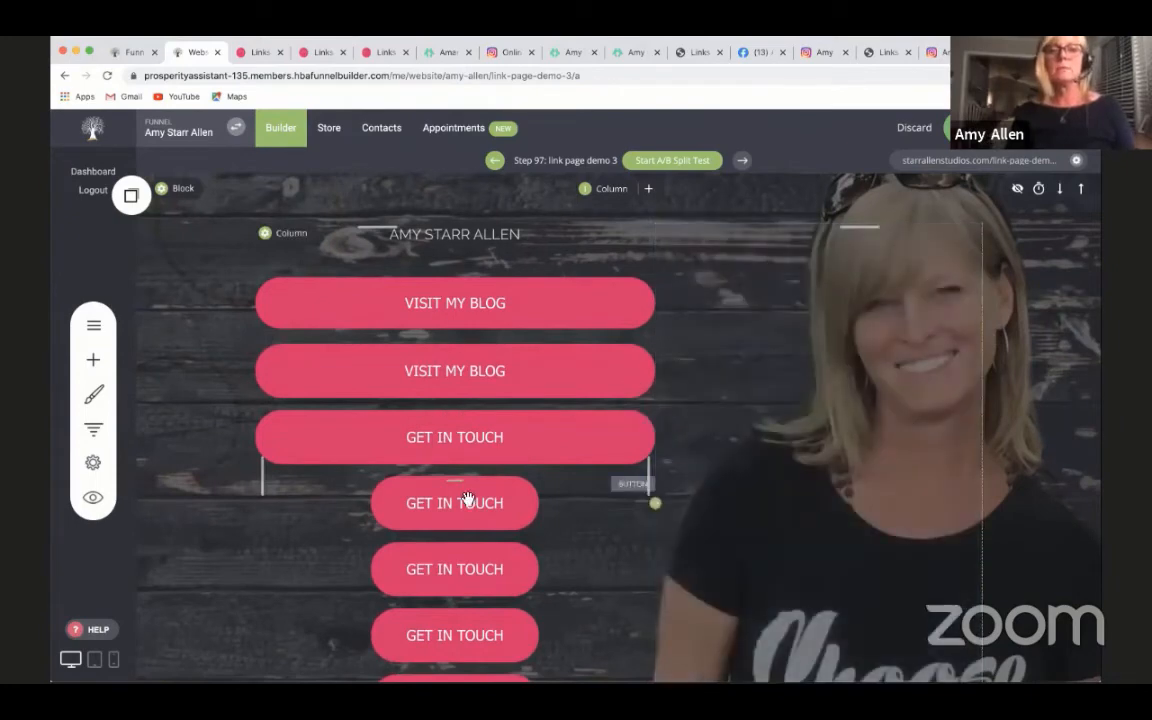
- Expand the second GET IN TOUCH button to full width
mouse_move(442, 497)
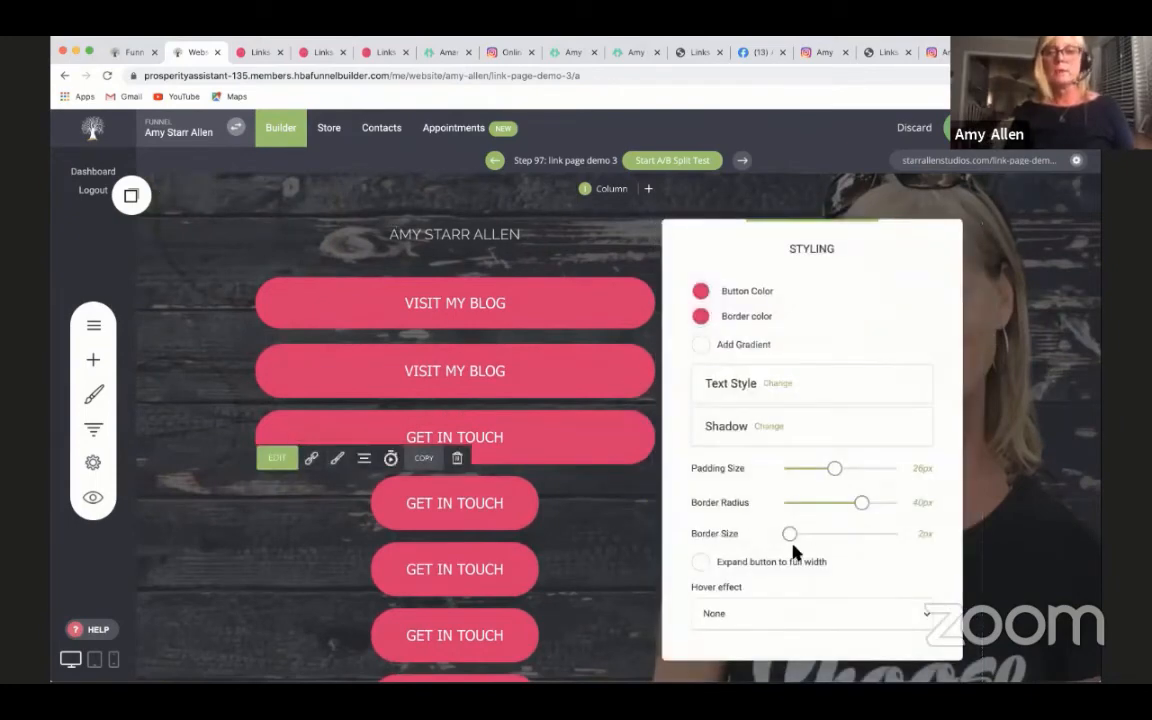
click(699, 565)
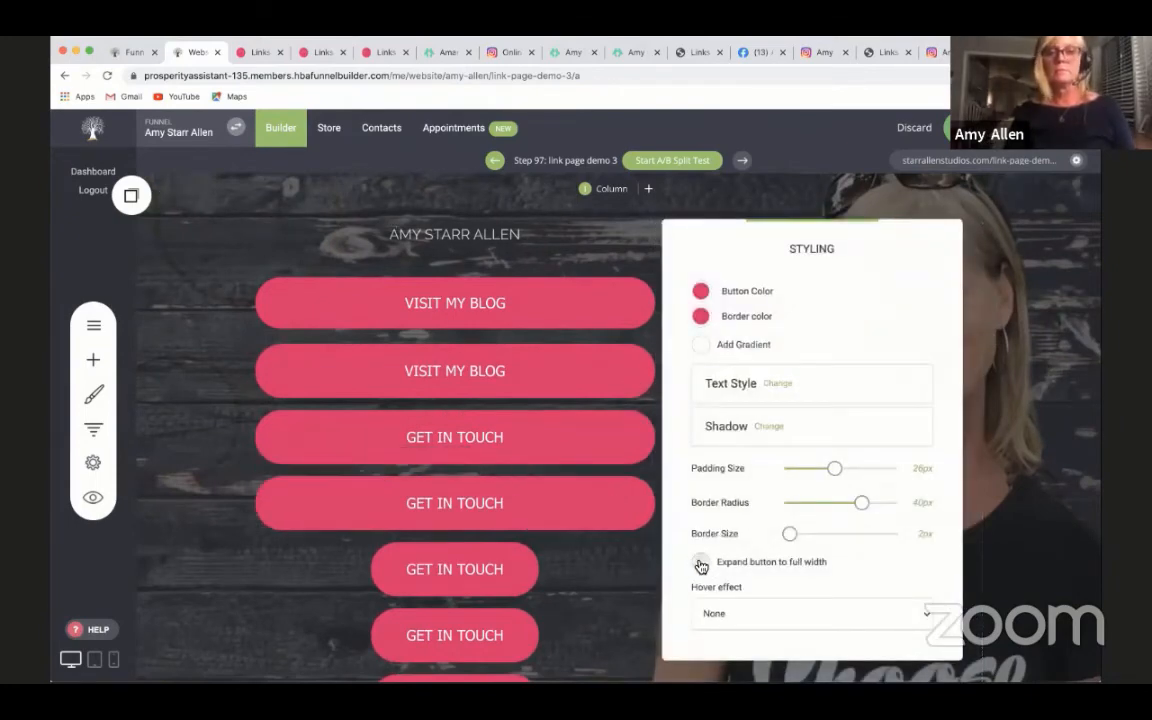
click(494, 563)
click(403, 530)
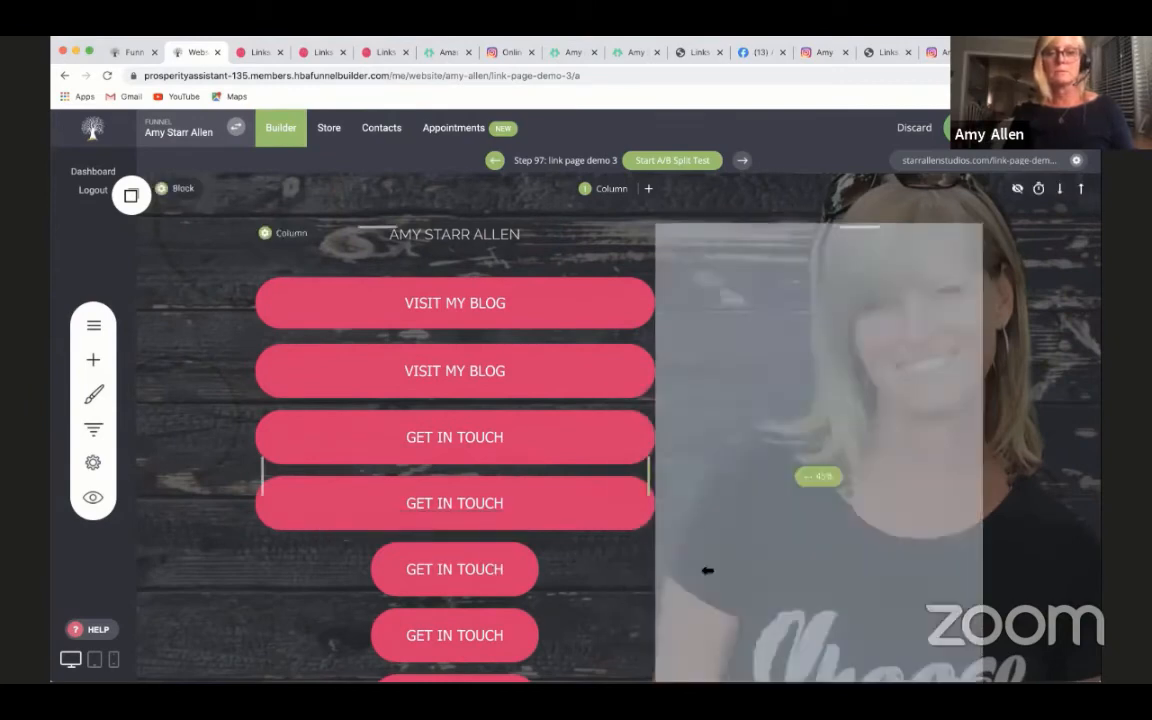
- Expand the third GET IN TOUCH button to full width, set its padding to 28 px and reduce its border radius to nearly square corners
click(484, 583)
click(398, 526)
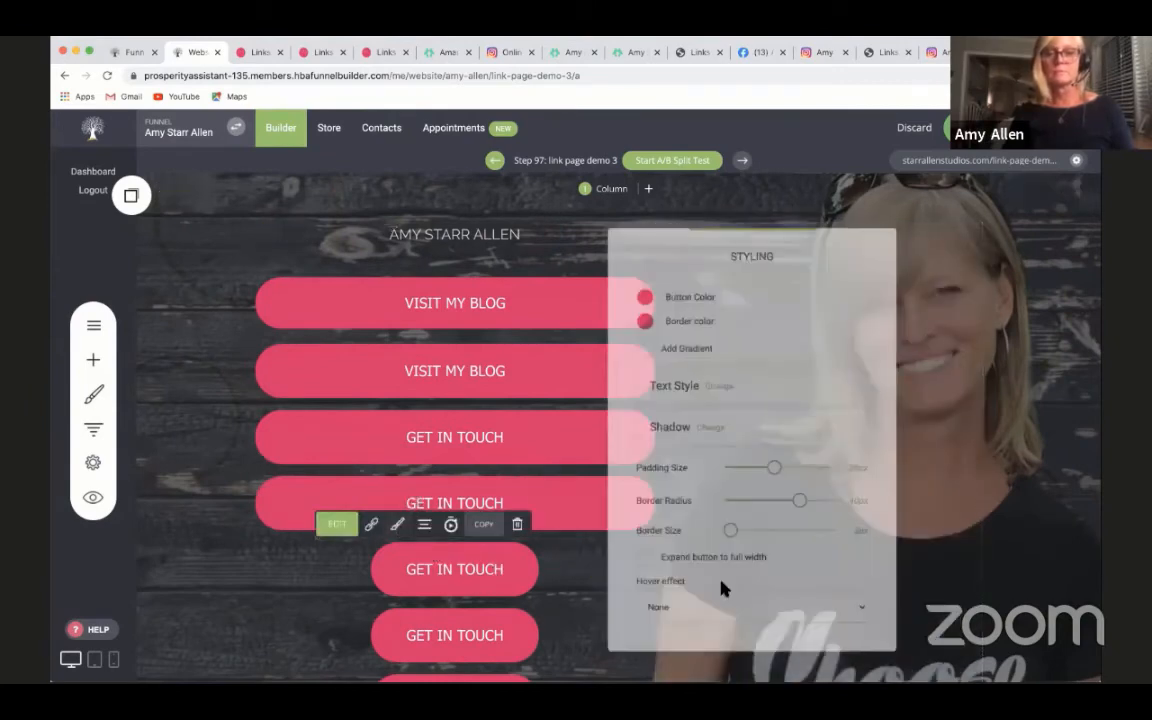
click(641, 563)
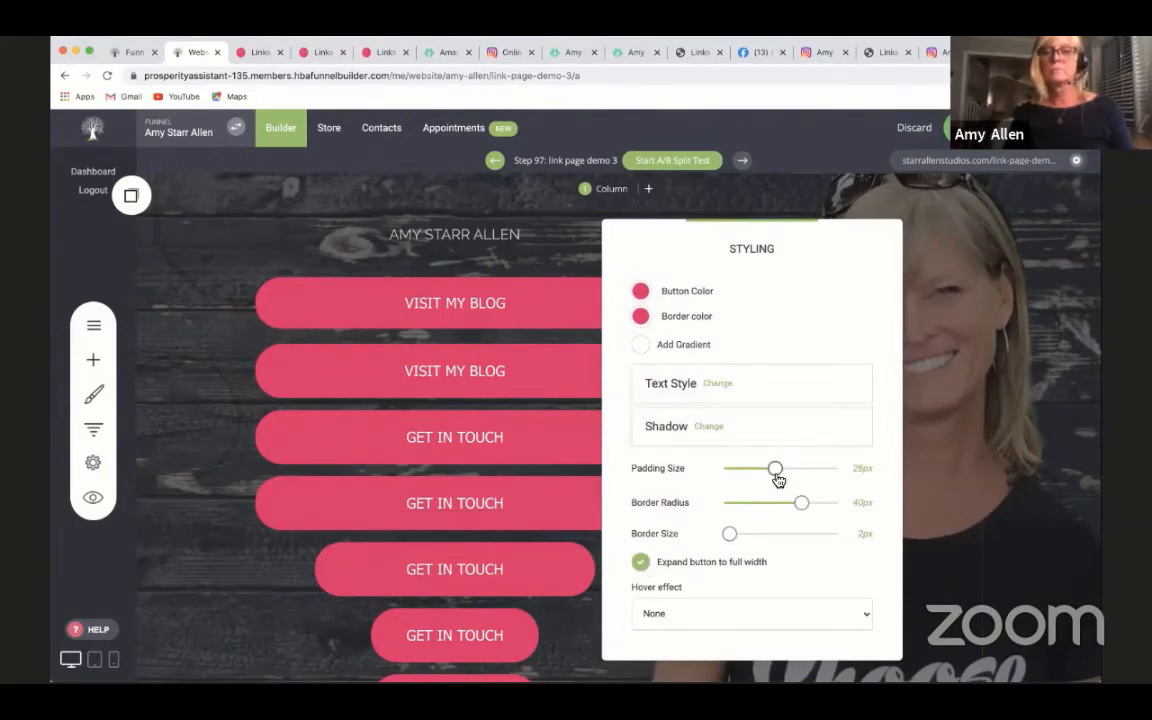
drag(770, 476, 779, 470)
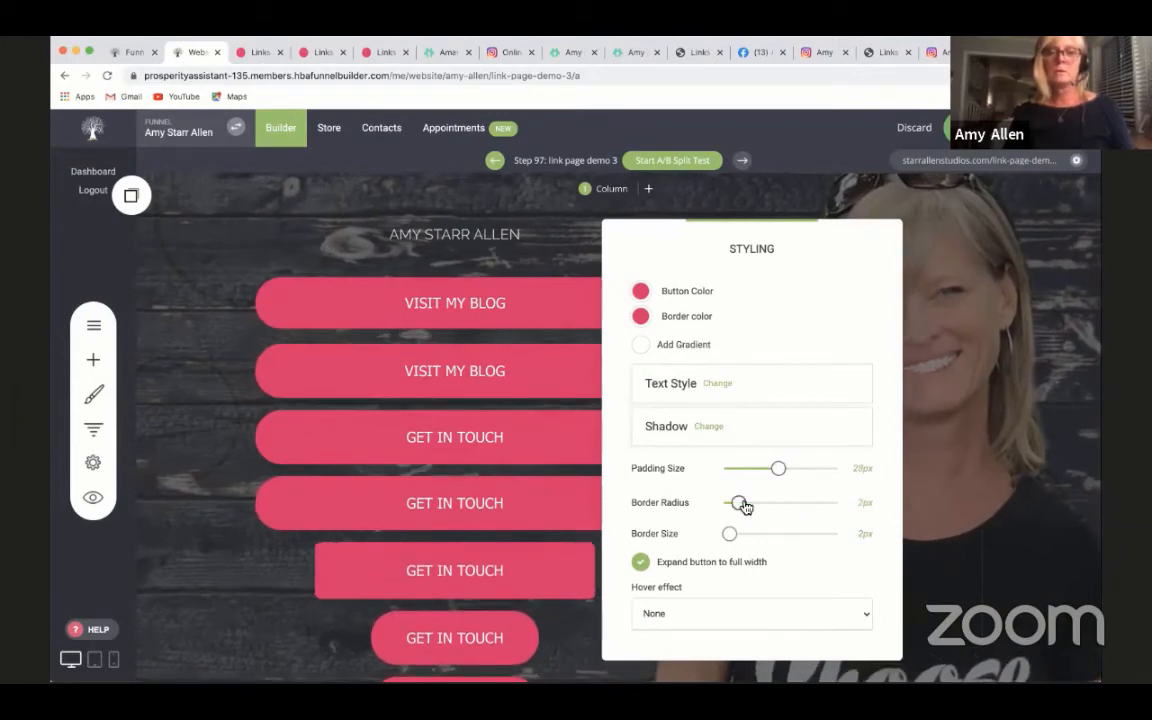
click(892, 577)
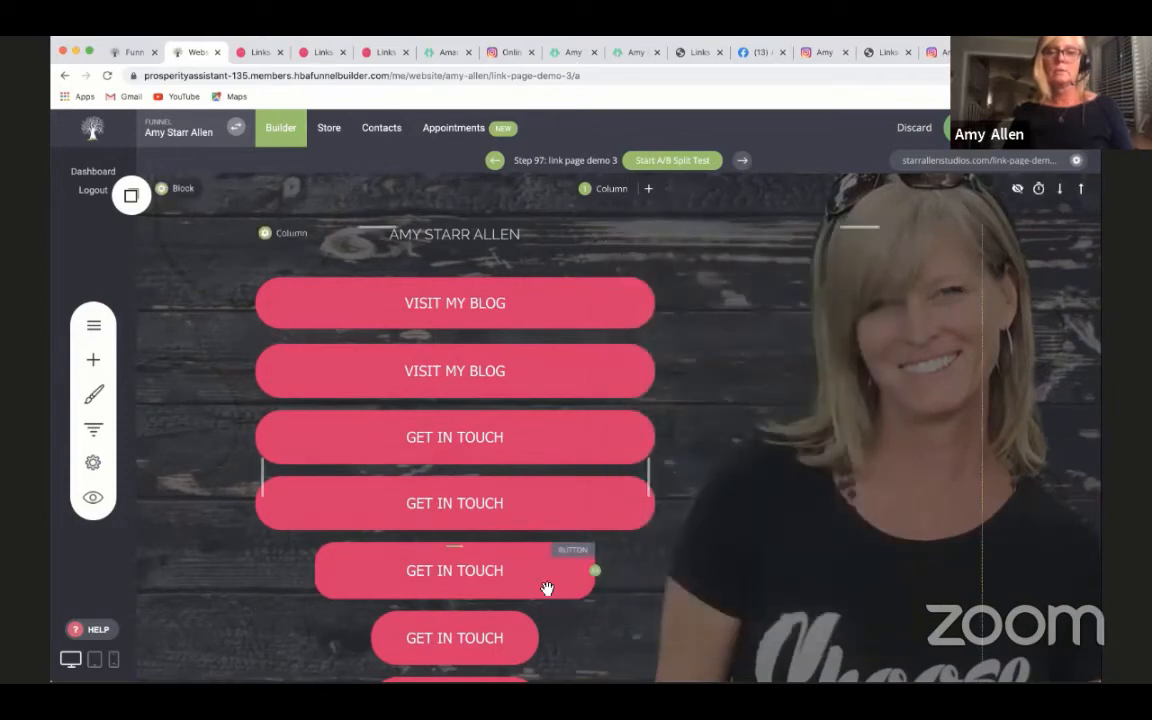
- Delete the third GET IN TOUCH button with the nearly square corners
click(547, 588)
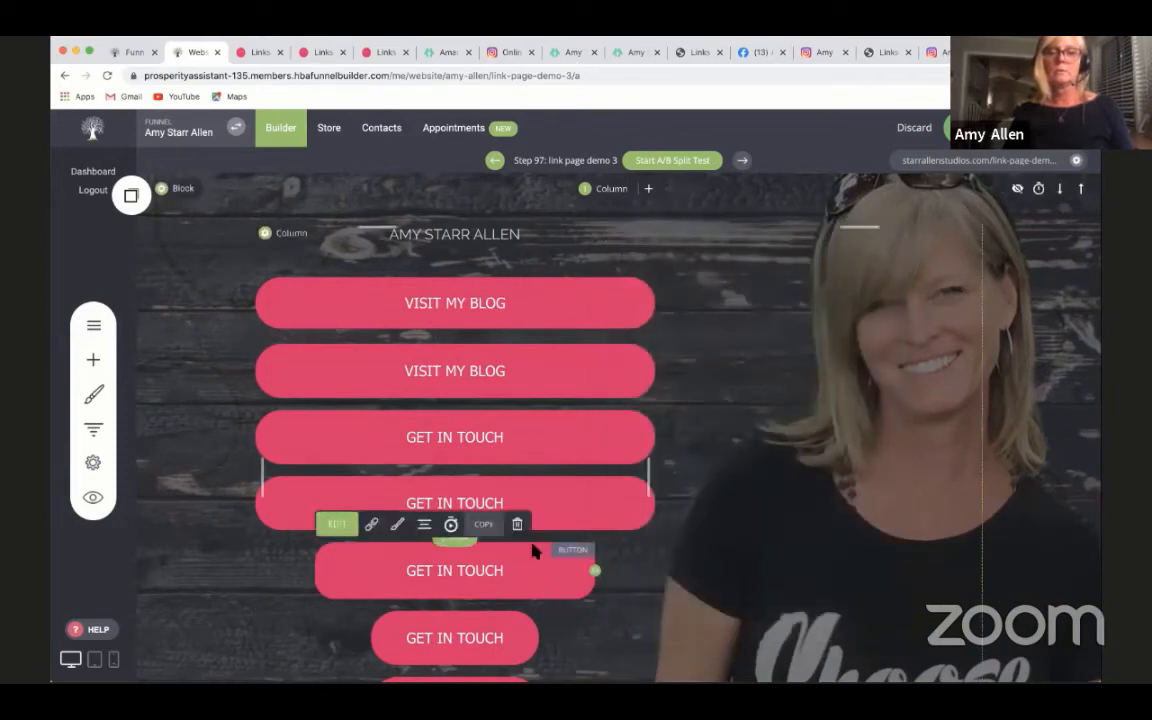
click(517, 524)
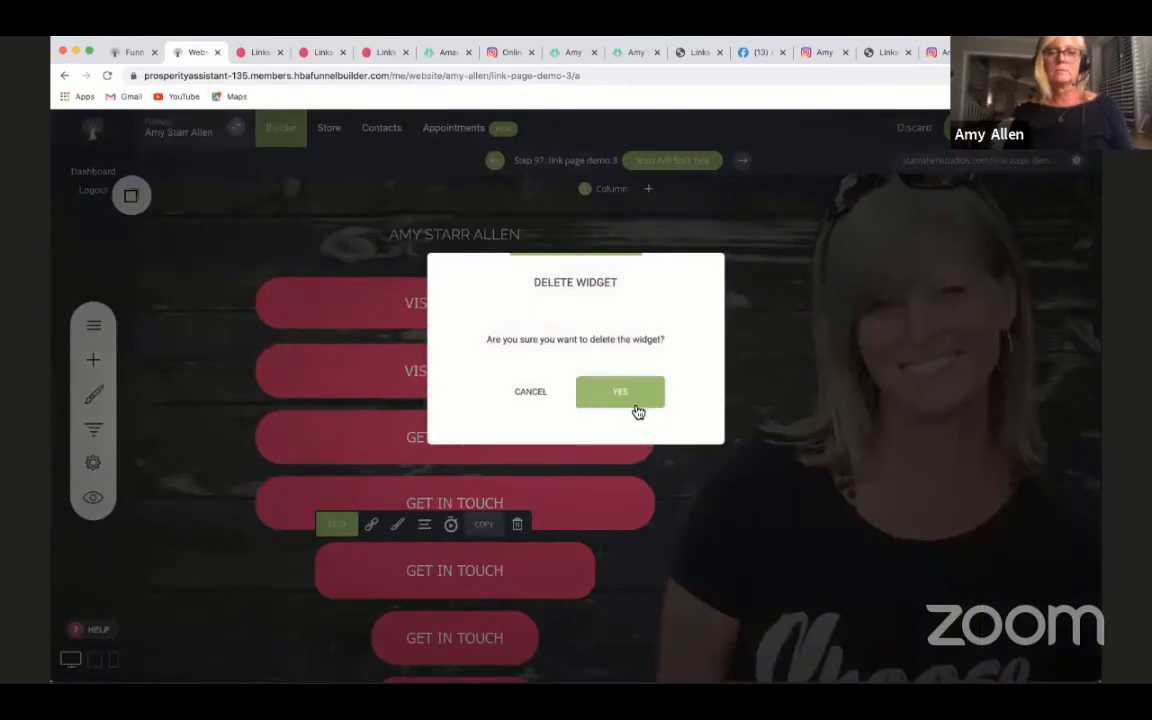
click(633, 400)
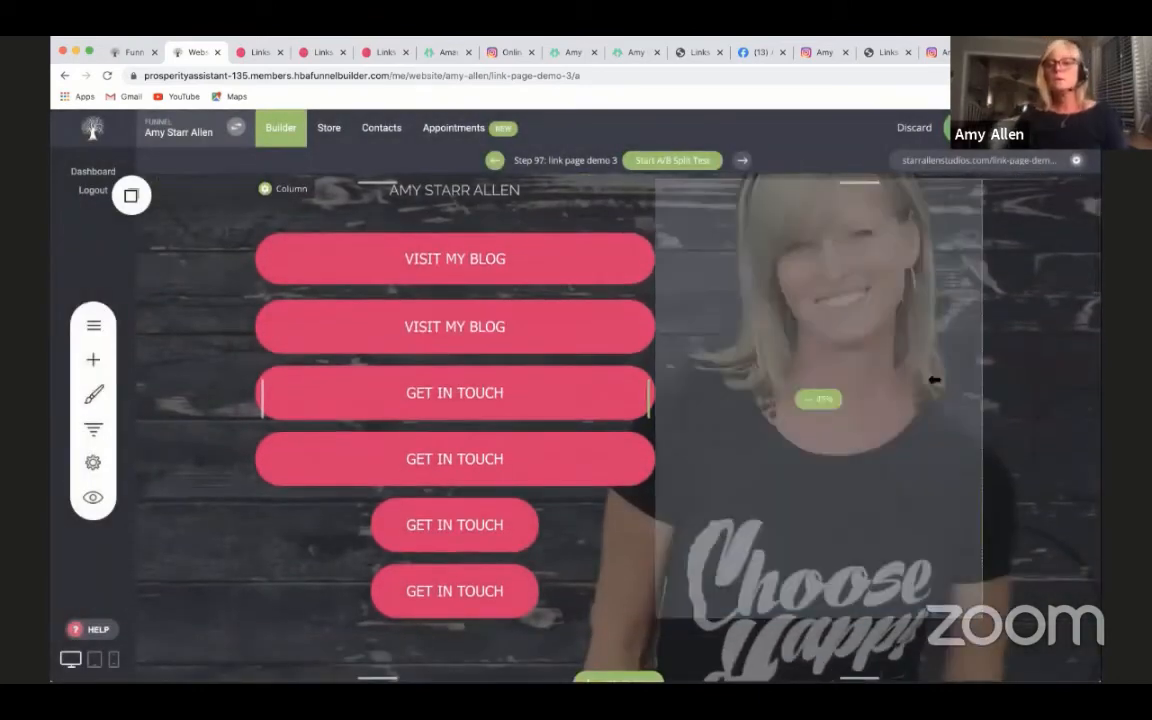
scroll(1042, 404, up, 1)
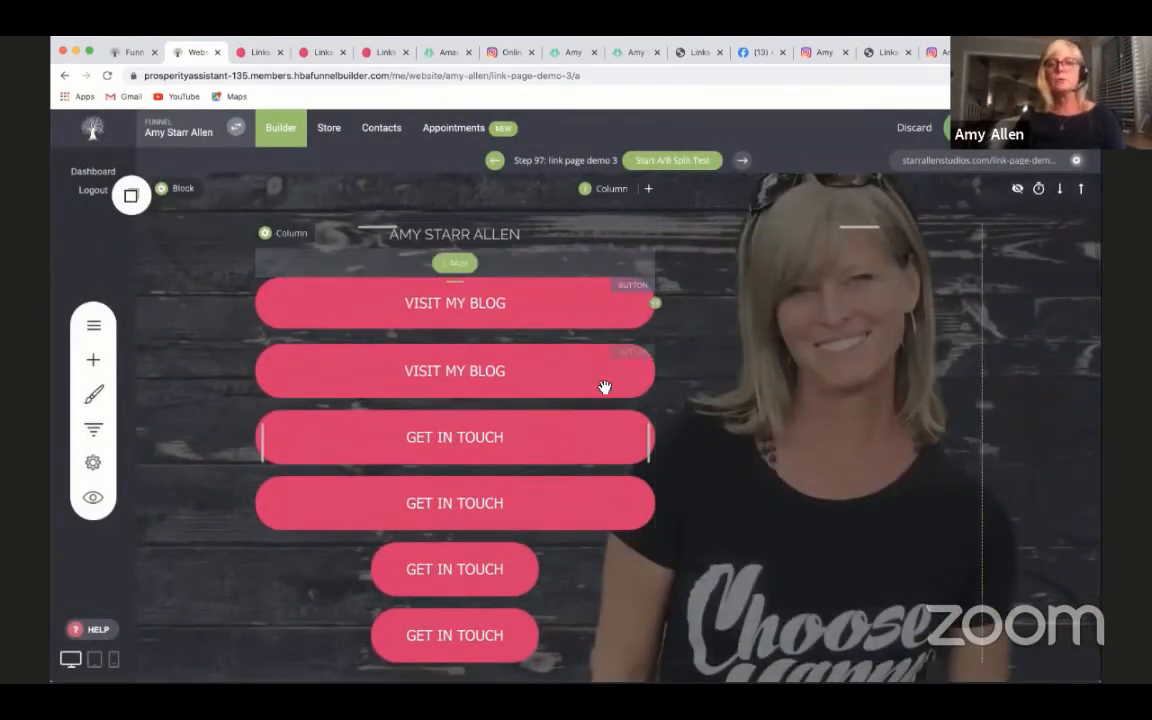
scroll(1008, 562, down, 5)
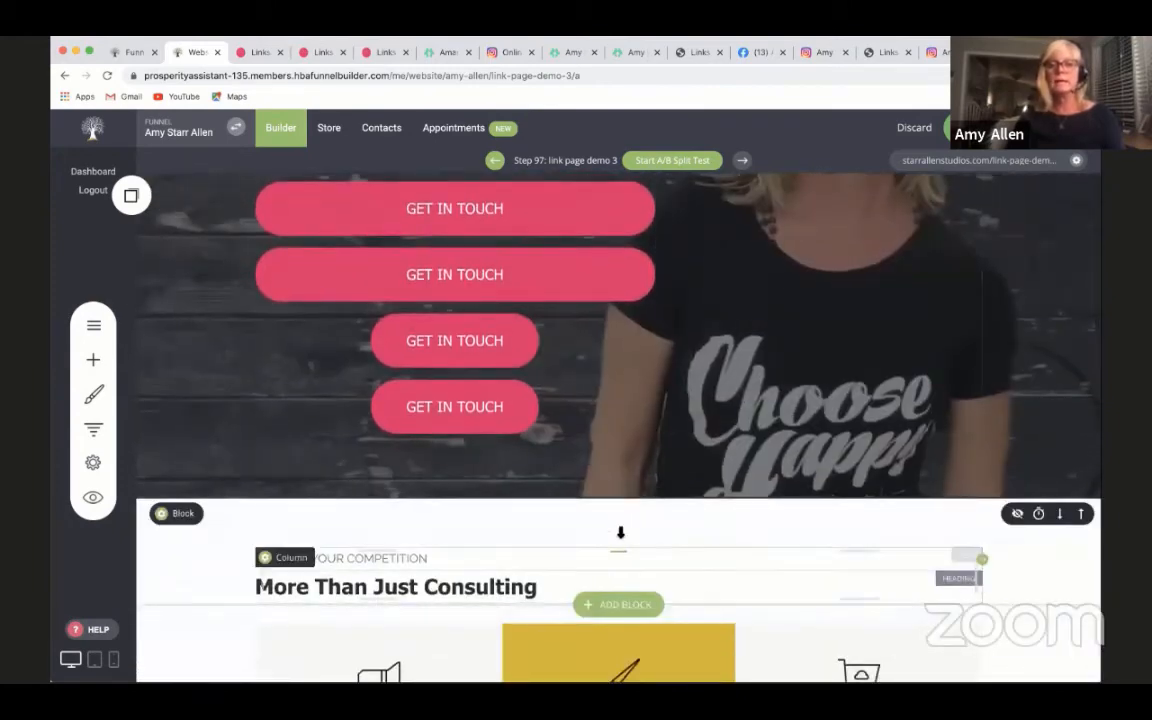
scroll(705, 539, up, 5)
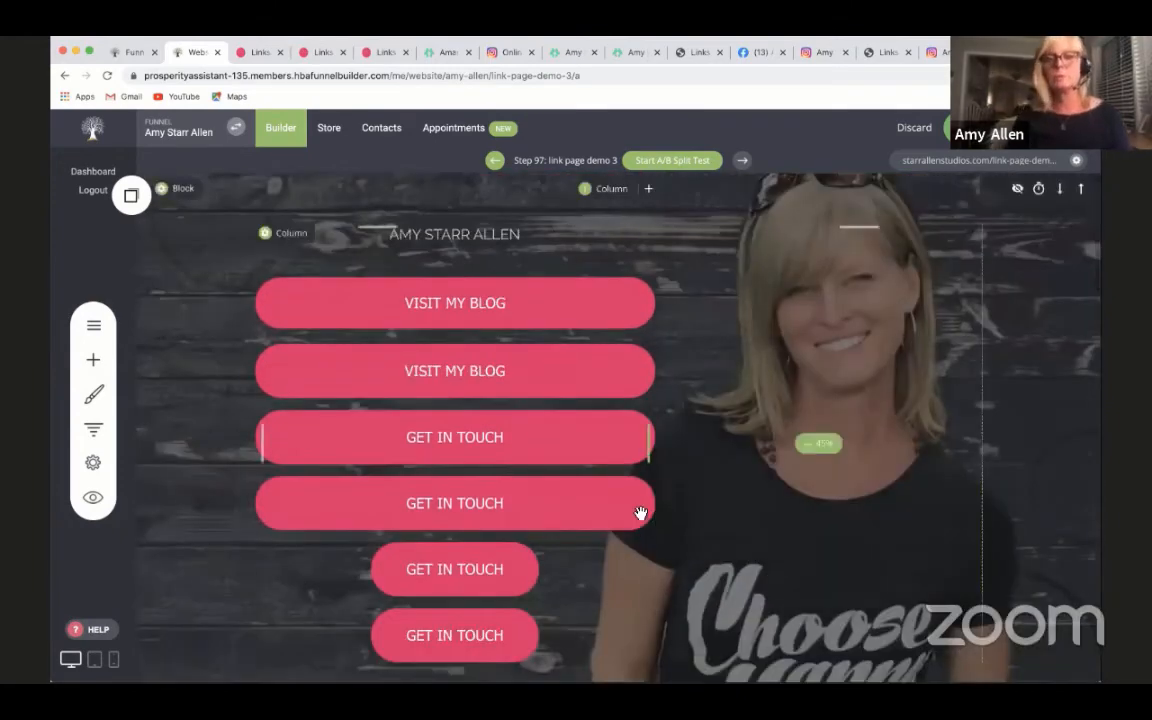
- Add a Form widget above the SURPASS YOUR COMPETITION text in the white block below the header
click(448, 569)
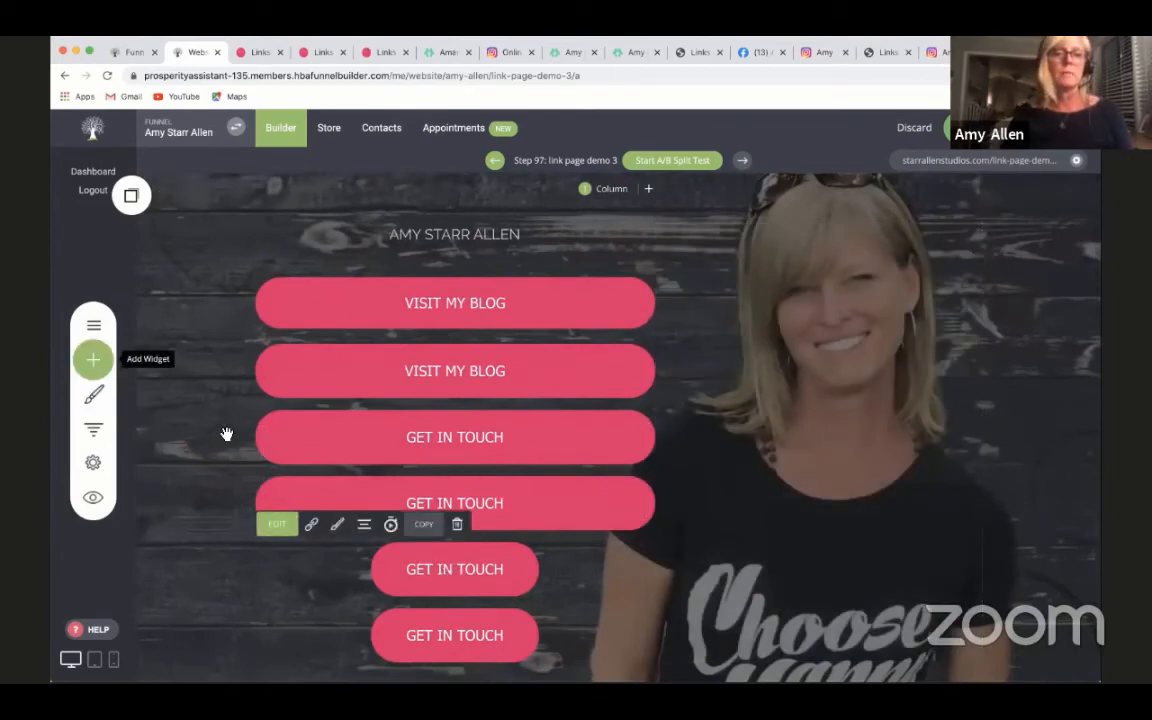
scroll(411, 580, down, 10)
scroll(705, 646, up, 5)
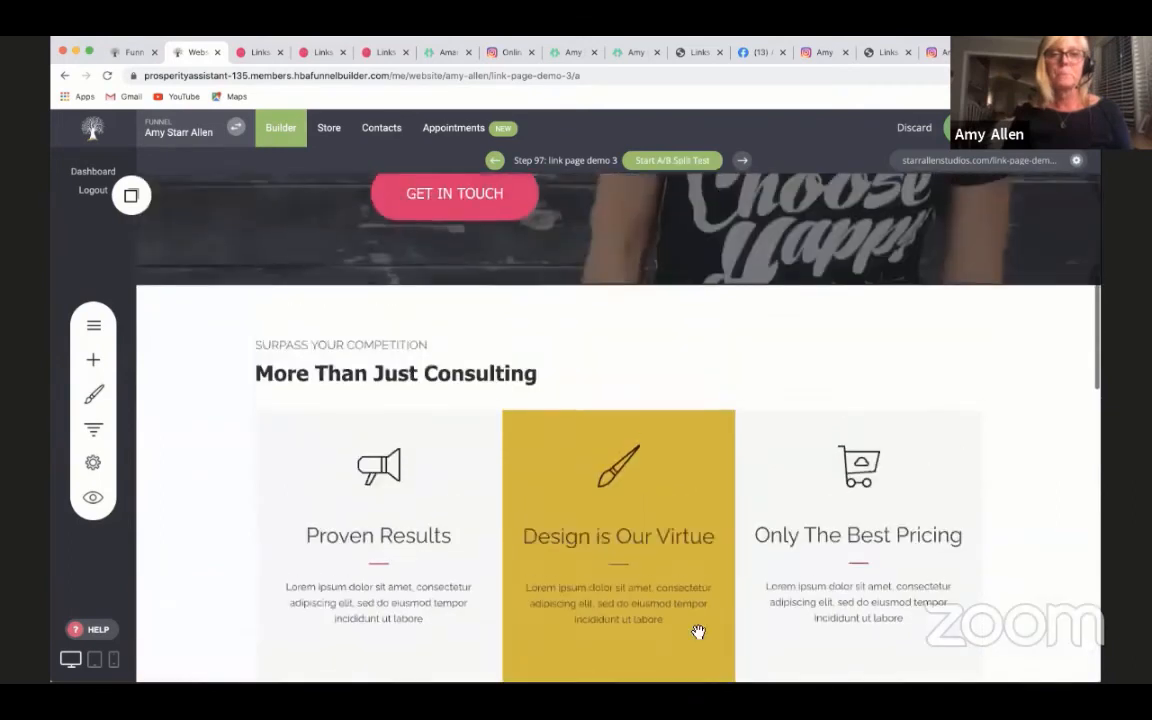
click(93, 359)
drag(181, 449, 656, 324)
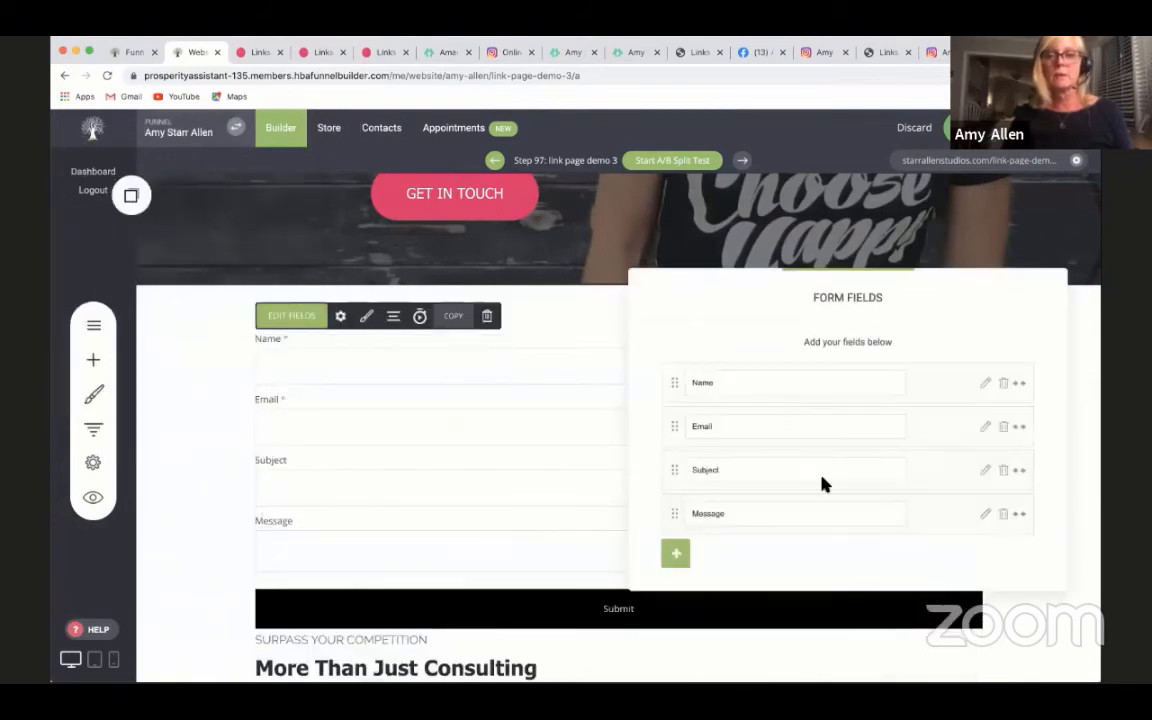
- Delete the Message and Subject fields from the form, leaving only Name and Email
click(1003, 514)
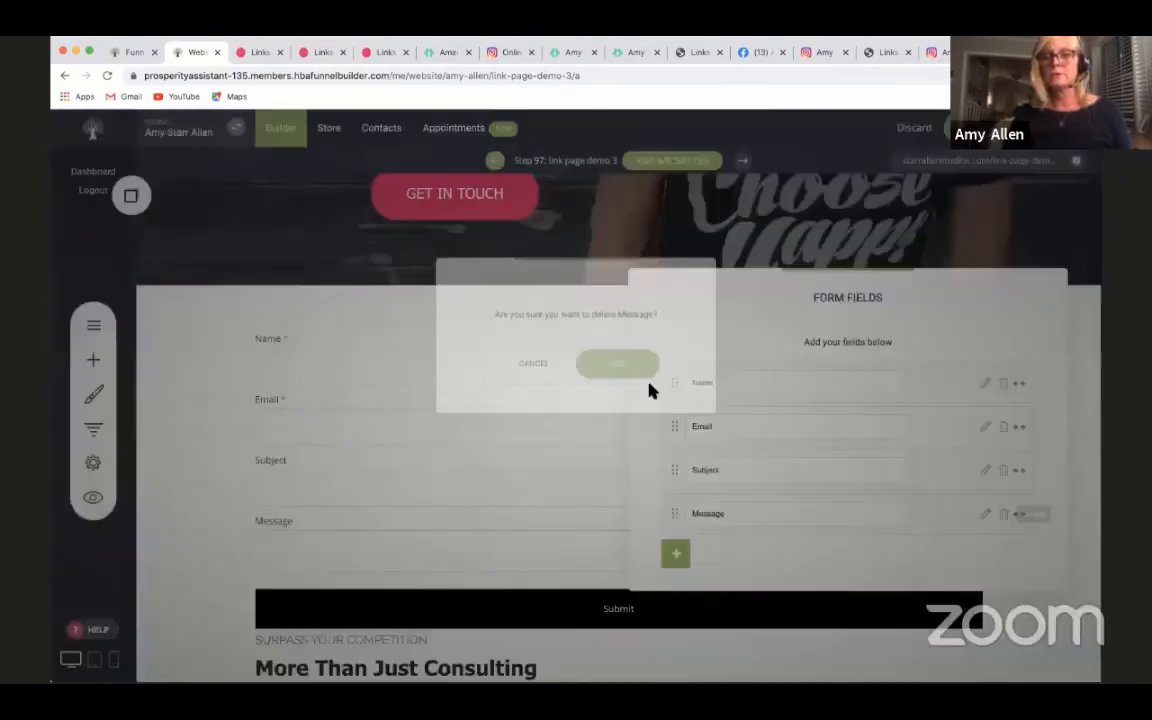
click(655, 365)
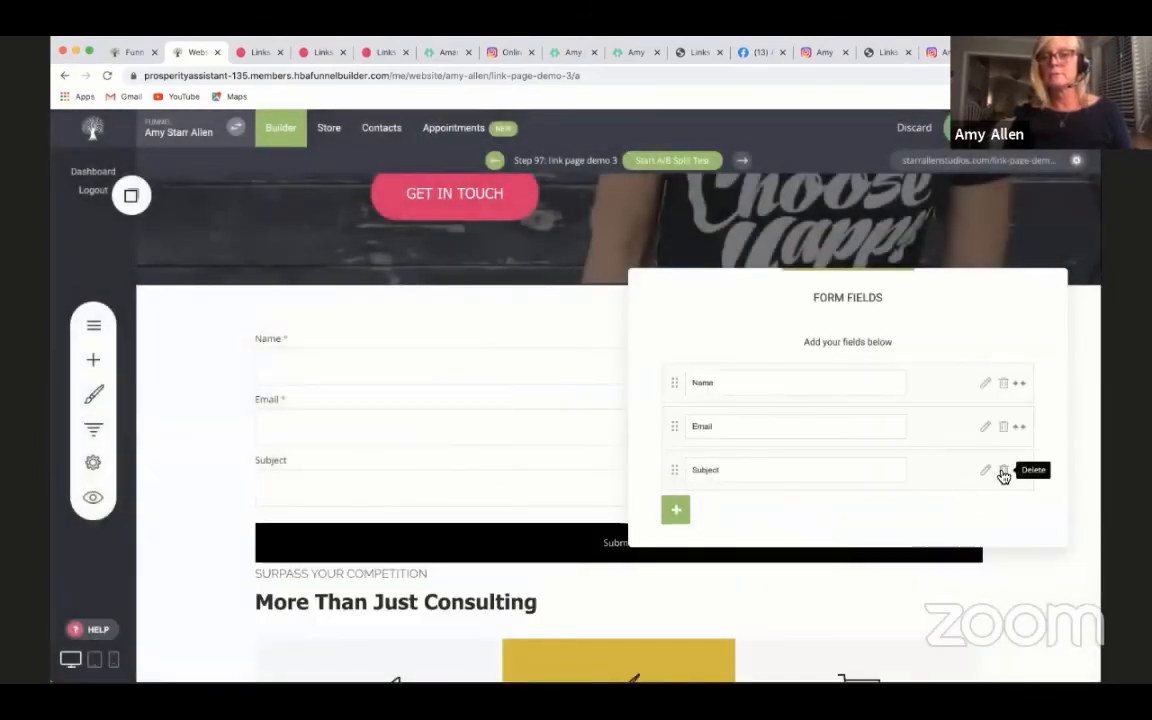
click(1003, 471)
click(663, 380)
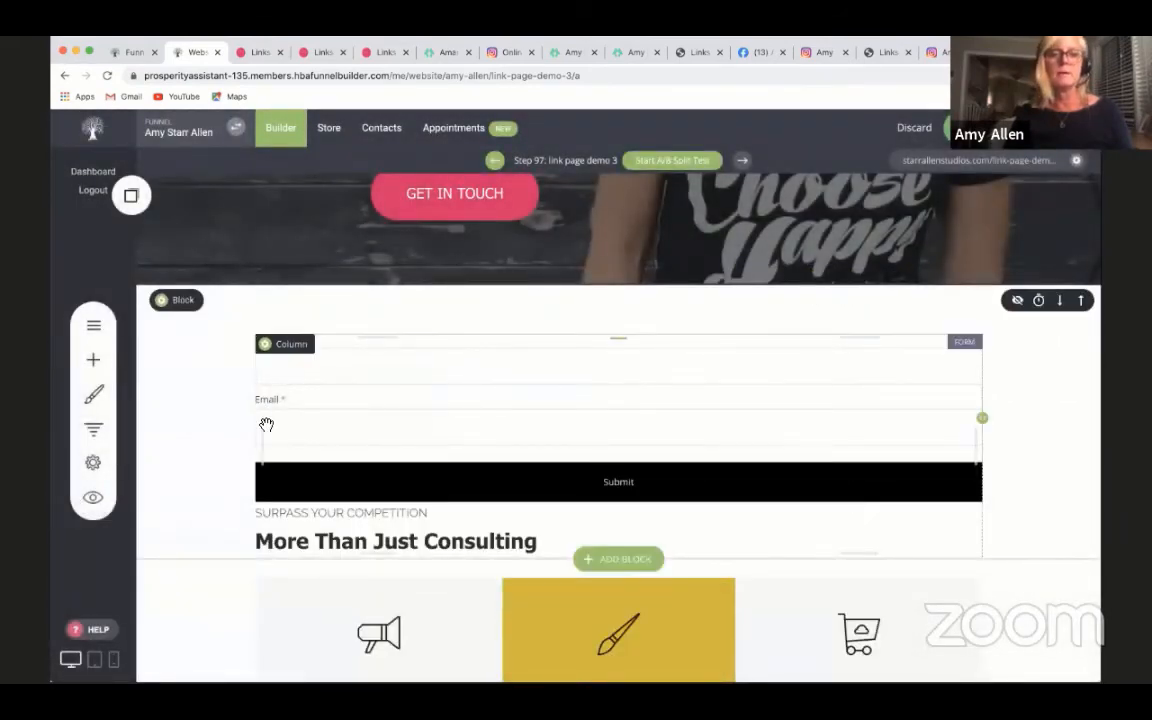
- Narrow the form and indent its left edge by about 25% so it sits near the middle of the block
drag(264, 440, 296, 424)
drag(982, 420, 641, 421)
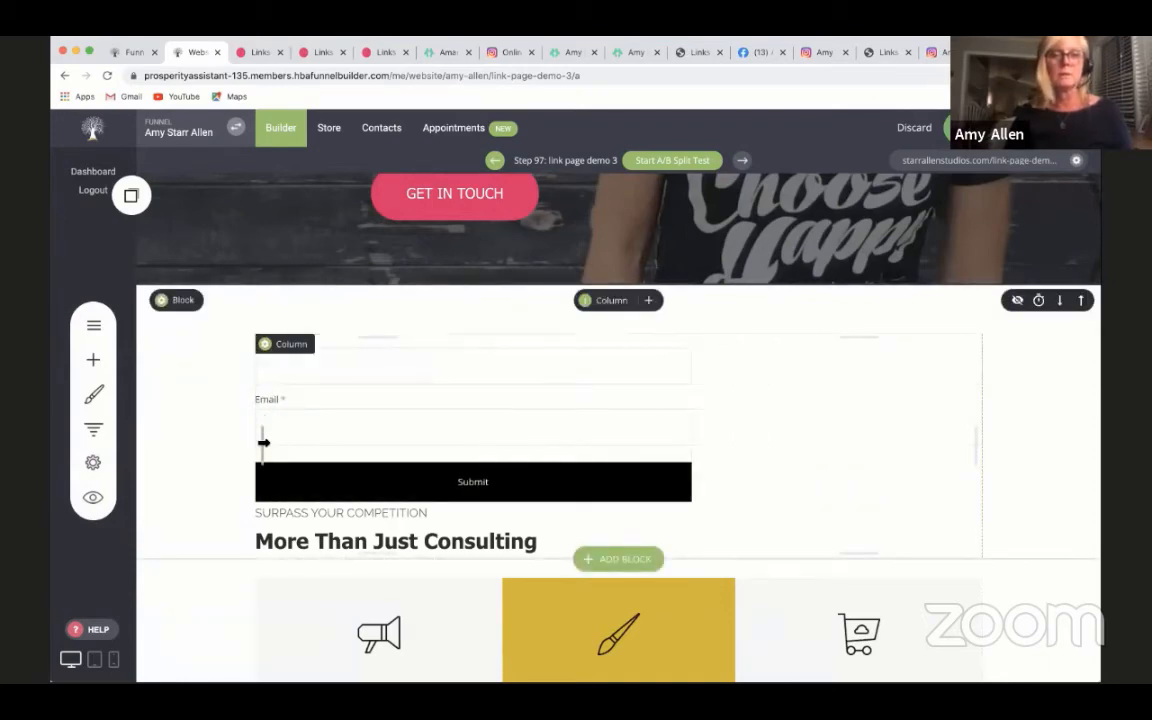
drag(264, 442, 445, 438)
scroll(838, 488, up, 5)
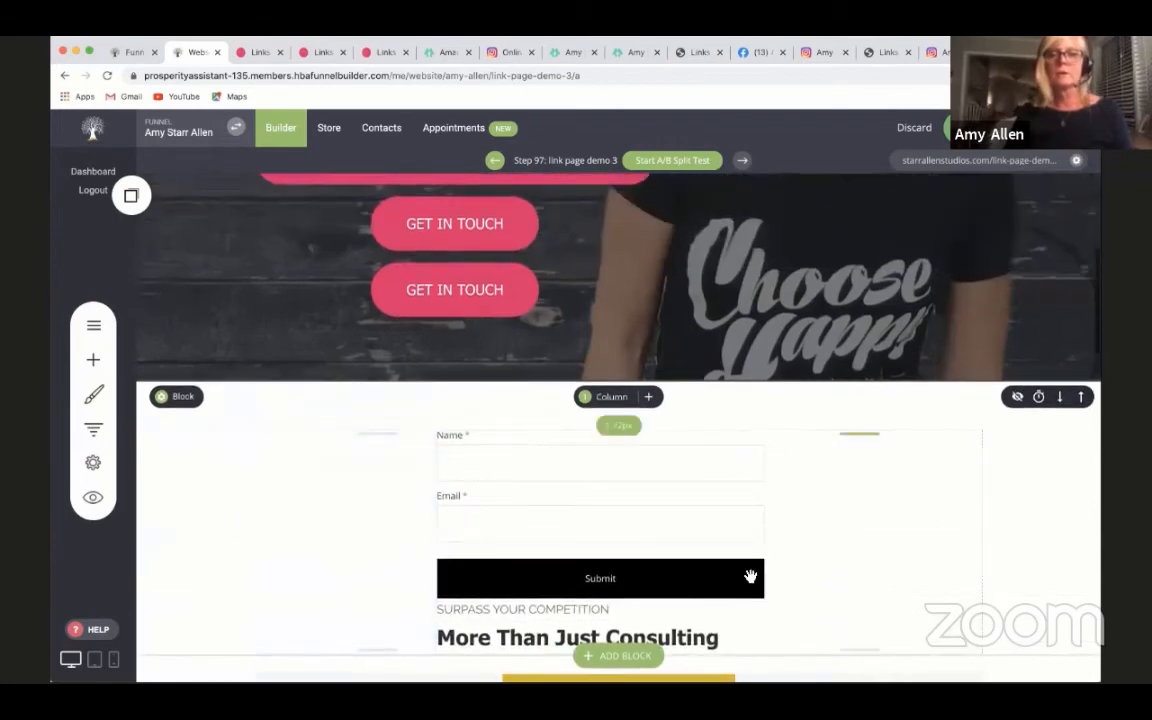
- Delete the three-column Proven Results block and the We Know What Is Best video block
scroll(780, 455, down, 10)
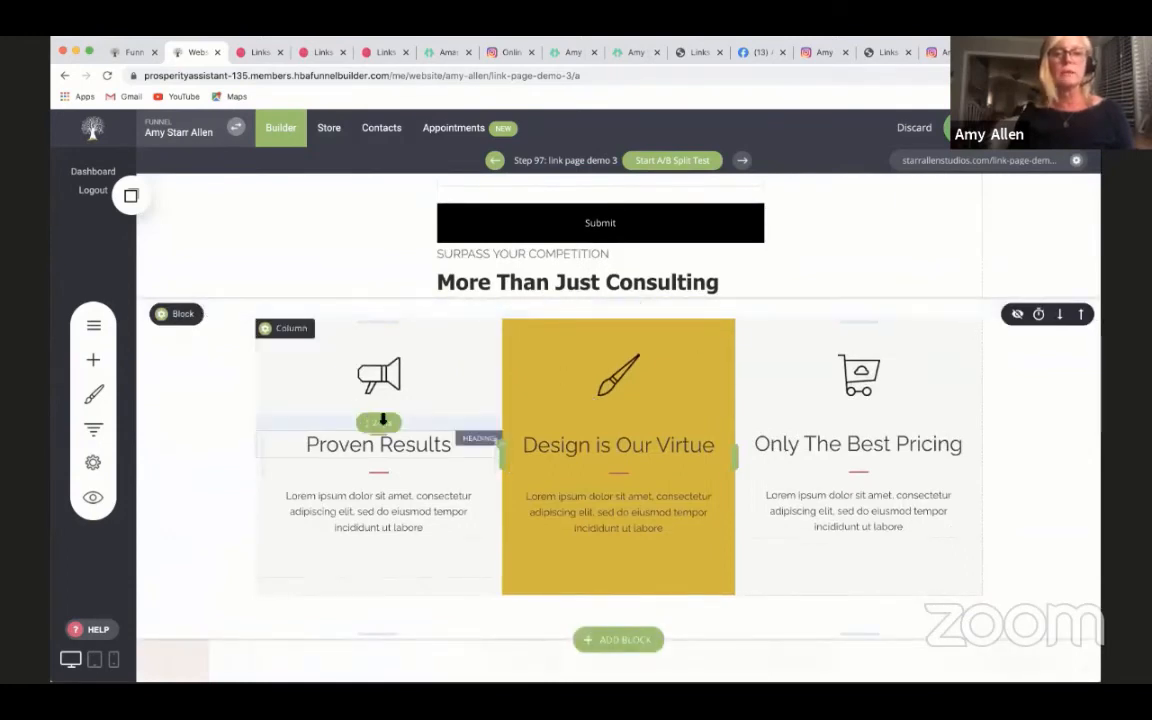
click(178, 315)
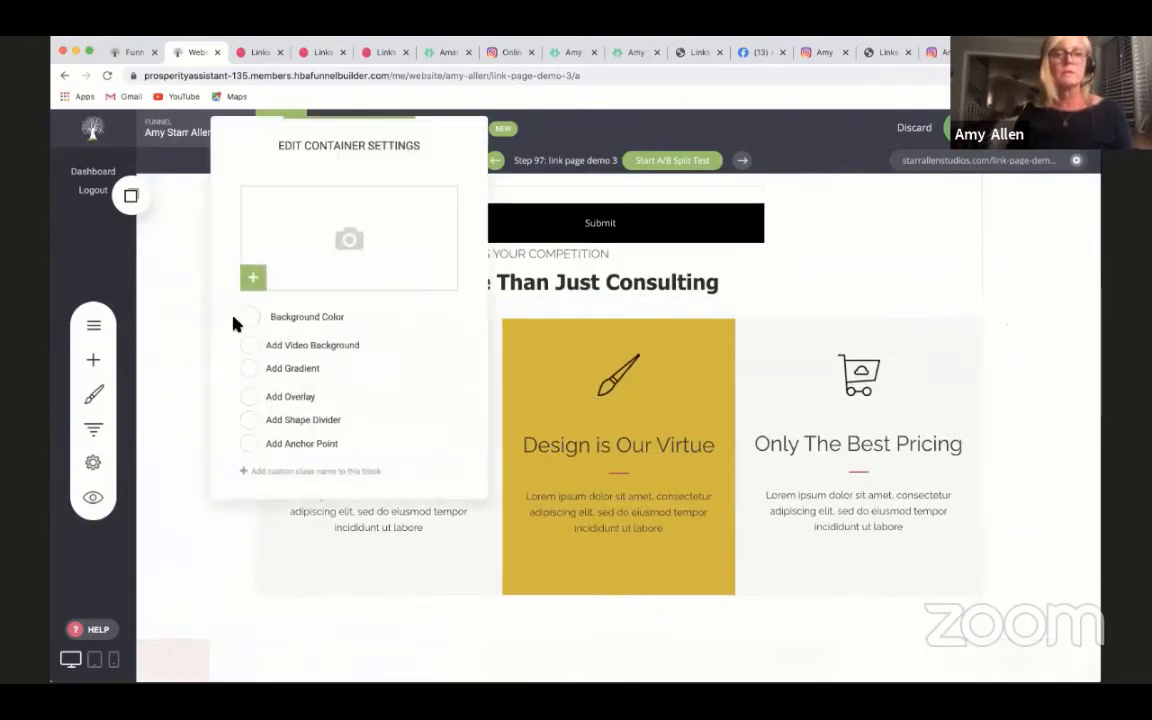
click(177, 355)
click(282, 315)
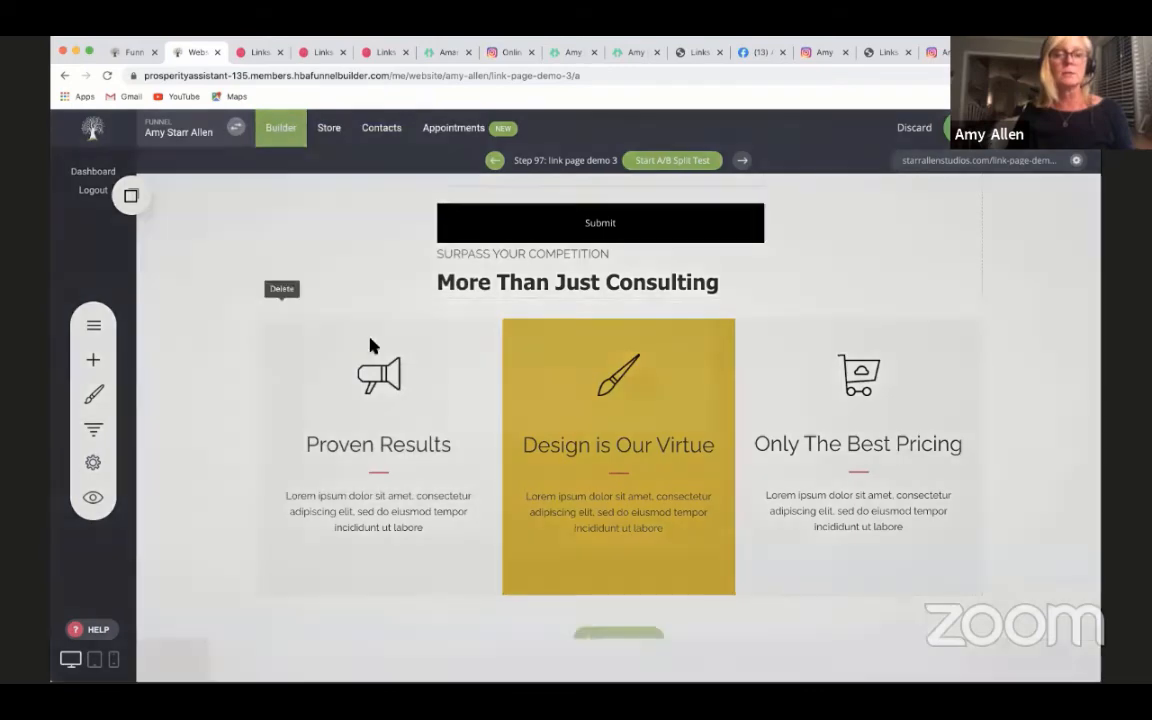
click(606, 392)
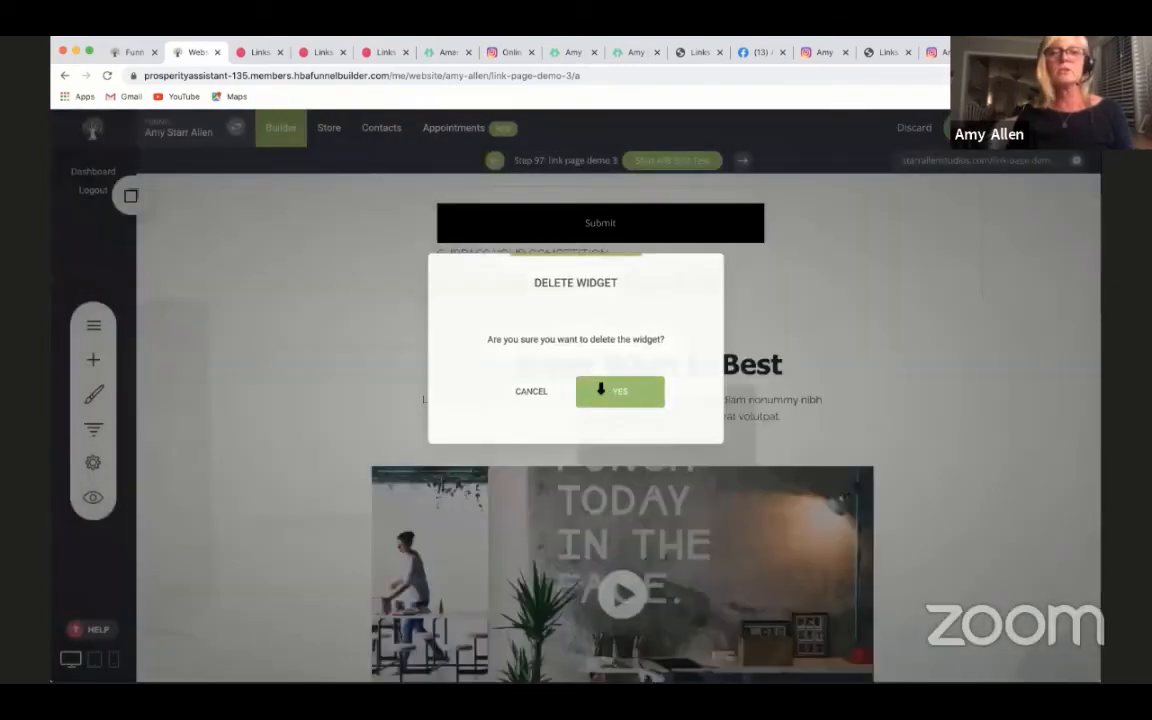
mouse_move(224, 315)
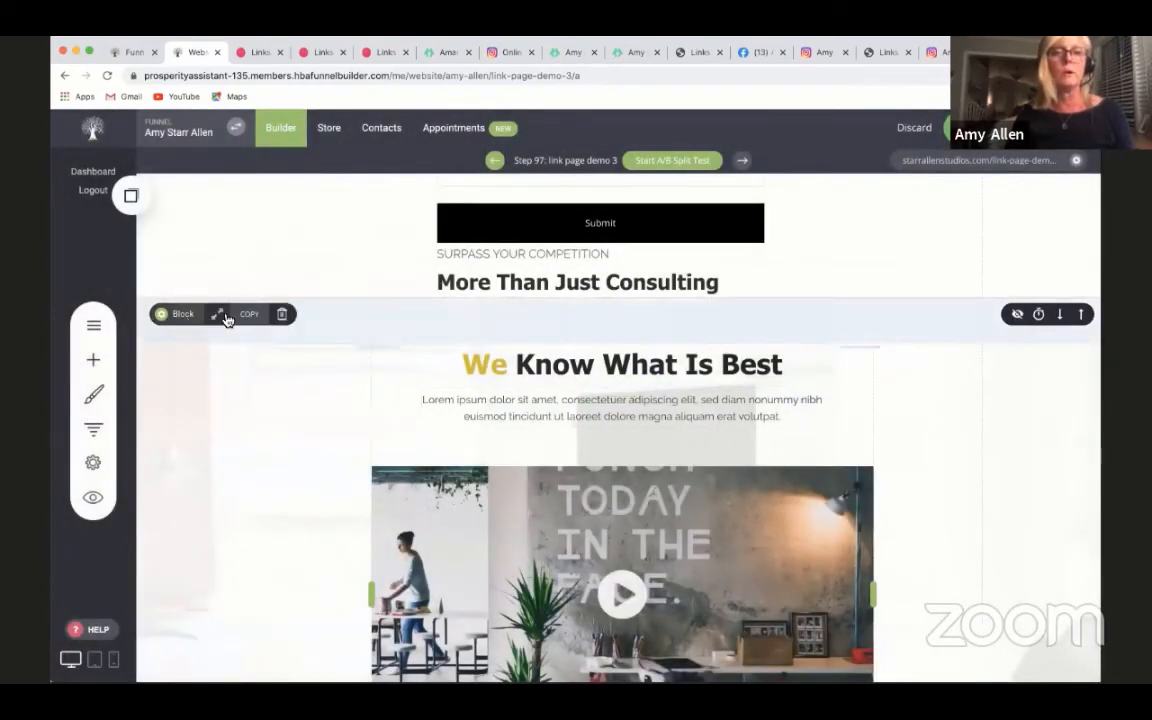
click(282, 315)
click(622, 403)
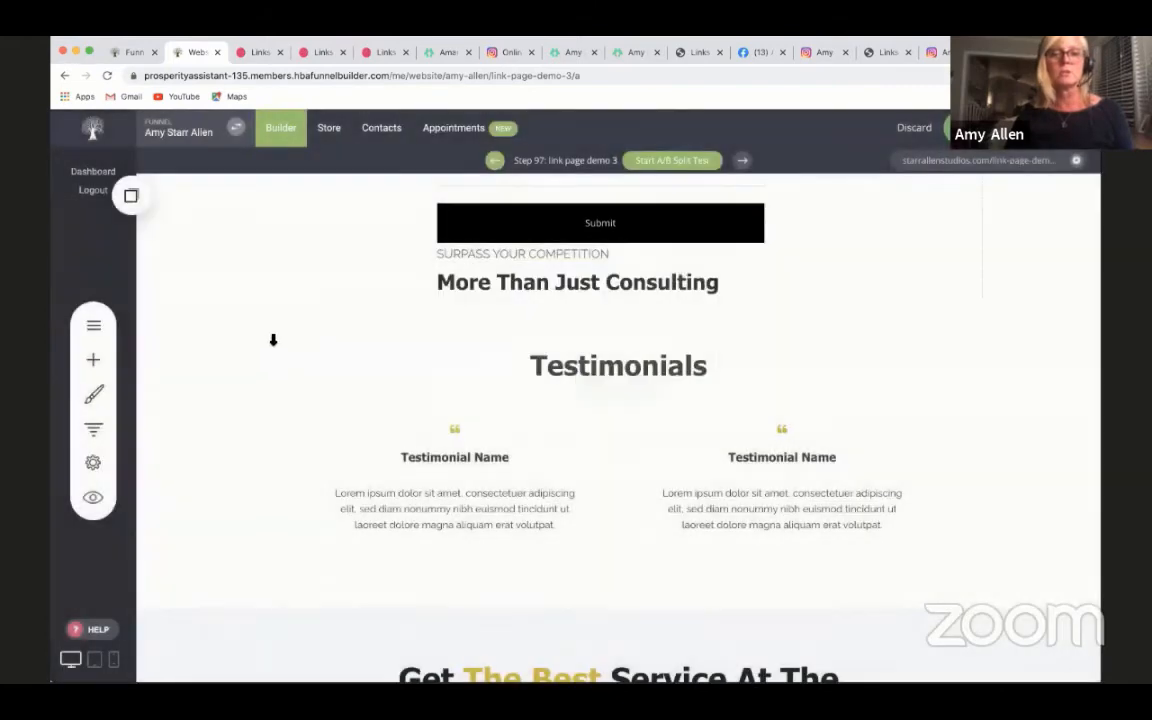
- Delete the Testimonials heading and quote blocks and the Get The Best Service At The Best Price block
mouse_move(191, 318)
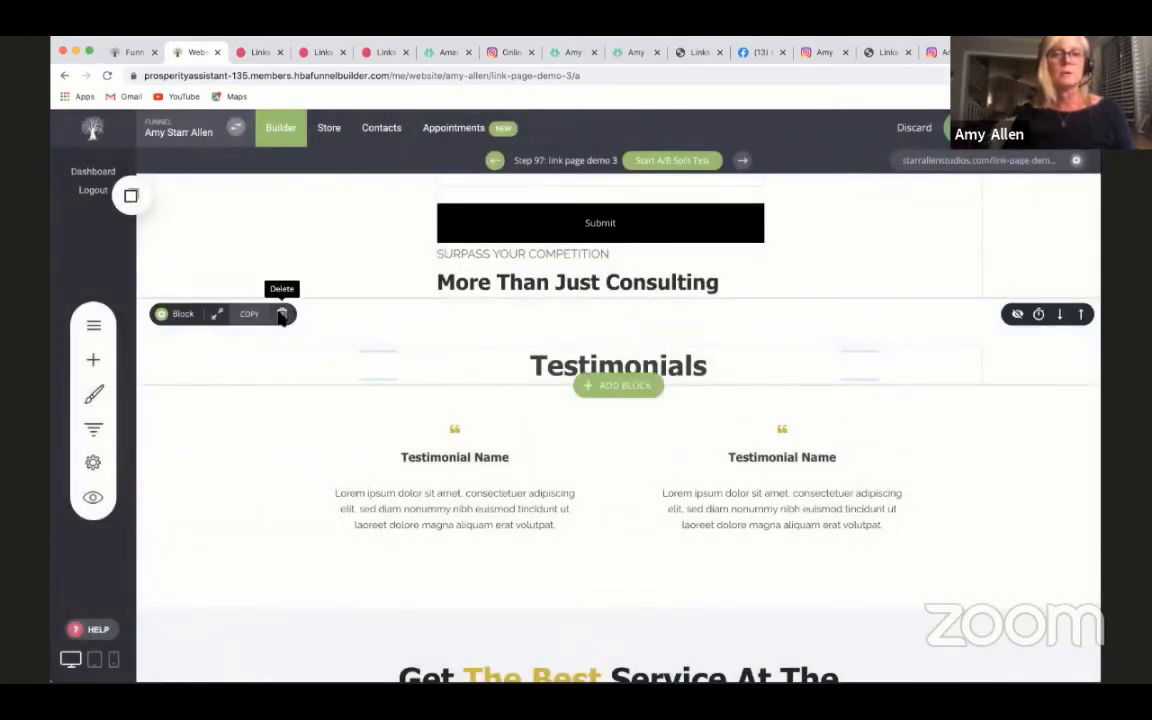
click(281, 315)
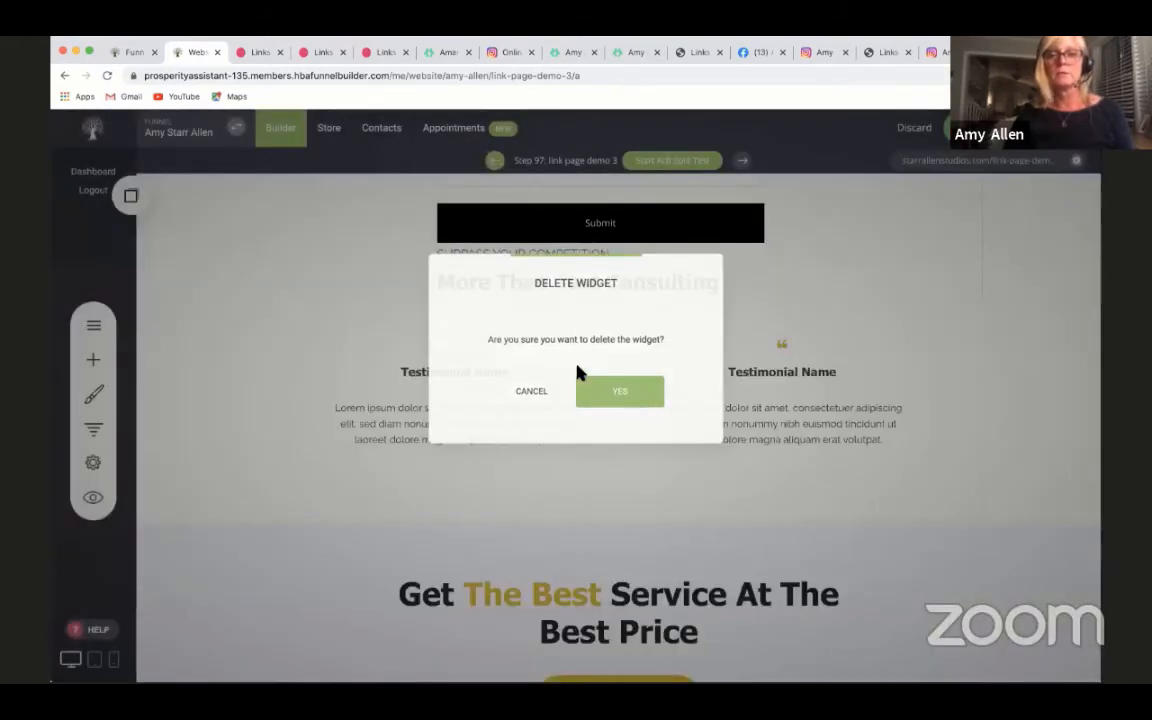
click(600, 390)
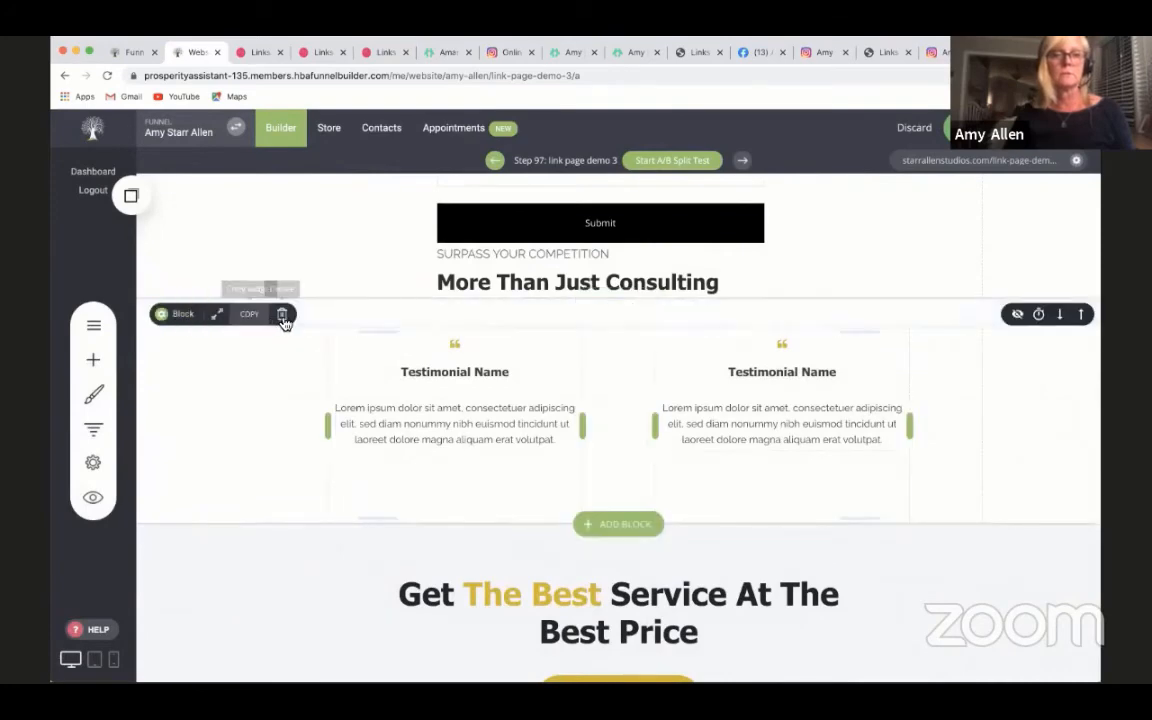
click(283, 315)
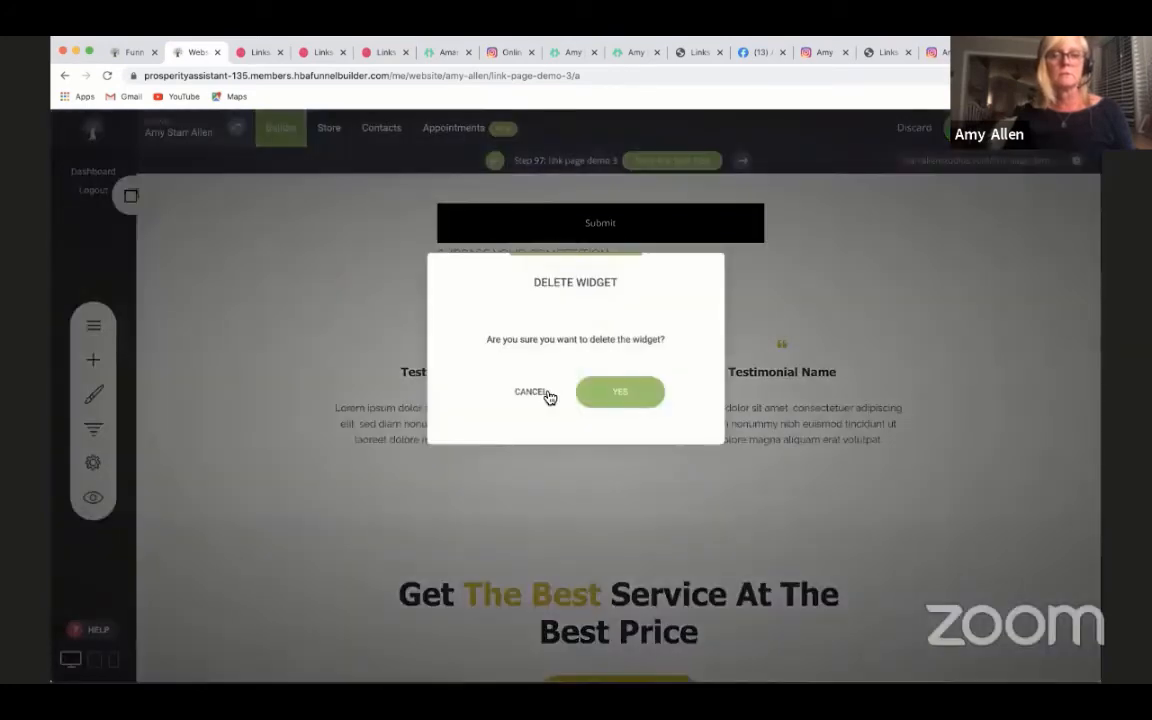
click(617, 395)
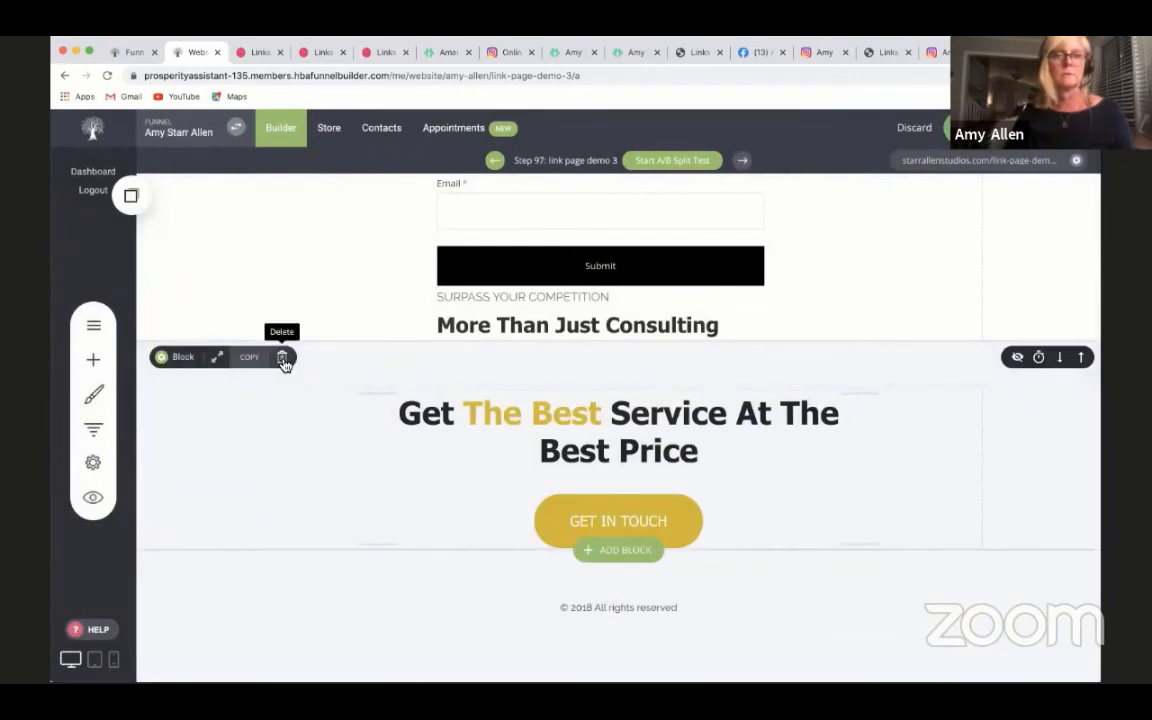
click(283, 358)
click(619, 396)
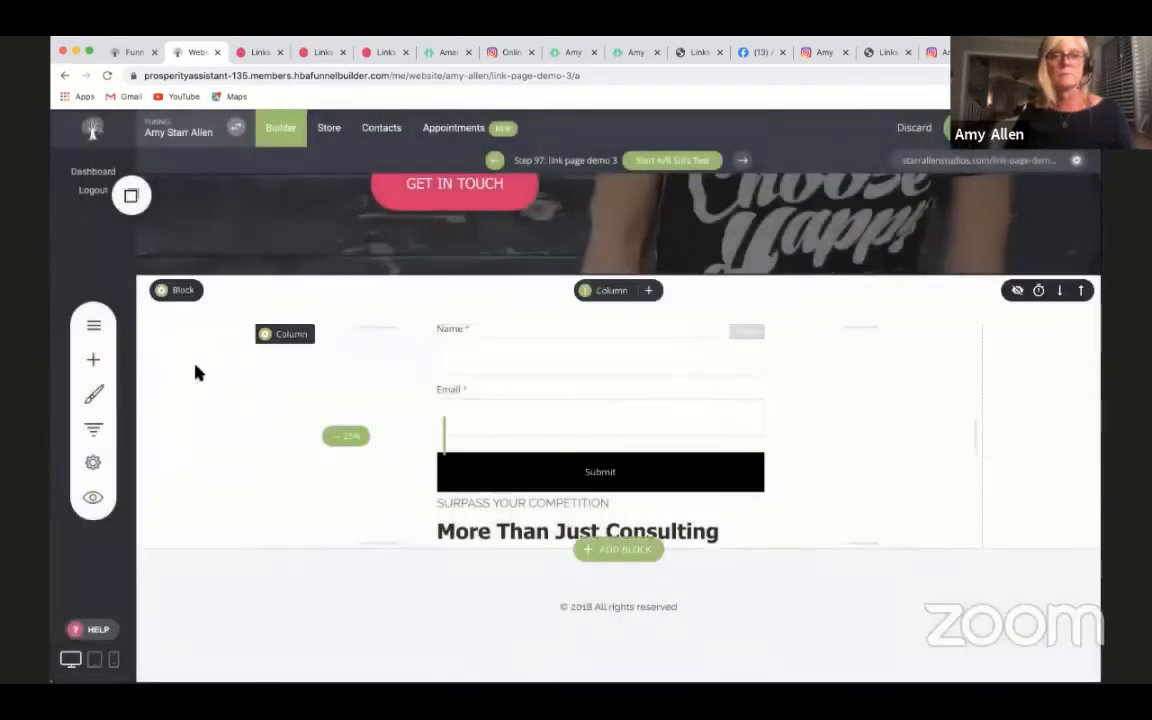
- Delete the More Than Just Consulting heading and the SURPASS YOUR COMPETITION text under the form
click(458, 536)
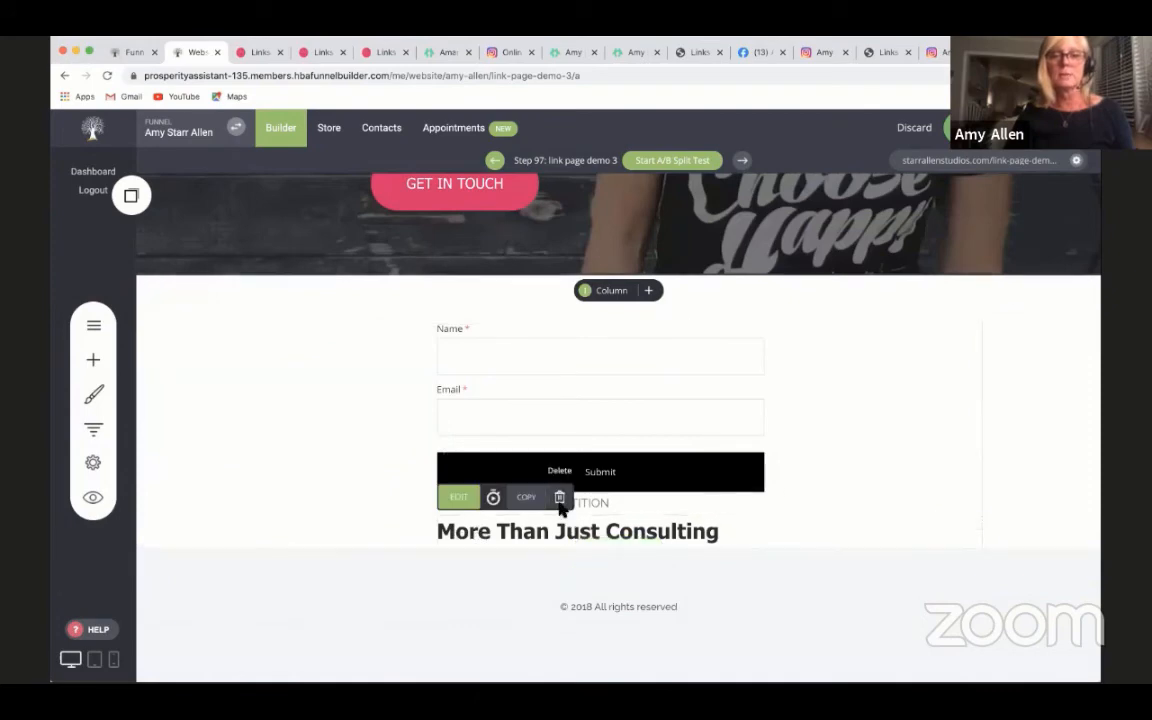
click(559, 498)
click(618, 393)
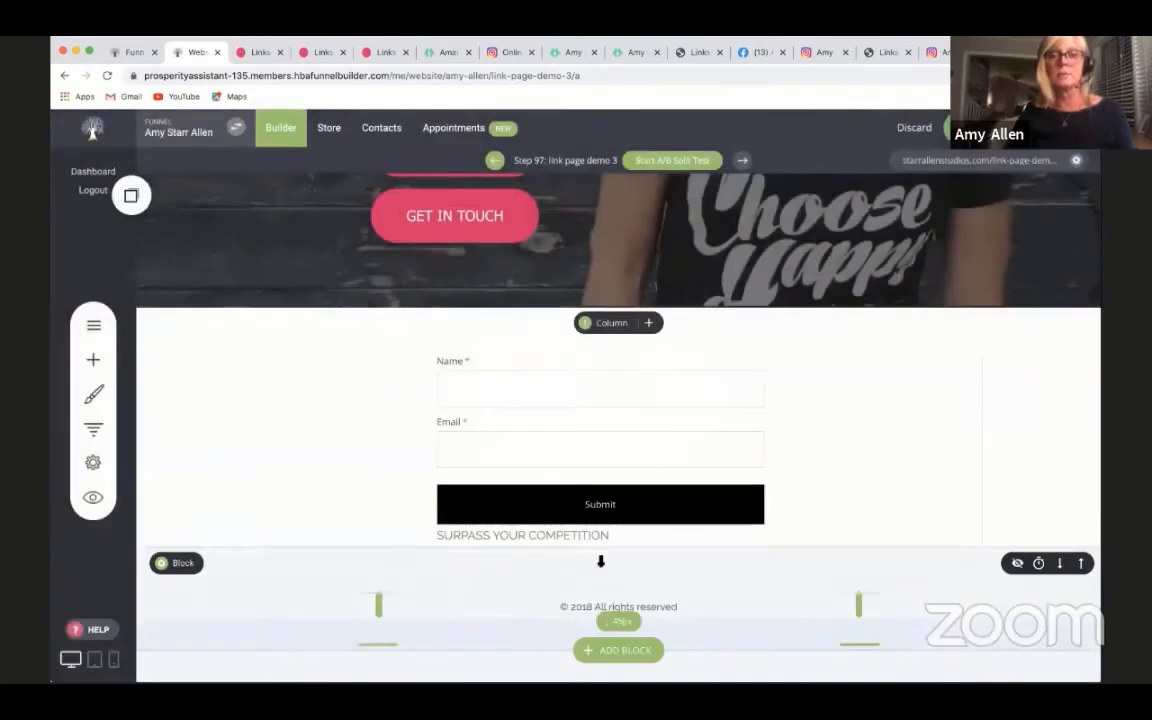
click(563, 538)
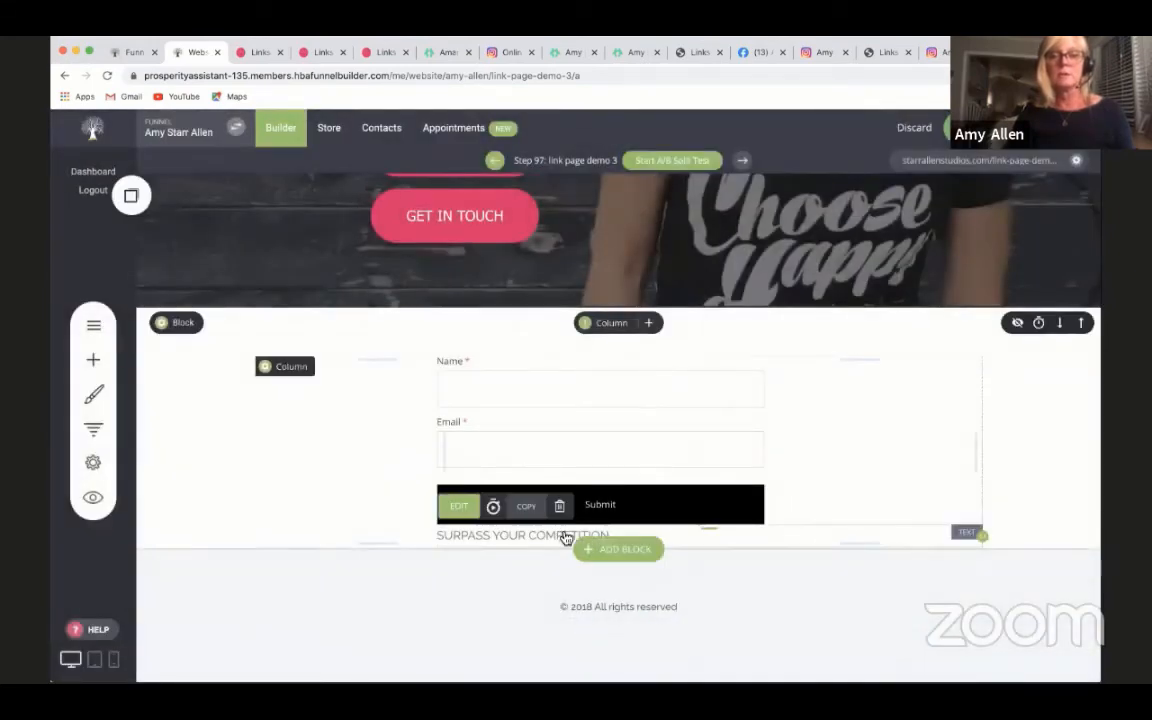
click(559, 505)
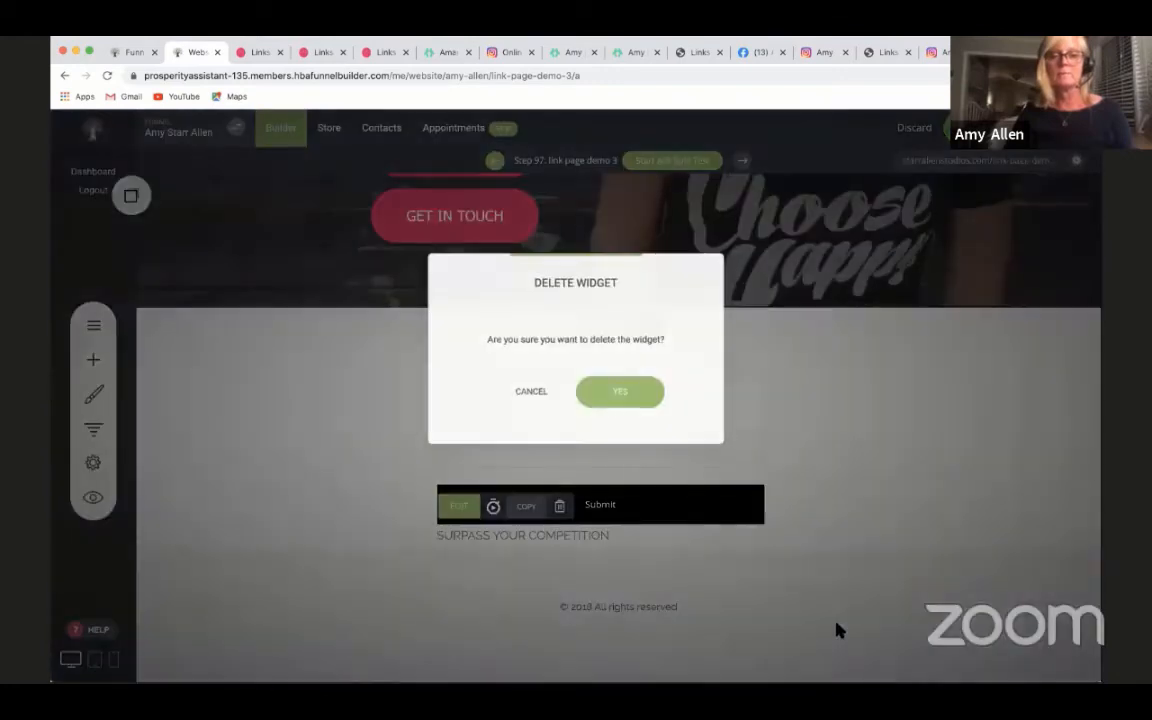
click(636, 406)
- Add a Text widget above the form's Name field reading SUBSCRIBE TO MY NEWSLETTER!
scroll(725, 442, up, 4)
scroll(914, 583, down, 2)
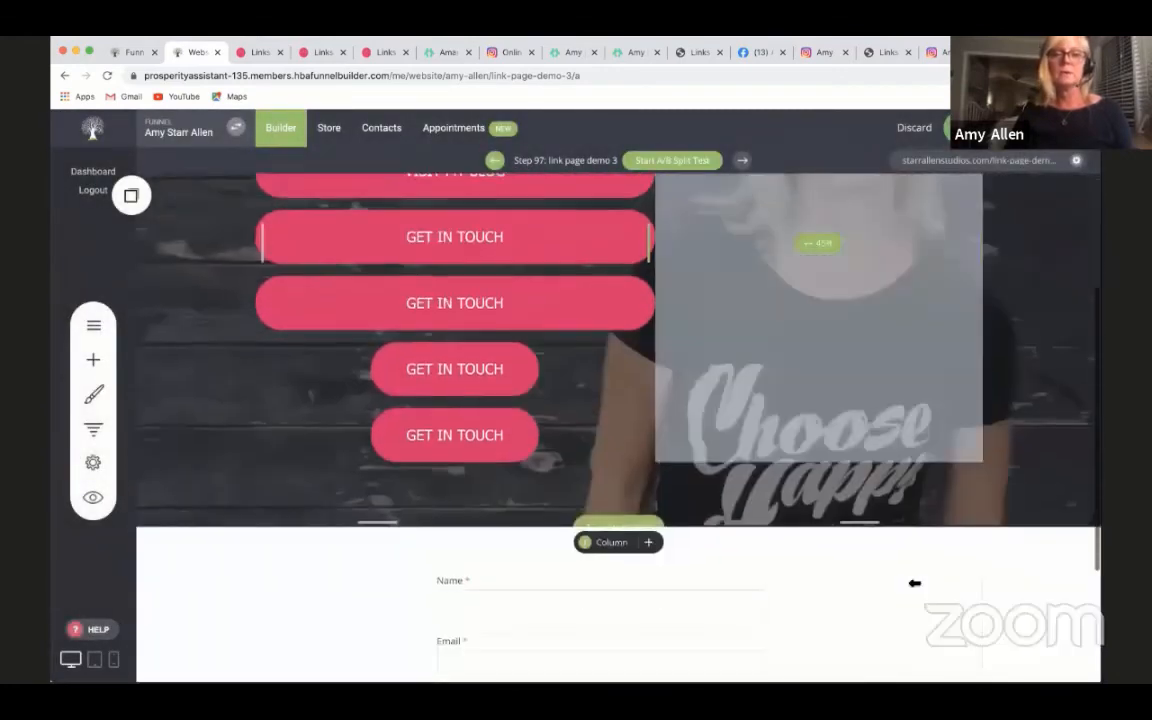
scroll(914, 584, up, 2)
scroll(386, 458, down, 3)
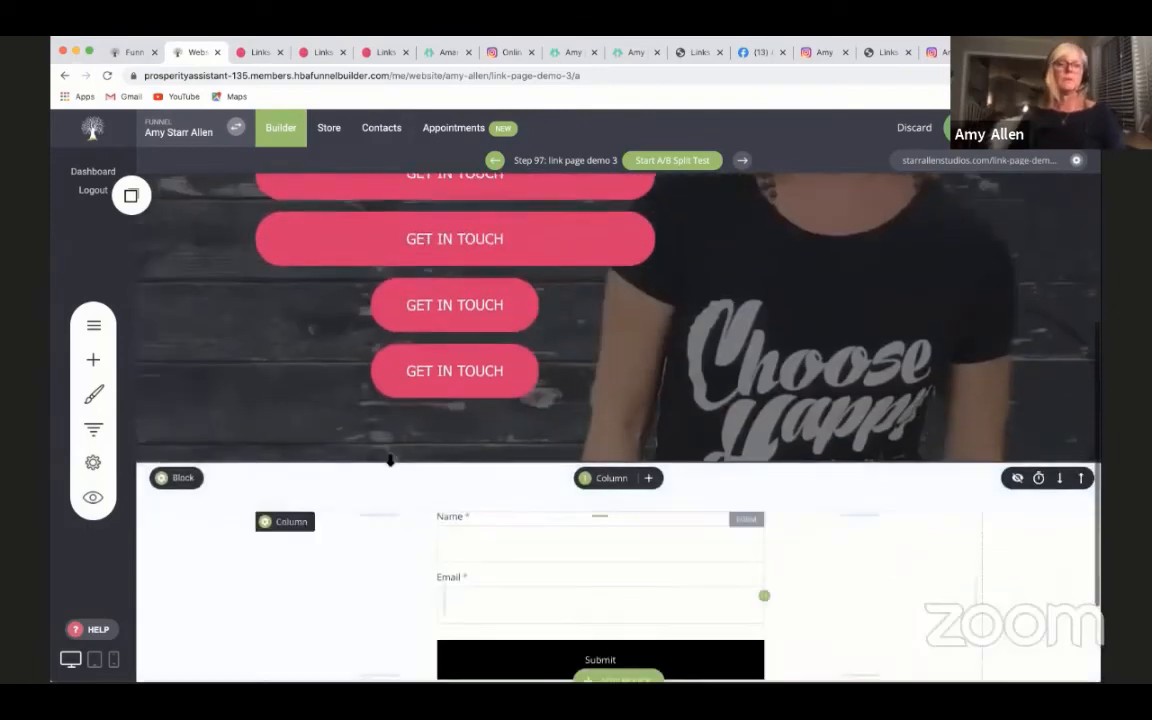
click(93, 359)
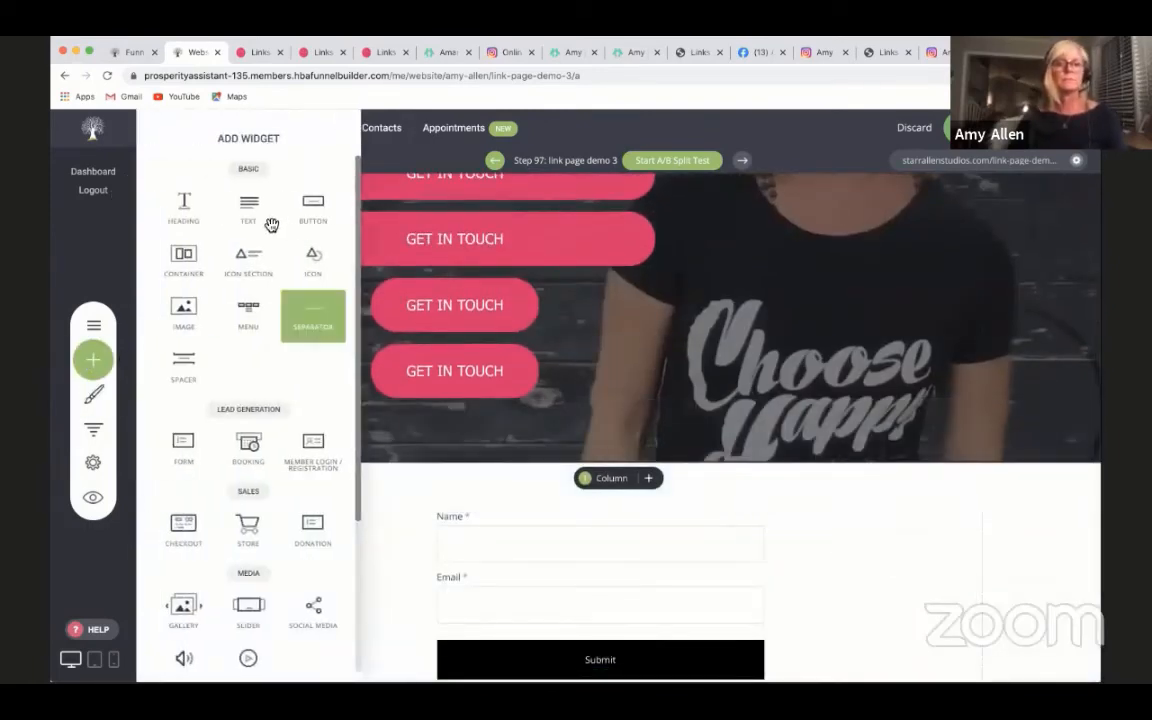
drag(255, 224, 430, 515)
text(SUBSCRIBE TO MY NEWSLETTER!)
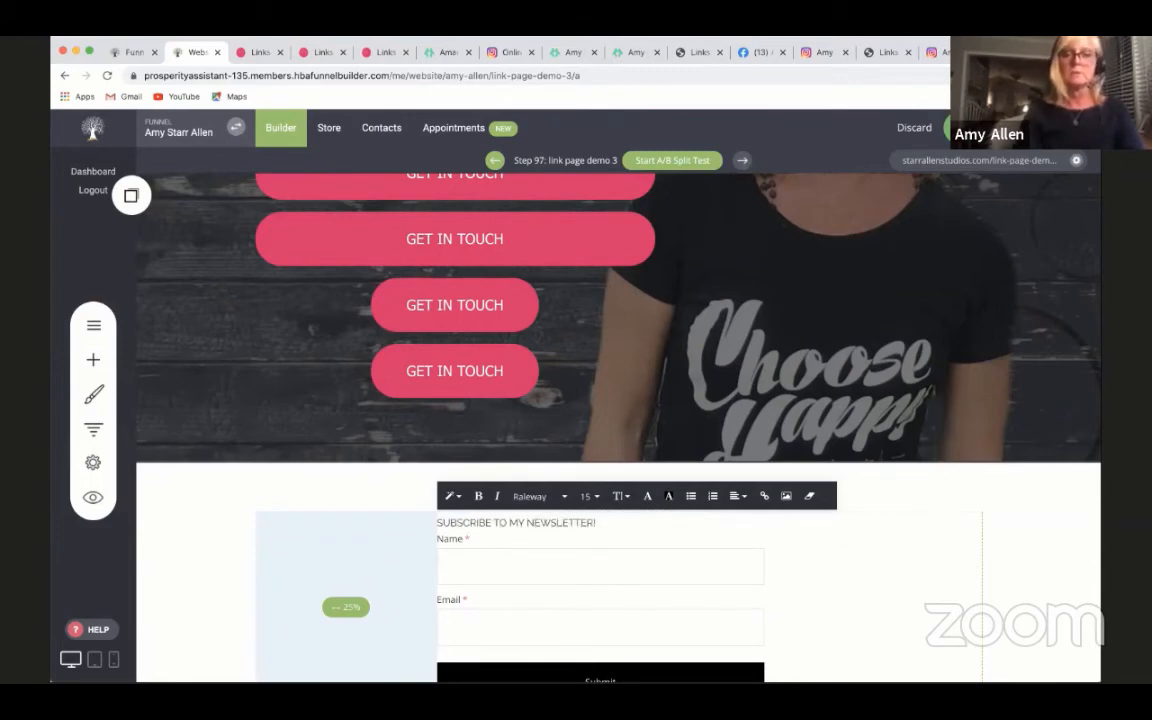
- Set the font size of the SUBSCRIBE TO MY NEWSLETTER! text to 28
drag(609, 522, 436, 521)
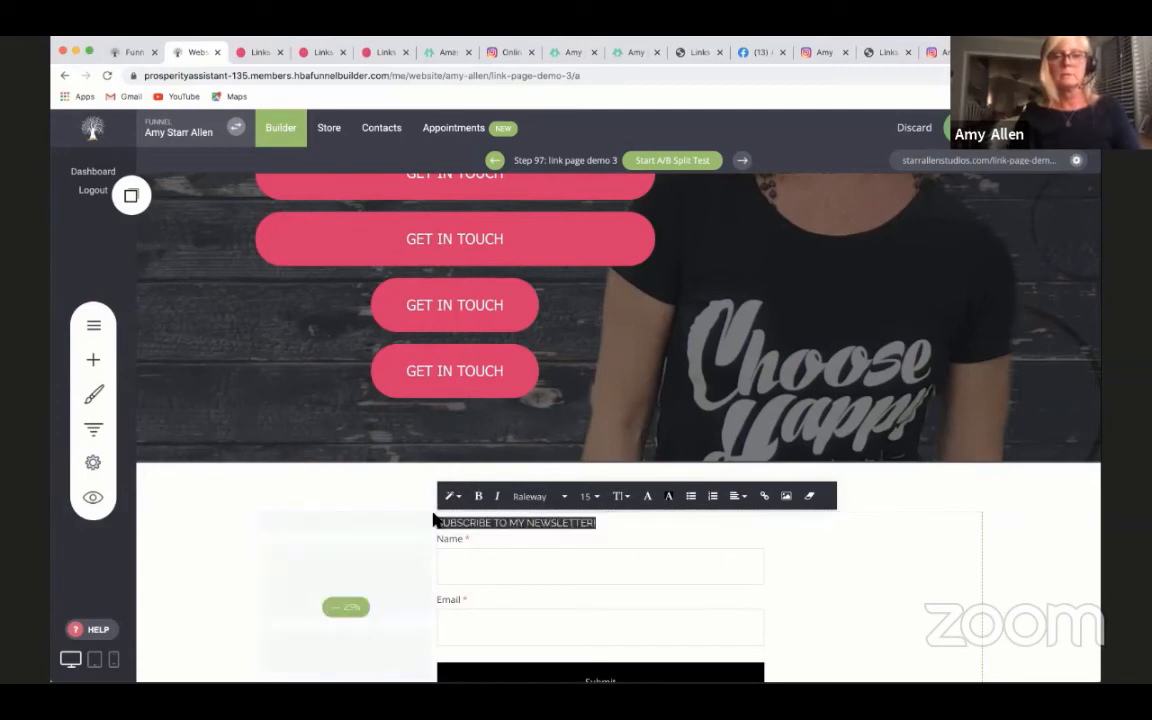
click(596, 499)
click(656, 590)
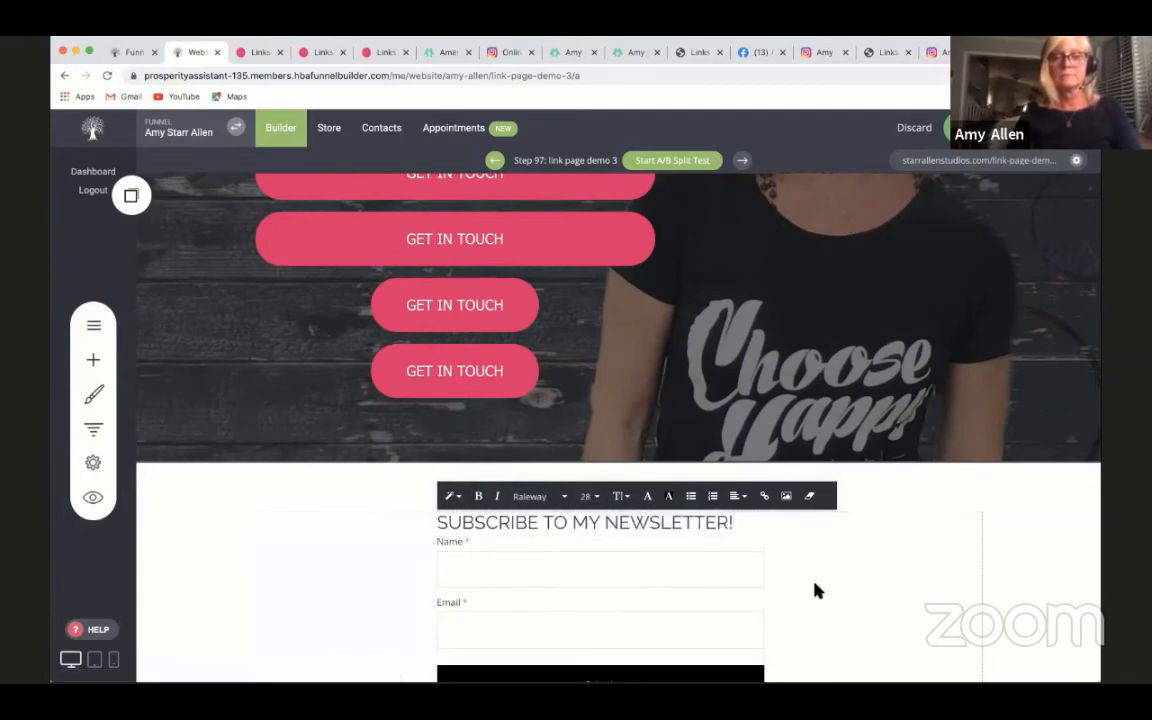
click(815, 591)
- Increase the bottom spacing of the newsletter form block beneath the Submit button
scroll(1064, 561, down, 3)
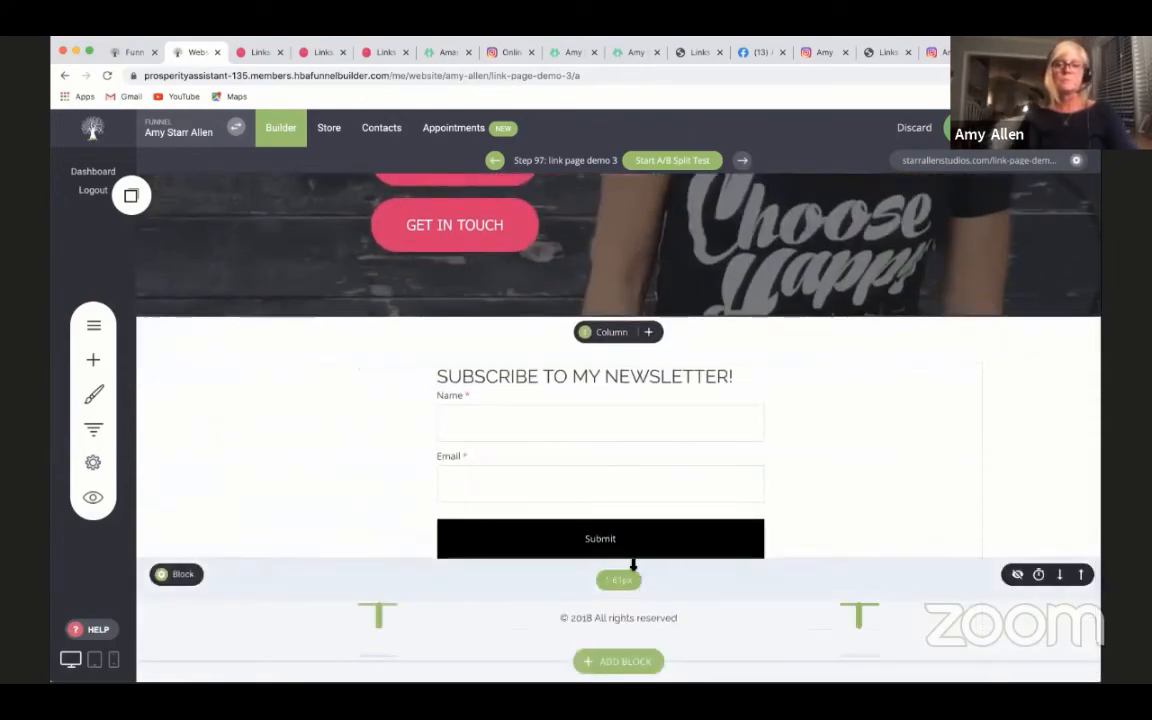
mouse_move(633, 563)
mouse_down()
mouse_move(632, 586)
mouse_move(628, 566)
mouse_up()
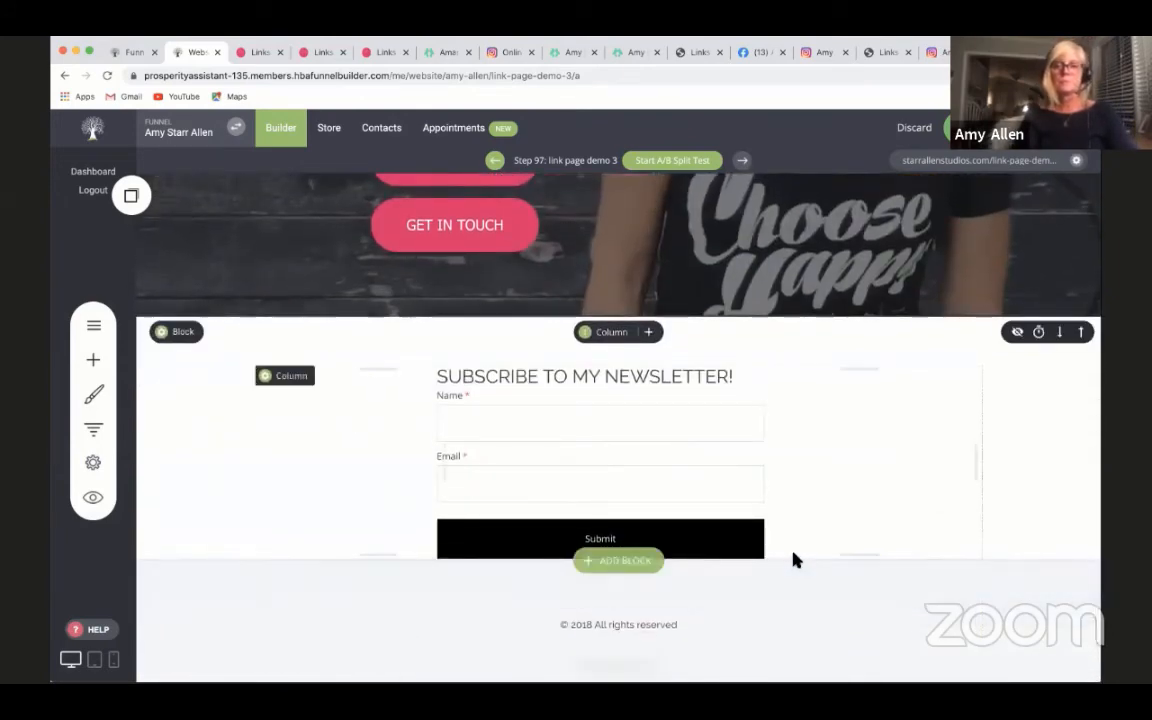
drag(853, 563, 852, 602)
- Expand the third GET IN TOUCH button to full width
scroll(1036, 541, up, 5)
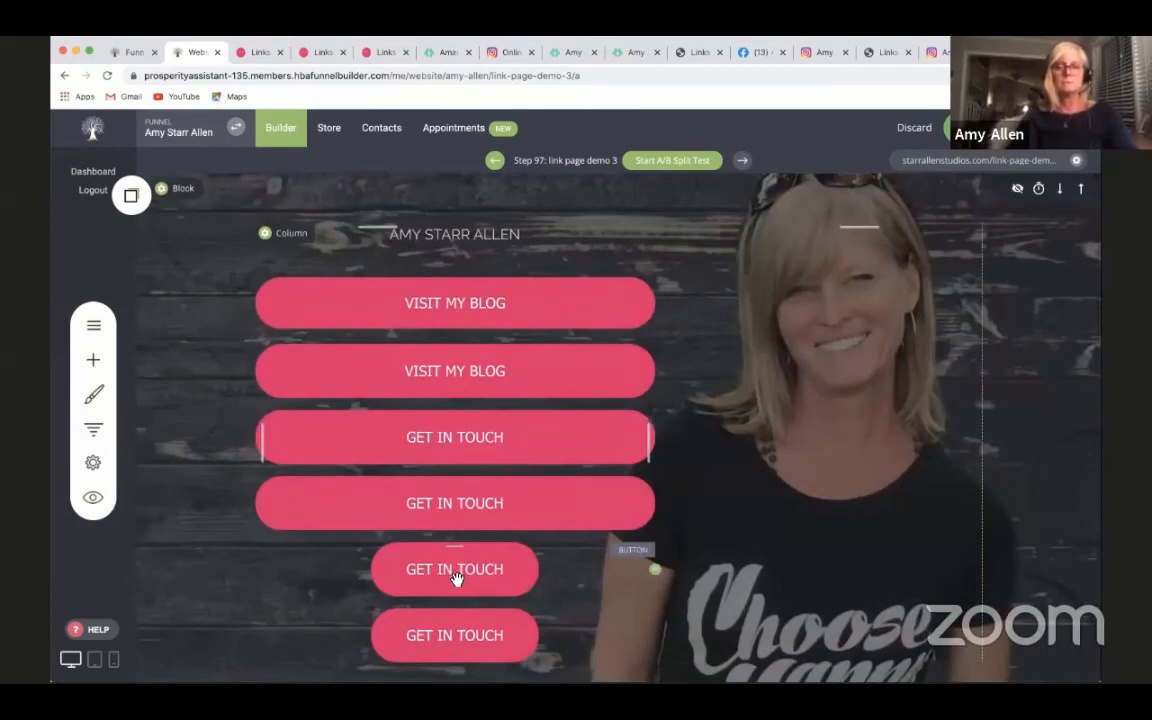
click(455, 578)
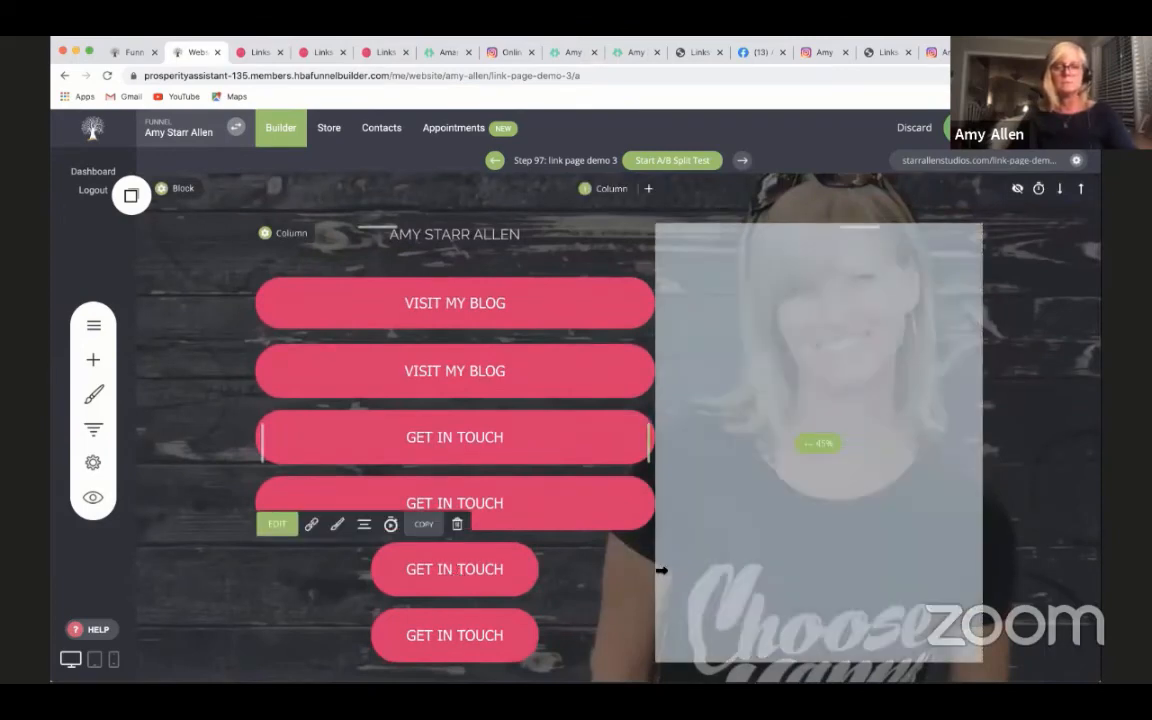
click(337, 524)
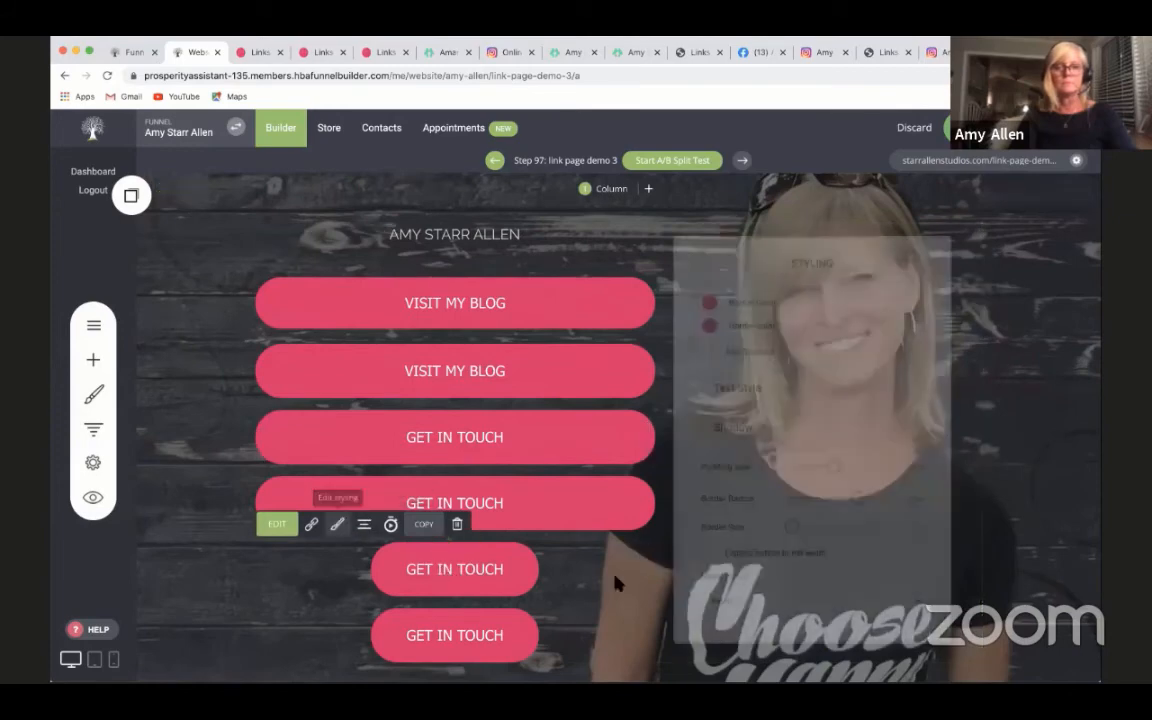
click(701, 566)
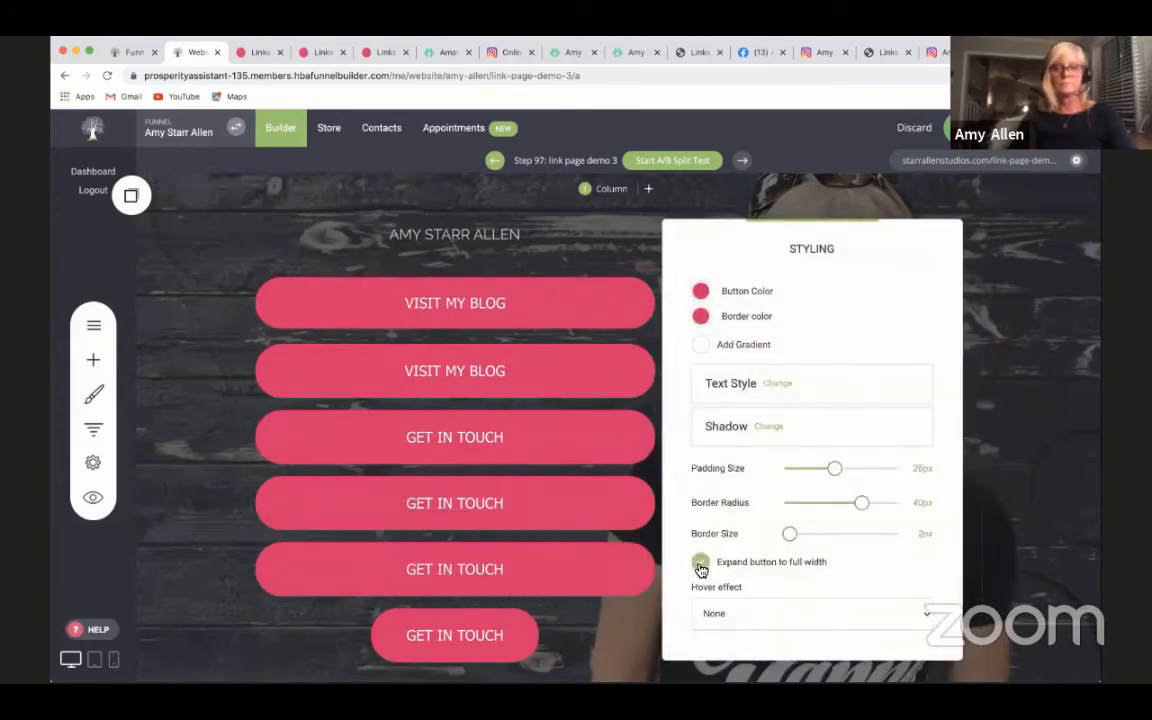
- Expand the last GET IN TOUCH button to full width
click(470, 638)
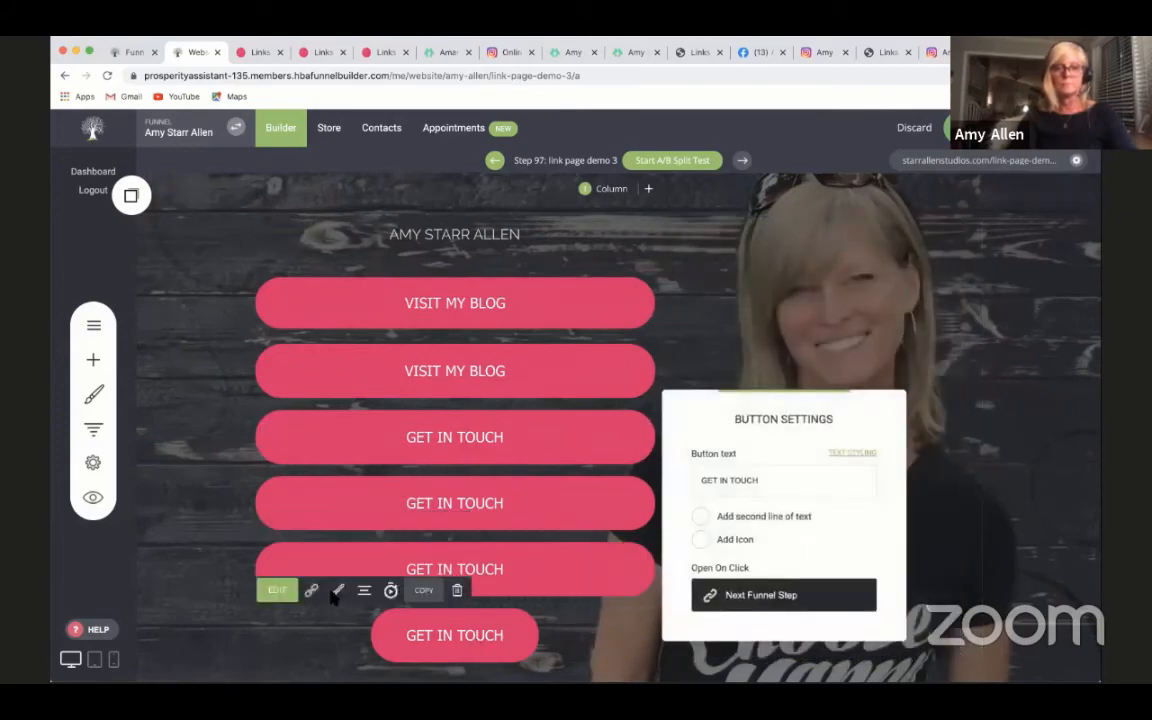
click(335, 594)
click(422, 637)
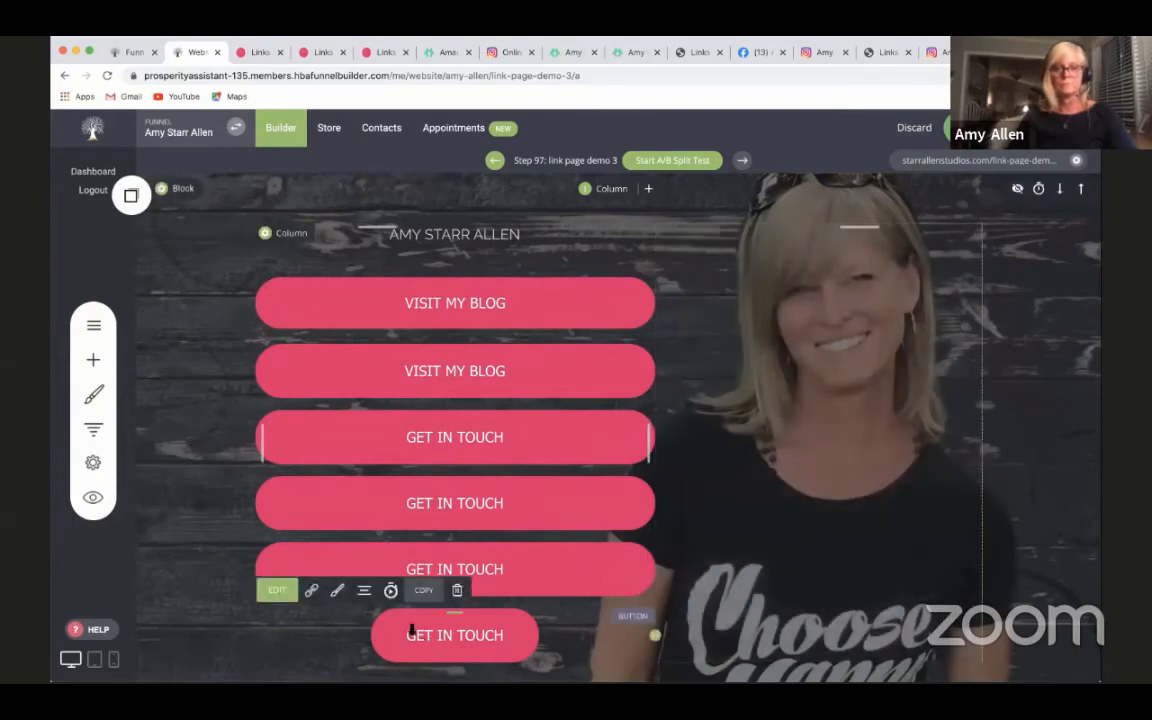
click(338, 598)
click(700, 566)
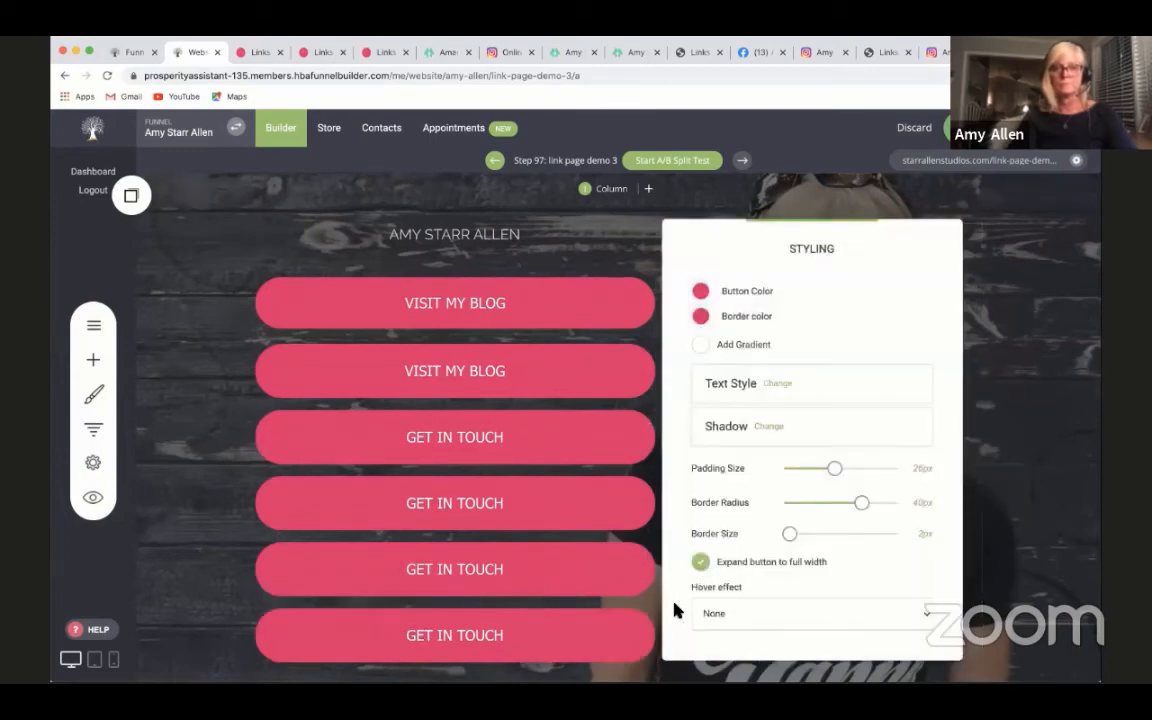
click(237, 195)
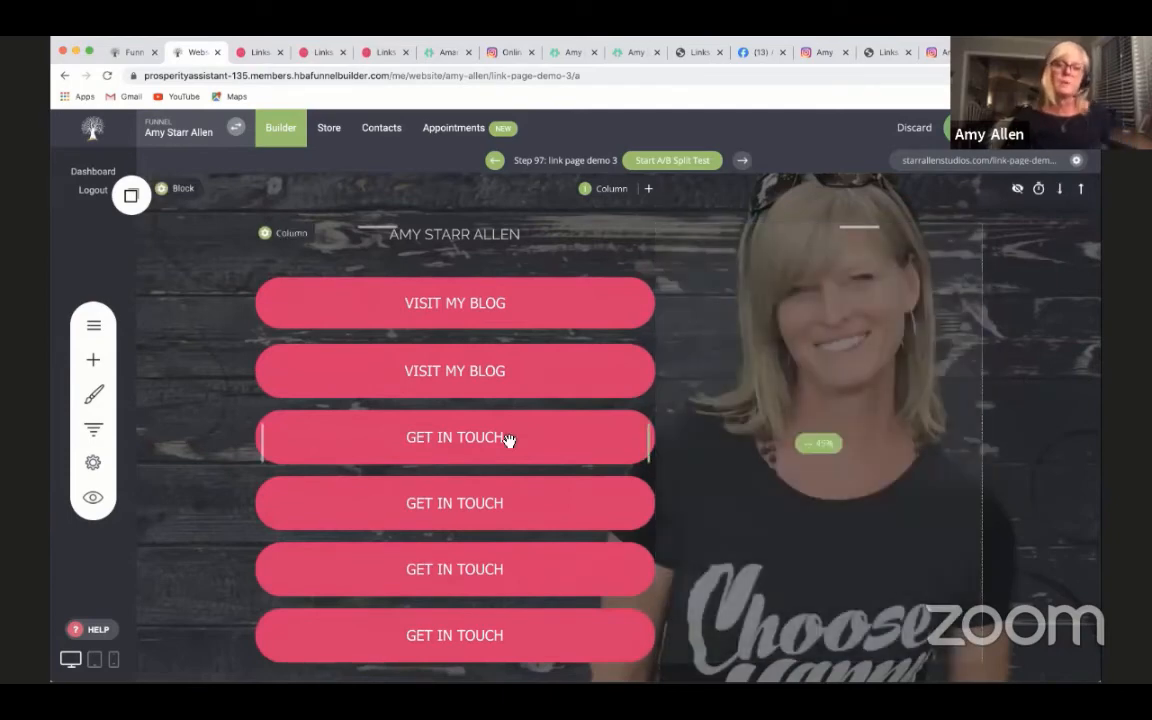
- Preview the links page in desktop view, examine its button and header layout, and open the preview in a new tab
scroll(432, 526, down, 2)
scroll(432, 526, up, 2)
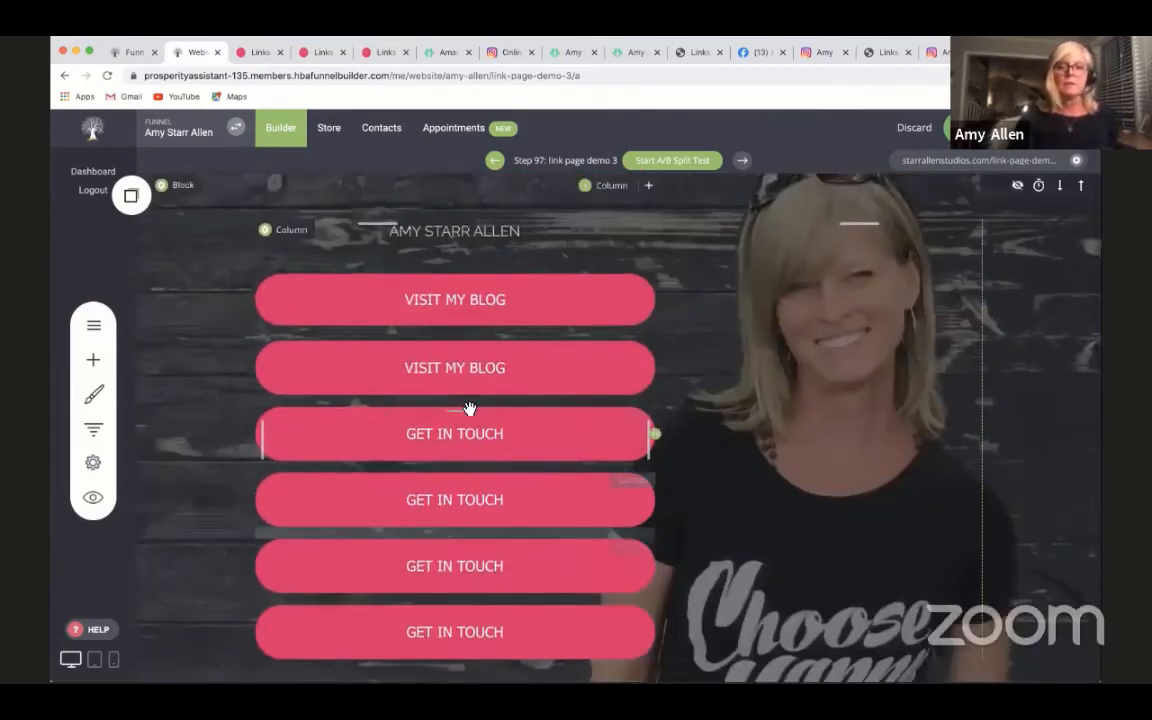
scroll(784, 558, down, 3)
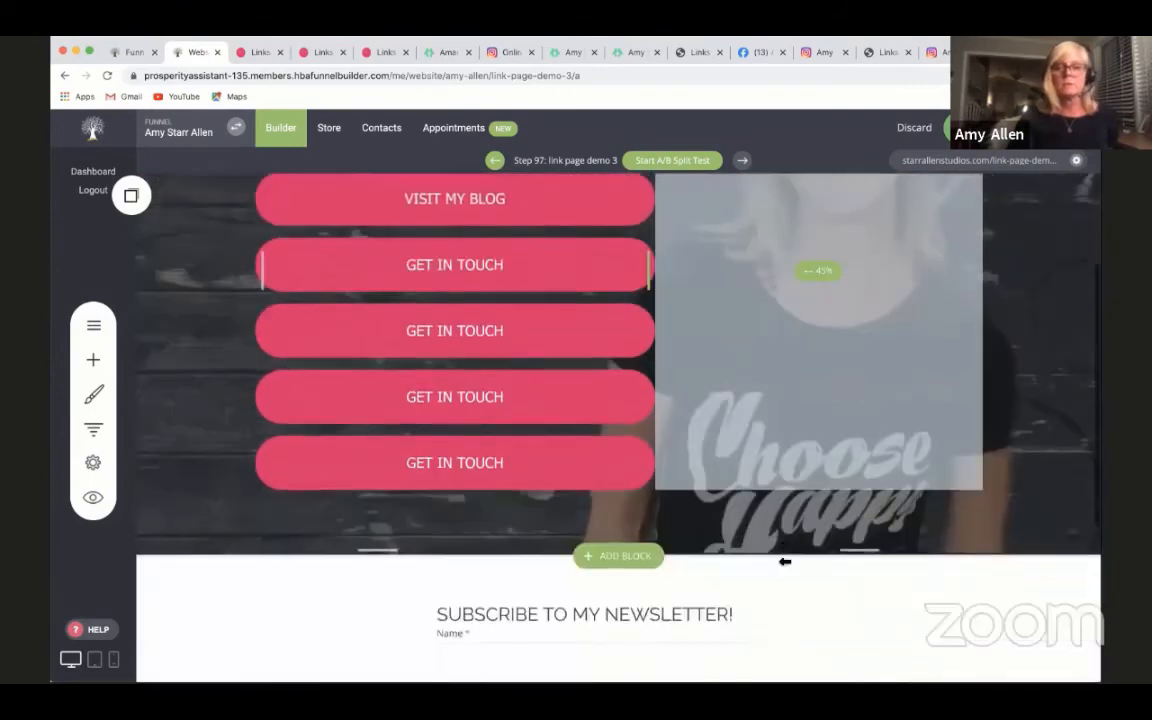
click(976, 129)
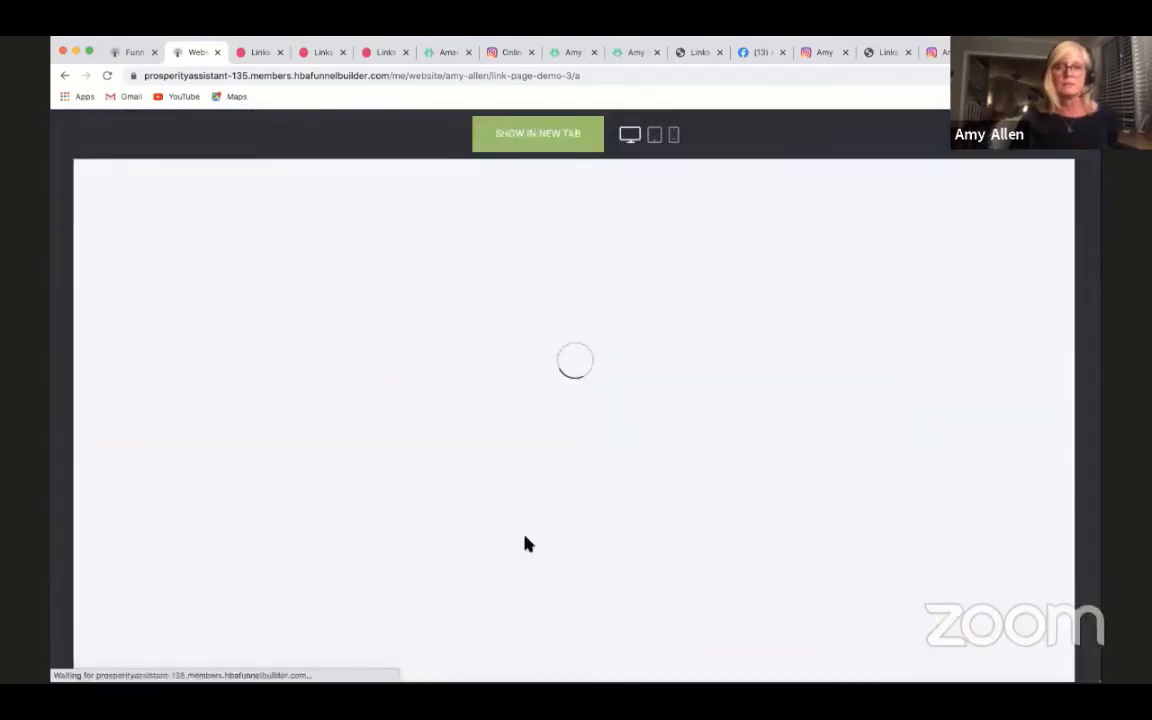
scroll(1003, 549, down, 1)
scroll(1001, 548, down, 5)
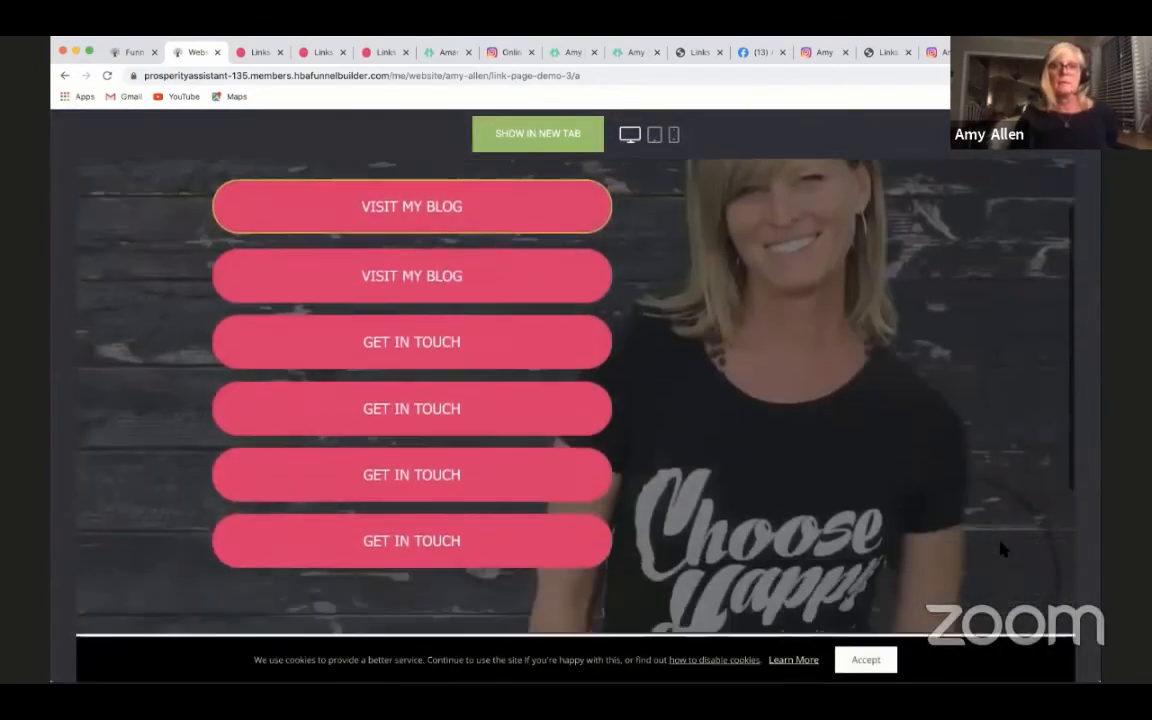
scroll(1003, 549, up, 5)
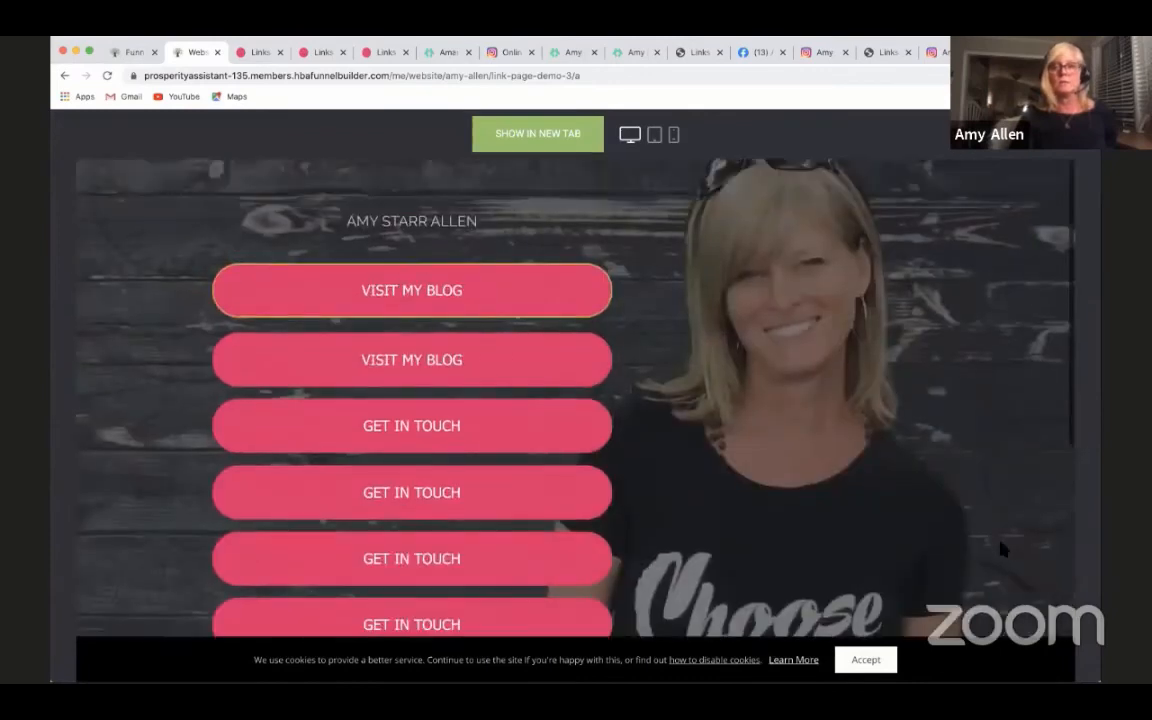
scroll(1002, 549, down, 5)
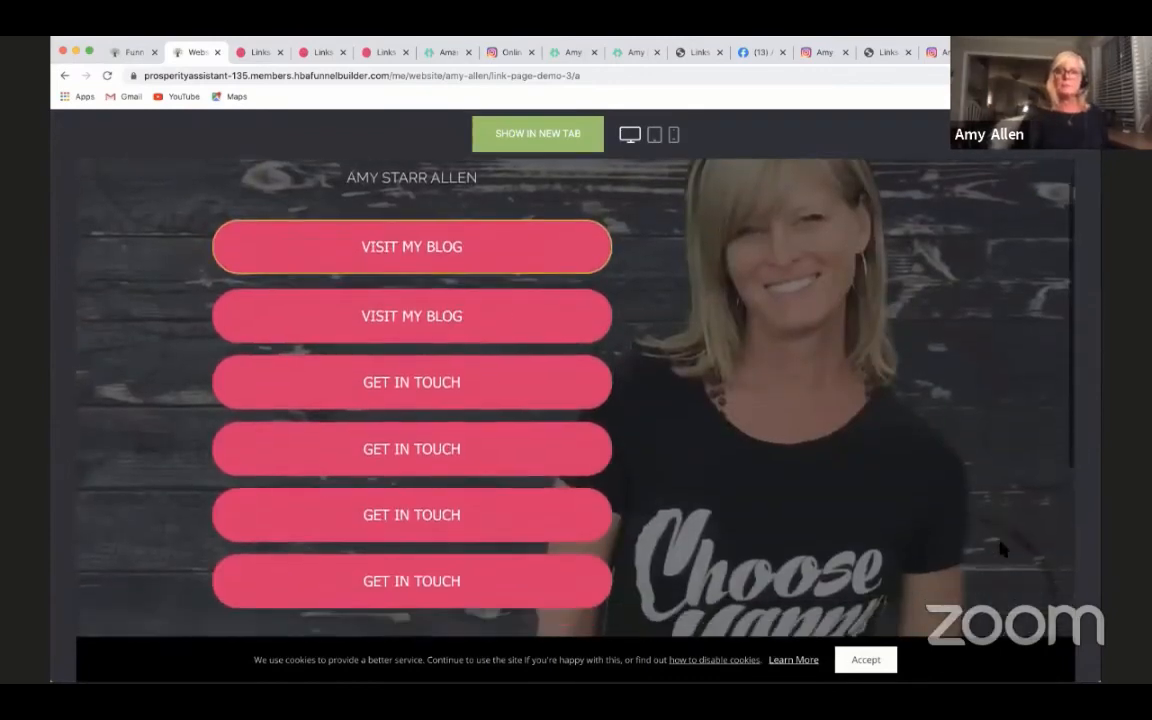
scroll(1000, 548, up, 5)
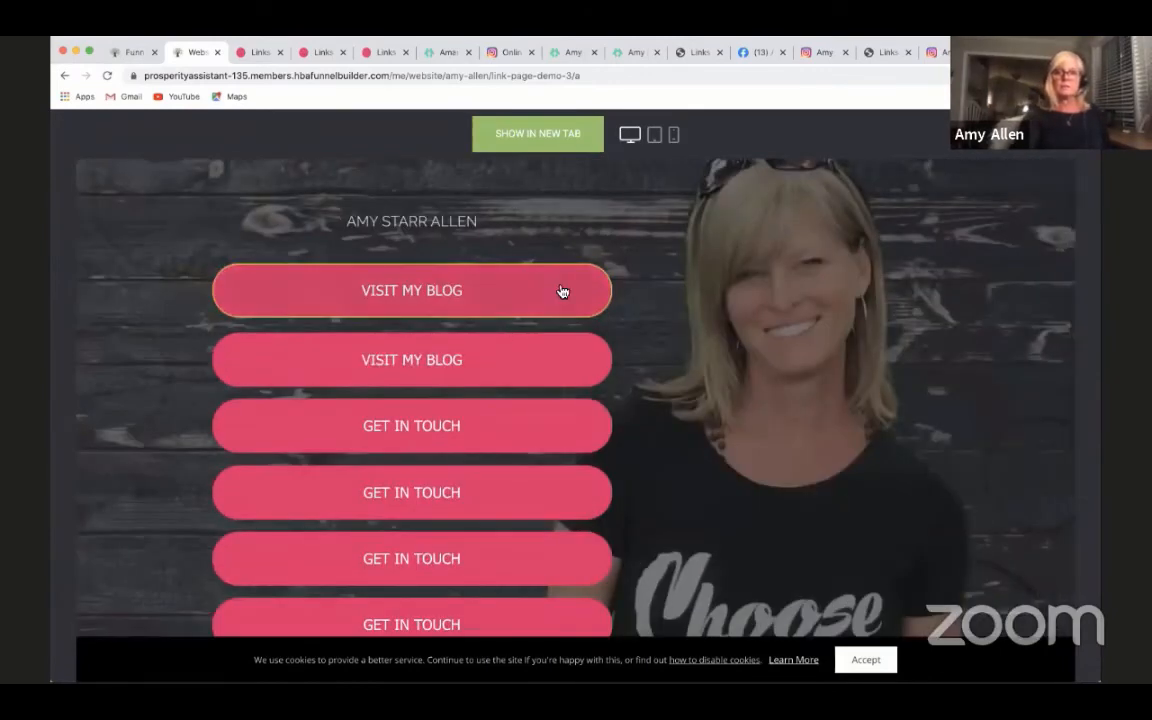
scroll(964, 540, down, 5)
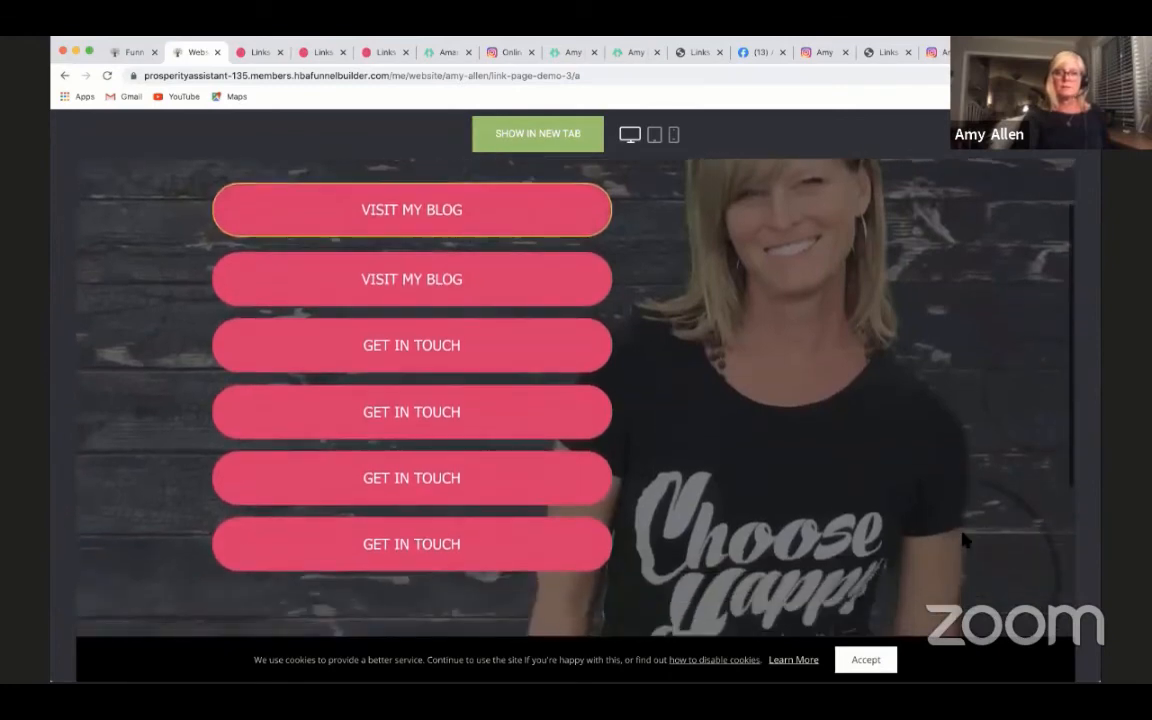
scroll(964, 540, up, 5)
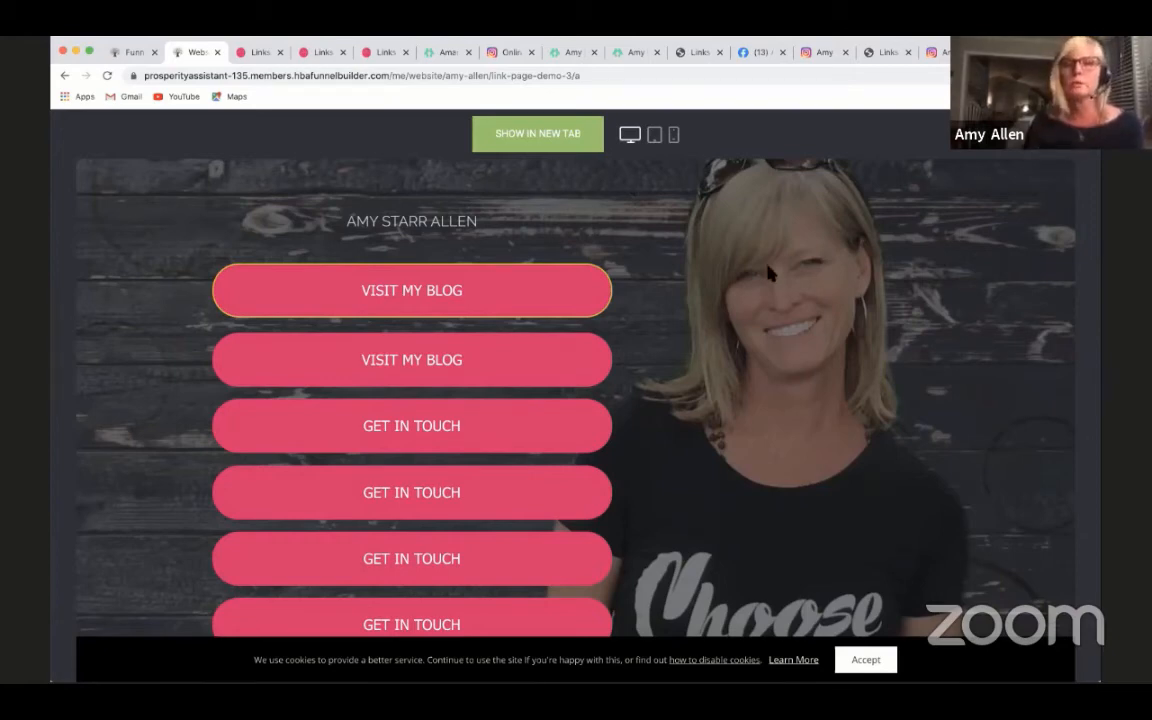
click(517, 134)
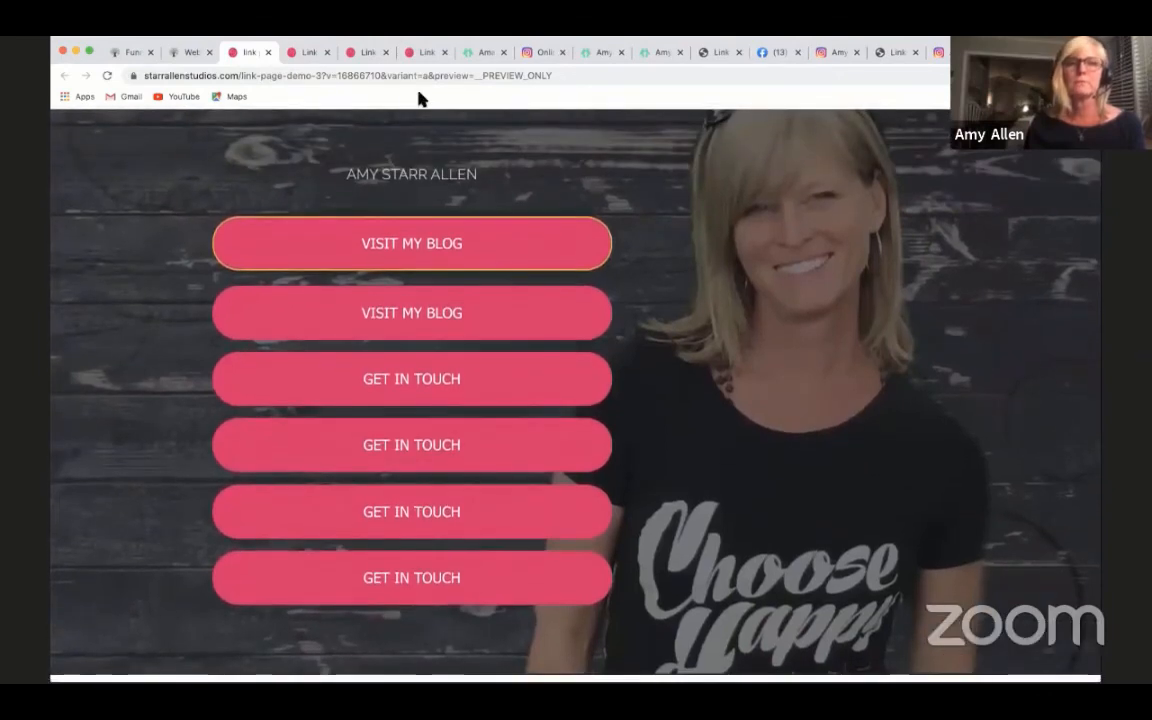
- Change the border color of the first VISIT MY BLOG button to the buttons' pink and save the page
click(186, 55)
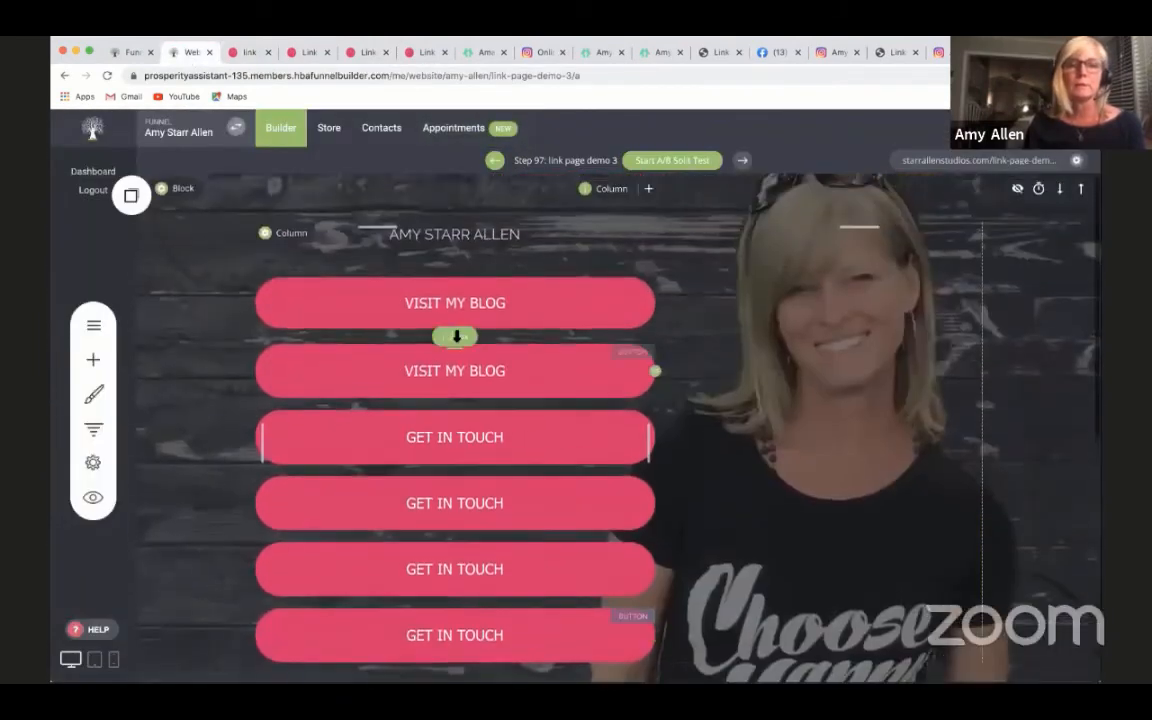
click(442, 322)
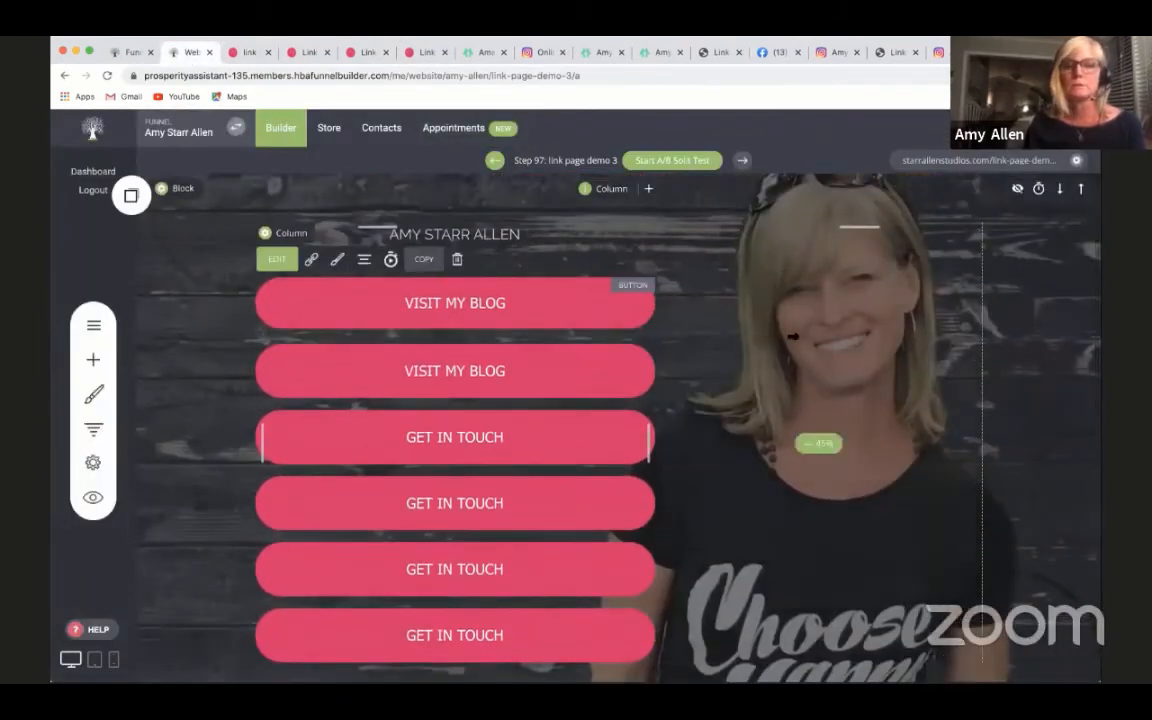
click(338, 259)
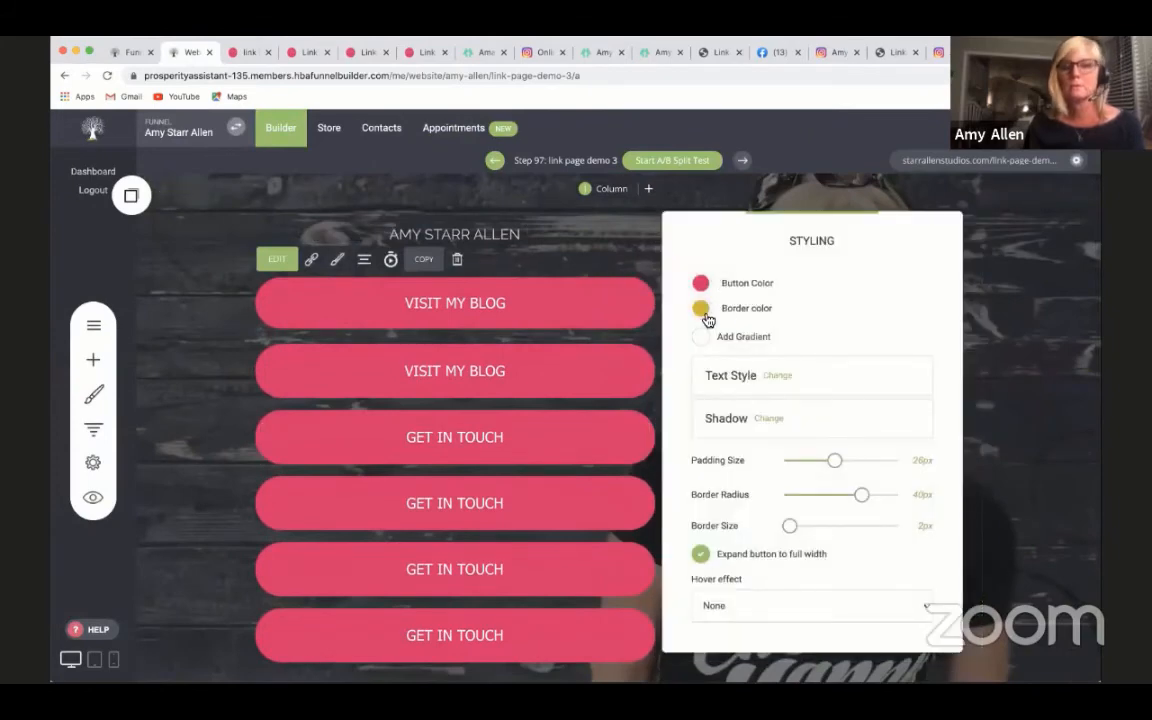
click(702, 309)
click(737, 517)
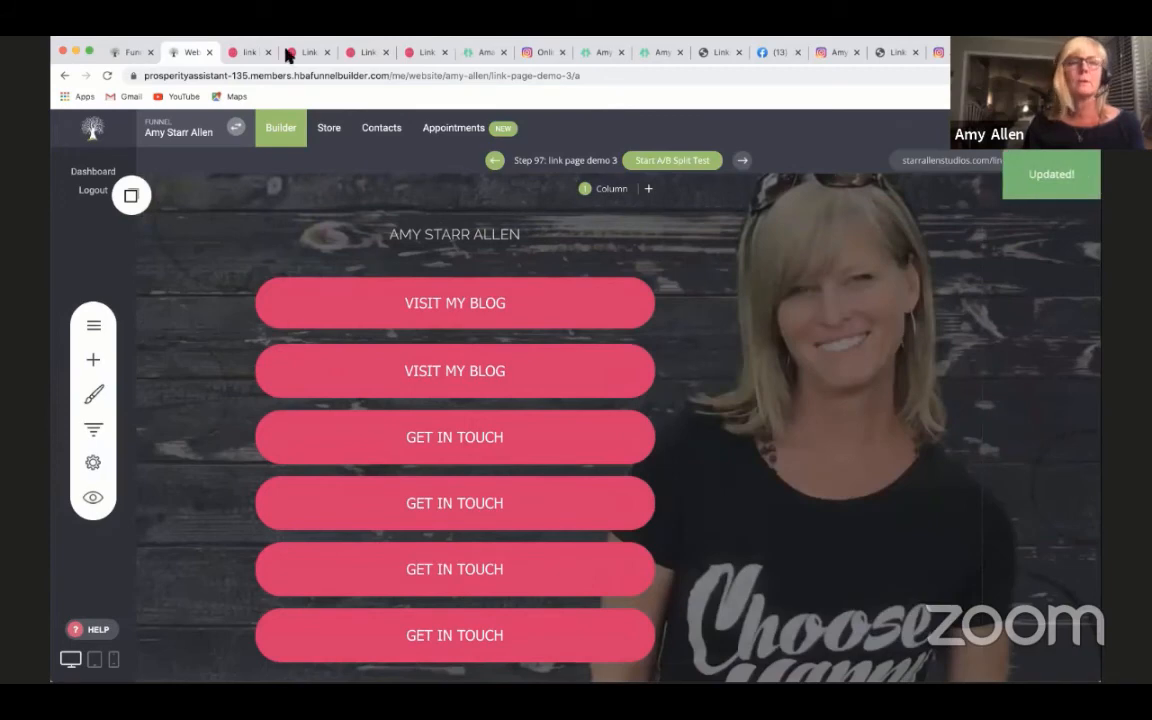
- Check the first button's updated border in the link-page-demo-3 preview, after a look at the links-demo page
click(418, 52)
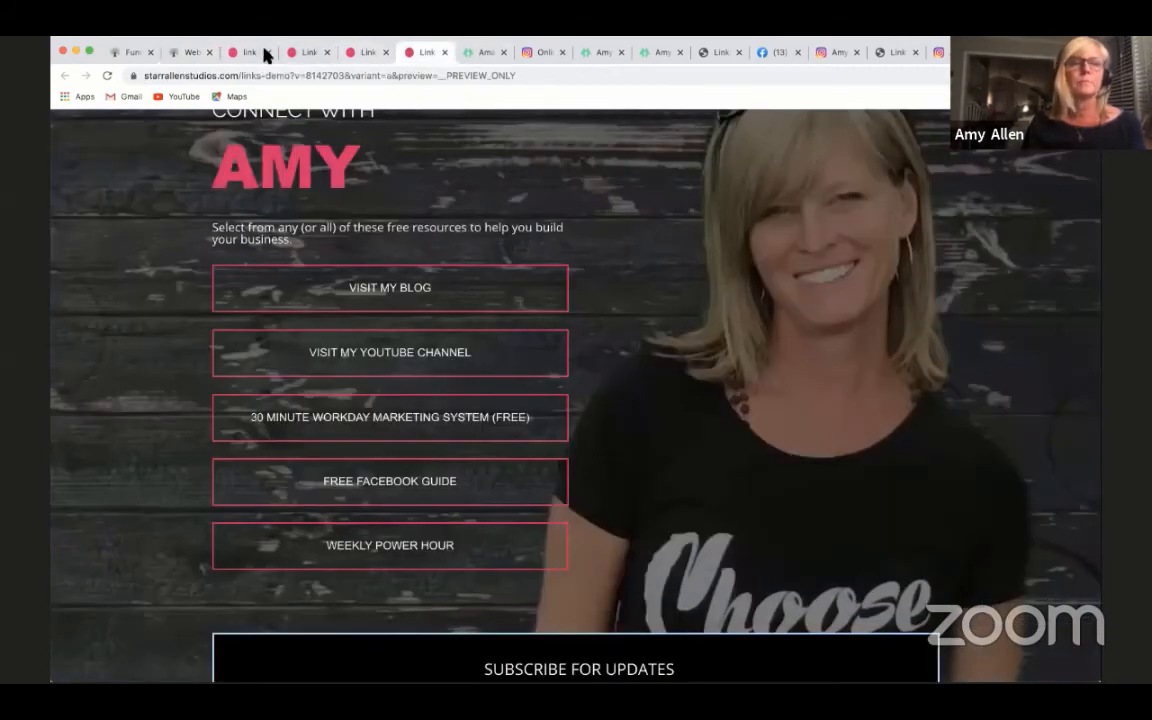
click(243, 53)
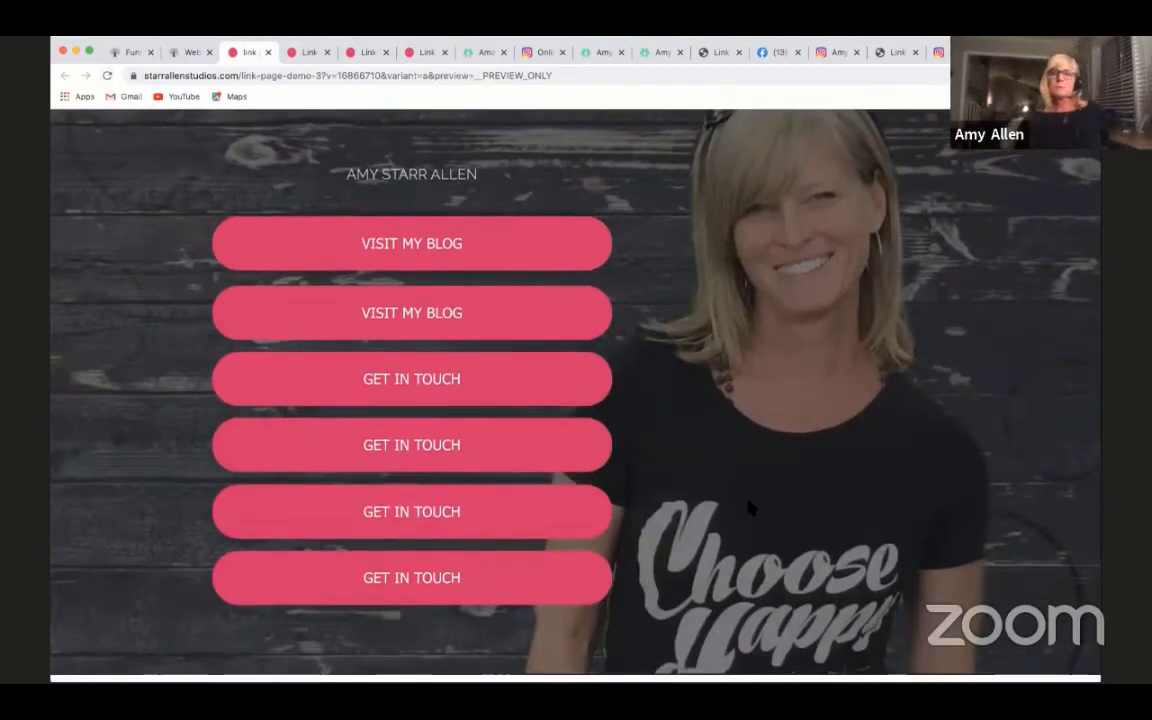
scroll(748, 506, down, 2)
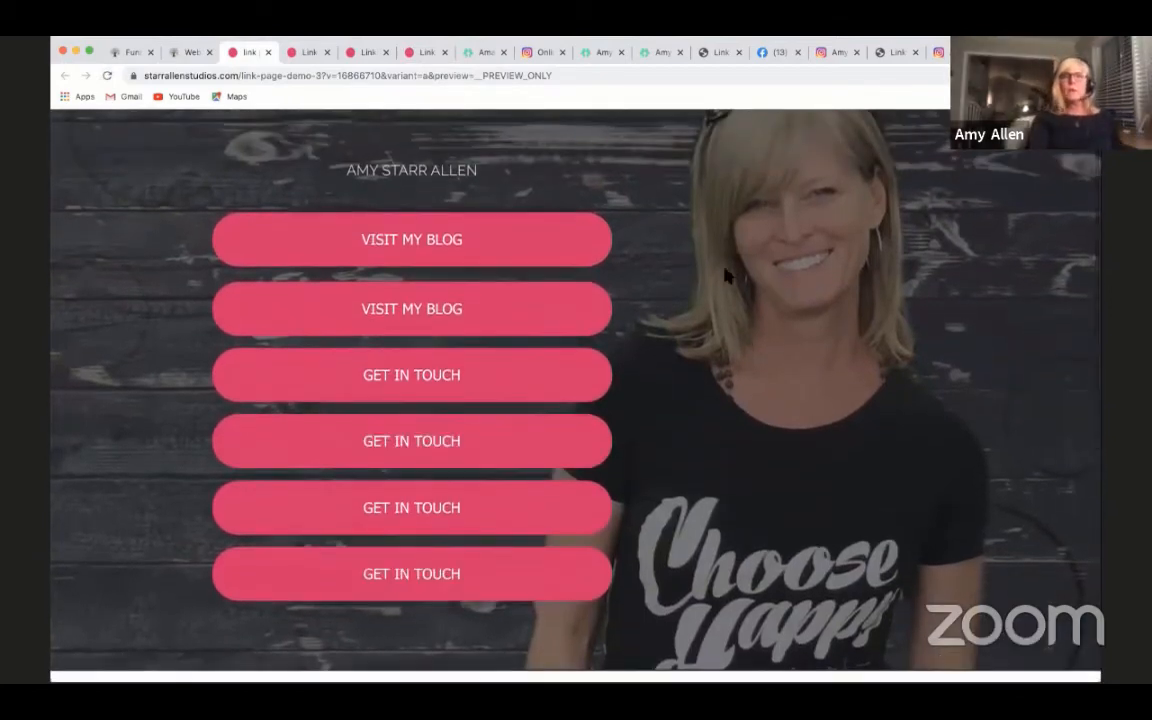
- Compare the two Linktree example pages with the link-page-demo-3 preview
click(591, 54)
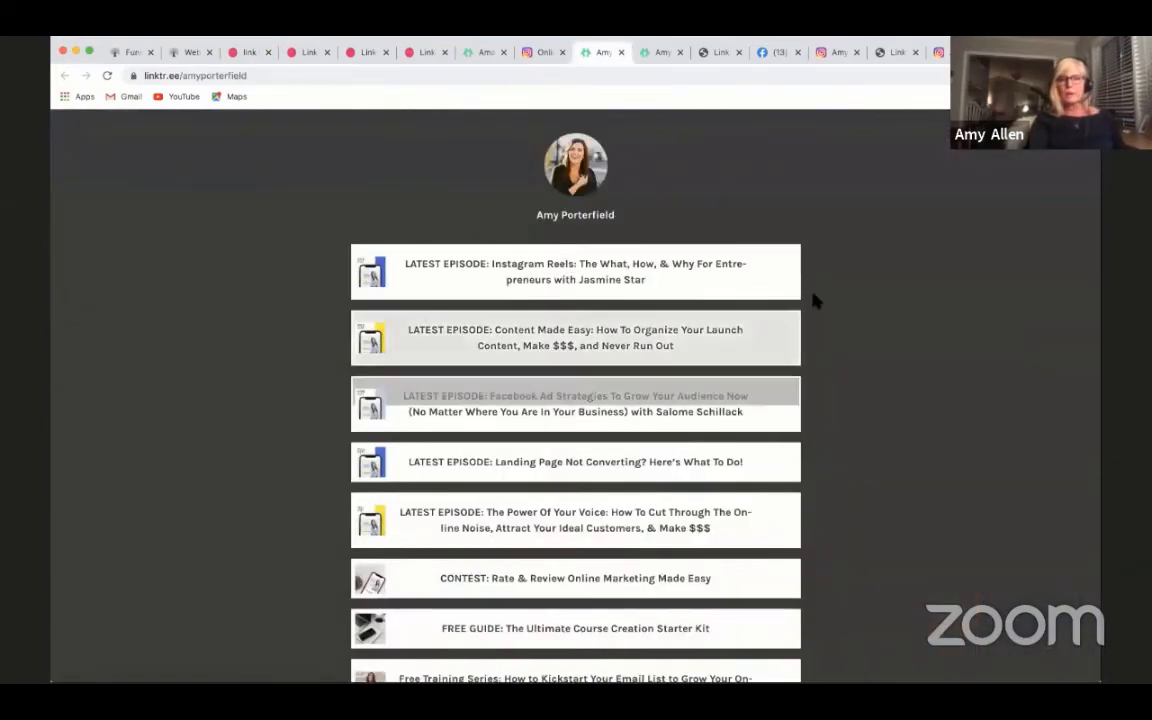
click(478, 54)
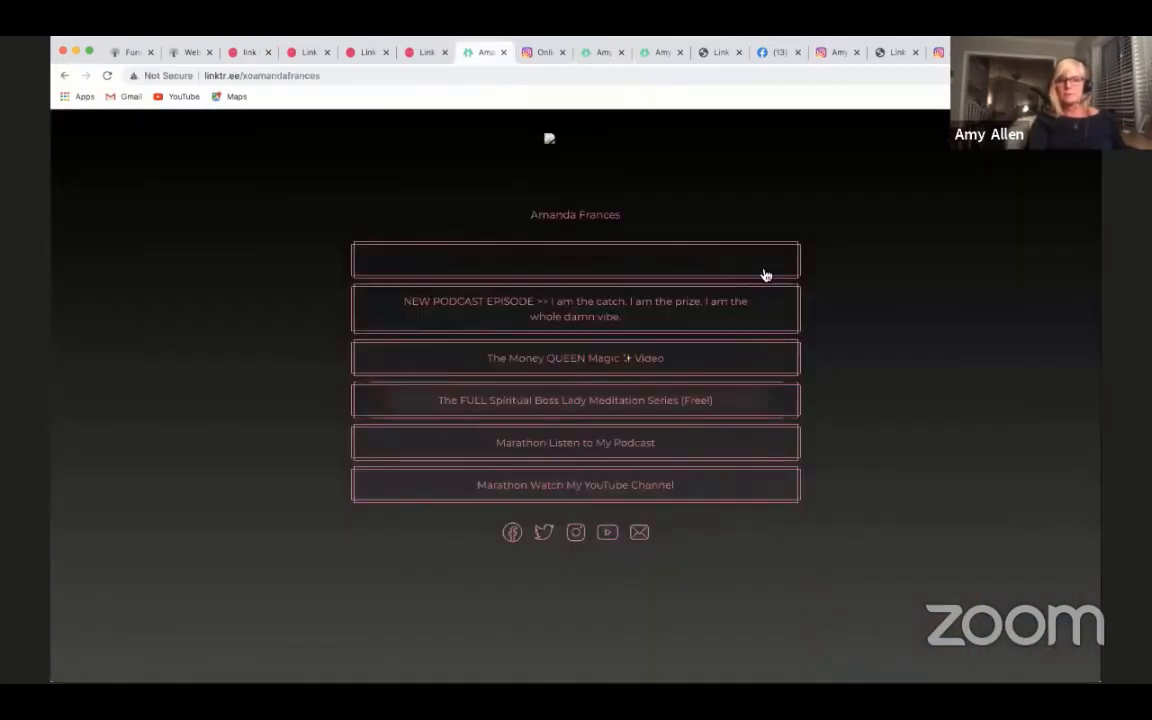
click(247, 55)
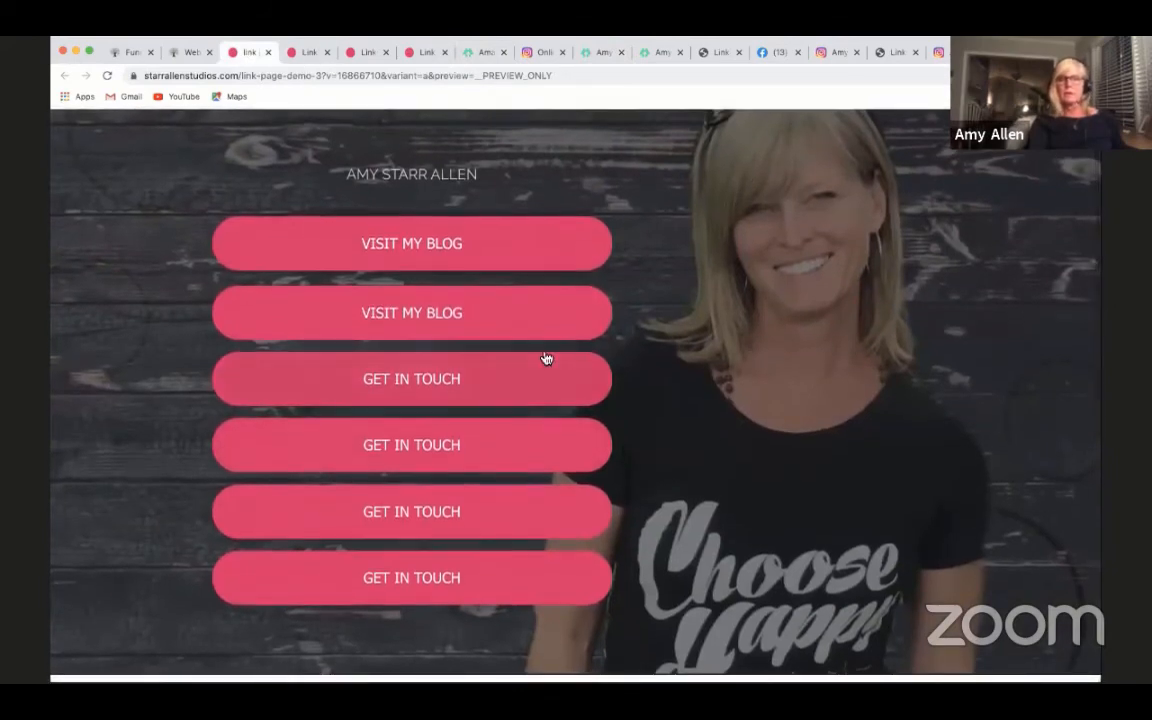
scroll(546, 358, down, 3)
scroll(546, 358, up, 3)
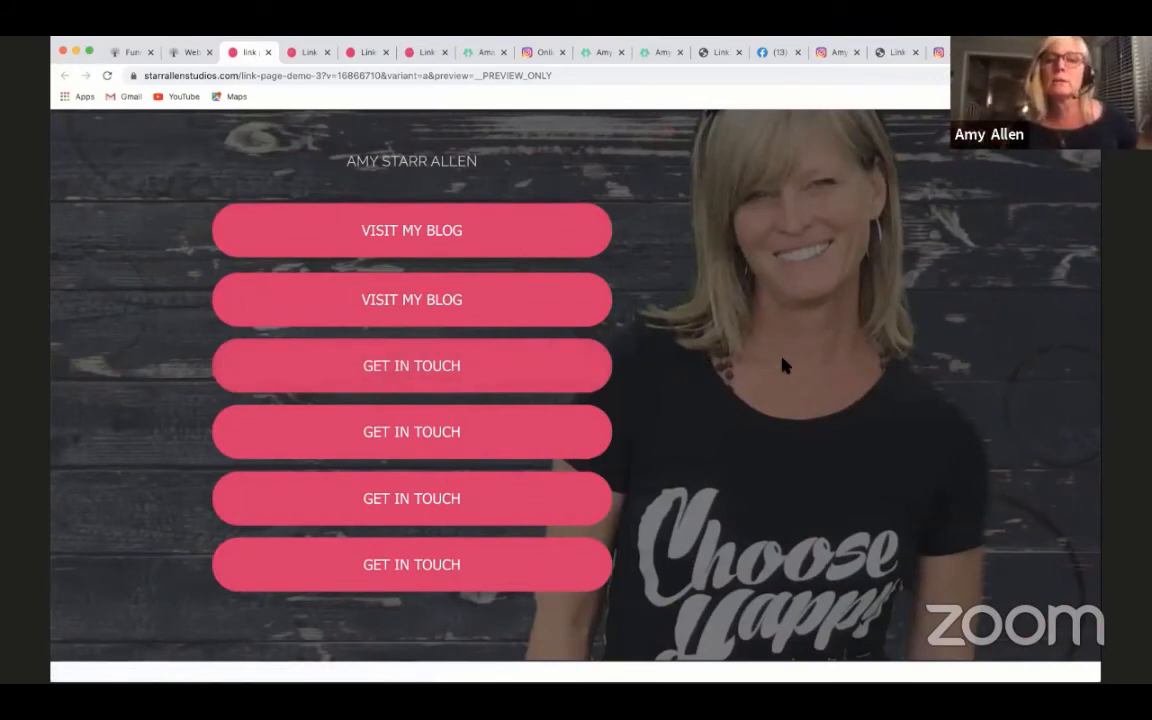
scroll(784, 407, down, 1)
scroll(784, 406, up, 2)
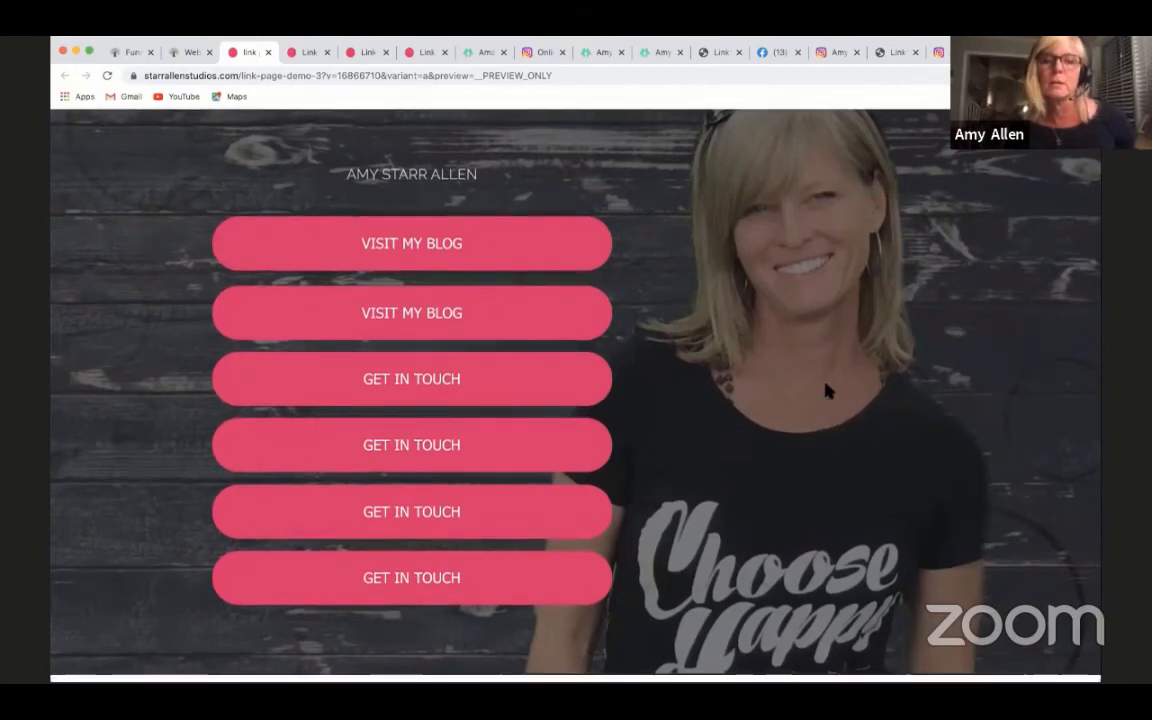
- Change the text of the first VISIT MY BLOG button to REGISTER FOR THE "NAME" WORKSHOP
click(193, 52)
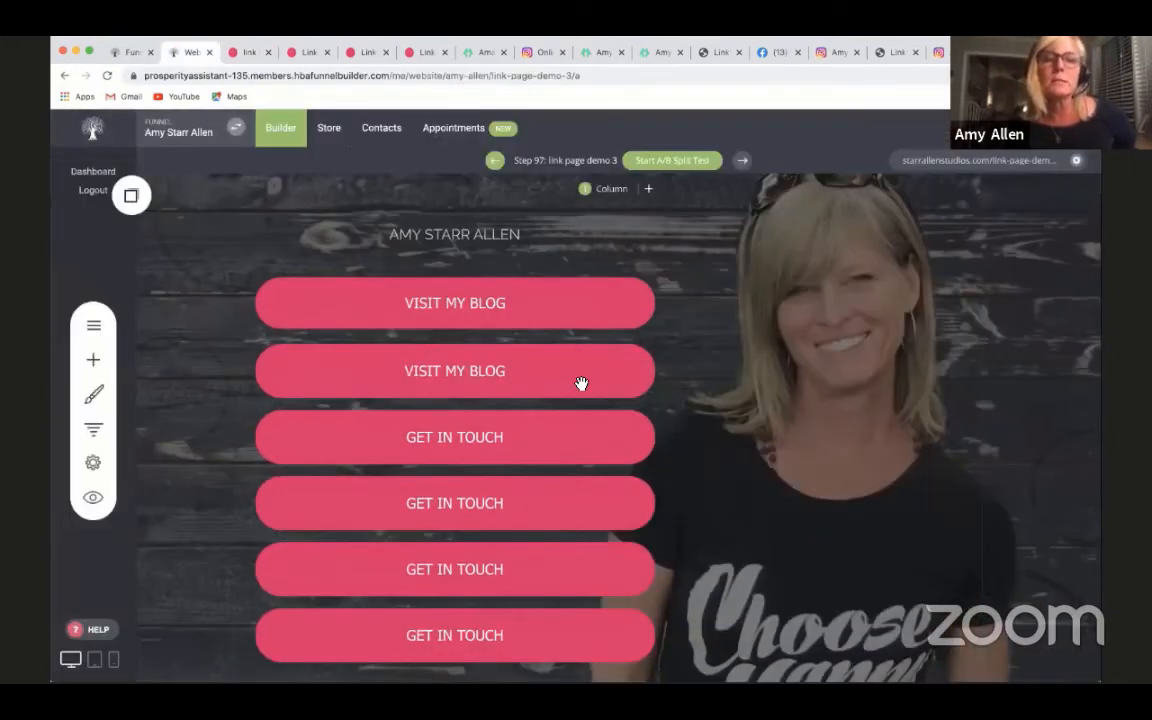
click(452, 304)
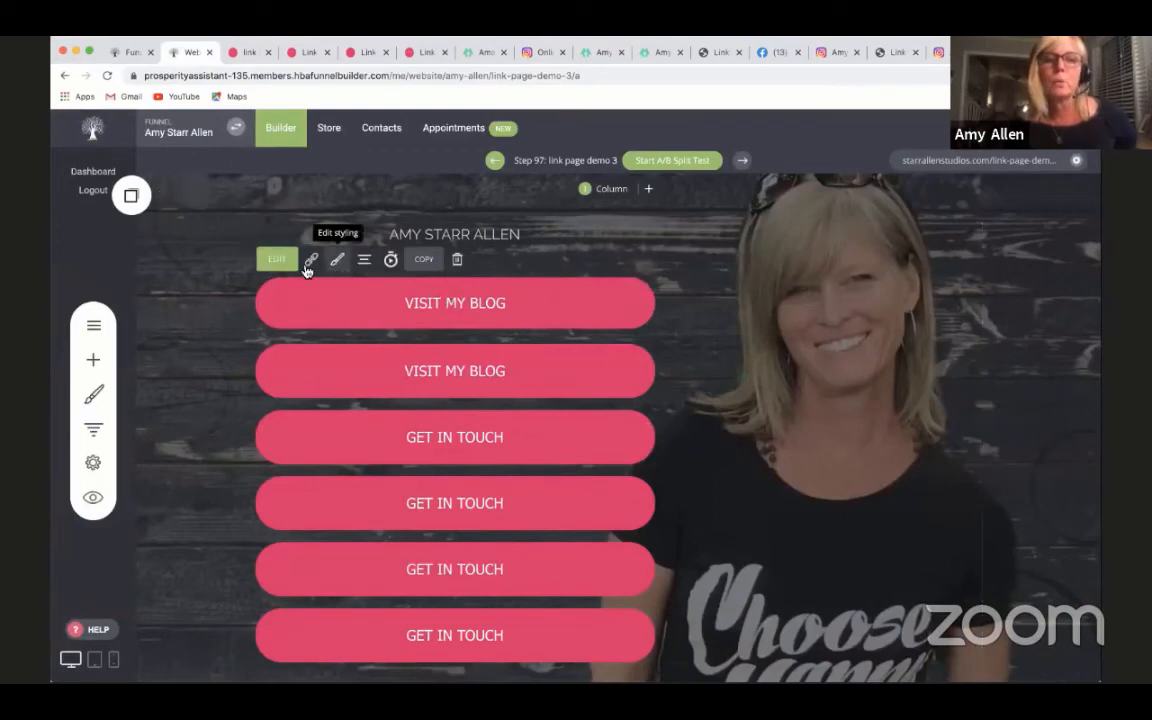
click(276, 259)
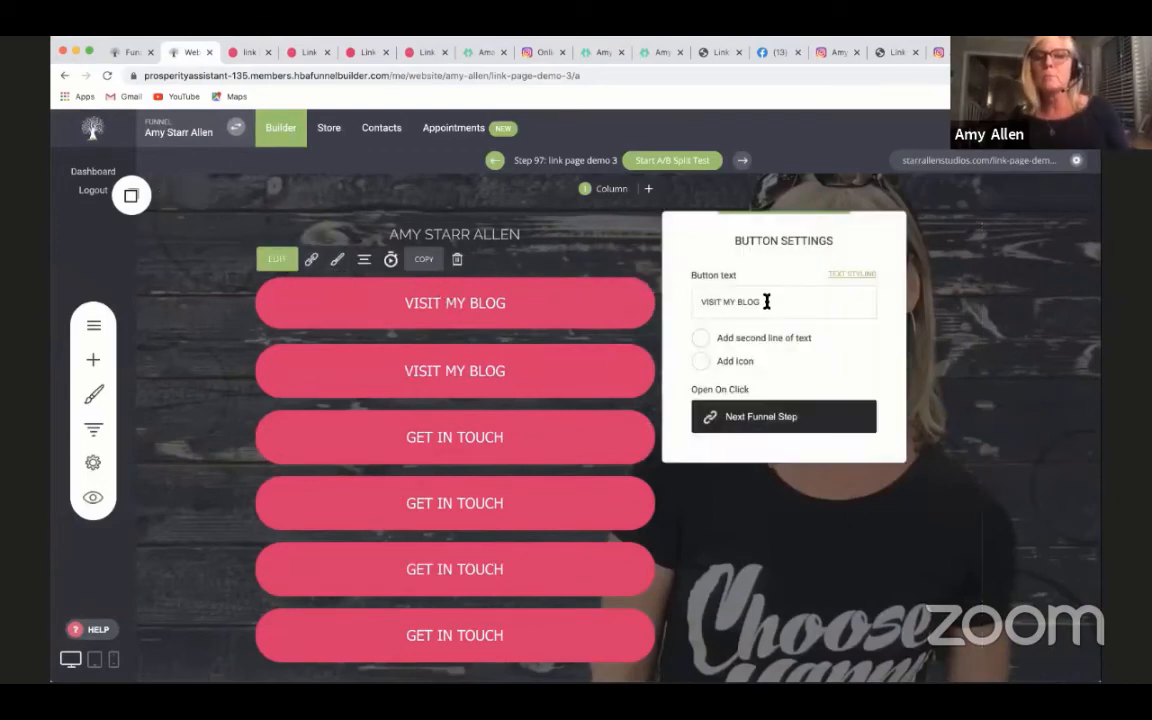
drag(766, 302, 662, 305)
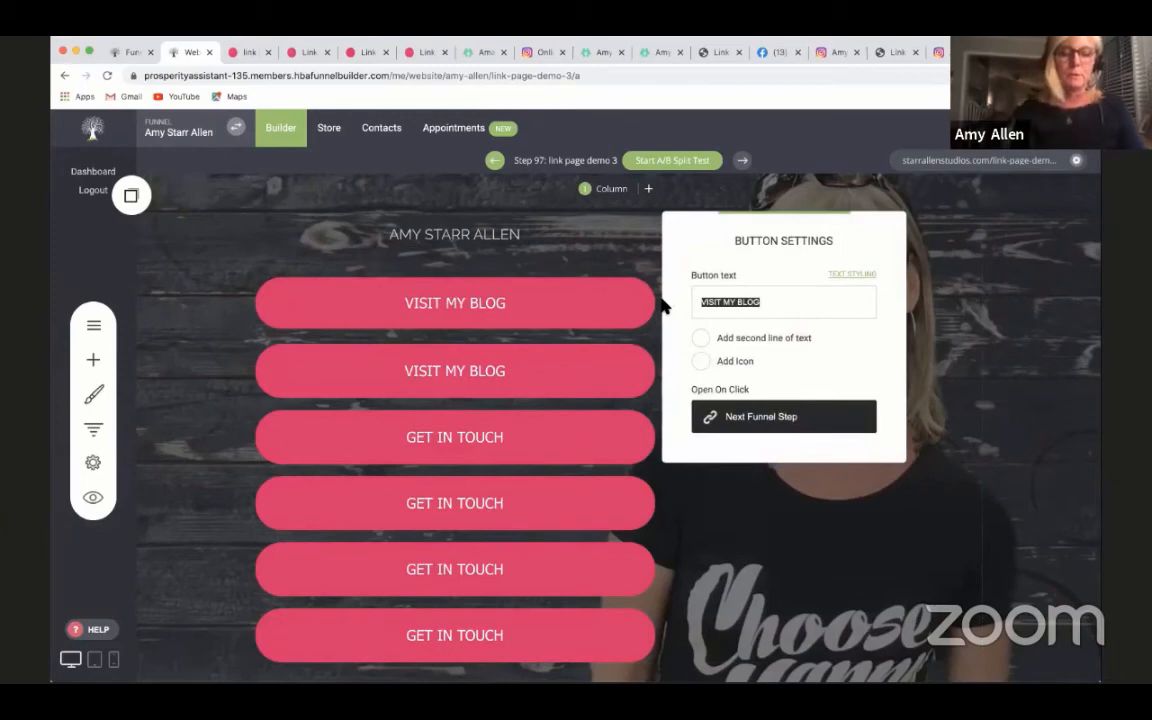
text(REGISTER FOR THE WORKSHOP)
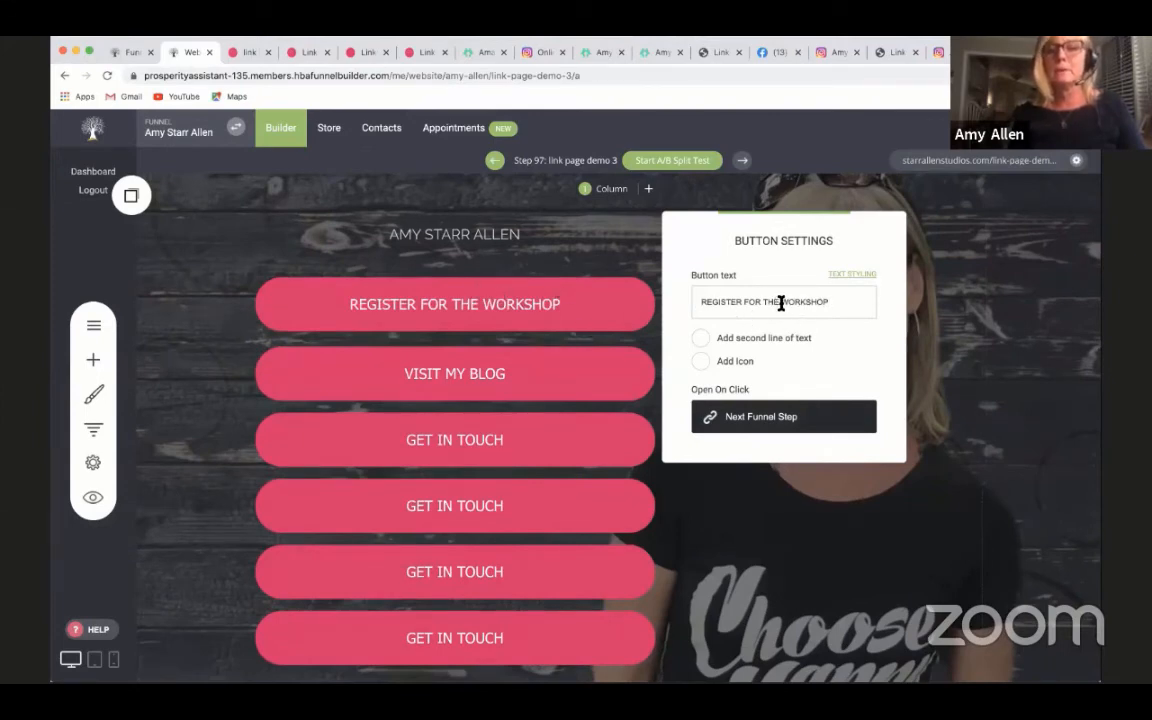
text(NMAME")
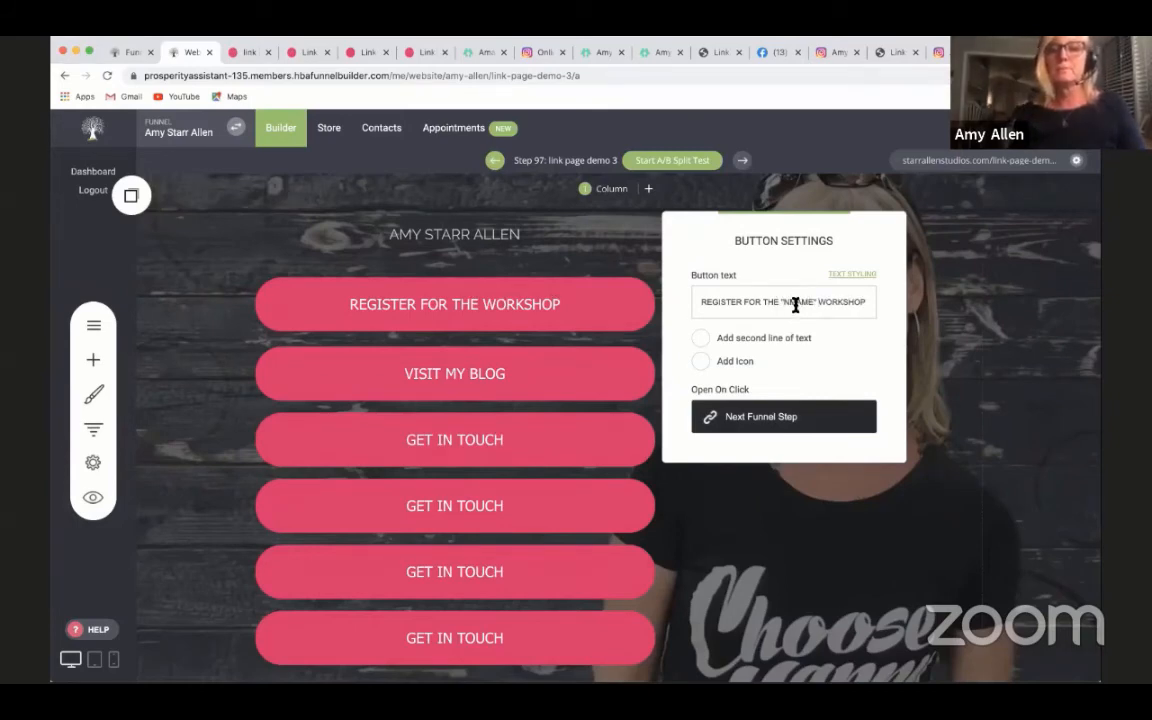
key(BackSpace)
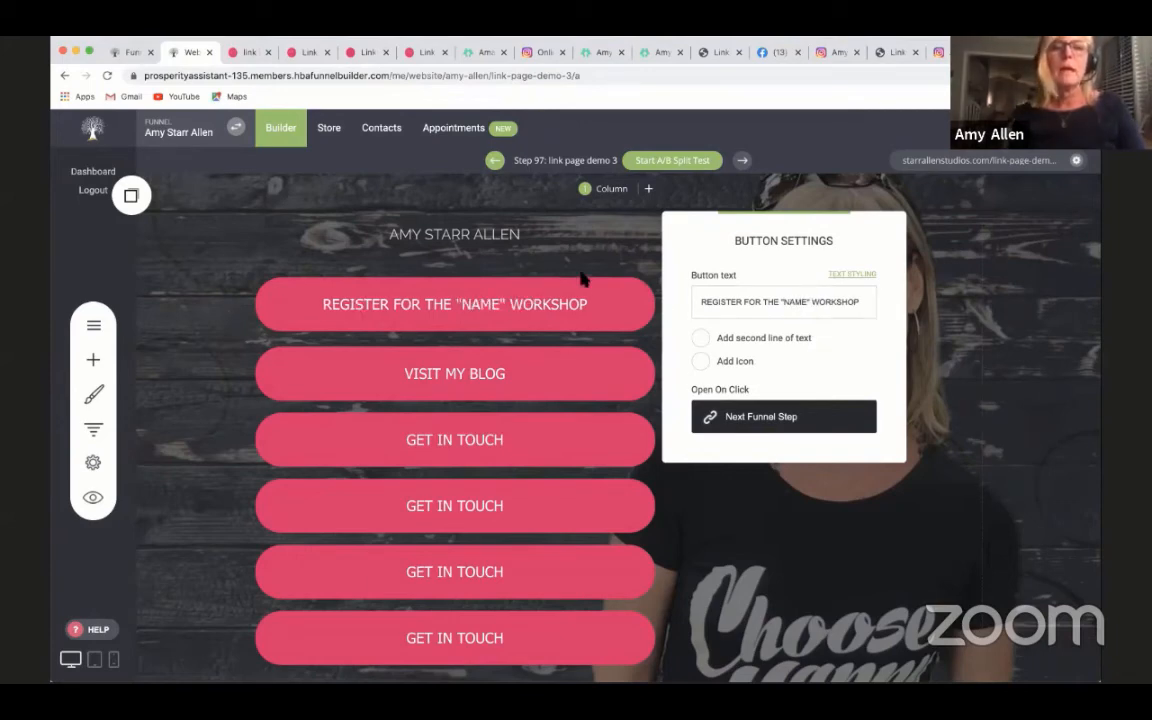
click(808, 548)
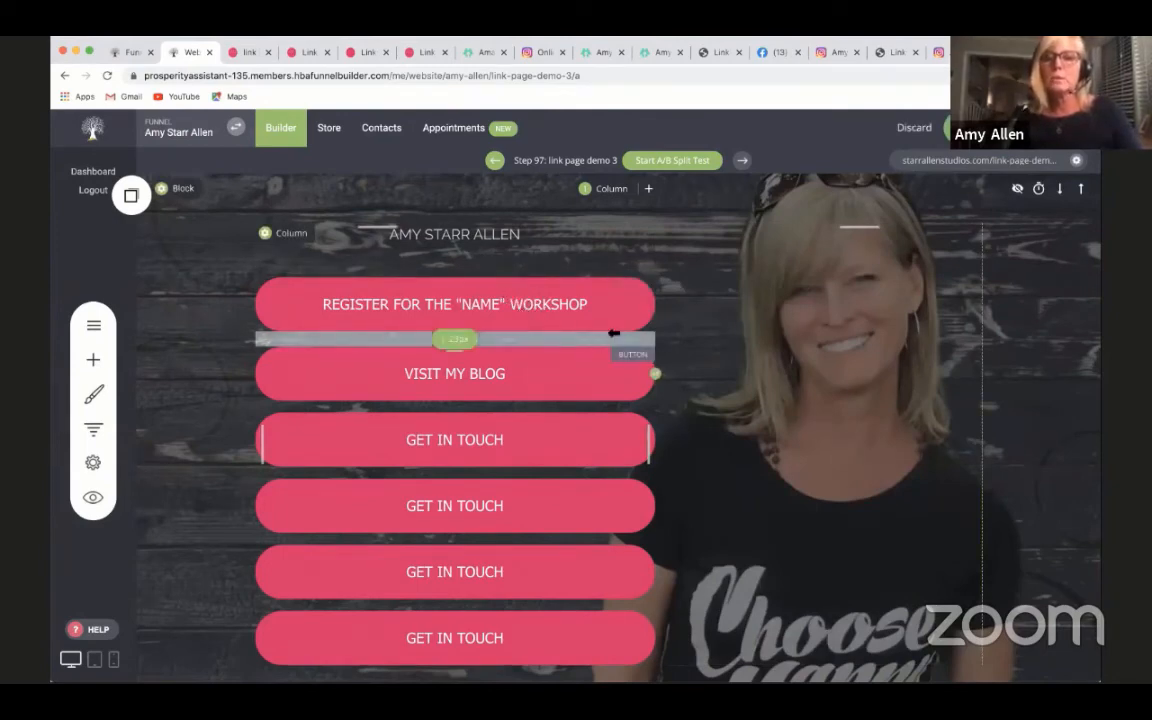
- Delete the REGISTER FOR THE "NAME" WORKSHOP button from the link page
click(548, 297)
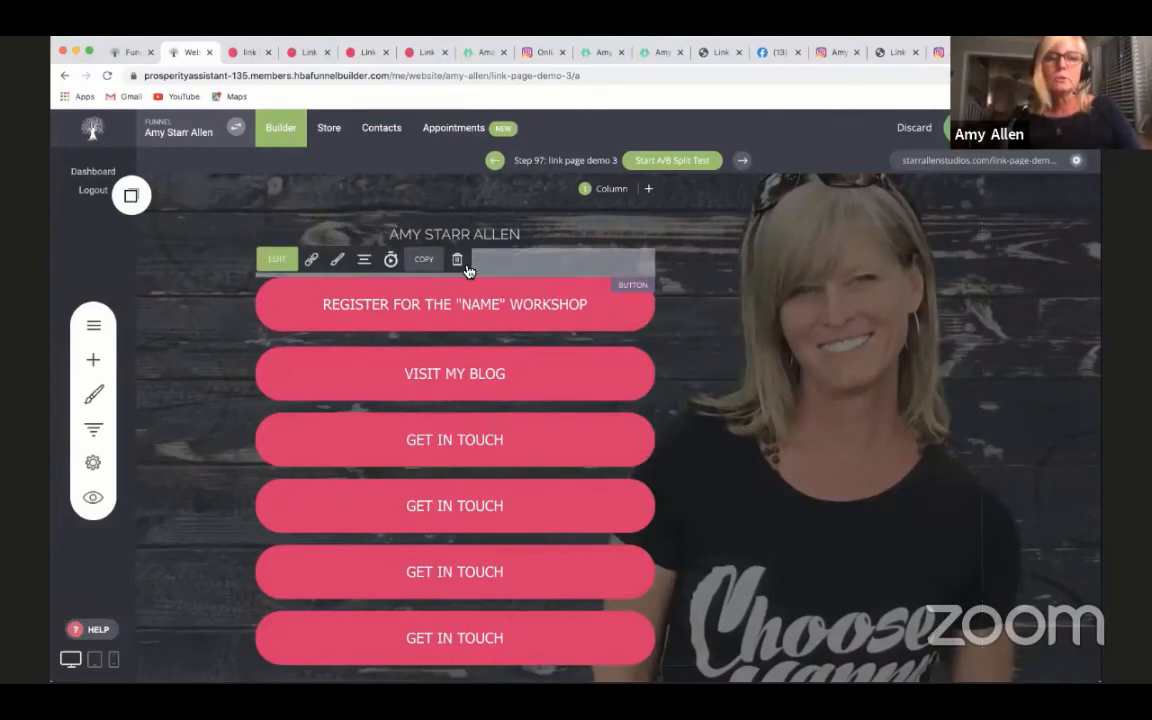
click(459, 258)
click(637, 393)
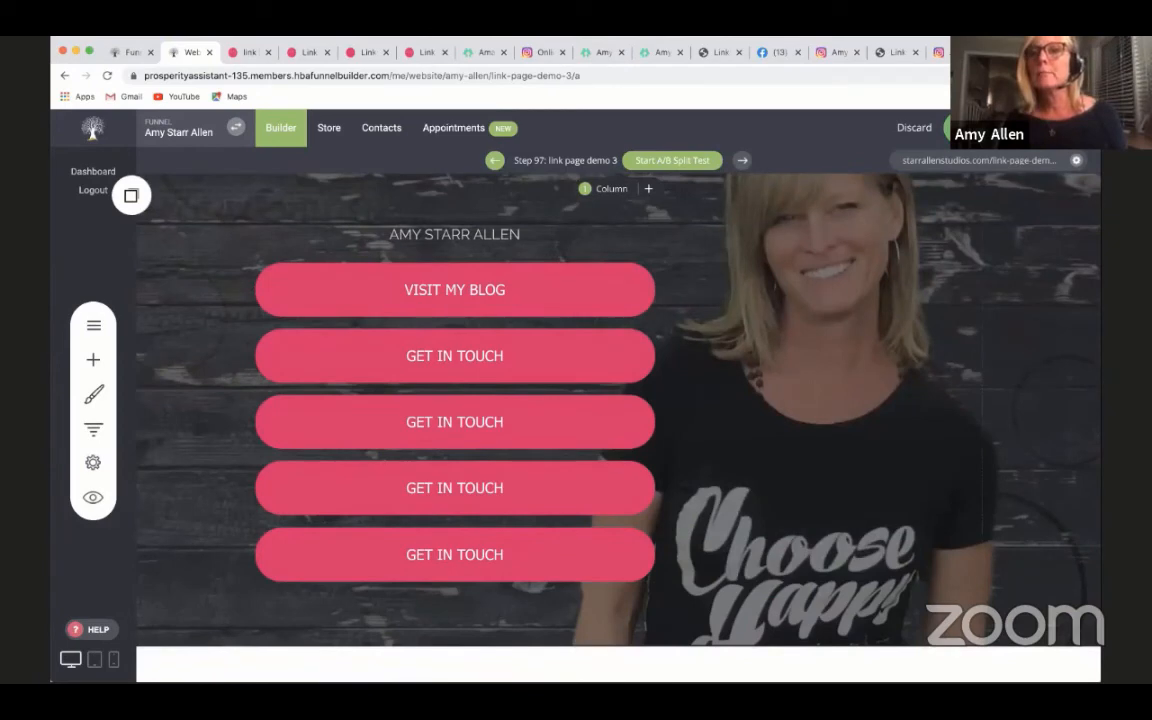
- After a look at the Linktree example's episode links, copy the address of the blog post "How to Grow Your Team with Replicating Web Pages"
click(590, 58)
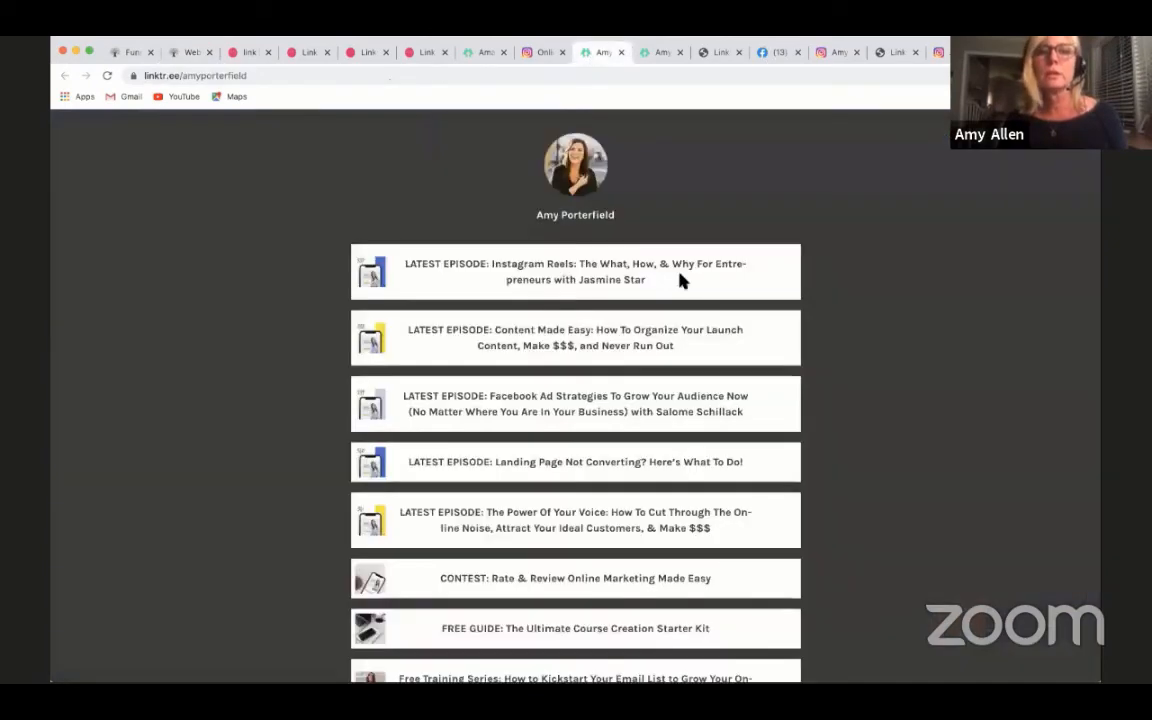
scroll(689, 314, down, 2)
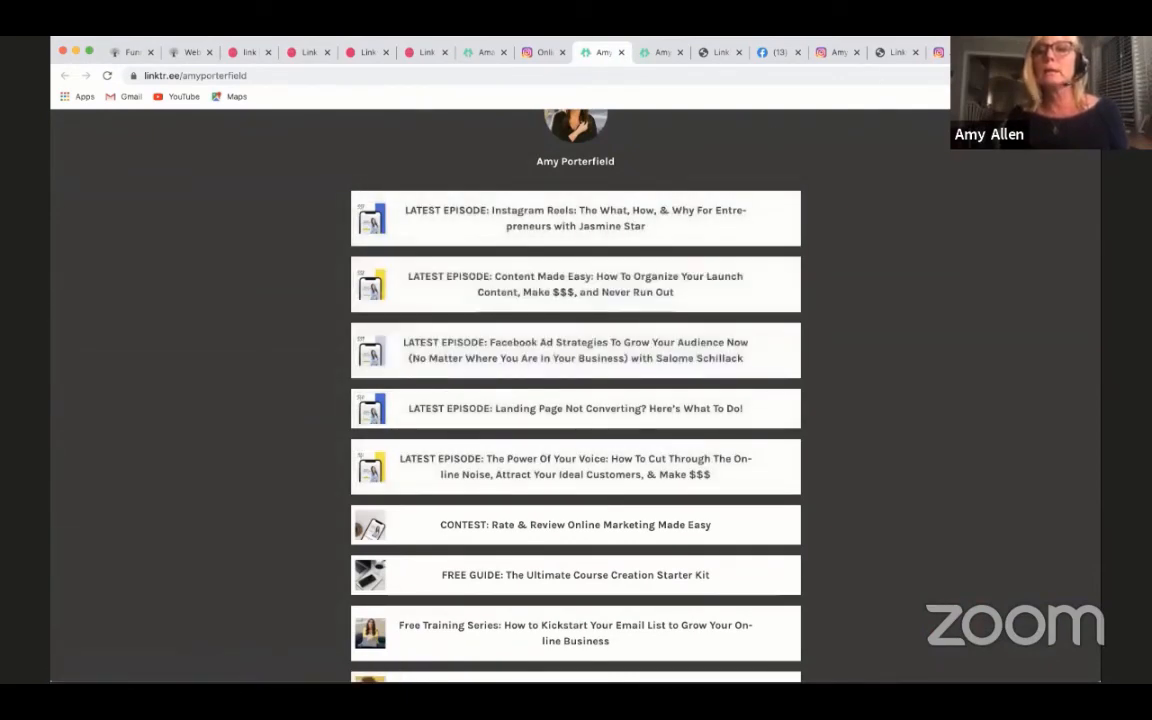
click(897, 52)
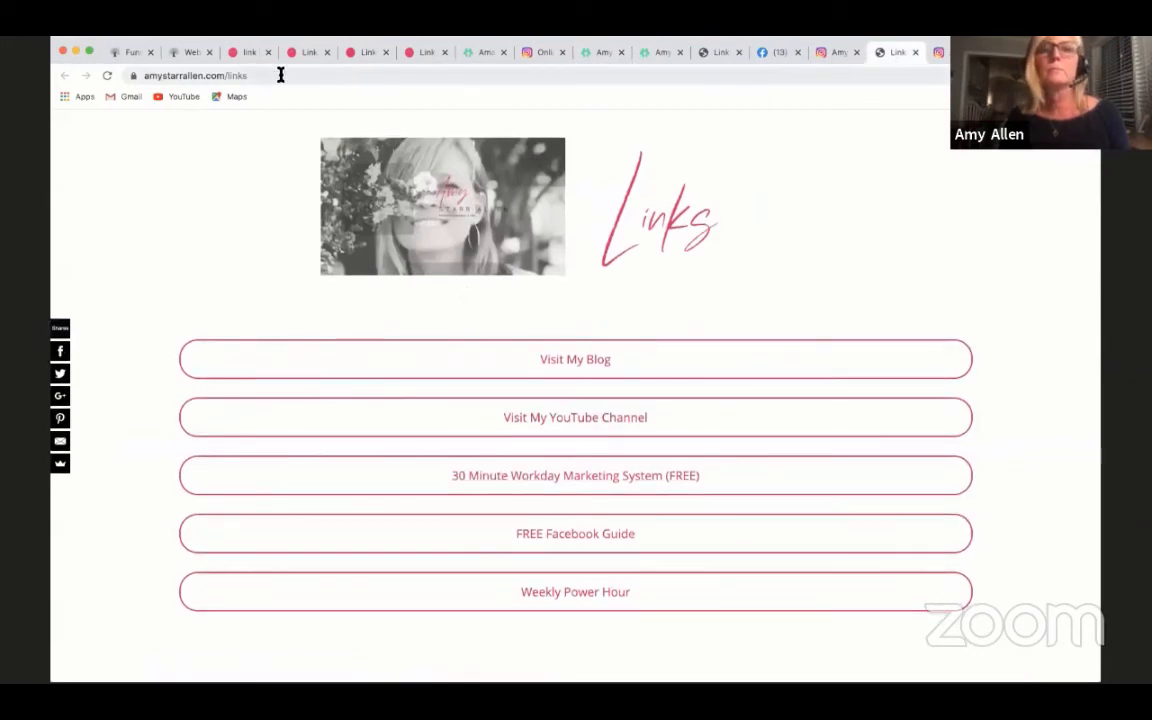
click(535, 366)
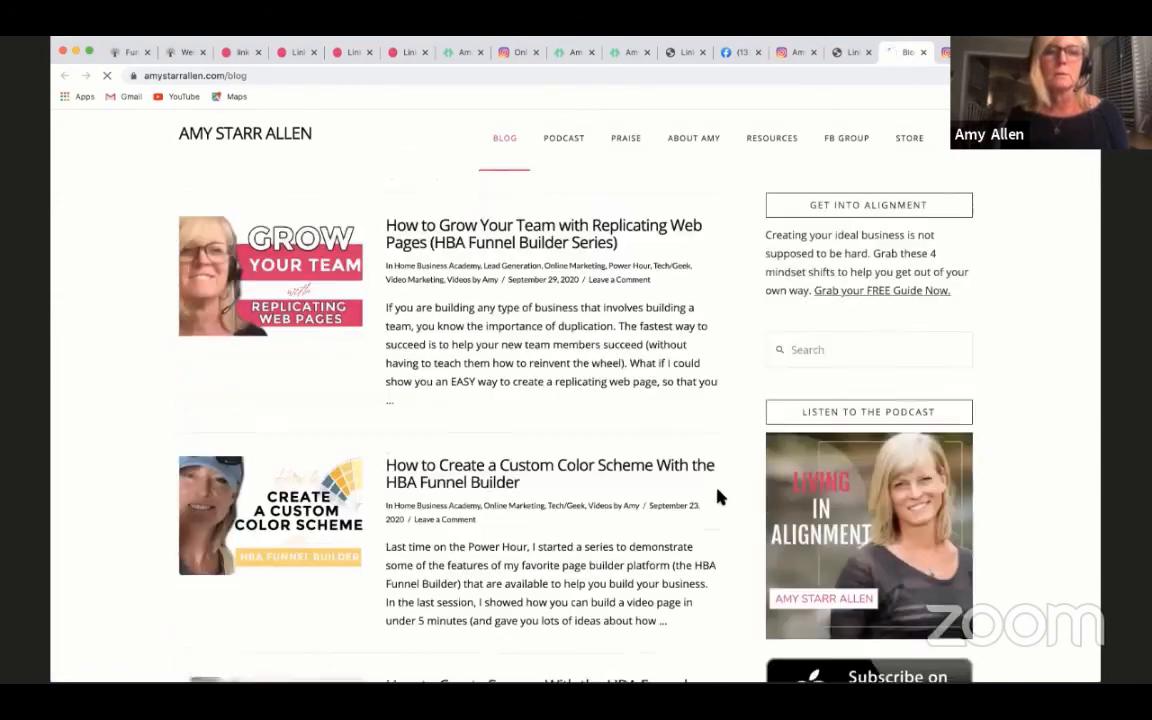
click(470, 246)
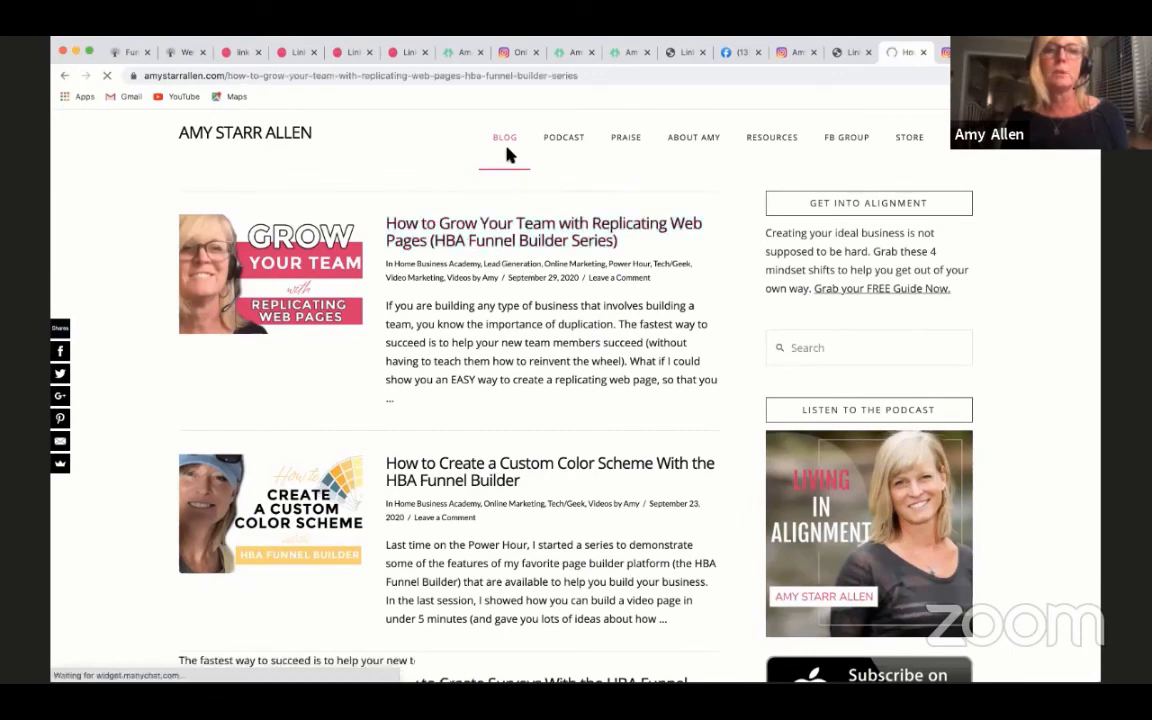
click(576, 78)
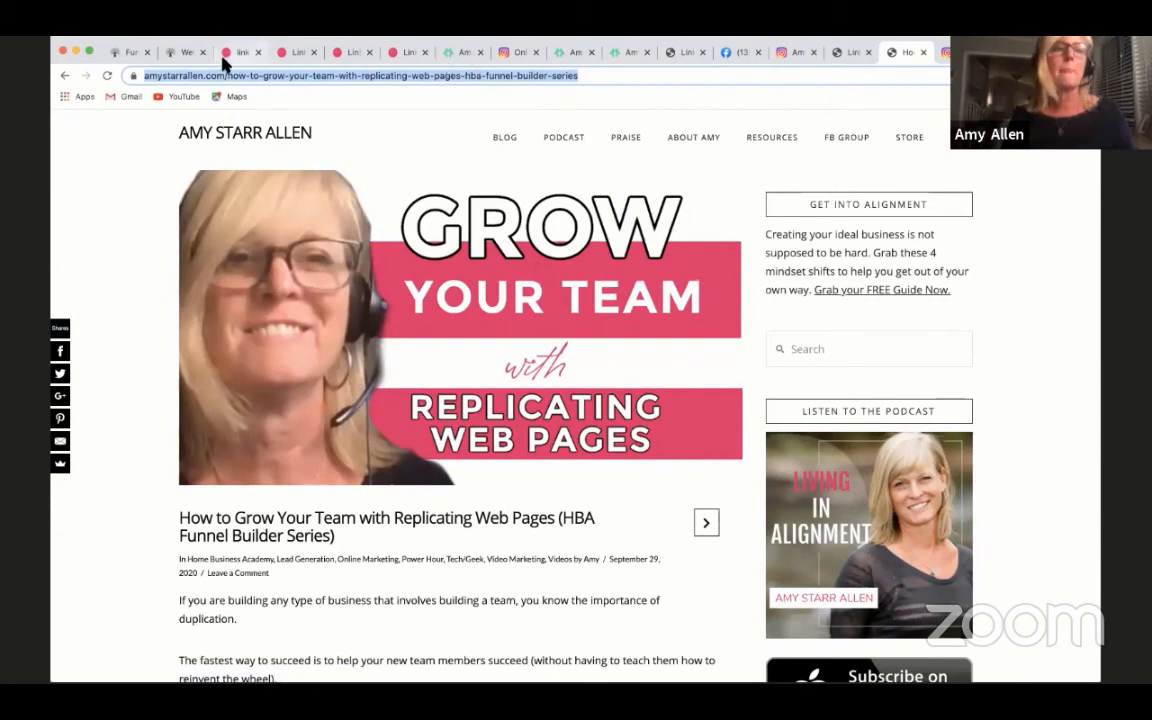
- Link the VISIT MY BLOG button in the page builder to the copied blog post address as an external link
click(185, 54)
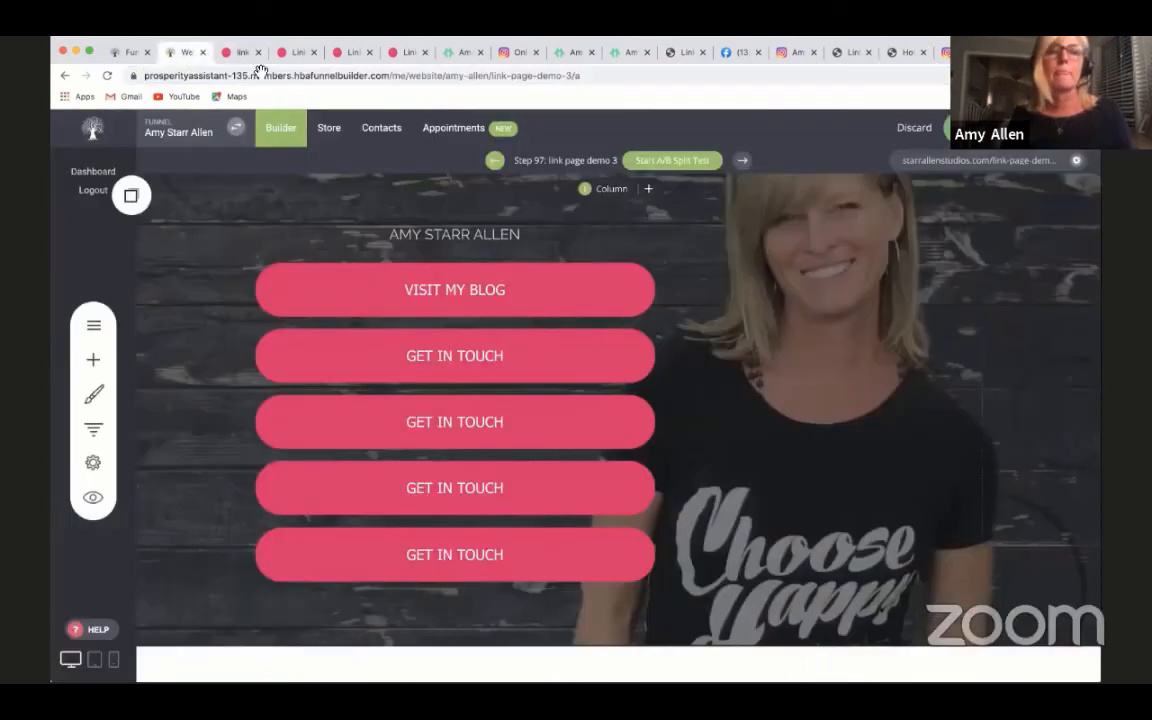
click(442, 290)
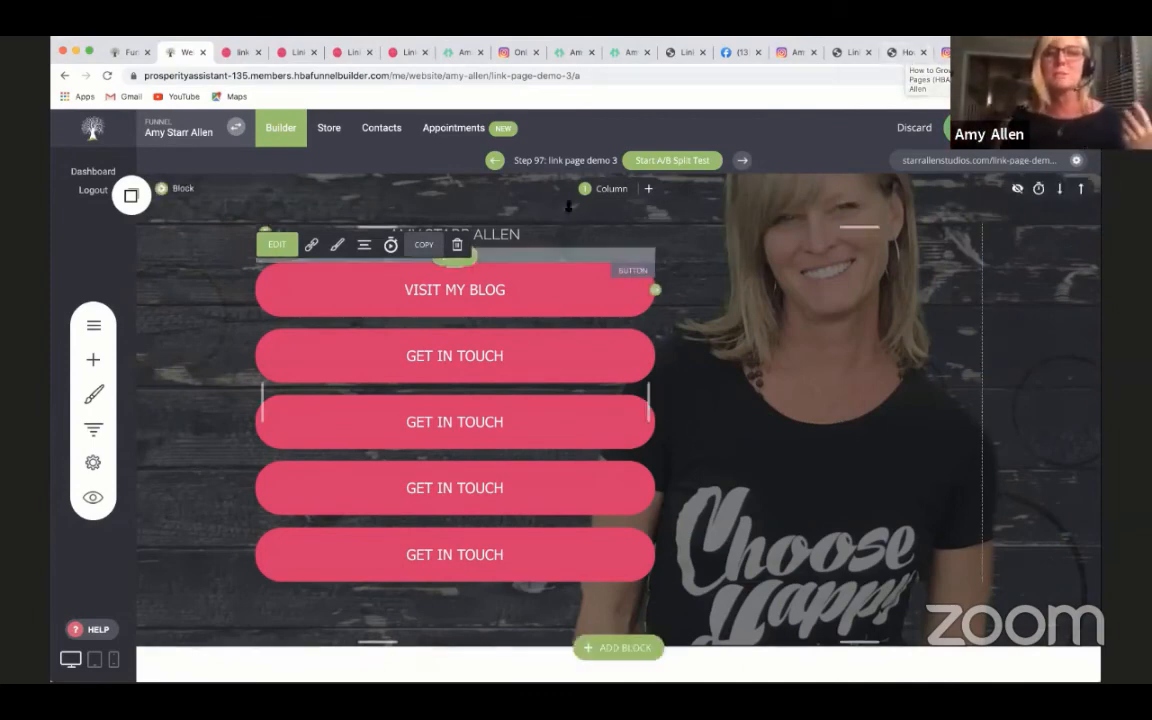
click(311, 245)
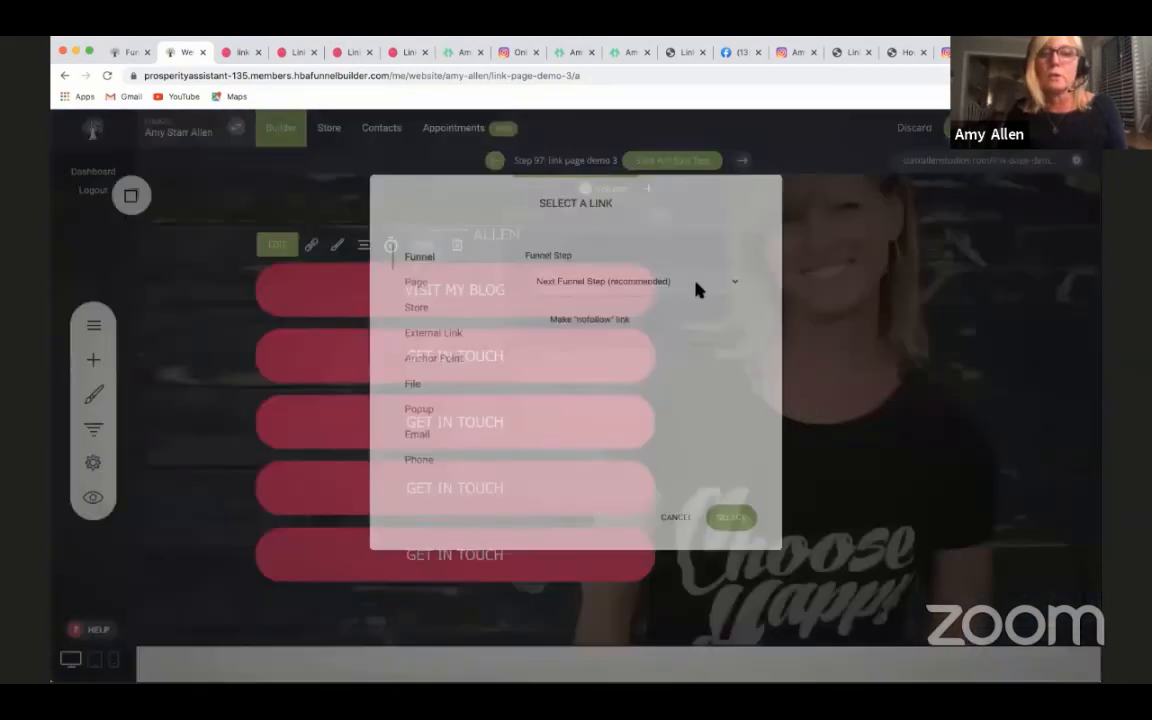
click(423, 332)
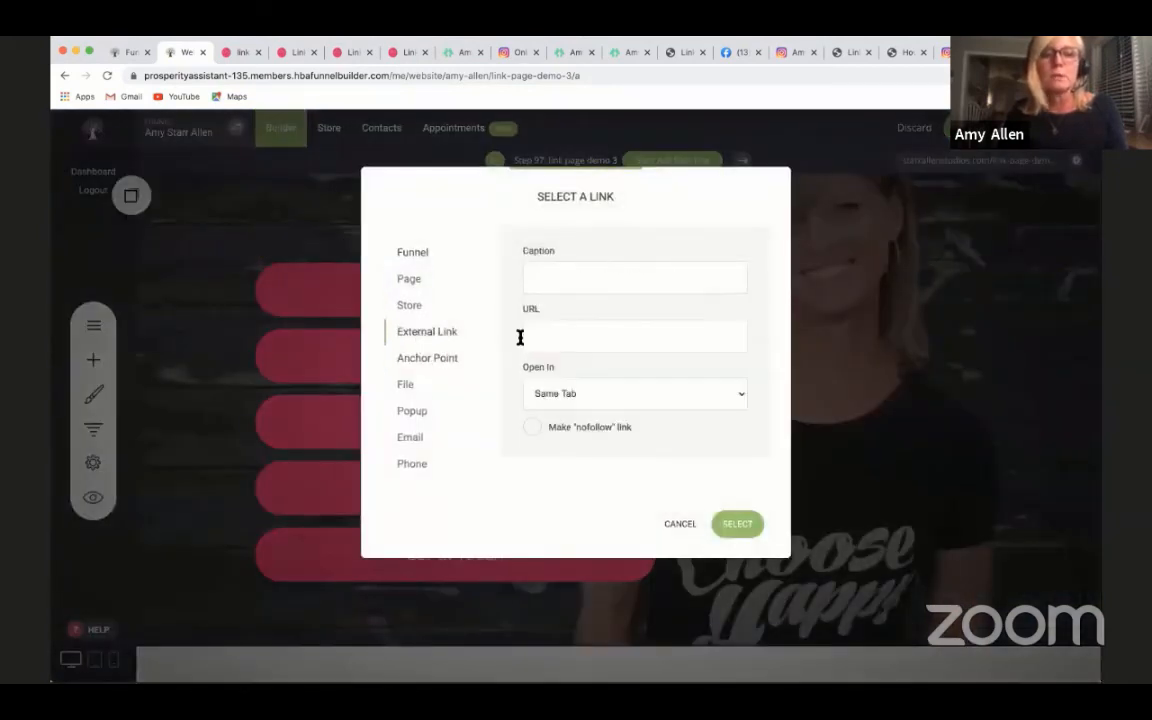
click(550, 333)
key(super+v)
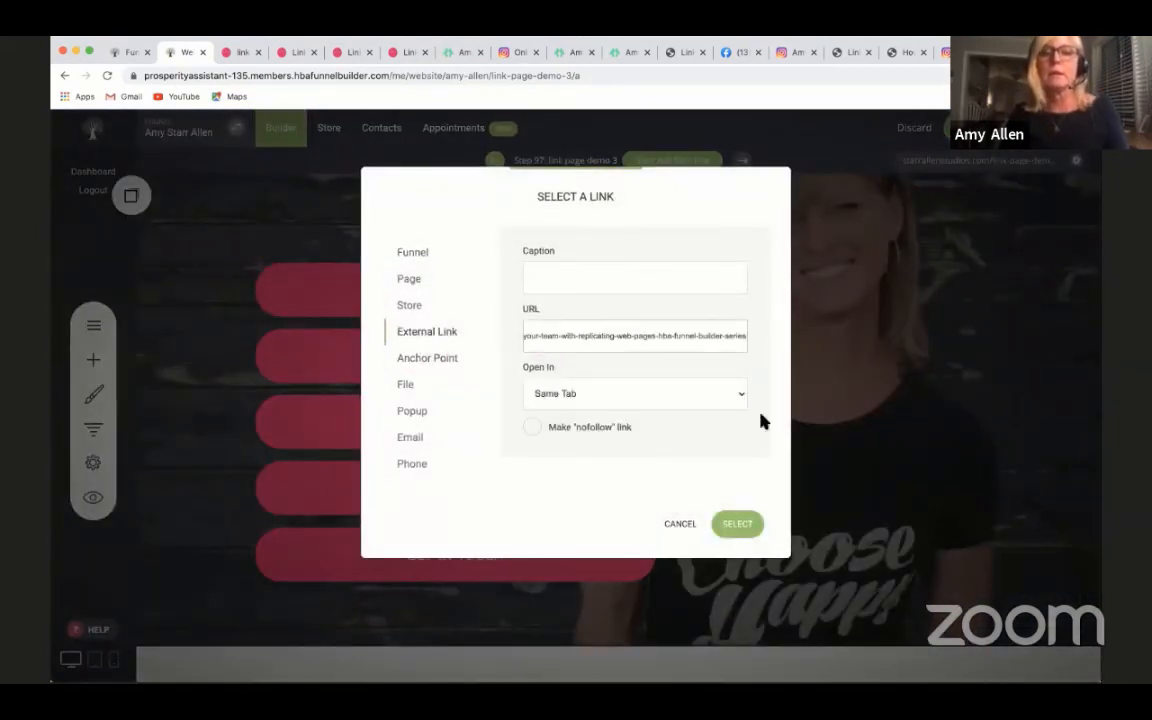
click(737, 520)
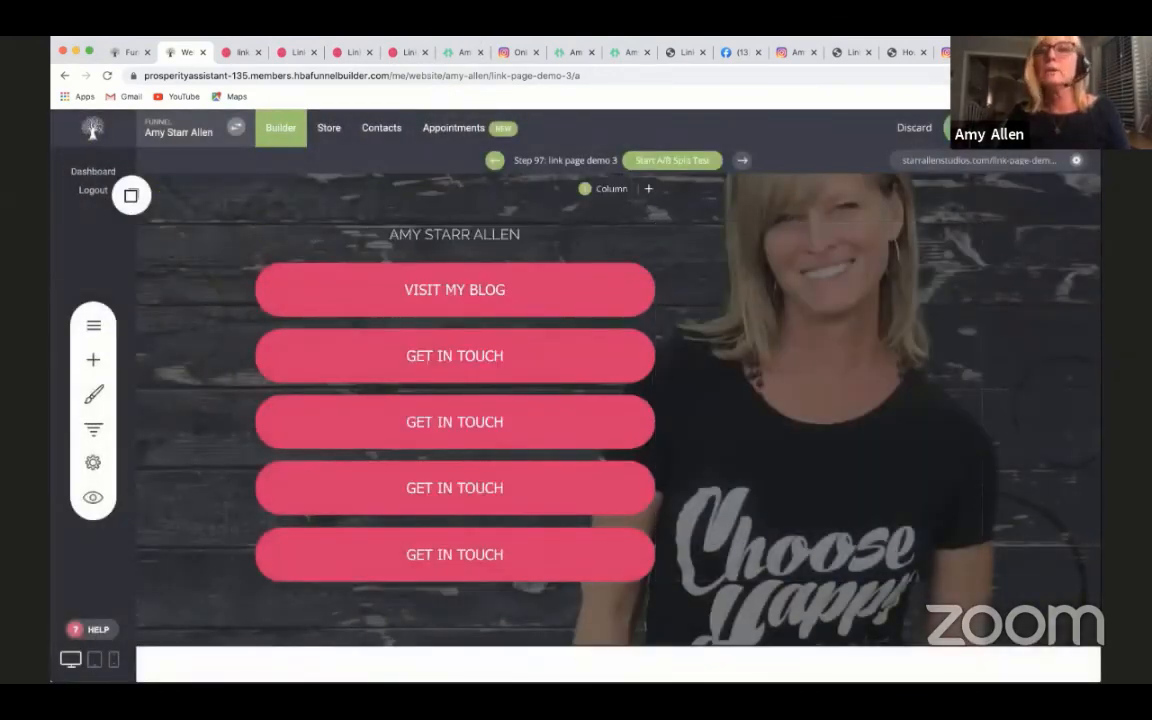
- Replace the VISIT MY BLOG button text with the post's title, "How to Grow Your Team with Replicating Web Pages (HBA Funnel Builder Series)"
click(906, 52)
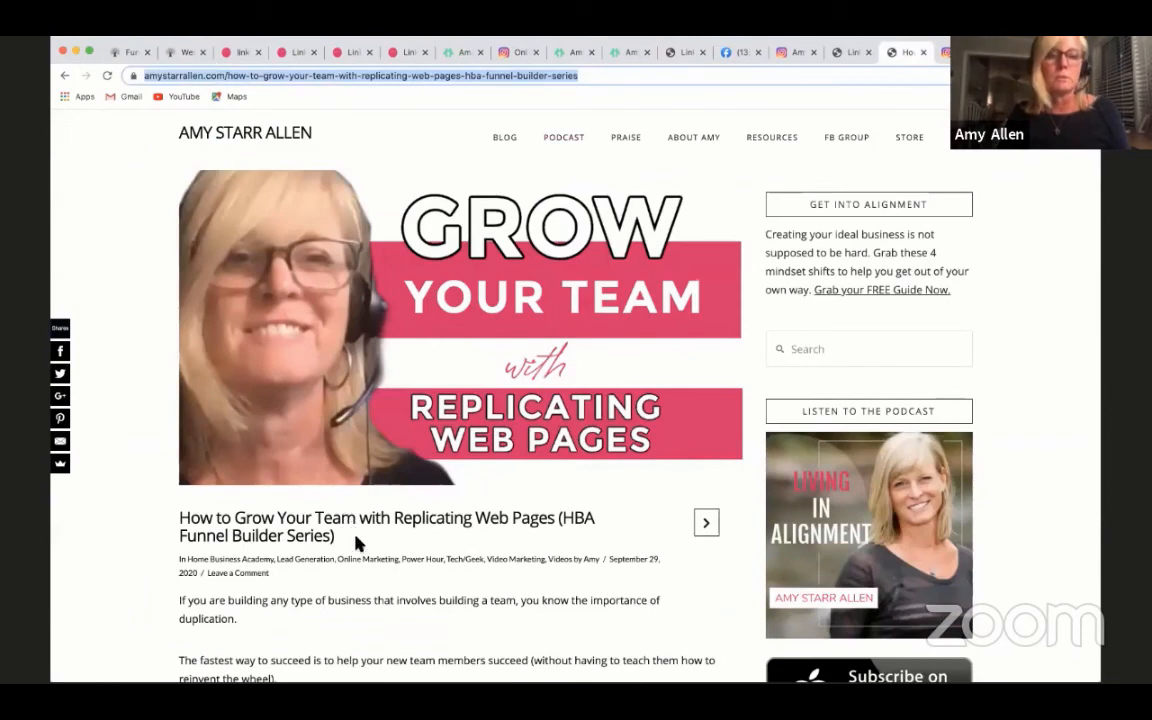
drag(345, 537, 182, 516)
key(super+c)
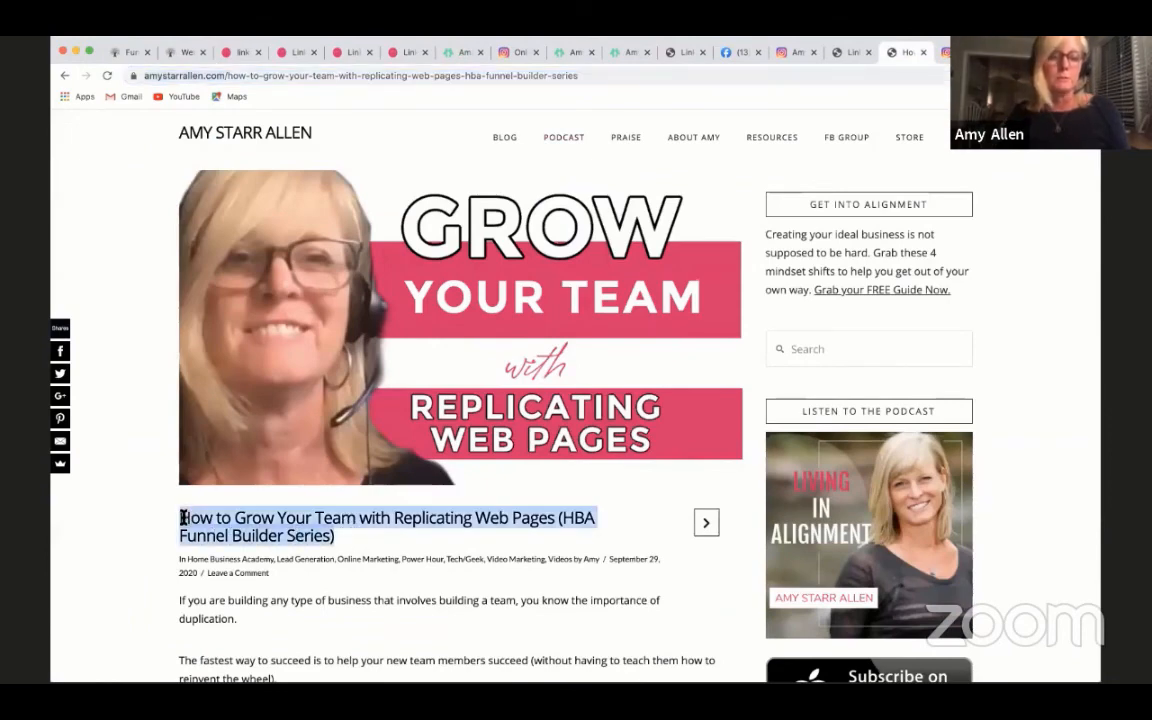
click(185, 50)
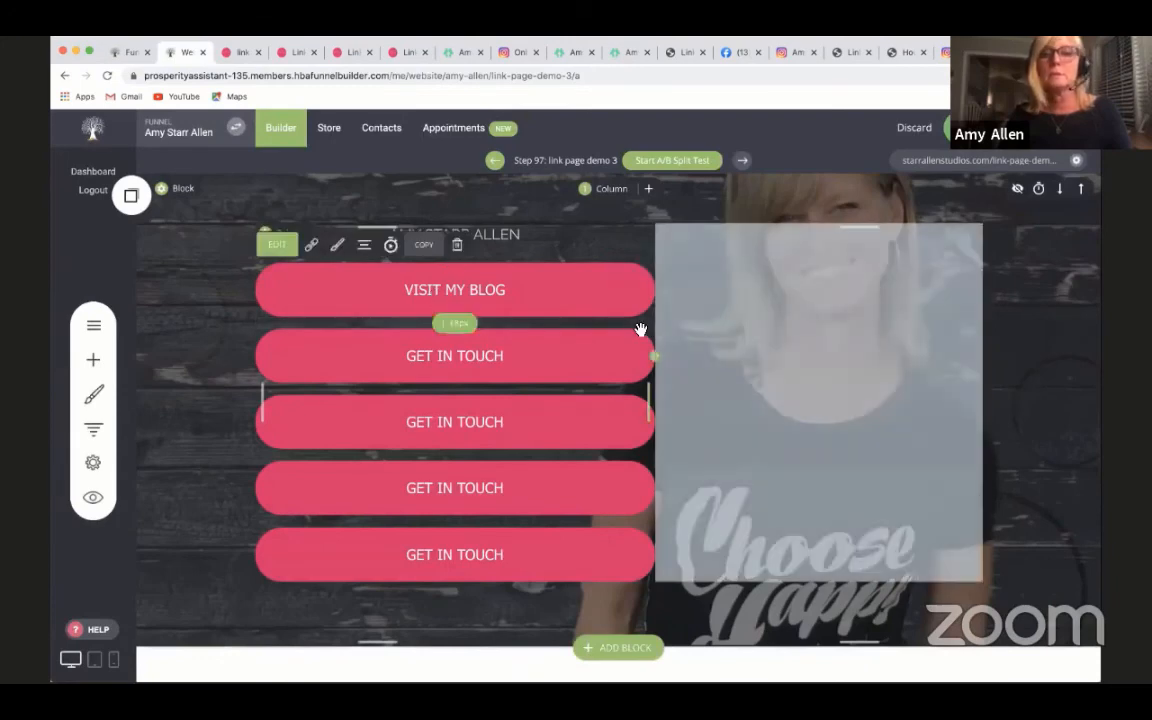
click(277, 245)
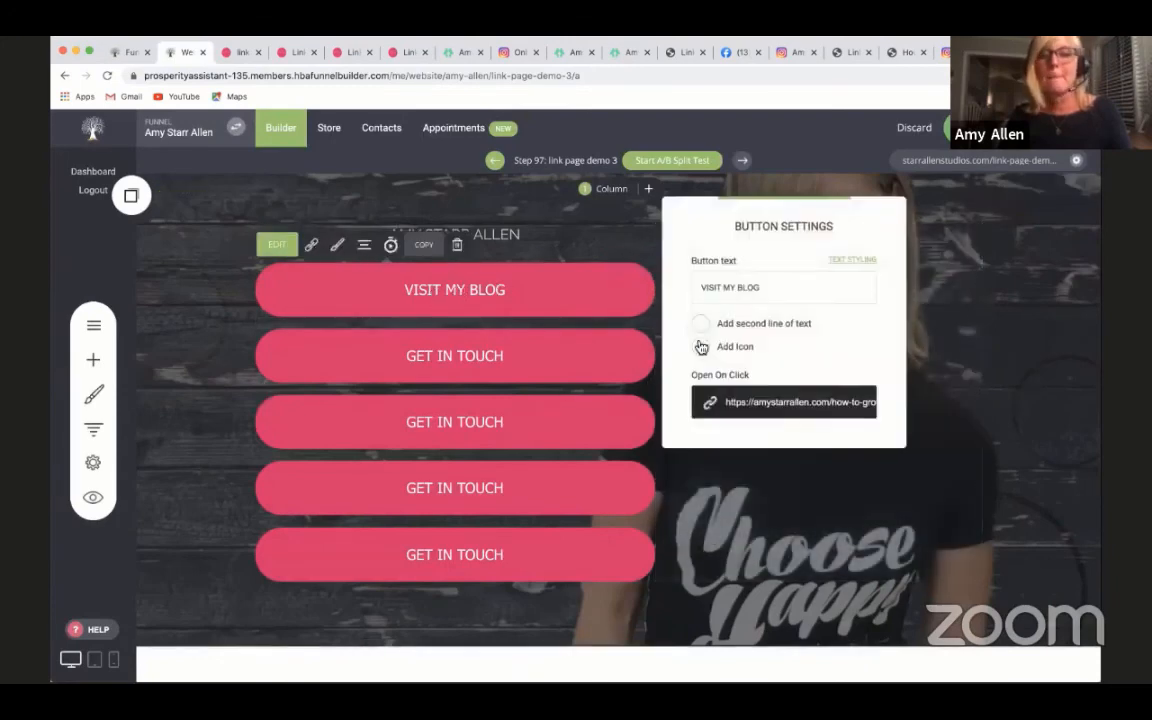
drag(774, 284, 674, 279)
key(super+v)
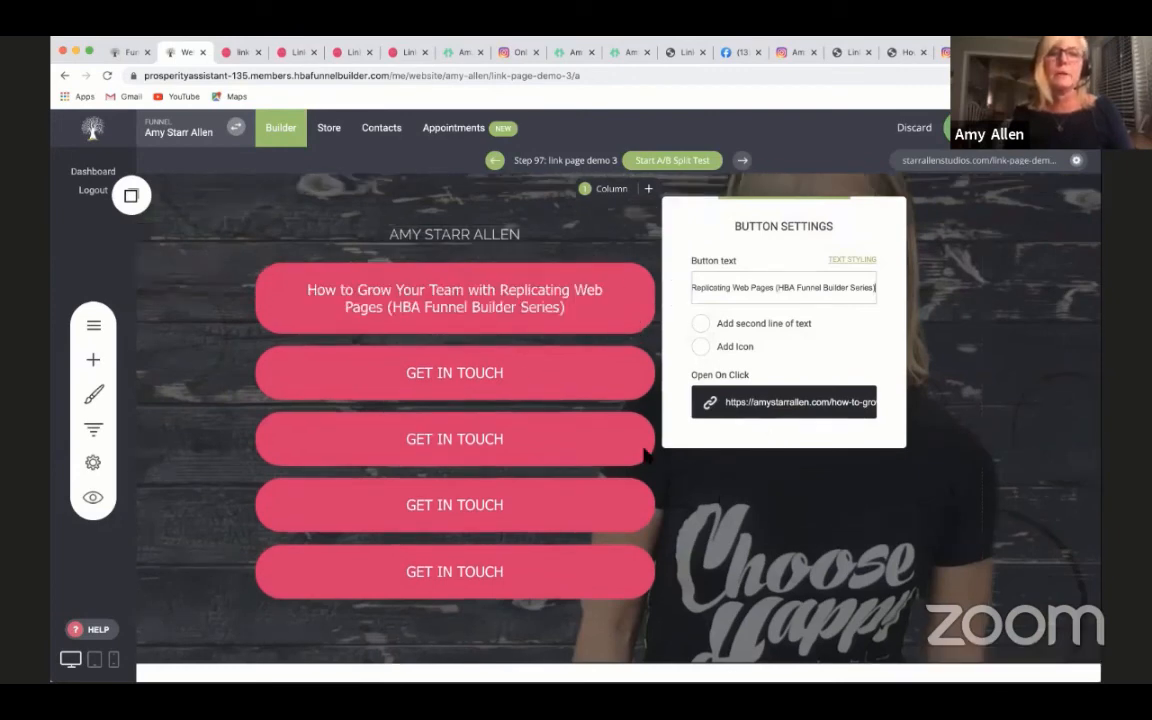
click(624, 412)
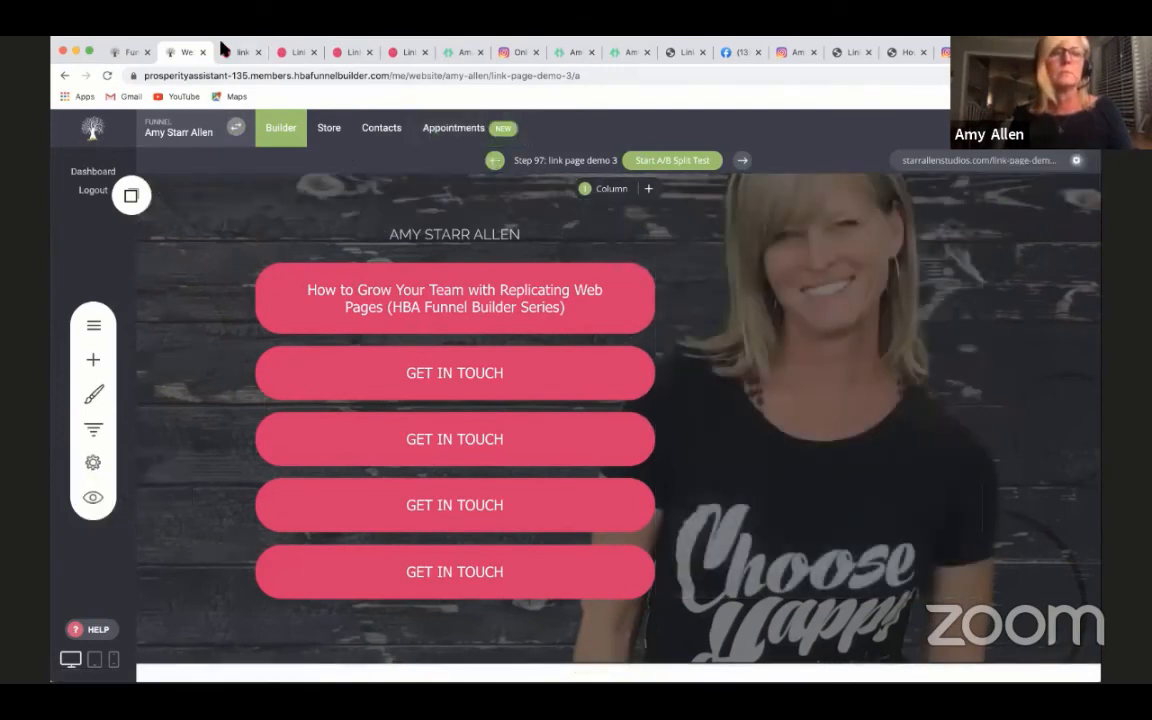
- Reload the link-page-demo-3 preview, test the first button's blog post link, and return to the preview
click(236, 52)
click(105, 75)
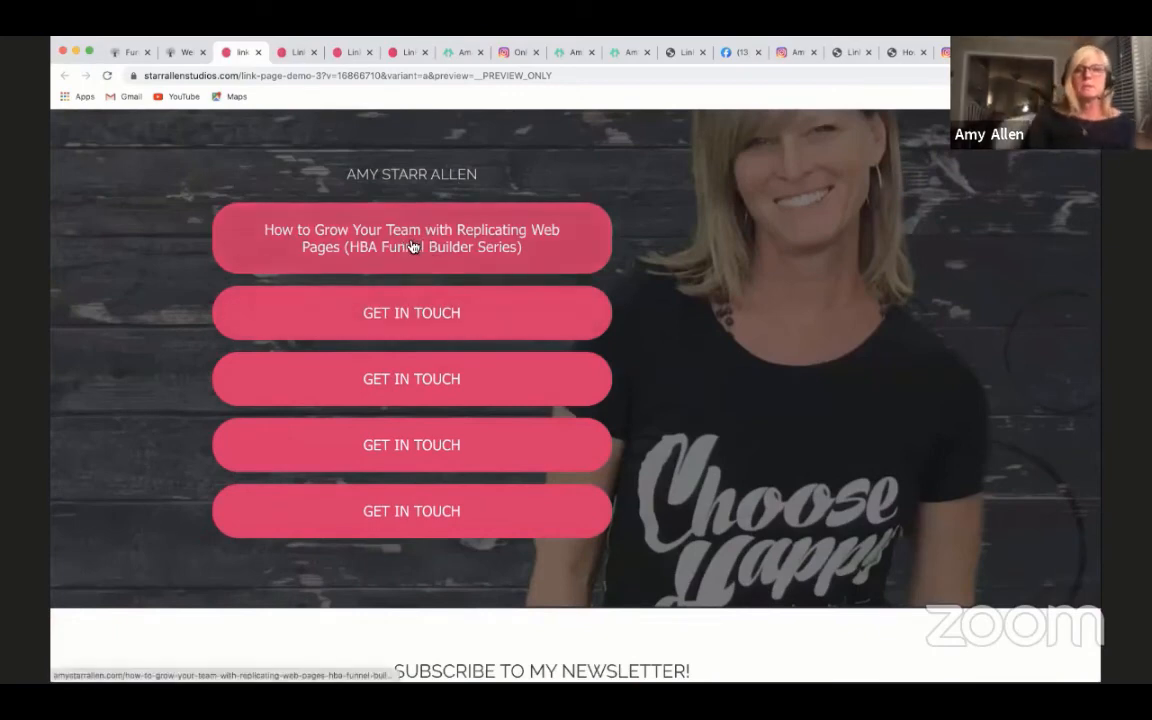
click(413, 248)
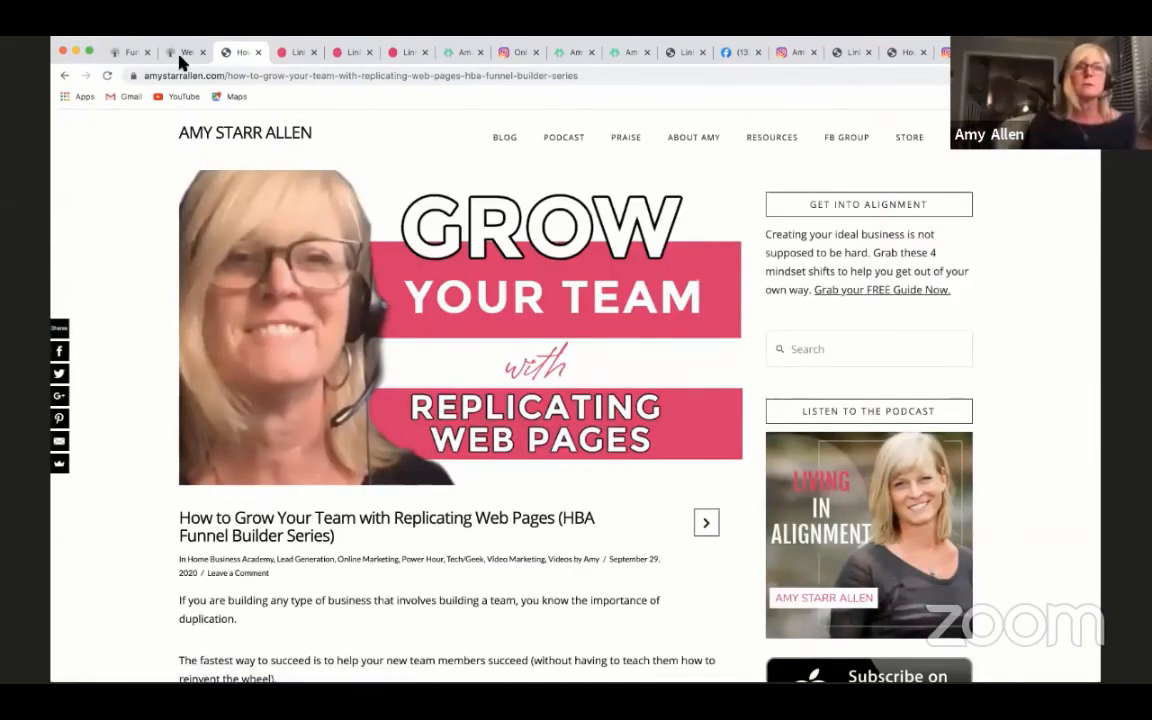
click(64, 76)
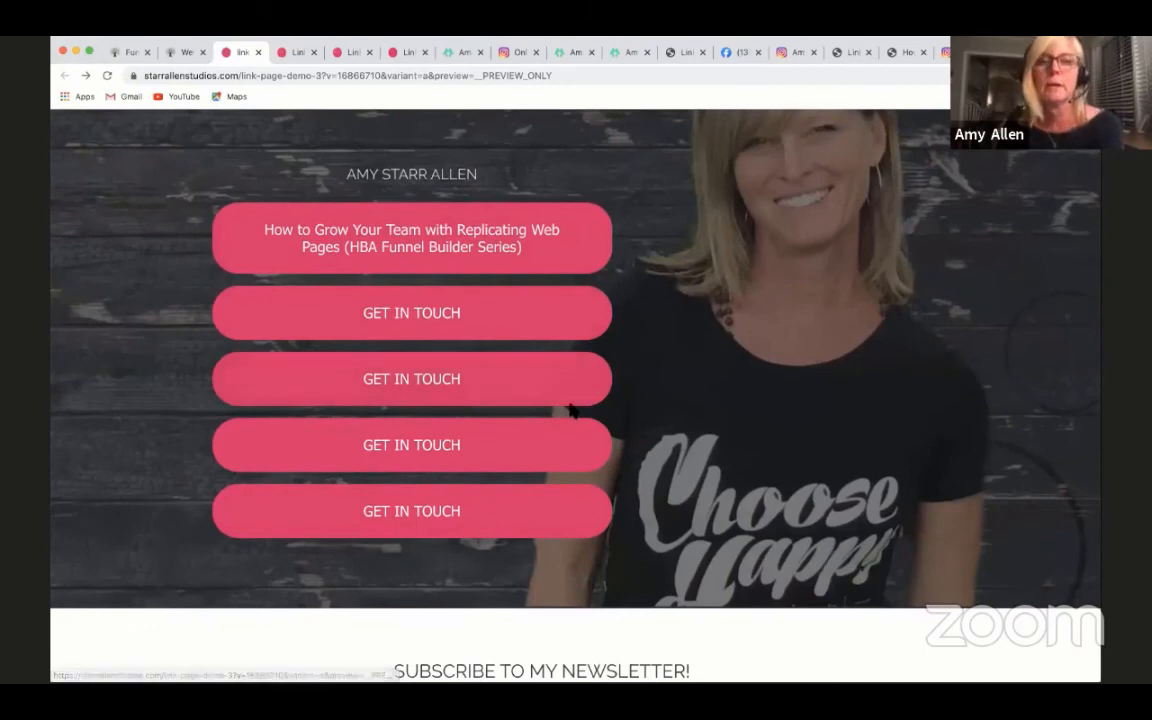
- Review the link-page-demo-3 preview from the link buttons down to the newsletter subscription form
scroll(815, 413, down, 3)
scroll(815, 413, up, 3)
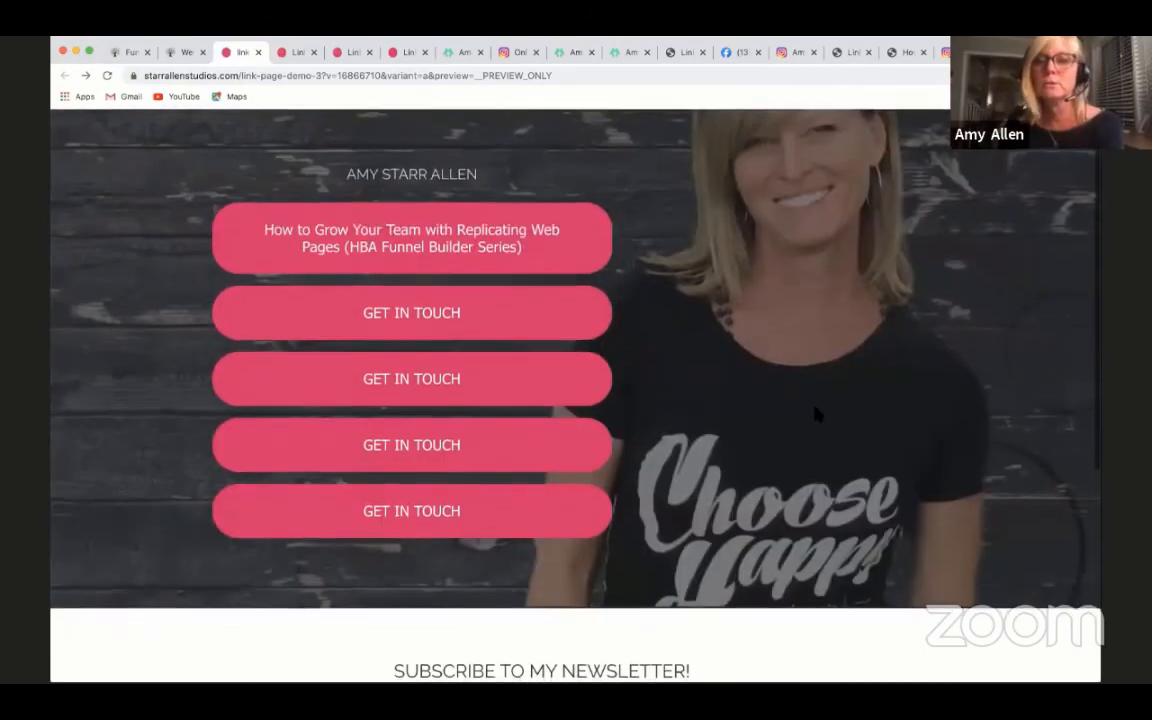
scroll(815, 413, down, 3)
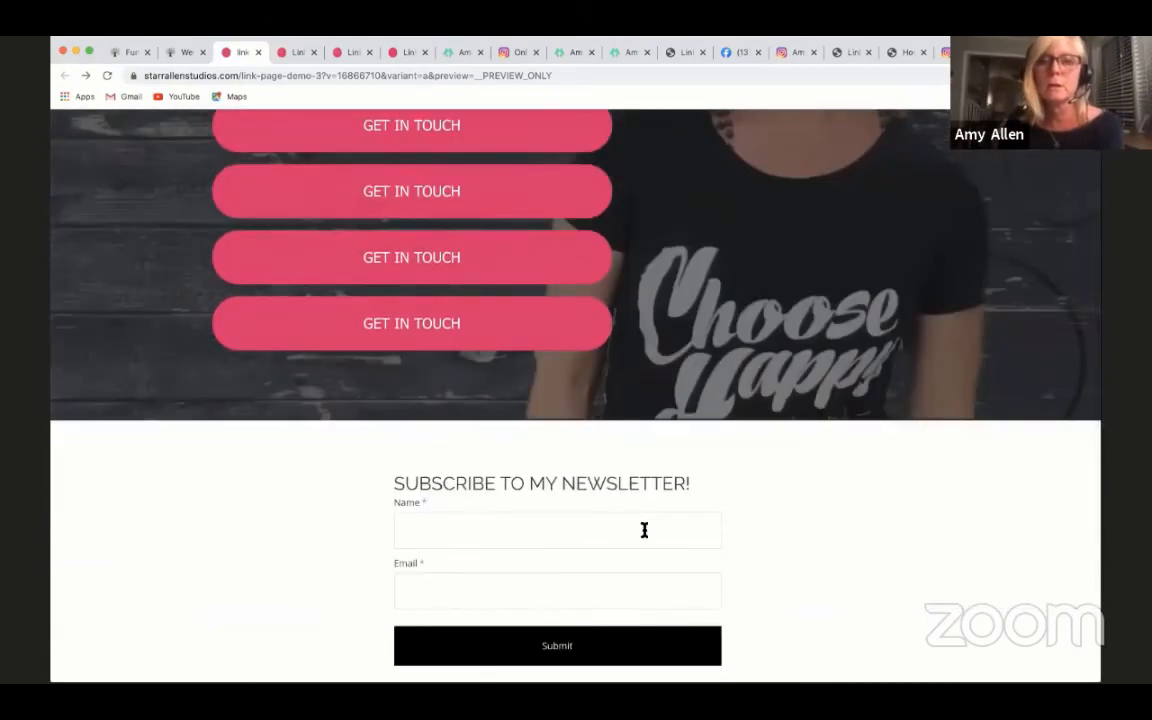
scroll(644, 530, down, 1)
scroll(643, 534, up, 4)
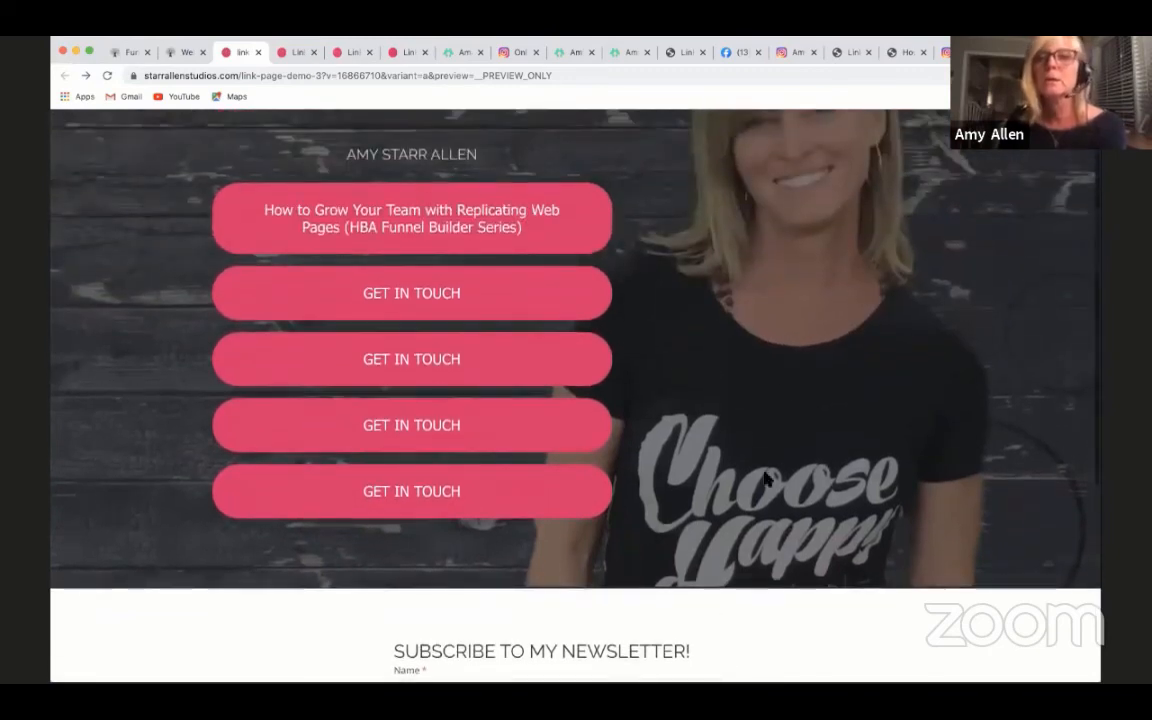
scroll(764, 479, up, 1)
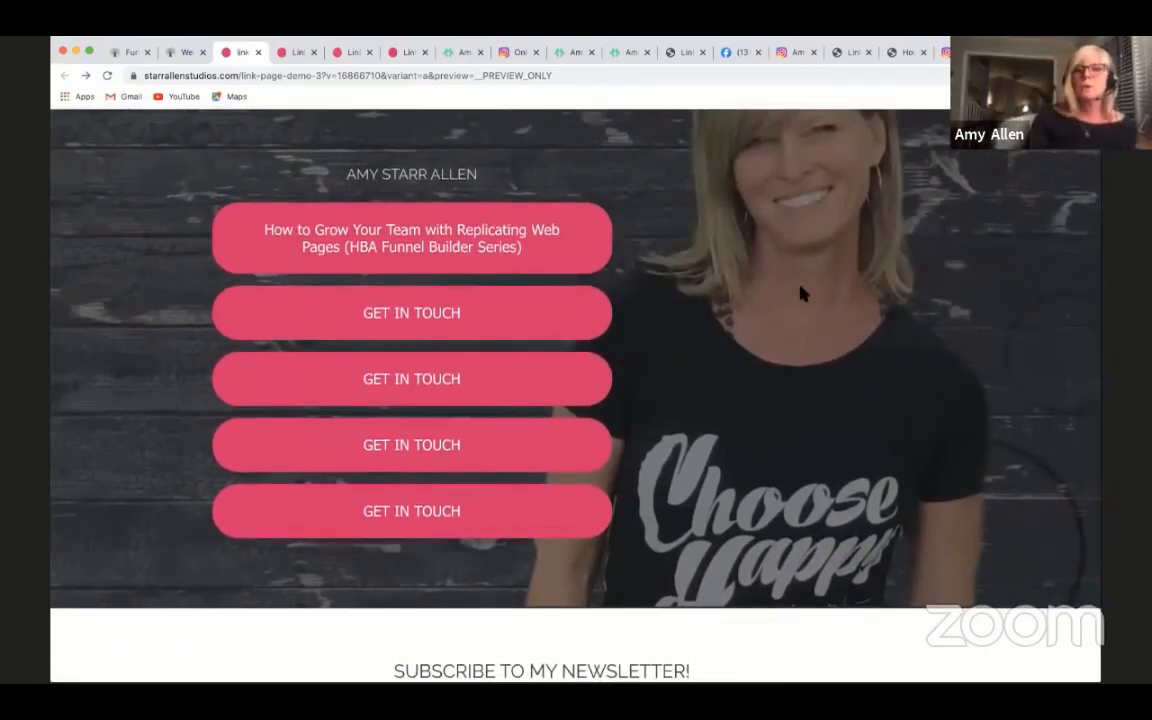
scroll(905, 330, down, 1)
scroll(905, 330, up, 1)
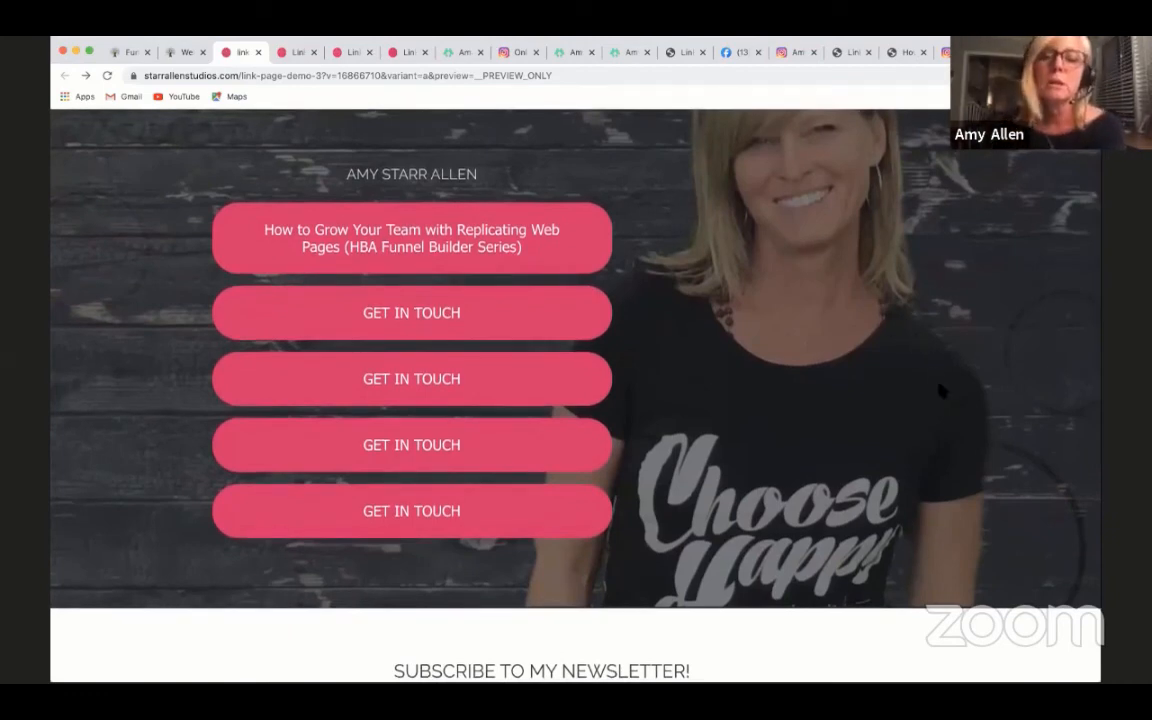
scroll(940, 389, down, 1)
scroll(941, 386, up, 1)
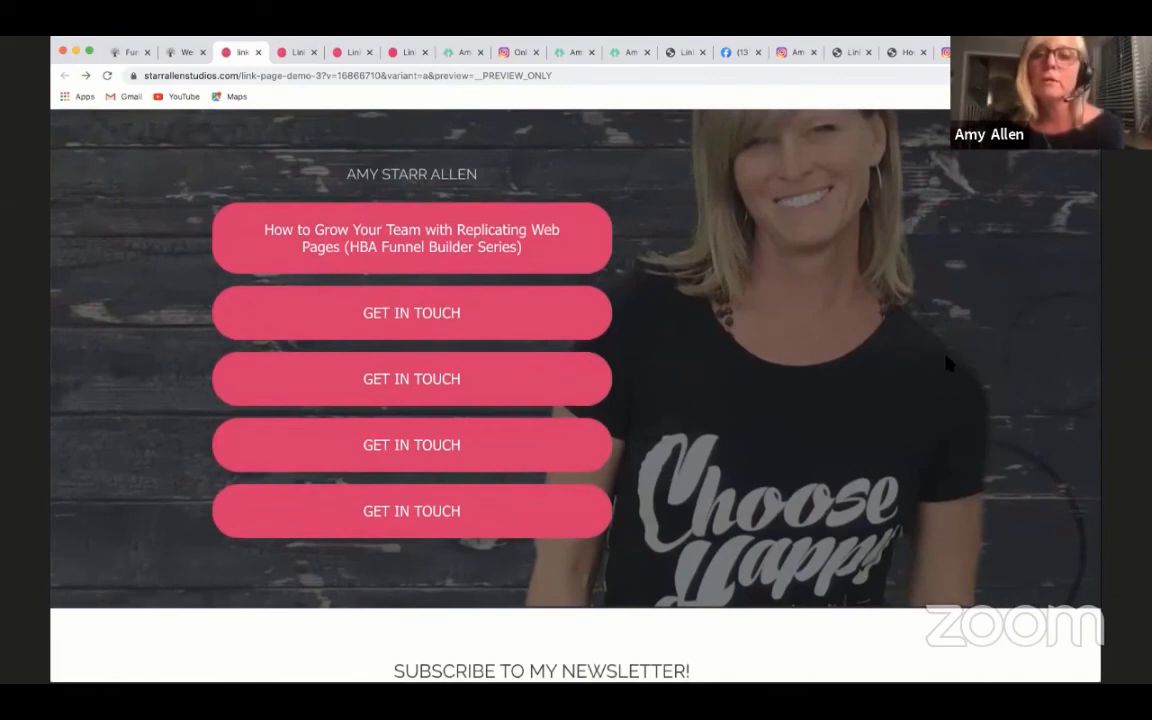
scroll(946, 362, down, 1)
scroll(946, 362, up, 1)
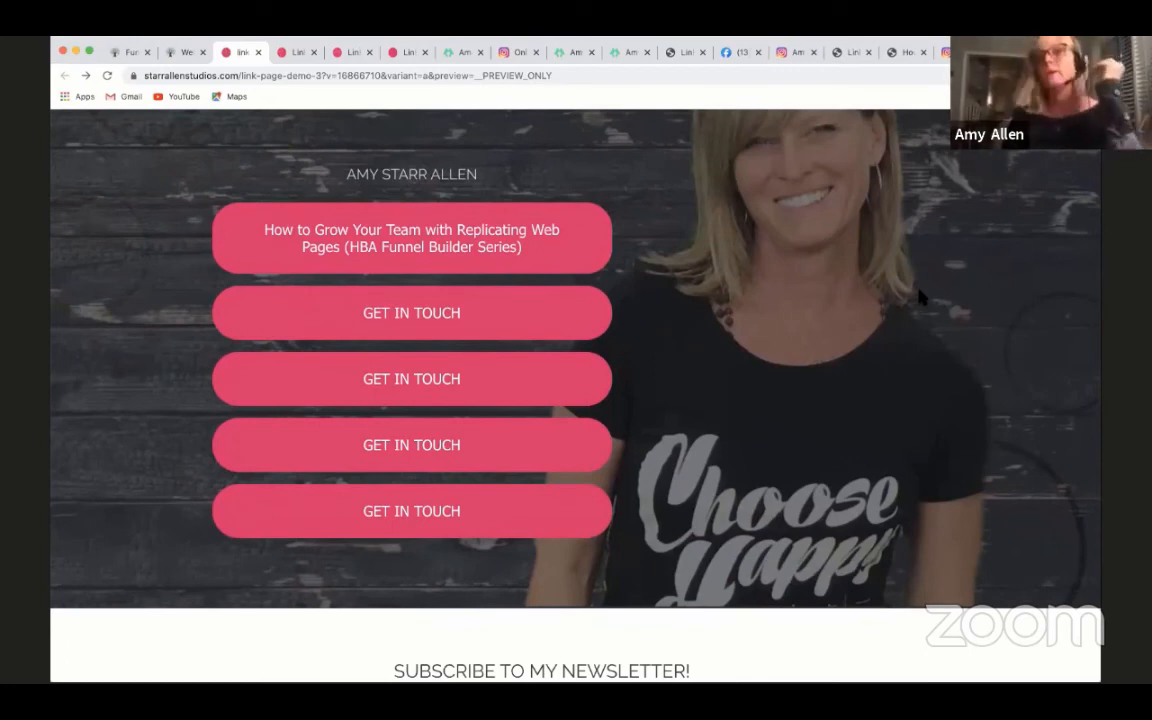
scroll(930, 295, down, 1)
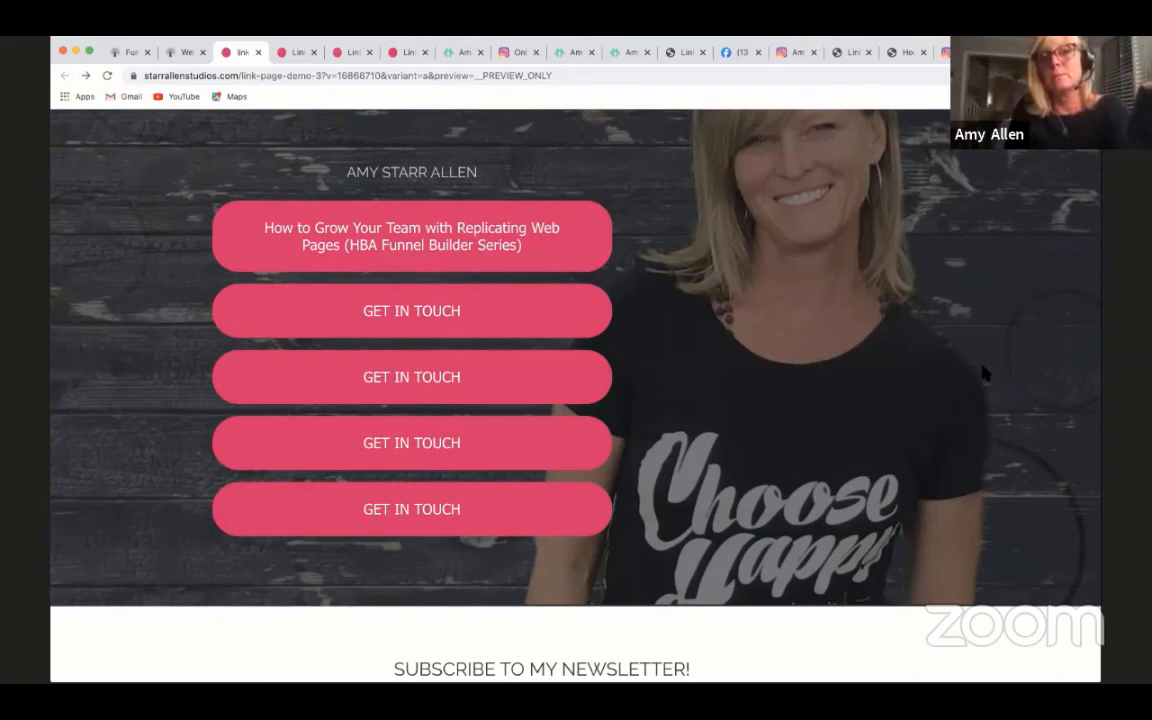
scroll(1004, 413, down, 1)
scroll(1006, 416, down, 1)
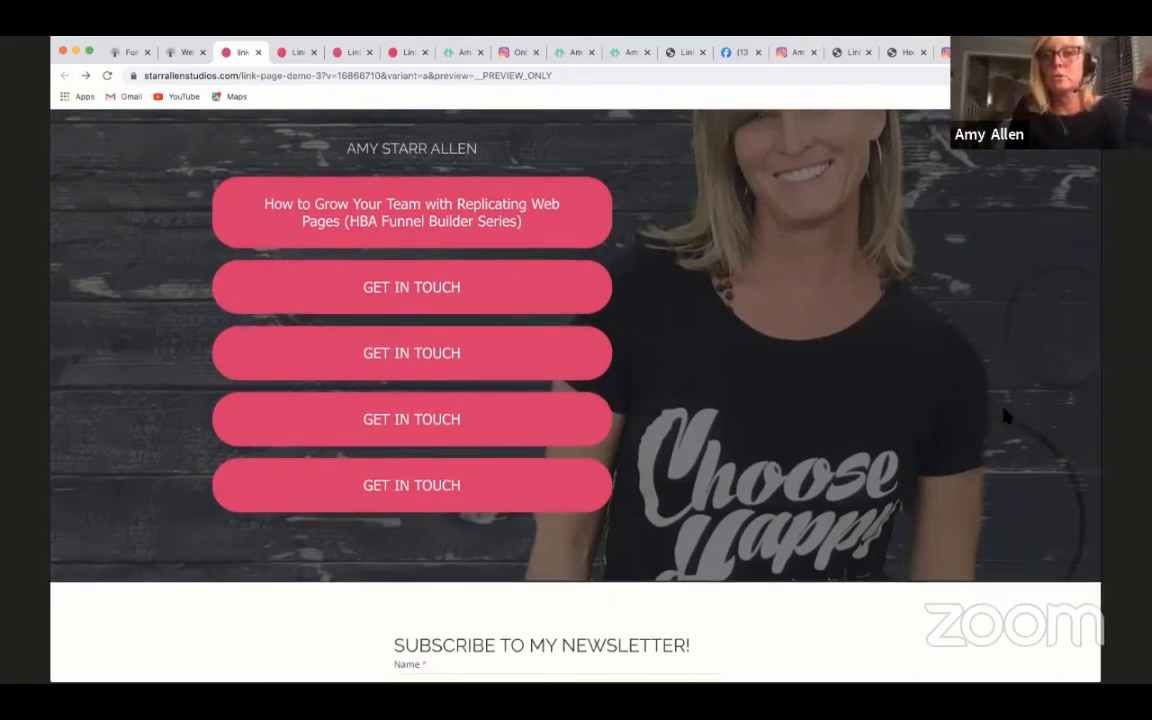